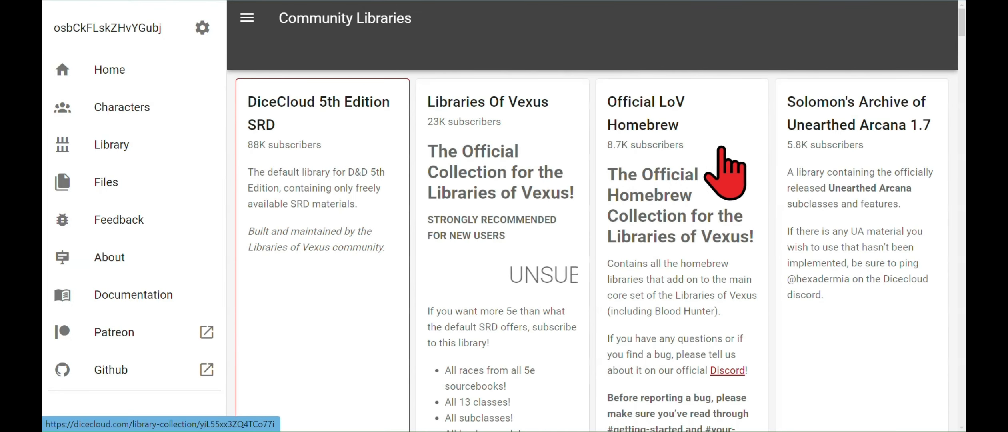
# Subscribe to the Libraries Of Vexus collection and unsubscribe from the DiceCloud 5th Edition SRD library.
pyautogui.scroll(-1, 467, 134)
pyautogui.scroll(1, 467, 133)
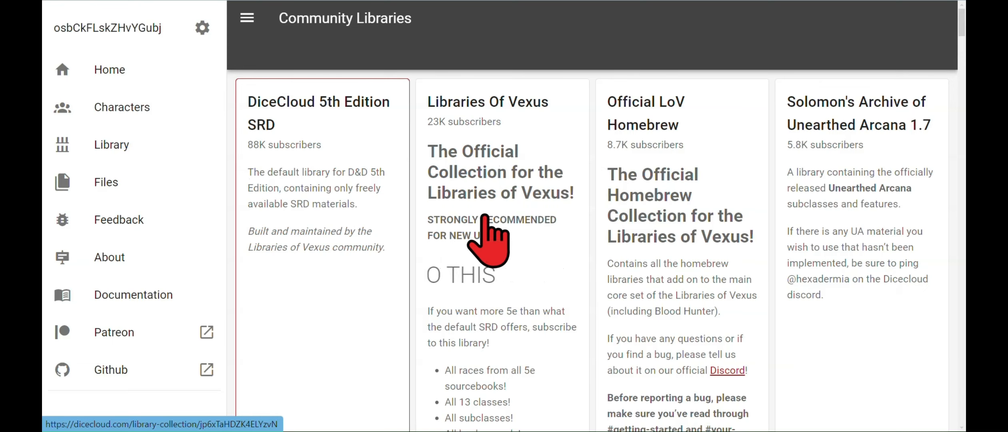
pyautogui.scroll(-2, 486, 224)
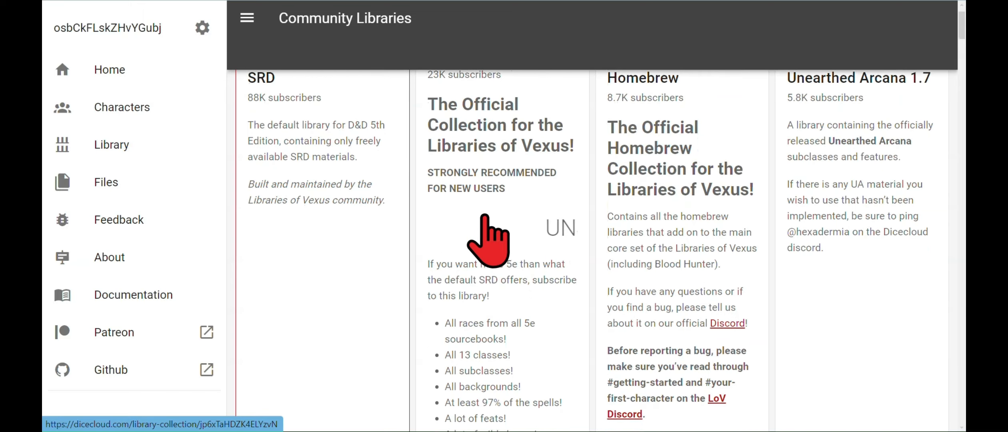
pyautogui.scroll(2, 486, 224)
pyautogui.scroll(-15, 486, 236)
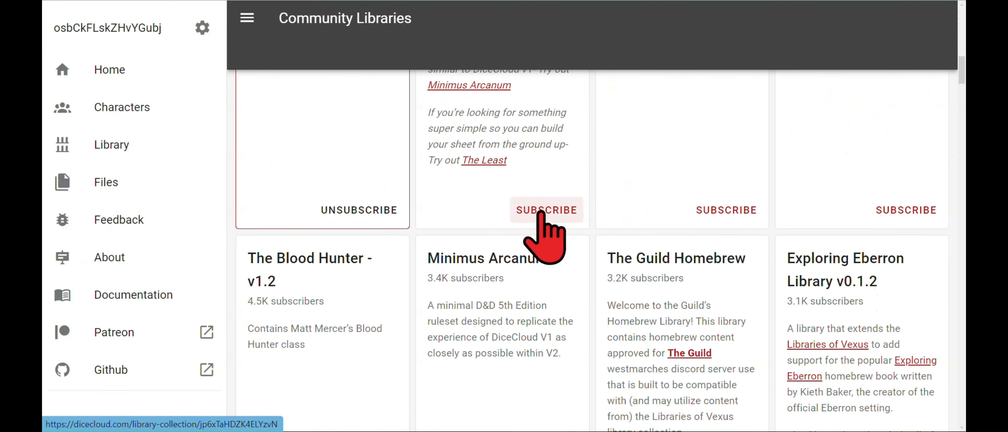
pyautogui.click(541, 211)
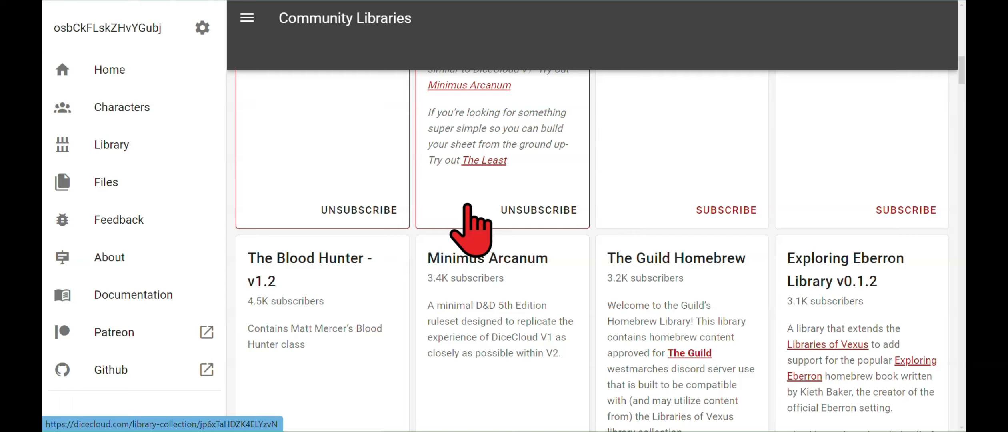
pyautogui.click(377, 210)
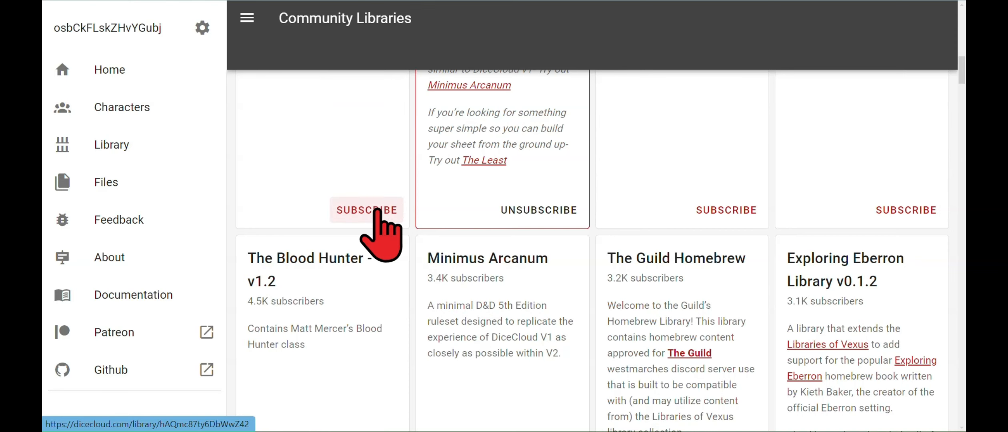
# Browse the descriptions of the community libraries, including the homebrew content listed for TTRPG Traveller's Homebrew Library.
pyautogui.scroll(10, 377, 210)
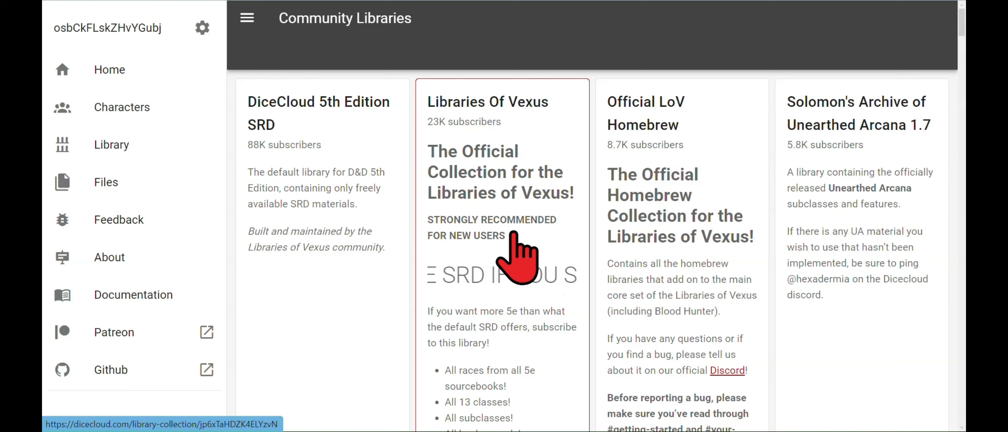
pyautogui.scroll(-1, 514, 234)
pyautogui.scroll(-10, 514, 233)
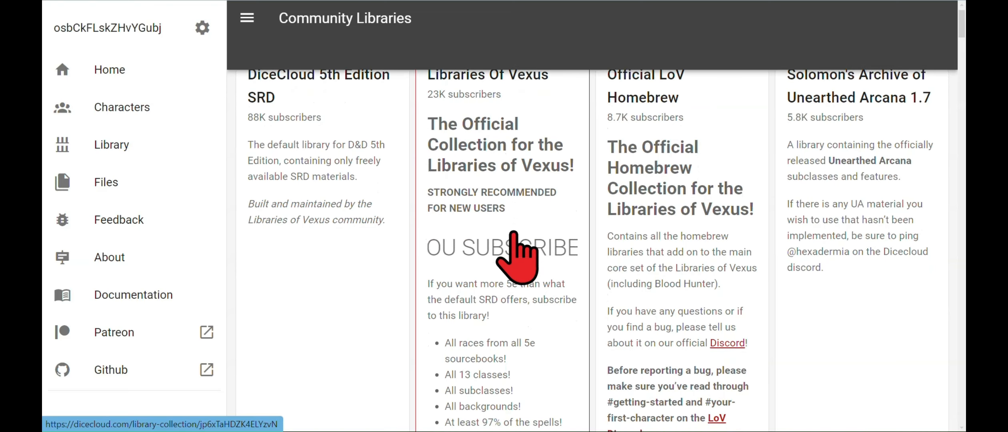
pyautogui.scroll(10, 513, 234)
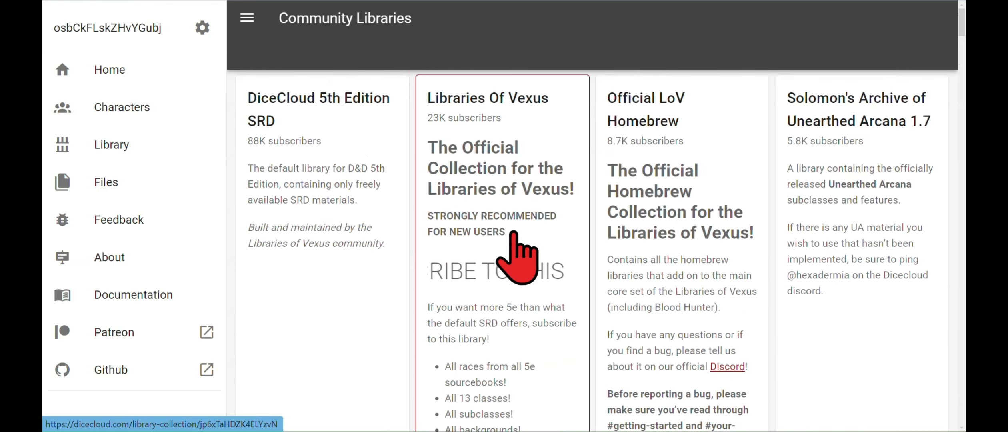
pyautogui.scroll(-10, 678, 275)
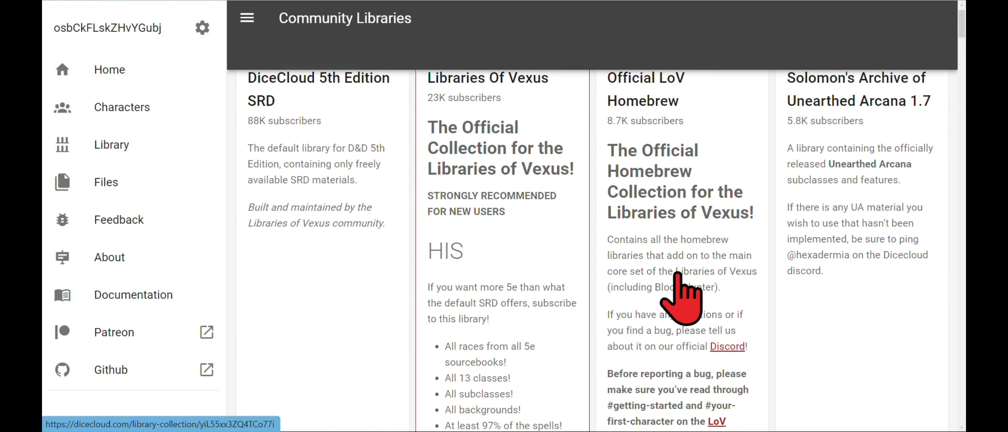
pyautogui.scroll(-10, 677, 275)
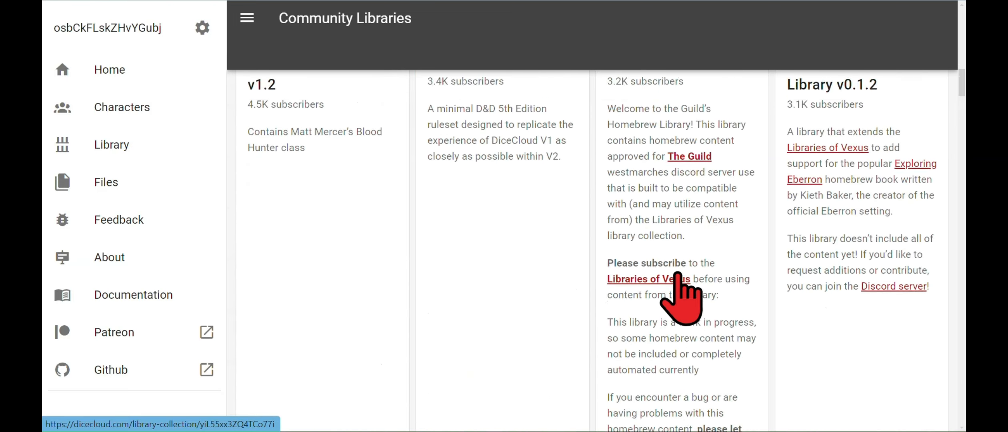
pyautogui.scroll(-10, 680, 298)
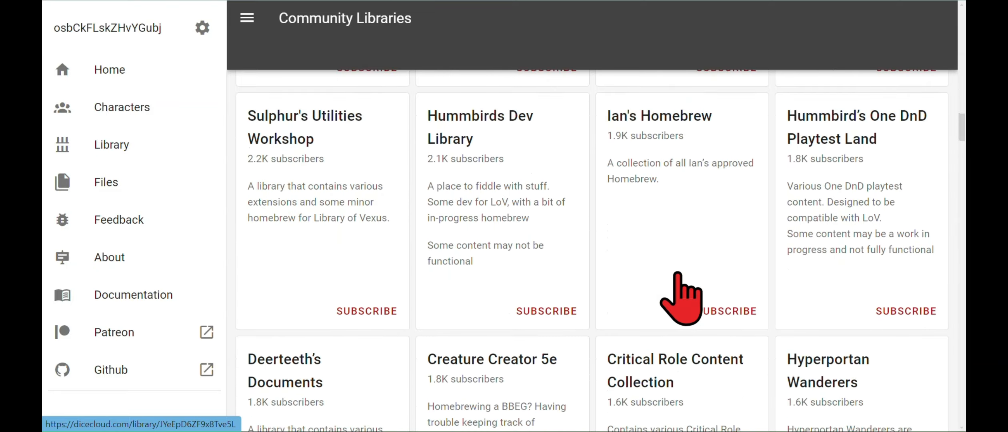
pyautogui.scroll(-10, 680, 298)
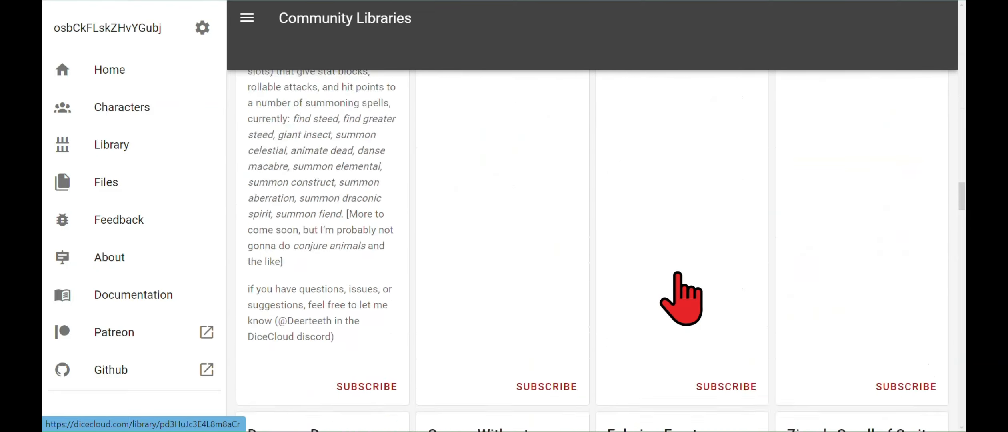
pyautogui.scroll(-10, 680, 298)
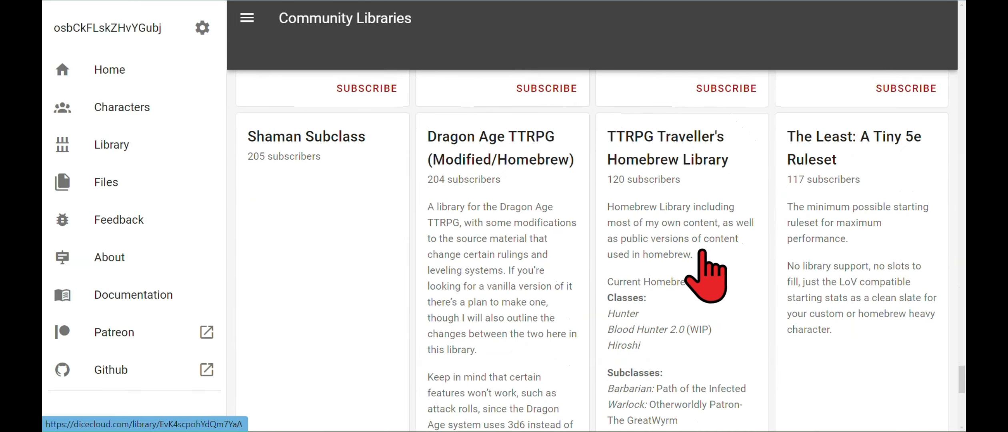
pyautogui.scroll(-2, 646, 328)
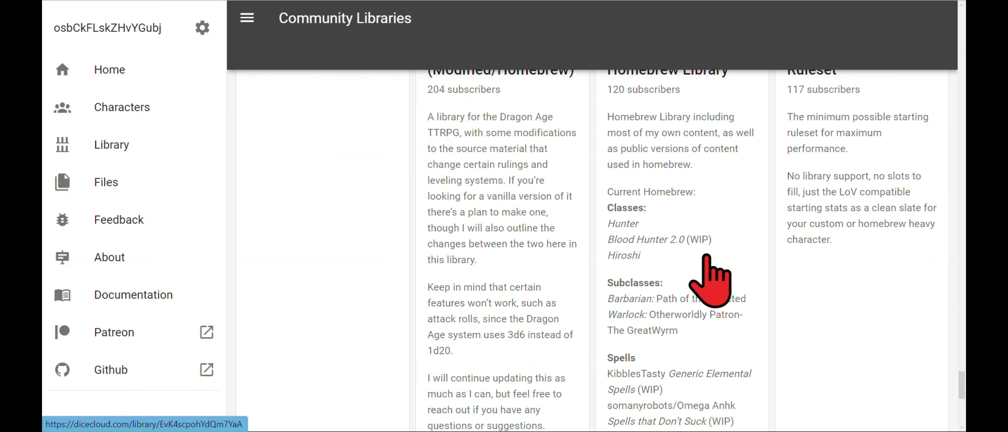
pyautogui.scroll(-1, 710, 280)
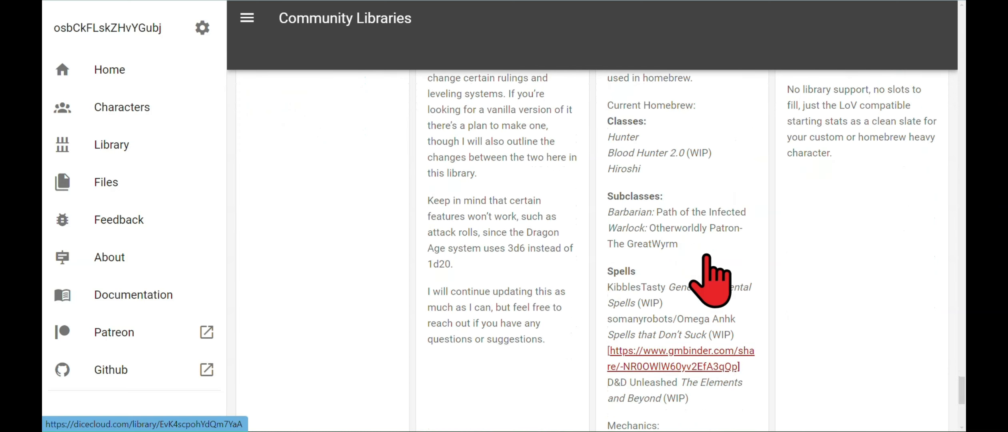
pyautogui.scroll(1, 710, 280)
pyautogui.scroll(2, 710, 280)
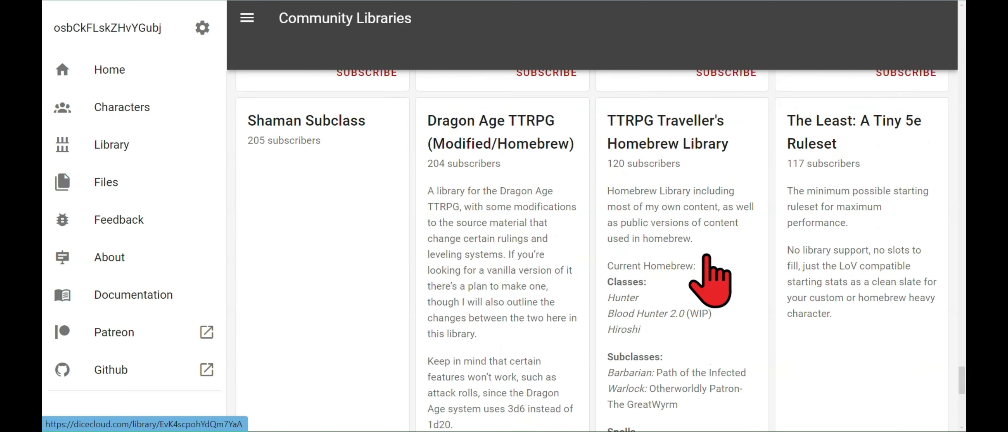
pyautogui.scroll(-3, 710, 280)
pyautogui.scroll(-2, 706, 258)
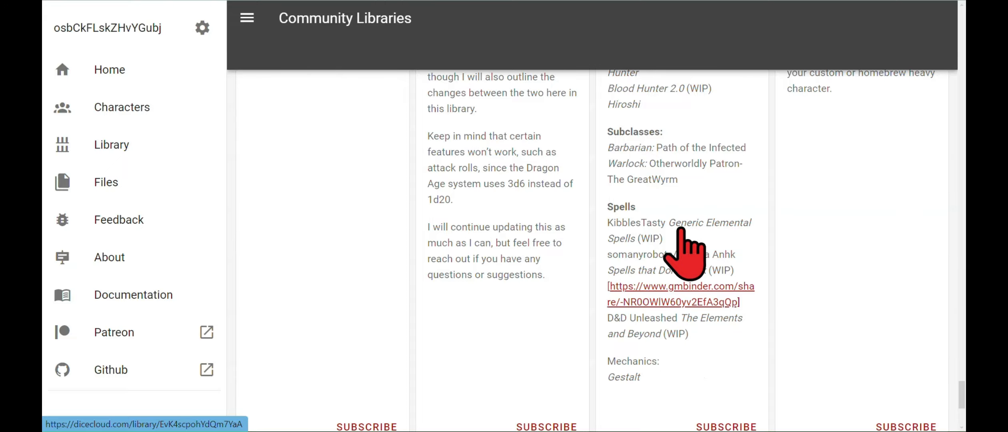
pyautogui.scroll(-2, 682, 236)
pyautogui.scroll(15, 681, 229)
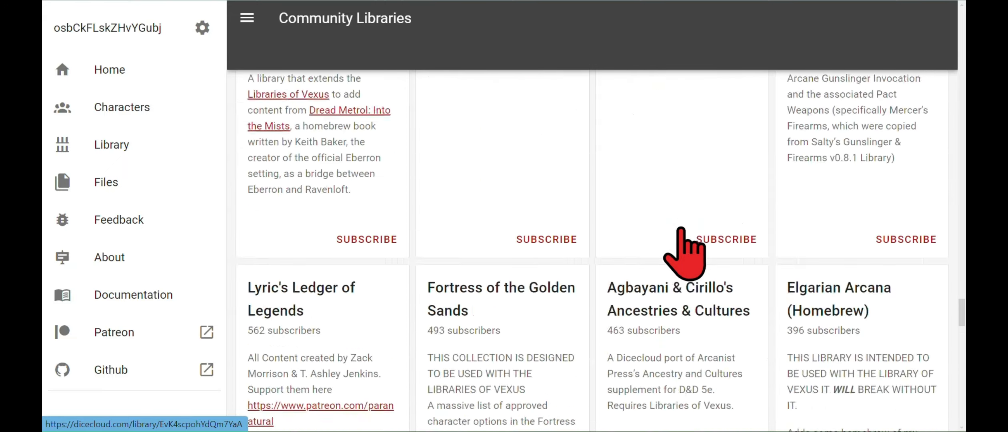
pyautogui.scroll(8, 681, 229)
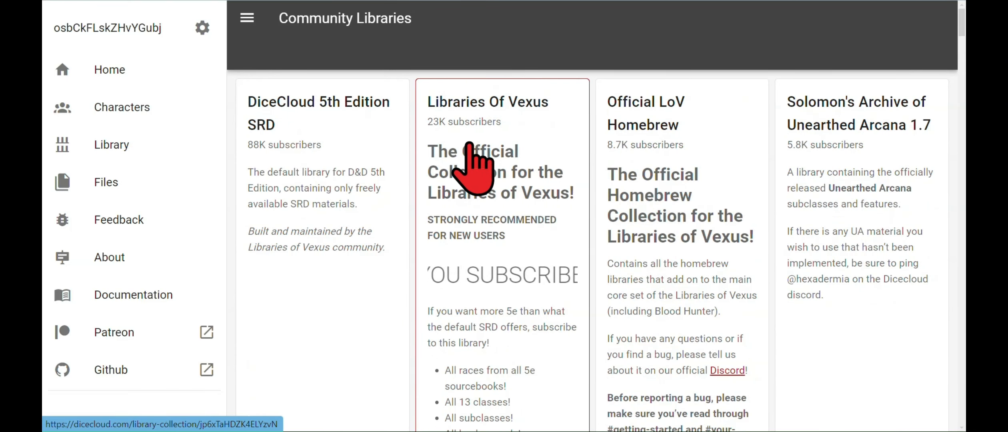
# Start a new character from the character list and name it "New Character - Builder".
pyautogui.click(130, 101)
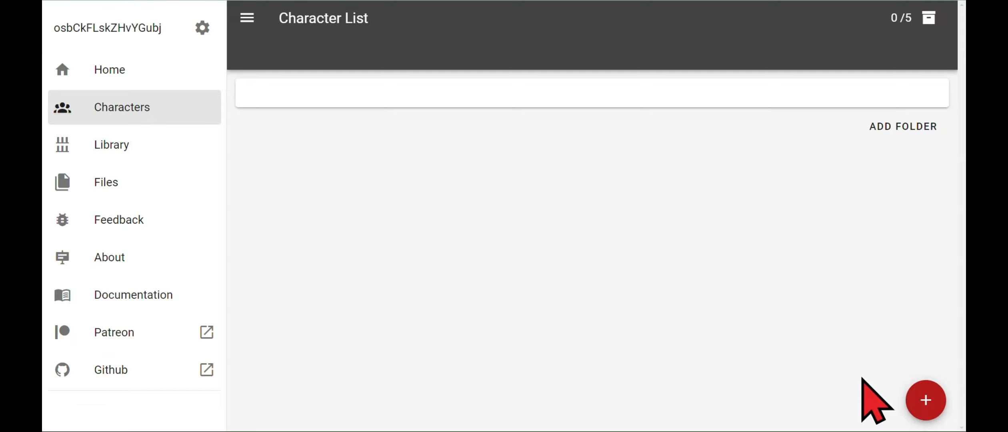
pyautogui.click(924, 399)
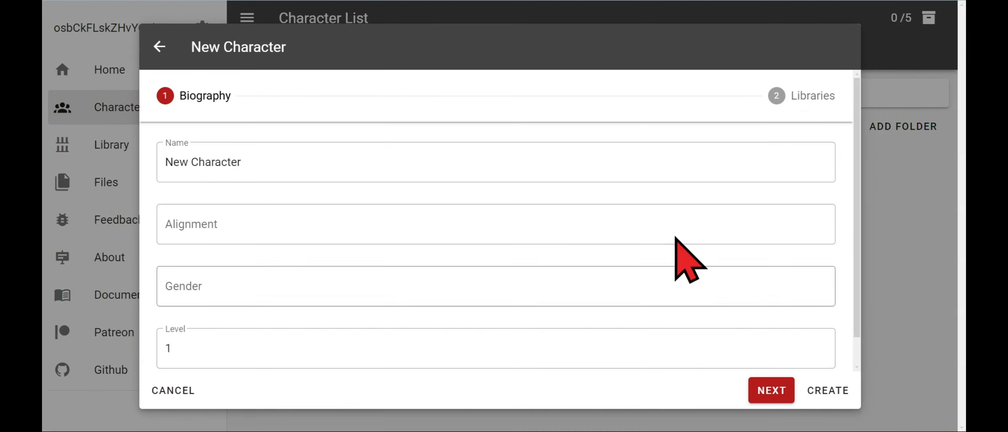
pyautogui.click(411, 168)
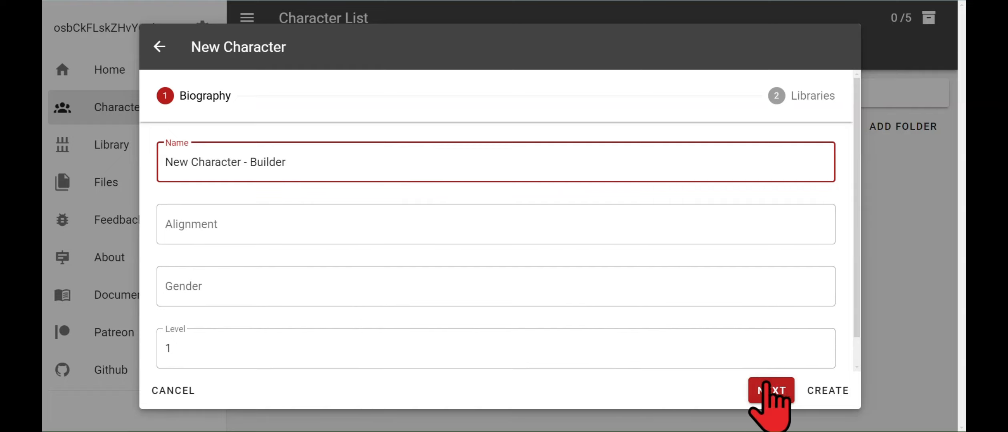
# Turn off All user libraries, keep only Libraries Of Vexus selected, and create the character.
pyautogui.click(765, 384)
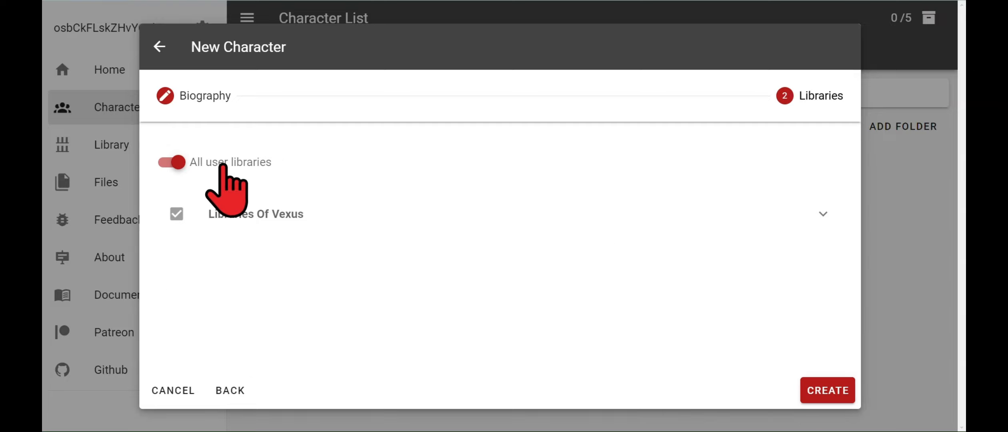
pyautogui.click(179, 160)
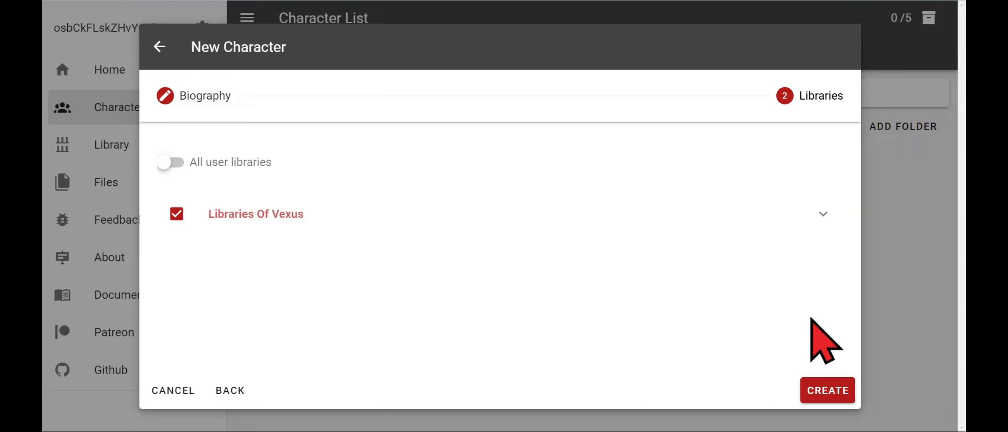
pyautogui.click(825, 390)
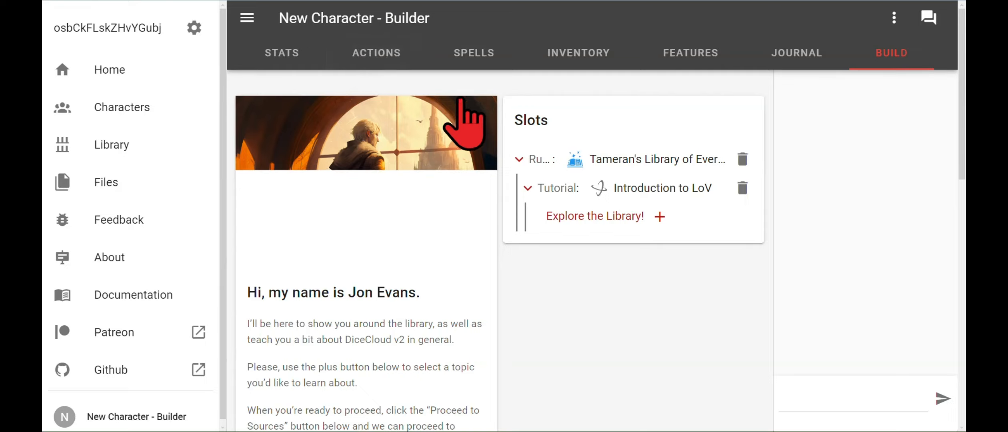
# Hide the navigation sidebar and read the library introduction on the character's build page through to the Level section.
pyautogui.click(247, 18)
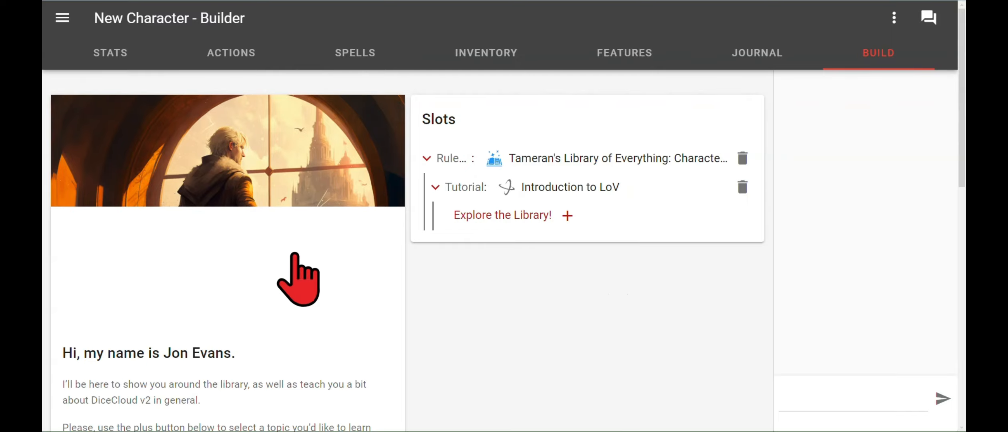
pyautogui.scroll(-5, 296, 272)
pyautogui.scroll(-4, 295, 272)
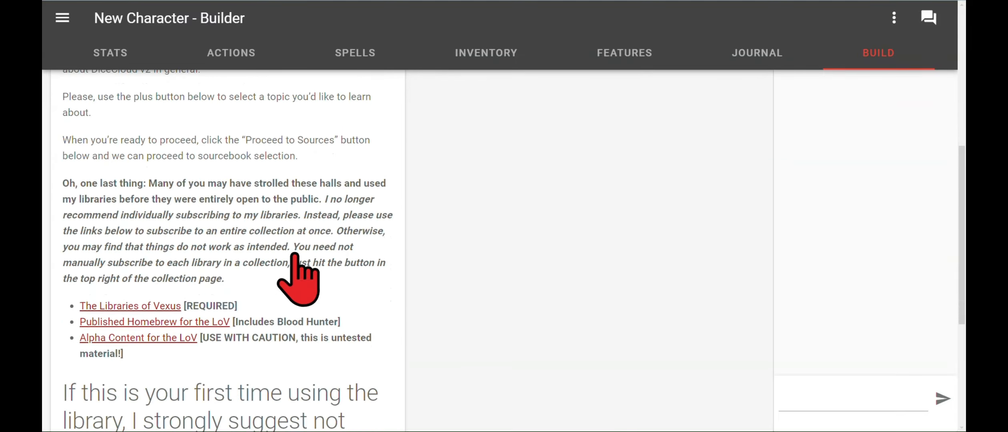
pyautogui.scroll(1, 295, 255)
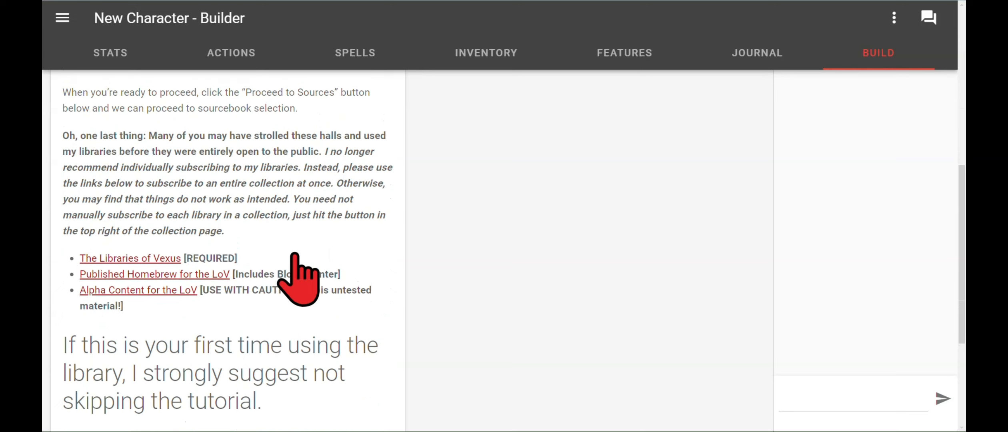
pyautogui.scroll(-2, 295, 254)
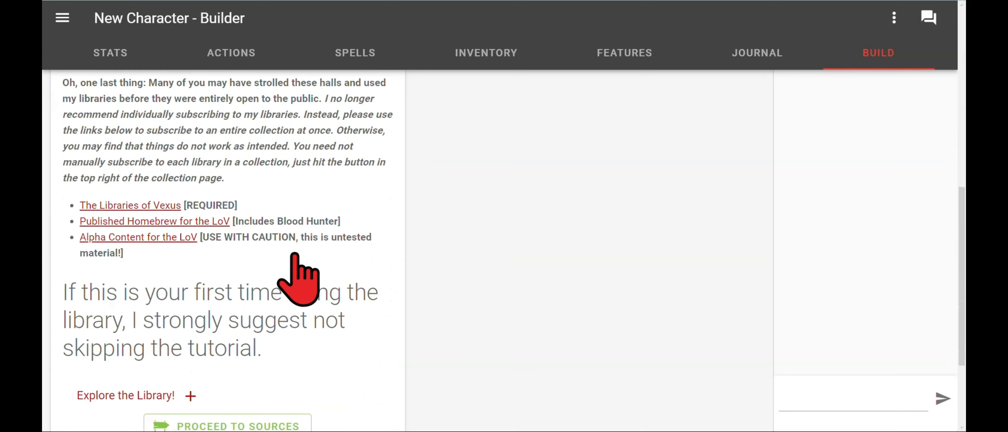
pyautogui.scroll(-1, 285, 245)
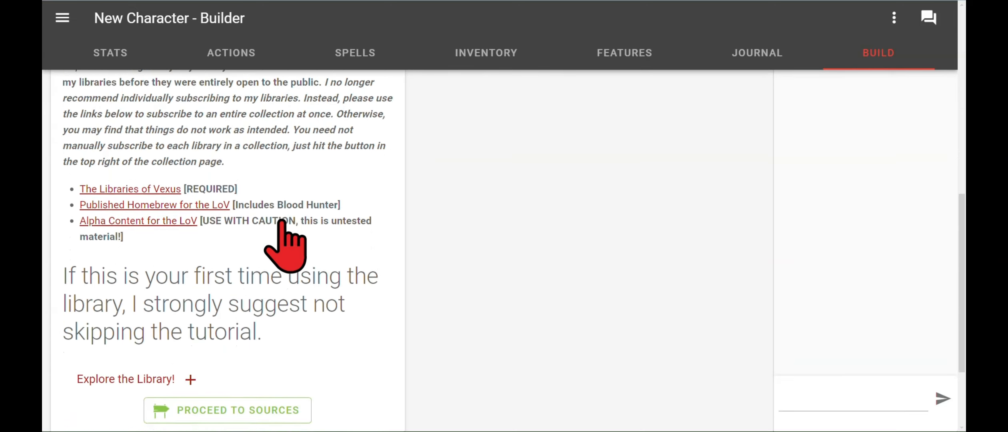
pyautogui.scroll(-1, 283, 221)
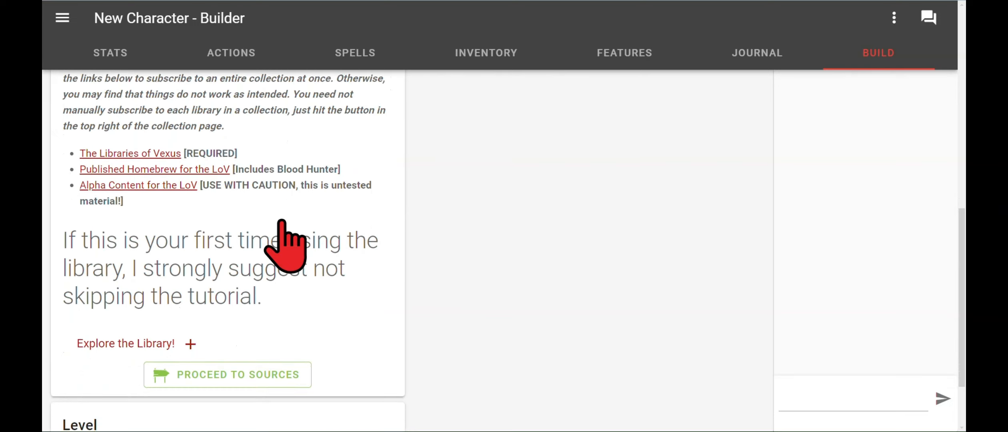
pyautogui.scroll(-1, 290, 176)
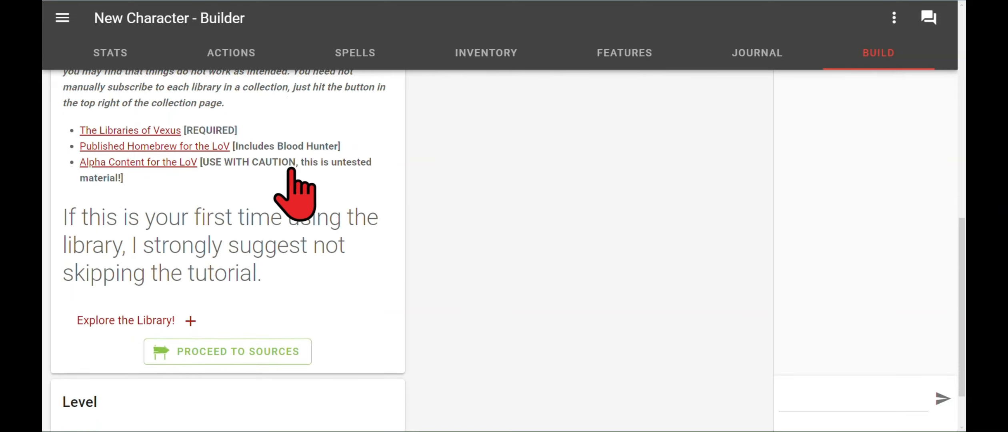
pyautogui.scroll(-2, 224, 200)
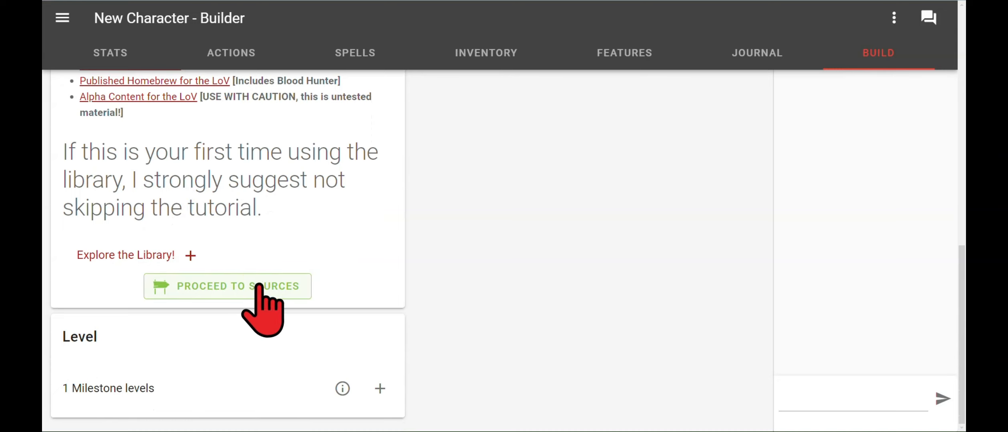
pyautogui.scroll(2, 400, 209)
pyautogui.scroll(-2, 400, 213)
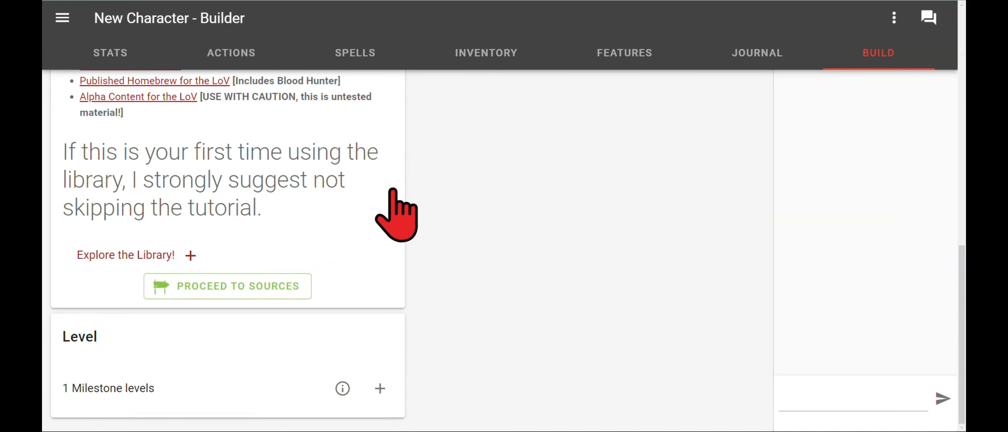
# Skip the tutorial topics in the library introduction and proceed to the sources stage.
pyautogui.click(283, 284)
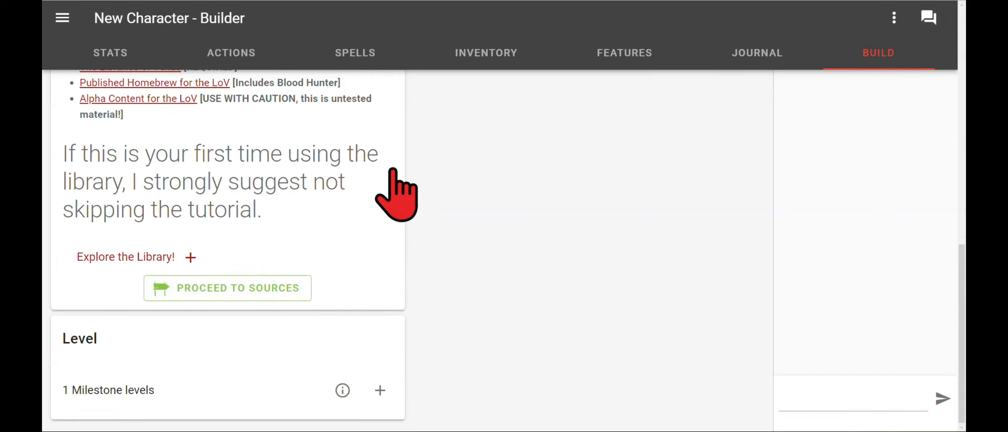
pyautogui.scroll(-4, 393, 171)
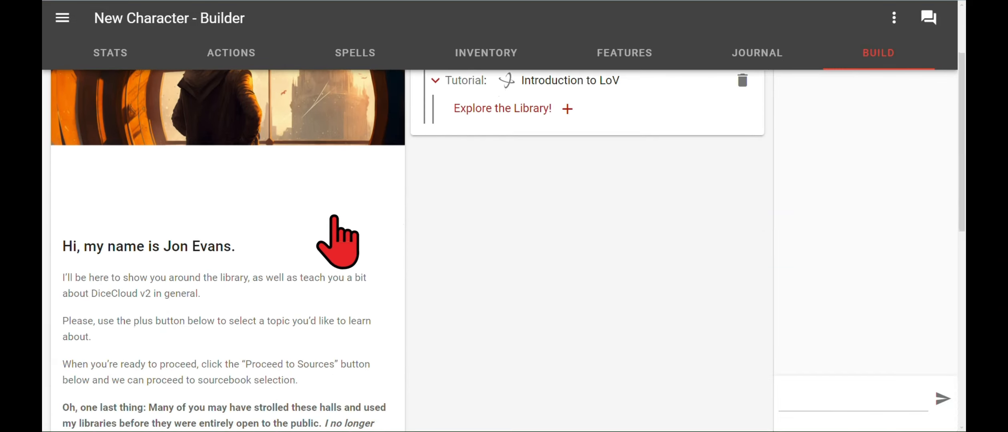
pyautogui.scroll(4, 334, 217)
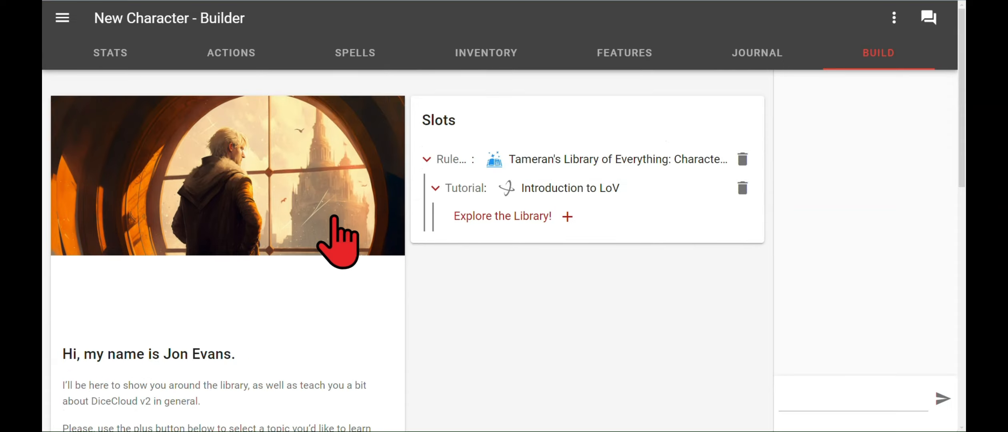
pyautogui.scroll(-7, 334, 217)
pyautogui.scroll(-1, 334, 216)
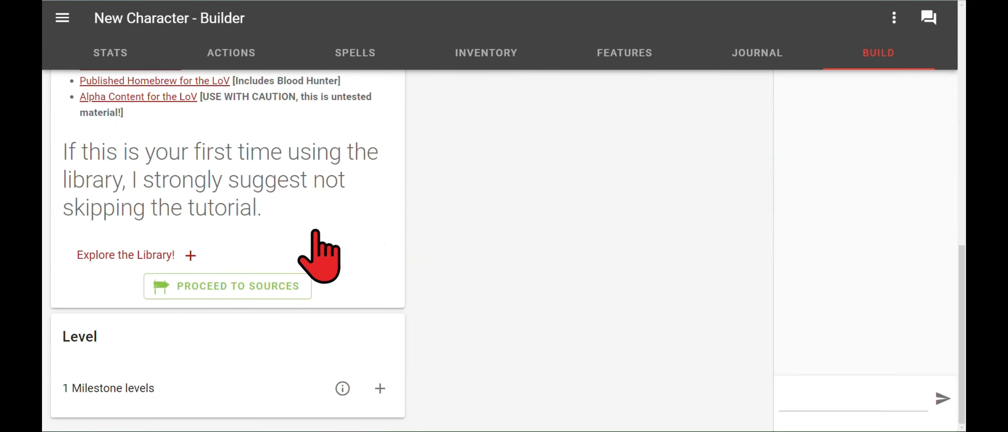
pyautogui.click(256, 288)
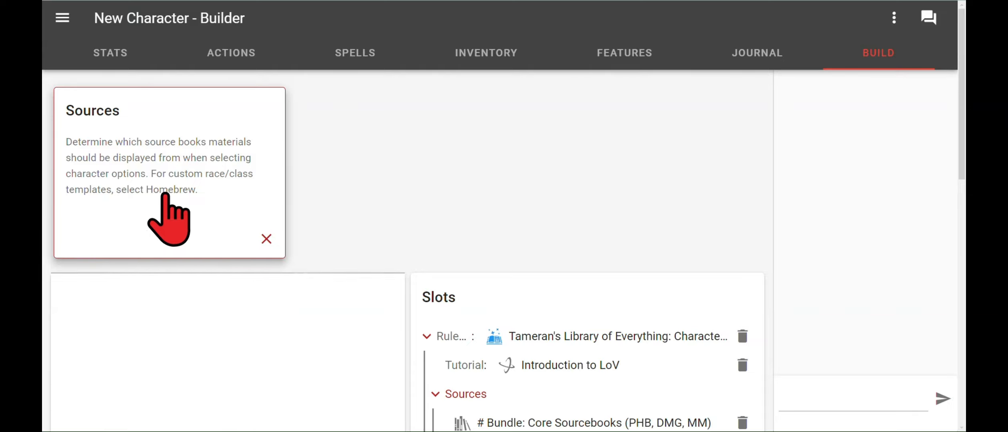
# Open the Sources slot and select Homebrew plus the Additional Character Options, Adventurer's League and Adventures bundles.
pyautogui.click(165, 194)
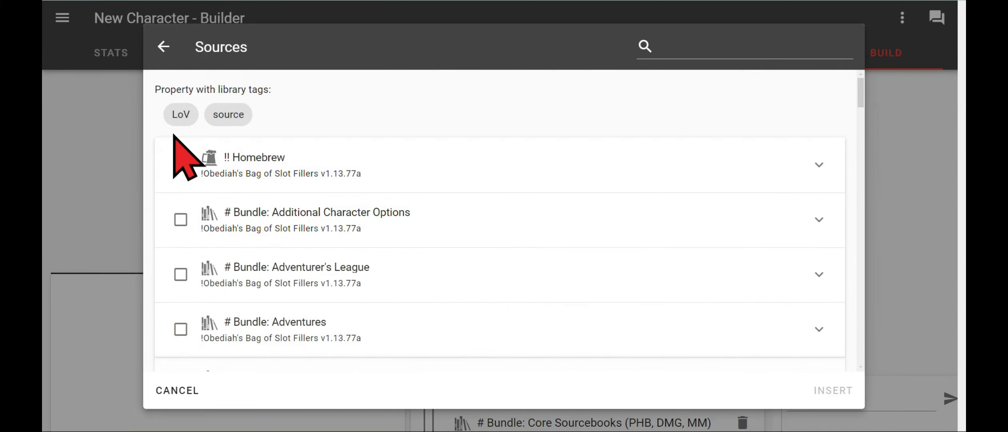
pyautogui.click(180, 165)
pyautogui.click(180, 219)
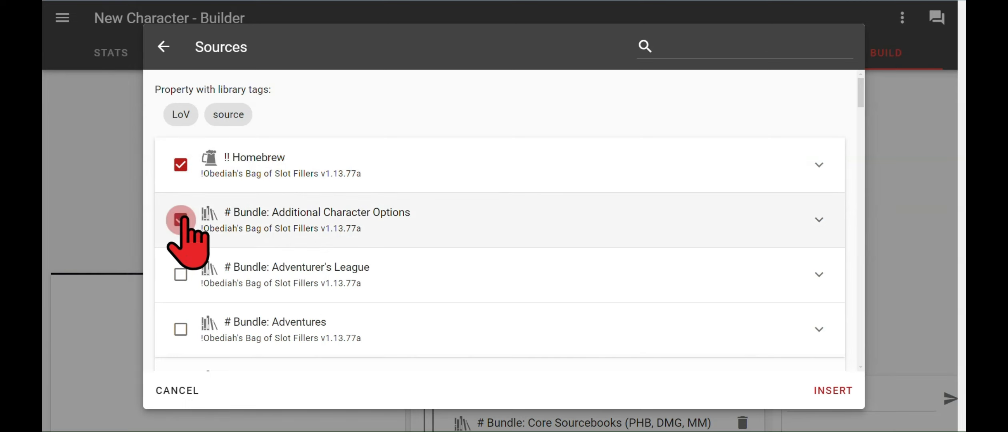
pyautogui.click(181, 274)
pyautogui.scroll(-2, 181, 280)
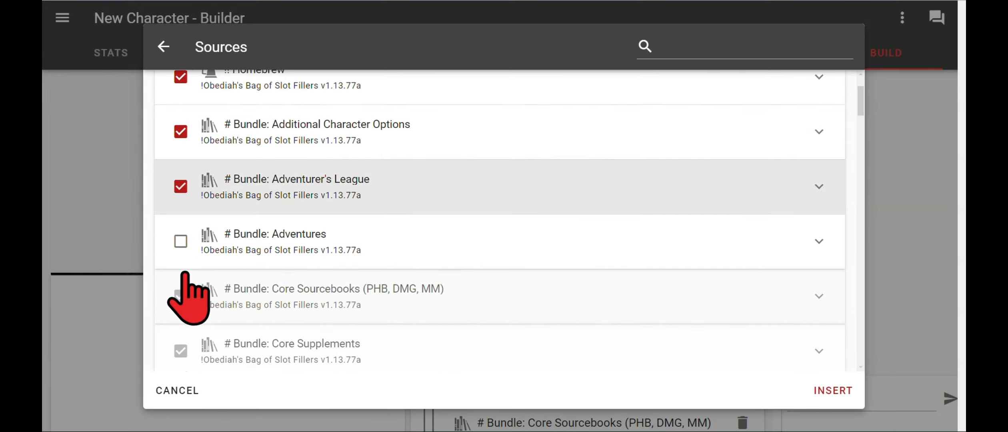
pyautogui.click(180, 241)
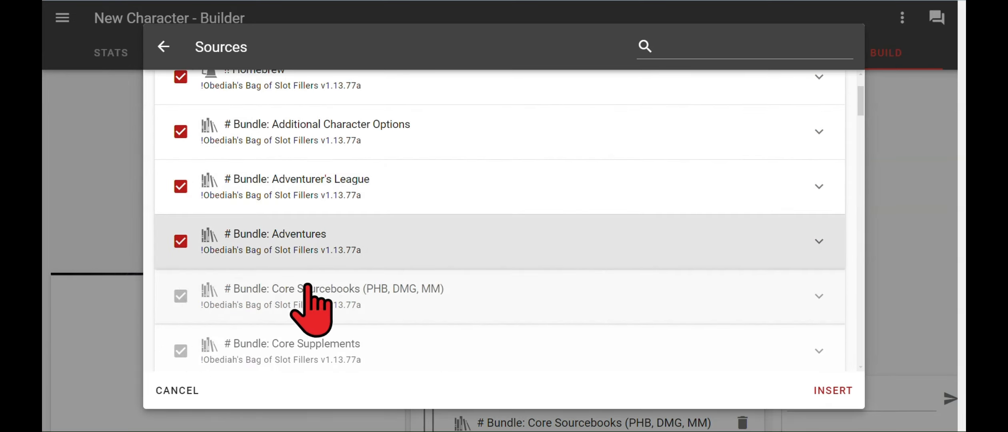
# Add the Planeshift Anthology, Setting Supplements and Unearthed Arcana bundles to the source selection.
pyautogui.scroll(-1, 320, 292)
pyautogui.scroll(-2, 324, 288)
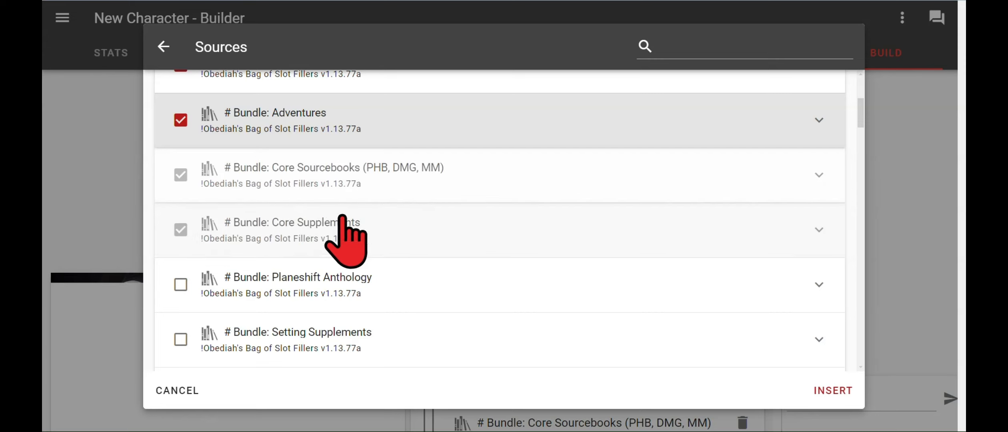
pyautogui.scroll(-2, 340, 219)
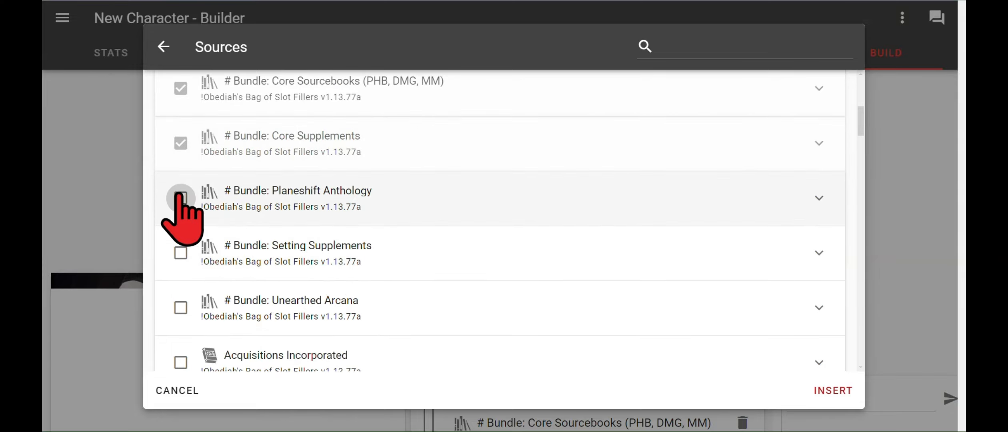
pyautogui.click(181, 253)
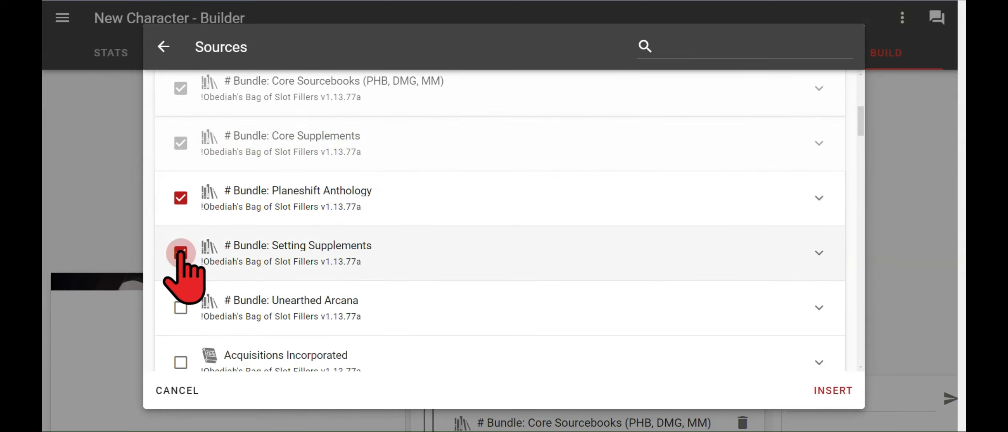
pyautogui.click(181, 308)
pyautogui.scroll(-3, 488, 296)
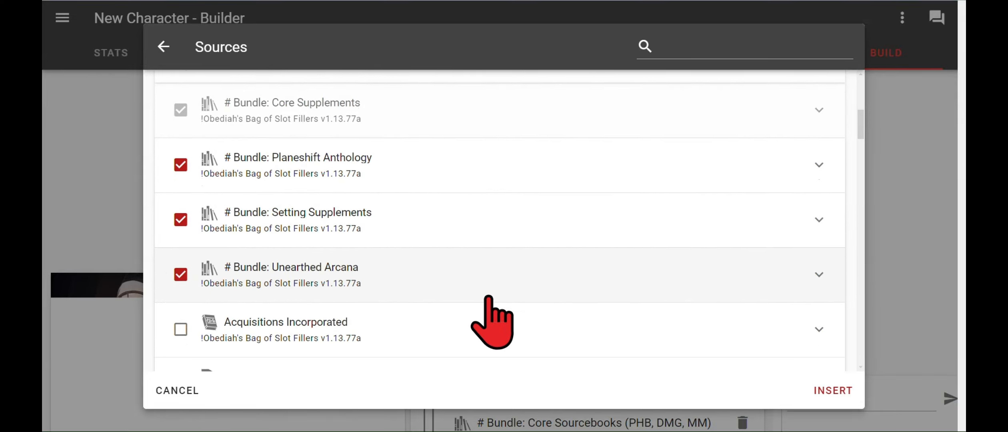
# Look through the remaining individual sourcebooks, insert the selected sources, and dismiss the Sources card.
pyautogui.scroll(-9, 488, 297)
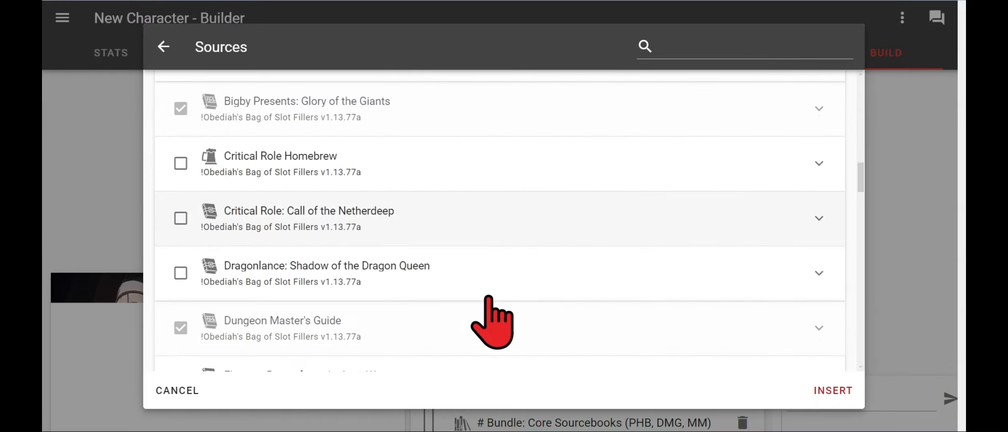
pyautogui.scroll(-20, 489, 297)
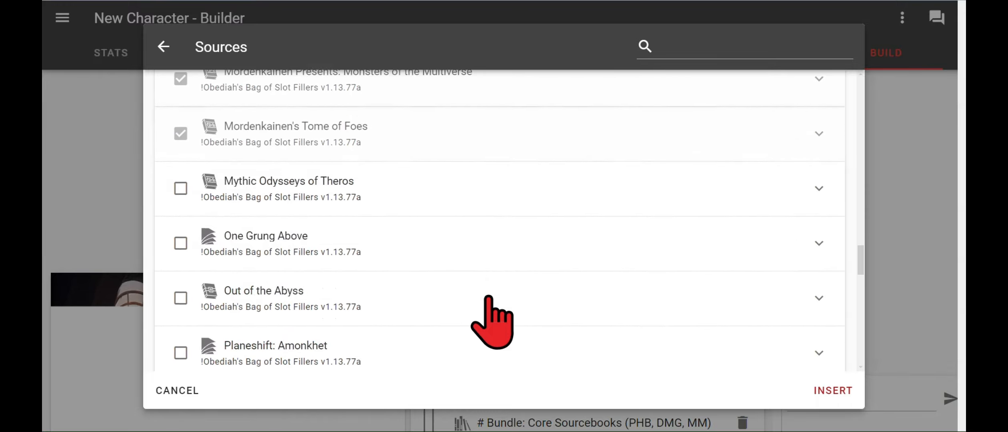
pyautogui.scroll(-12, 488, 296)
pyautogui.scroll(20, 489, 296)
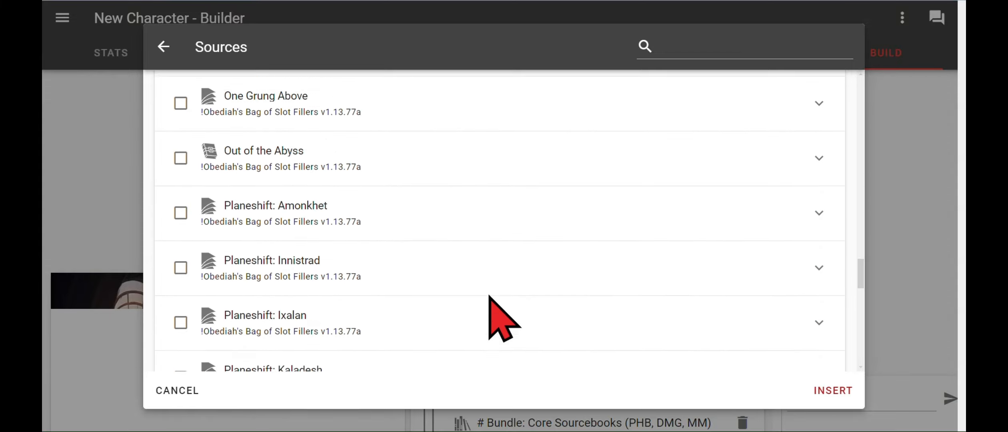
pyautogui.scroll(10, 488, 296)
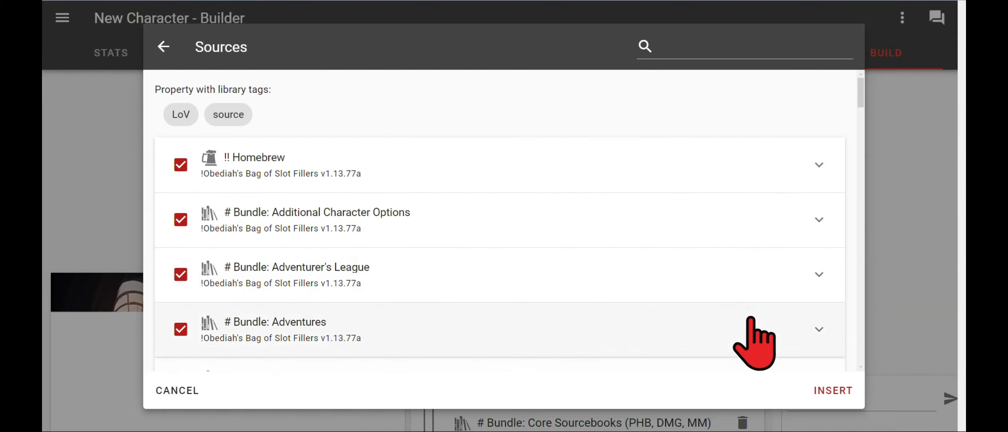
pyautogui.click(831, 390)
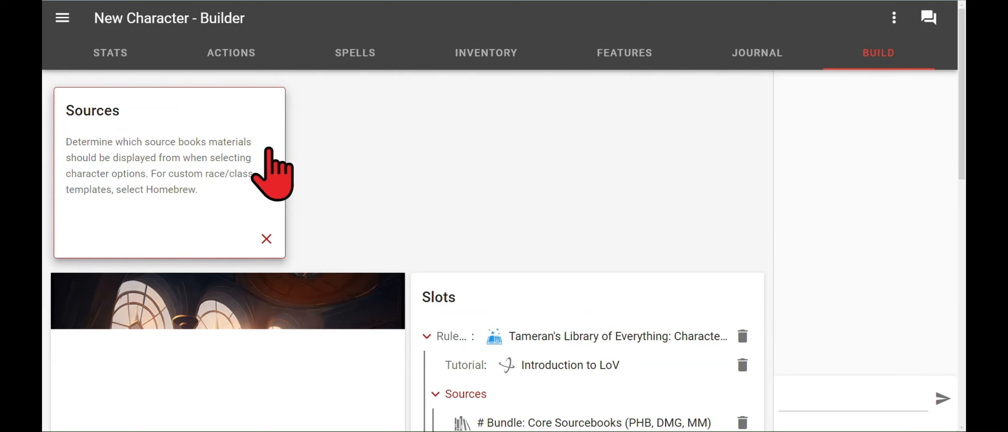
pyautogui.click(266, 239)
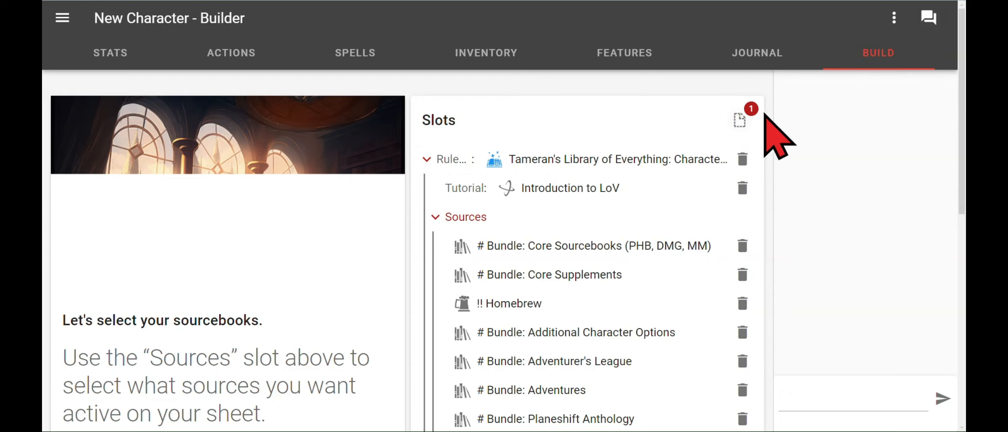
# Restore the hidden Sources card to the build page and dismiss it again.
pyautogui.click(740, 121)
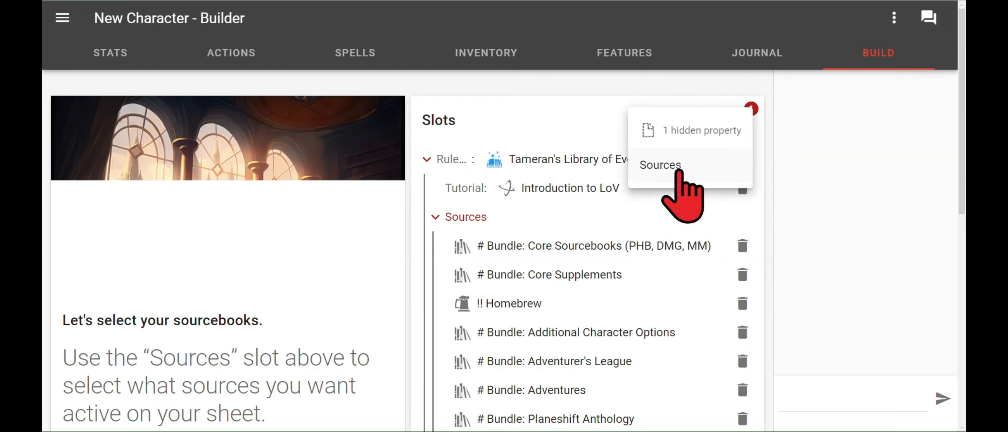
pyautogui.click(680, 176)
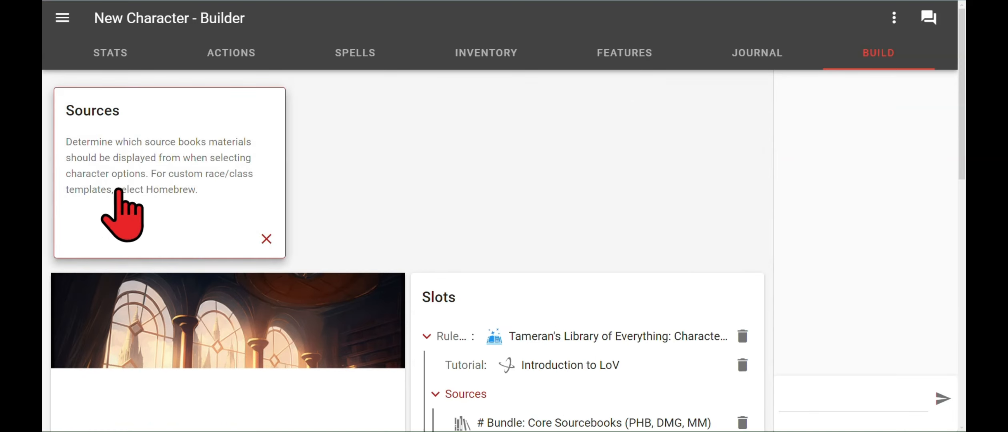
pyautogui.click(267, 238)
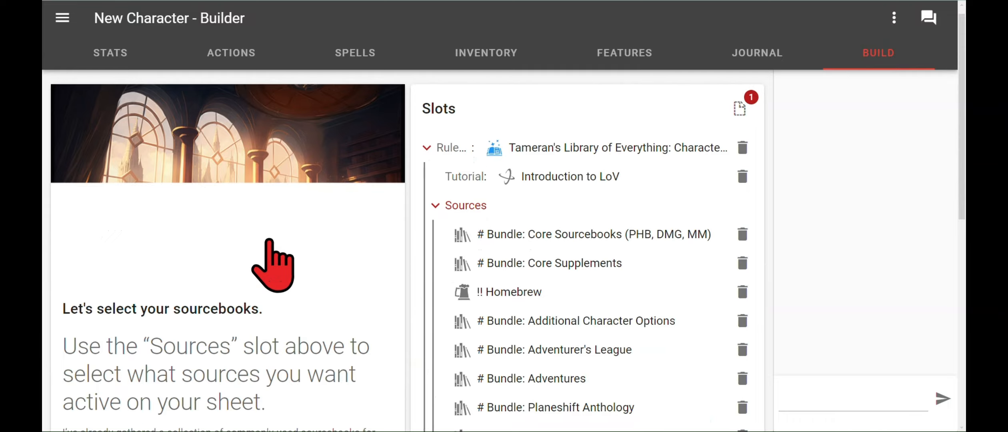
# Proceed to the House Rules stage and read its instructions on the Extensions slot.
pyautogui.scroll(-10, 269, 239)
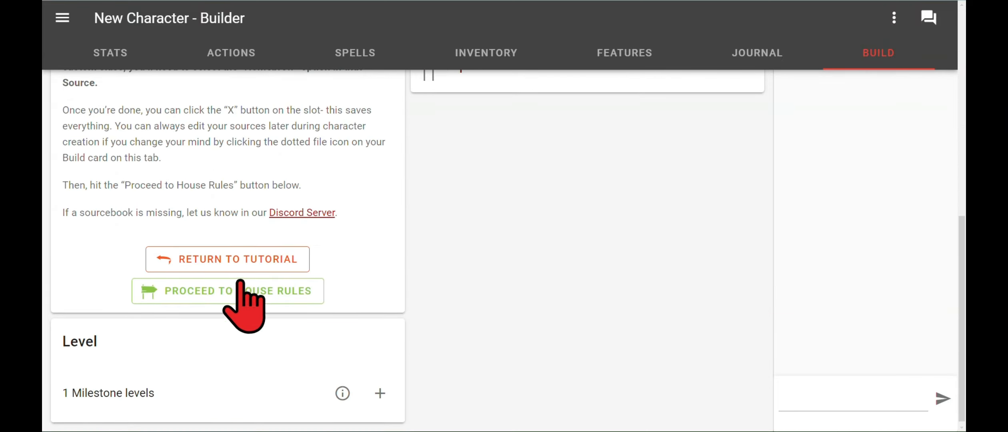
pyautogui.click(212, 302)
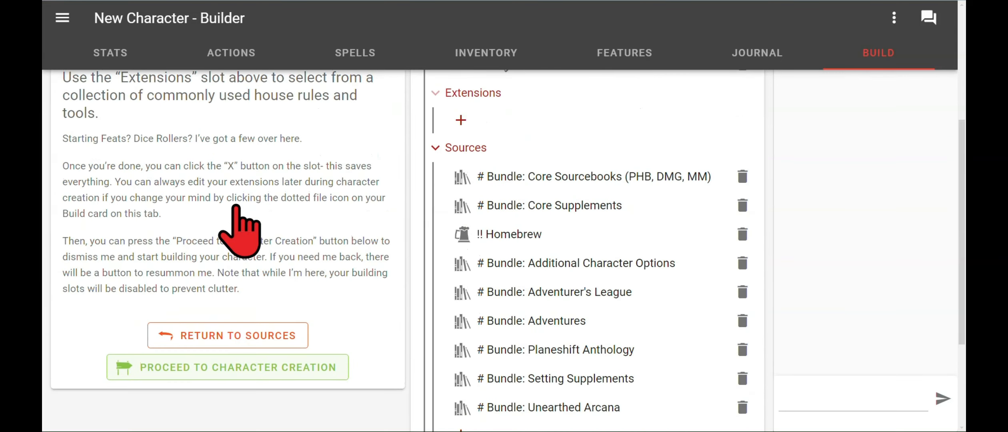
pyautogui.scroll(5, 236, 216)
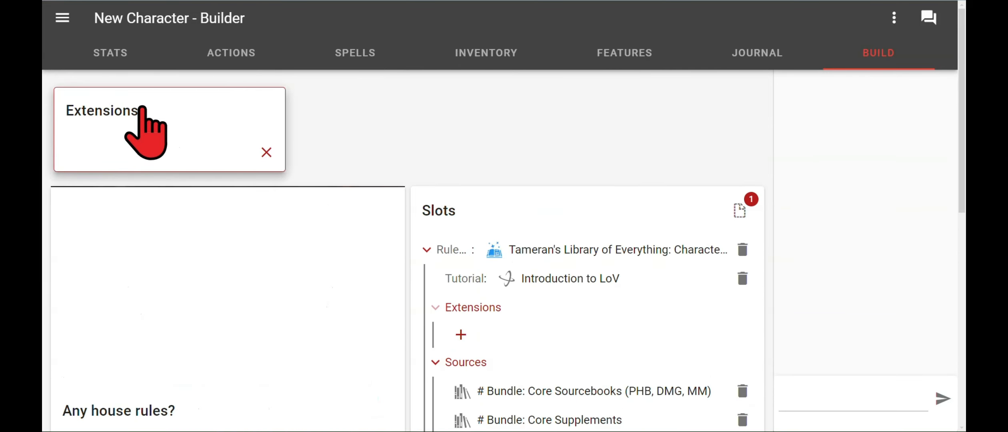
pyautogui.scroll(-3, 142, 107)
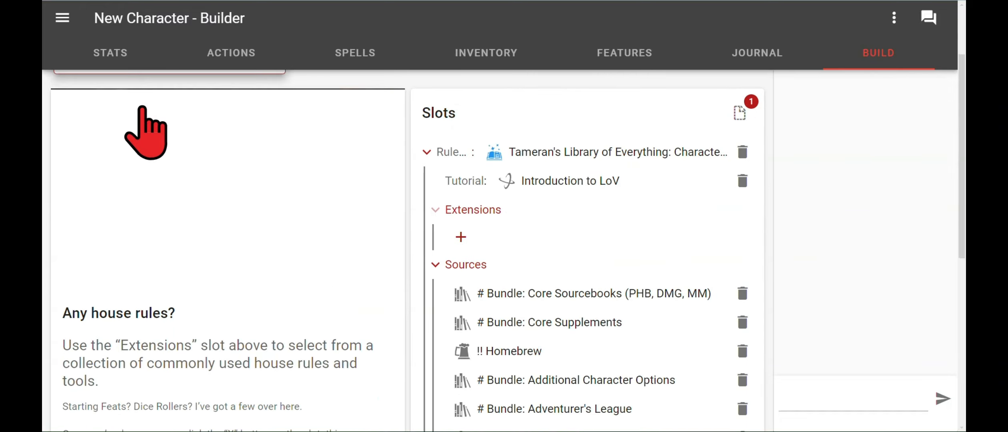
pyautogui.scroll(-7, 161, 214)
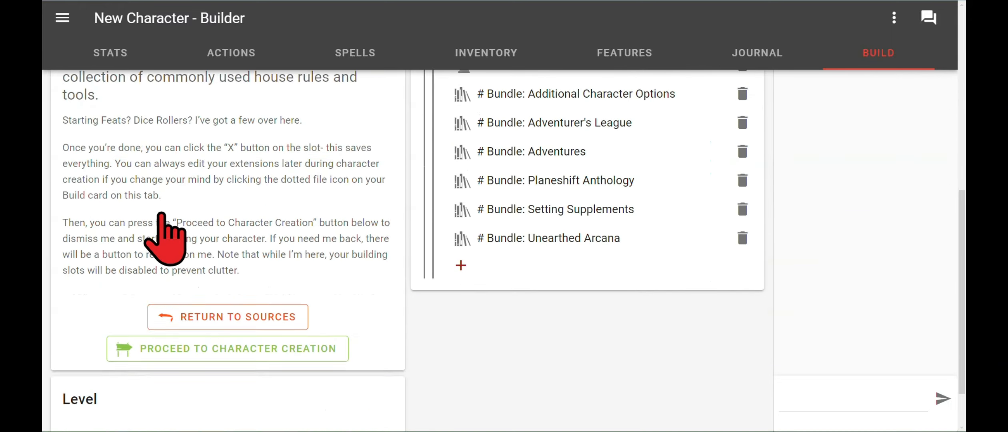
pyautogui.scroll(-2, 161, 213)
pyautogui.scroll(11, 165, 151)
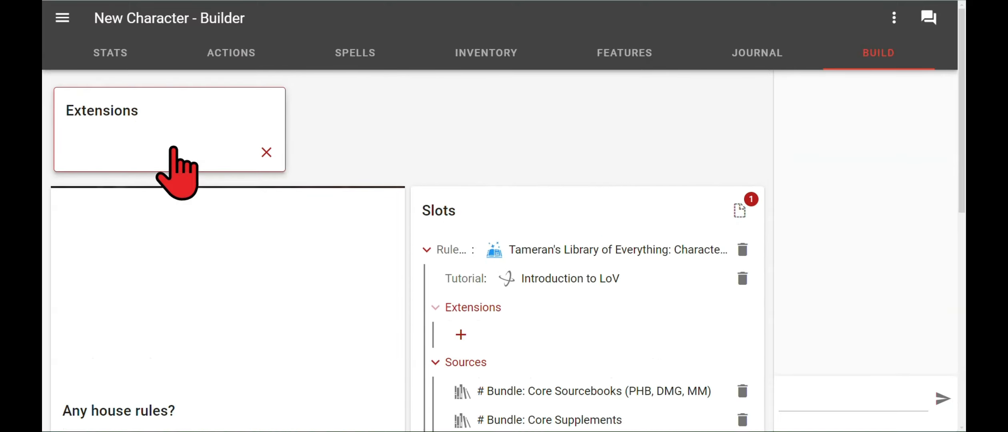
# Open the Extensions slot and examine the available house rules and tools from Action Options (DMG) to XP Bar.
pyautogui.click(173, 149)
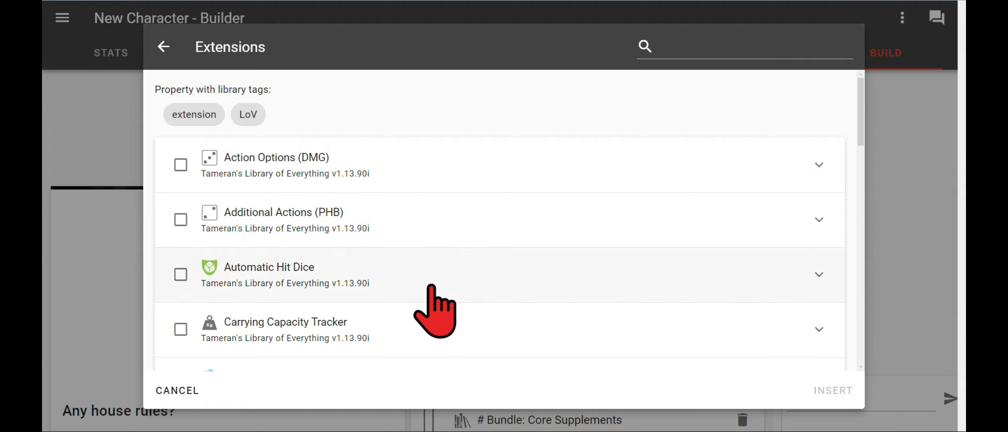
pyautogui.scroll(-2, 433, 296)
pyautogui.scroll(-4, 433, 296)
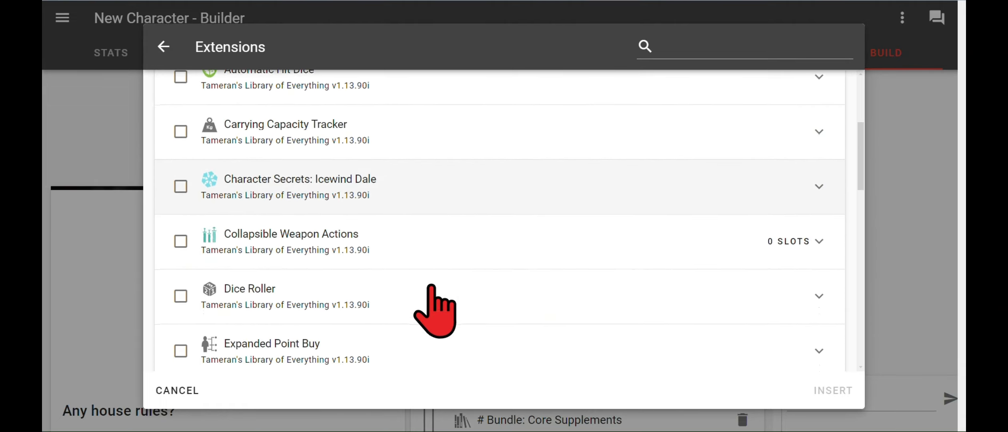
pyautogui.scroll(-1, 432, 286)
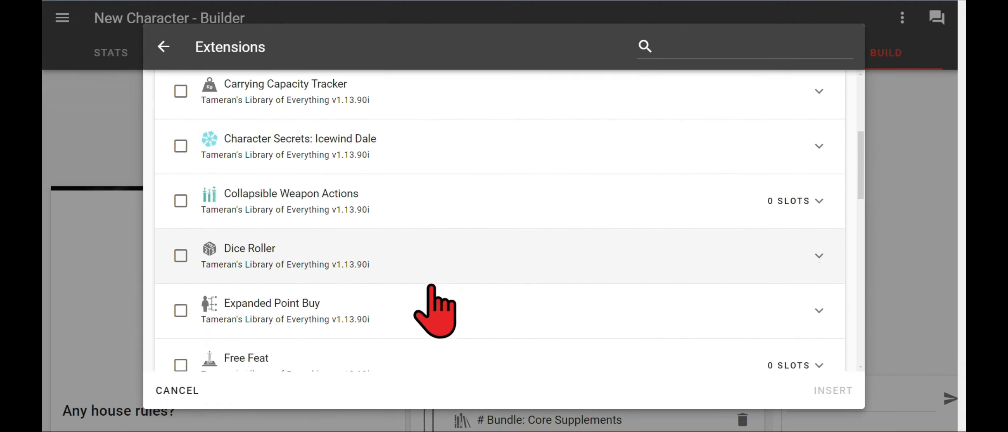
pyautogui.scroll(-3, 432, 285)
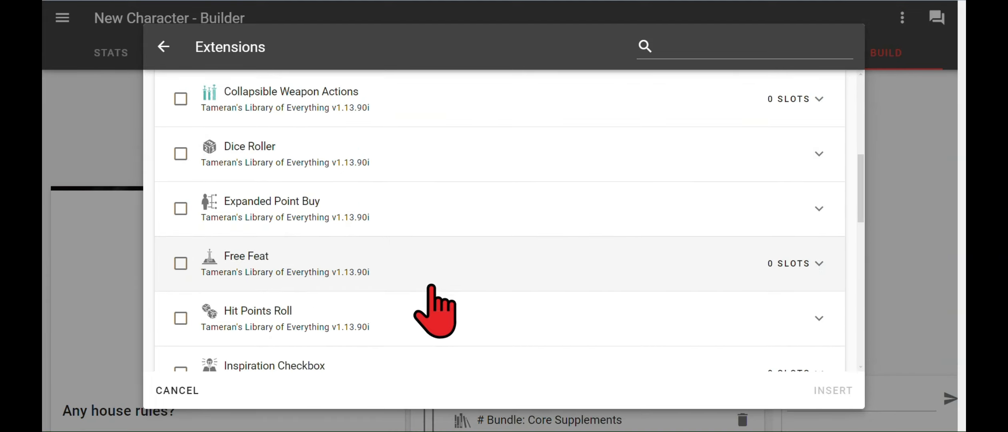
pyautogui.scroll(-4, 432, 285)
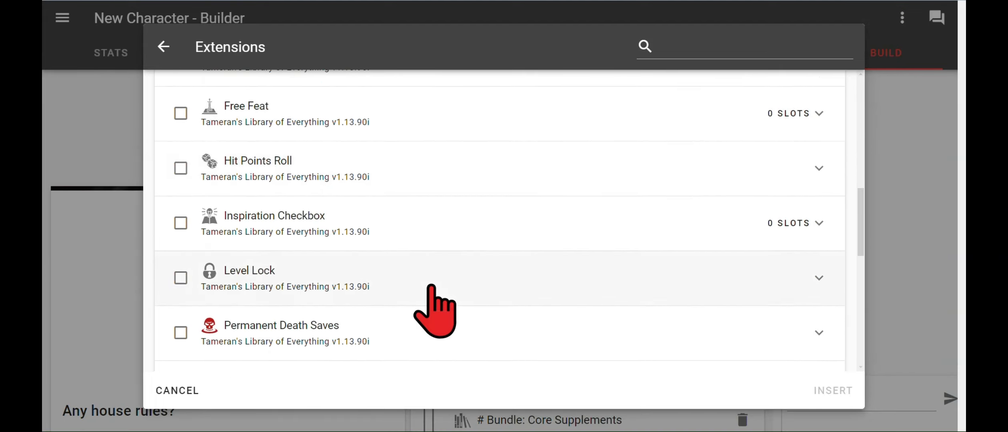
pyautogui.scroll(-5, 432, 286)
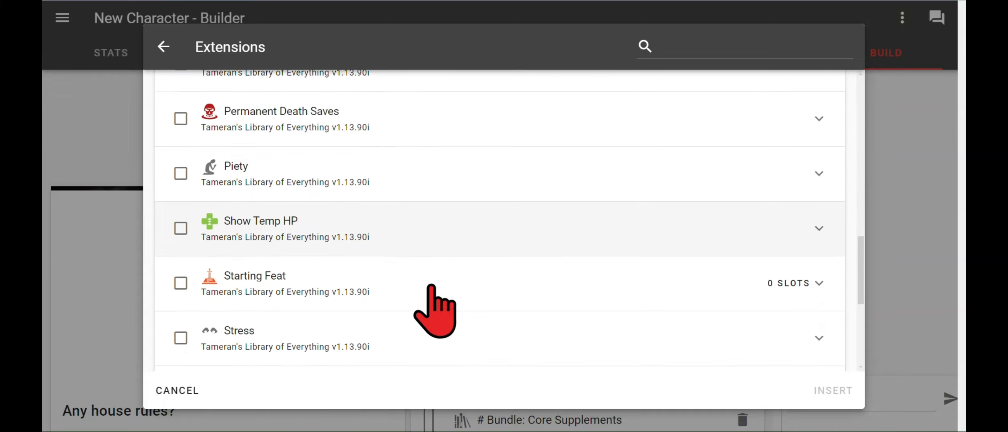
pyautogui.scroll(-3, 432, 286)
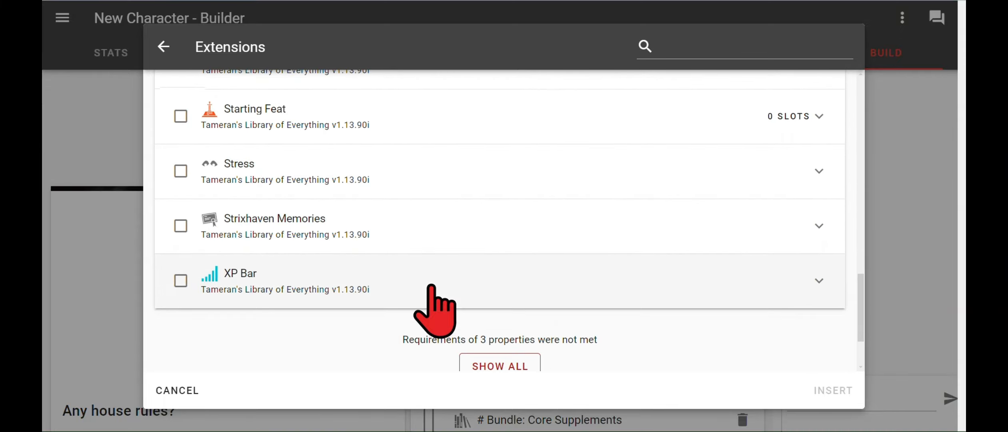
# Look back over the Extensions list, leave it without inserting anything, and dismiss the Extensions card.
pyautogui.scroll(9, 432, 286)
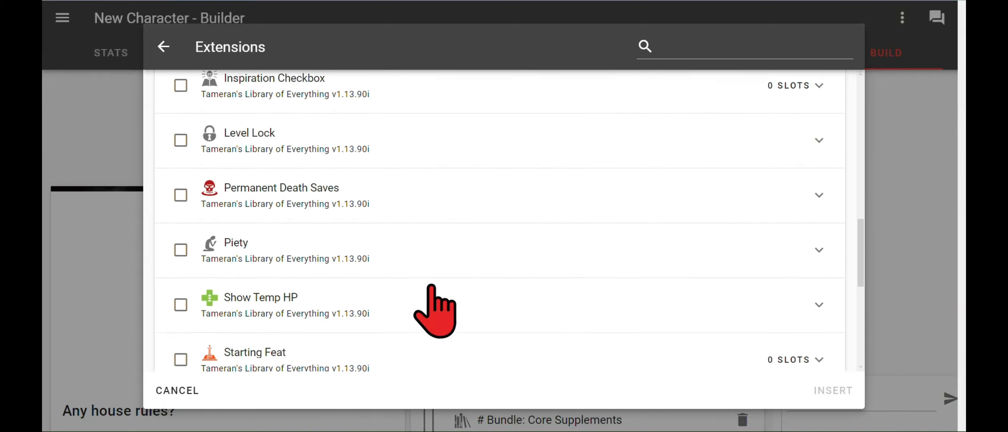
pyautogui.scroll(10, 431, 286)
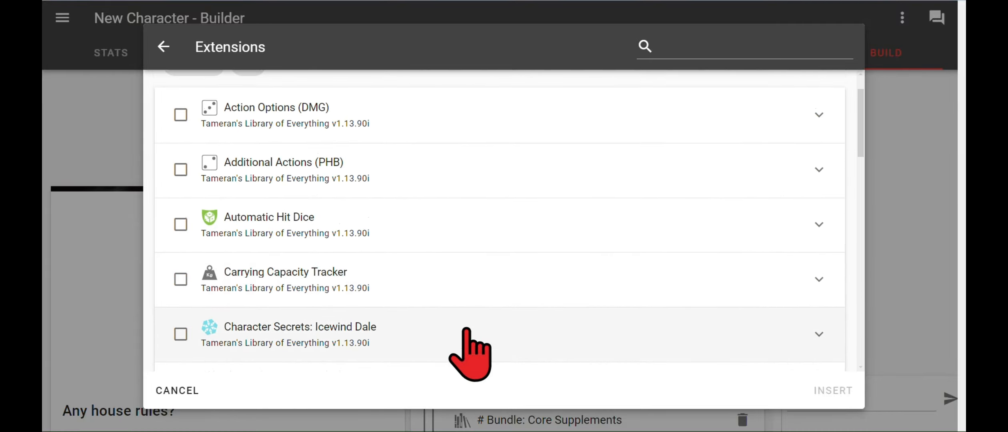
pyautogui.click(198, 388)
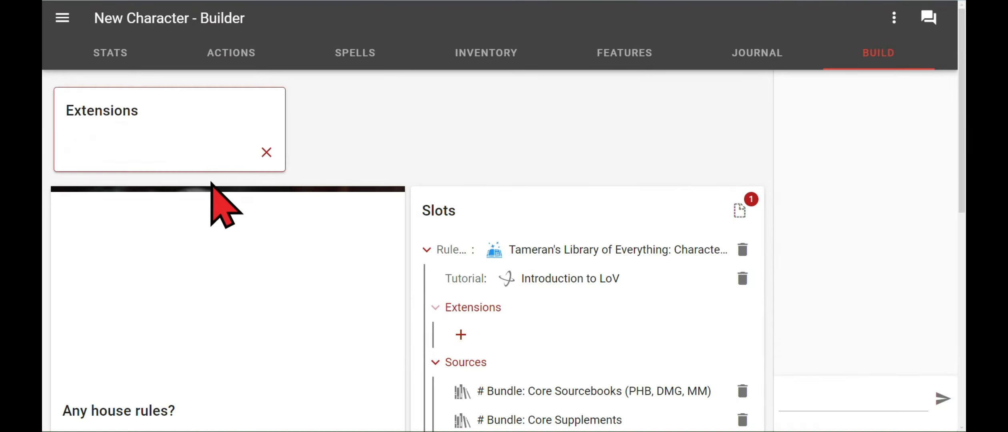
pyautogui.click(265, 155)
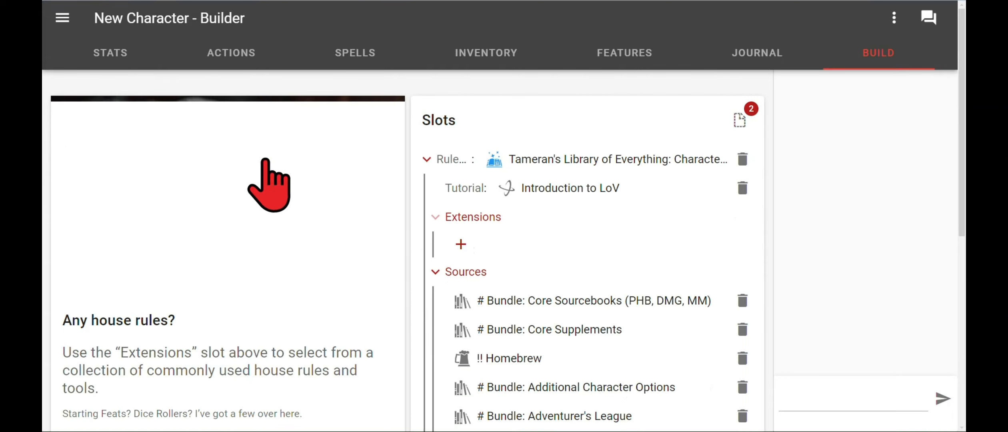
# Check the list of hidden properties on the Slots card and proceed to the Character Creation stage.
pyautogui.click(740, 120)
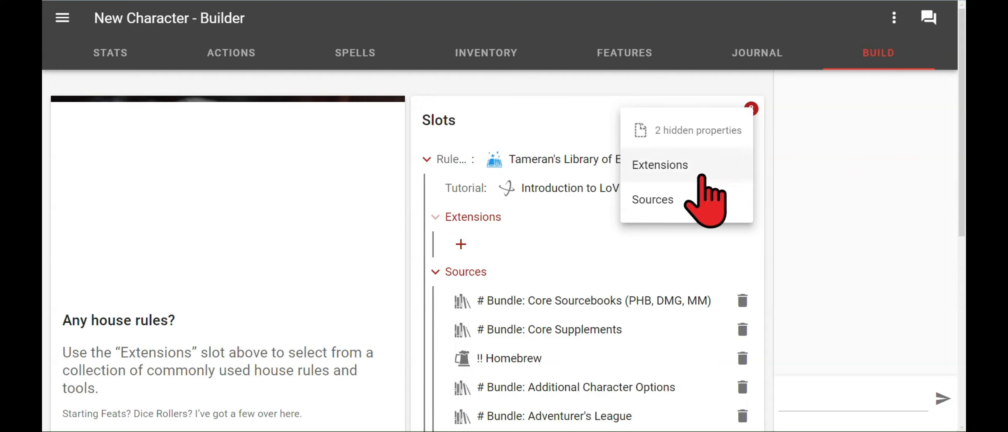
pyautogui.scroll(-1, 188, 287)
pyautogui.scroll(-6, 190, 296)
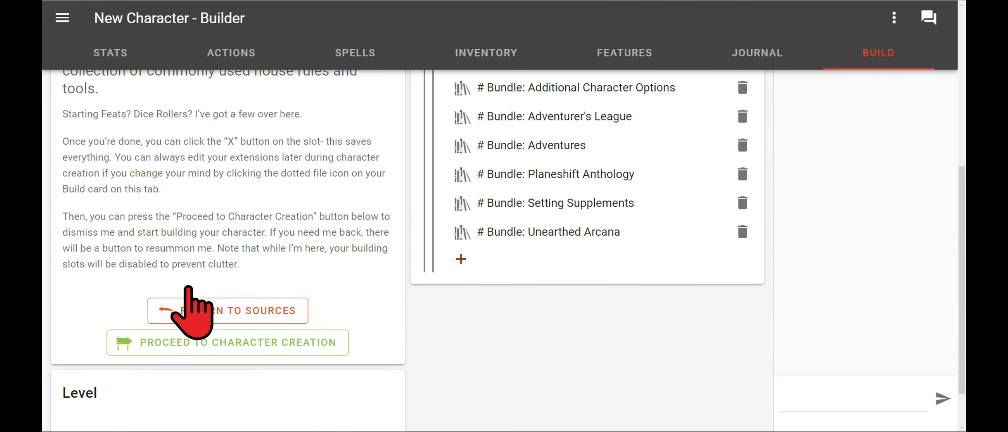
pyautogui.click(172, 348)
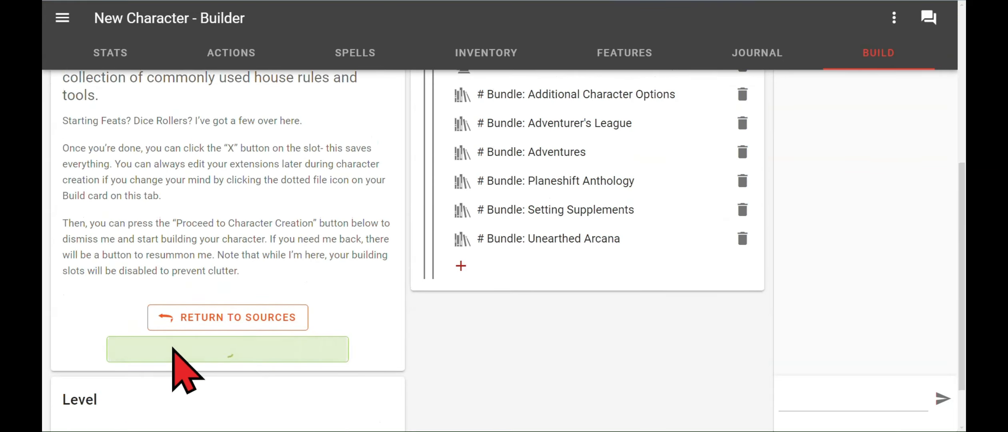
# Examine the Starting Class, Background, Race and Base Ability Scores cards and compare them with the entries in the Slots tree.
pyautogui.scroll(15, 217, 220)
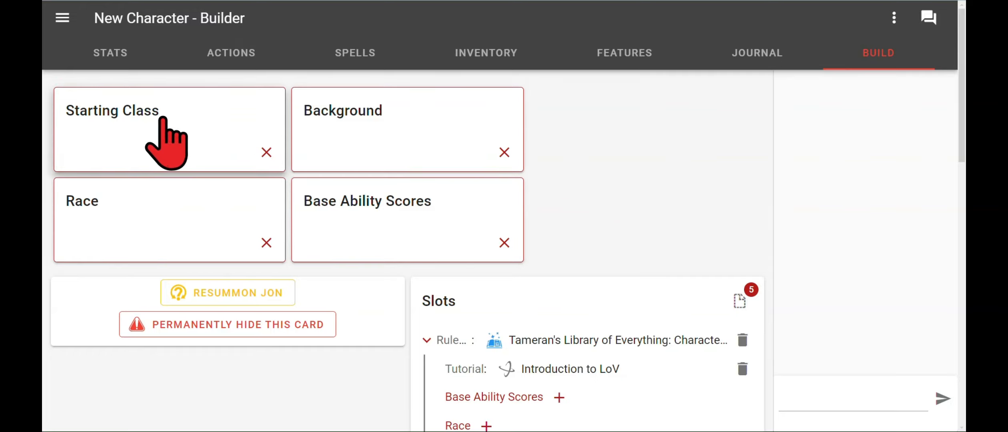
pyautogui.scroll(-4, 647, 184)
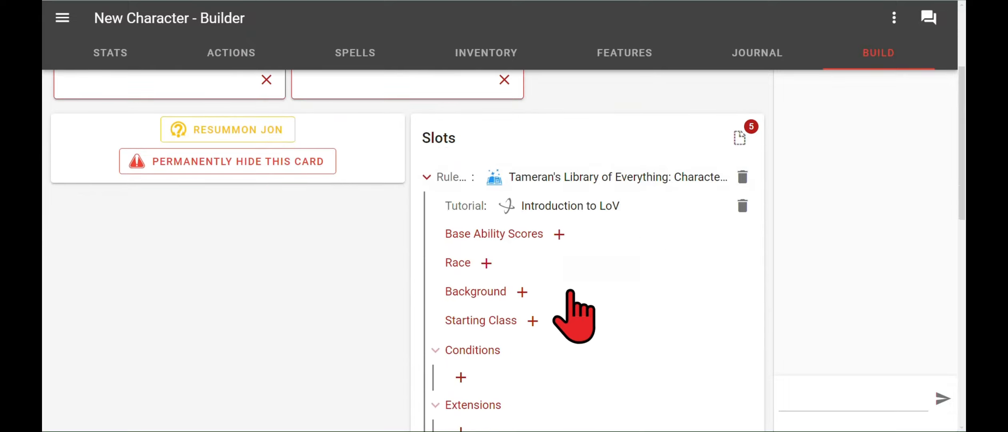
pyautogui.scroll(-1, 574, 304)
pyautogui.scroll(-2, 522, 340)
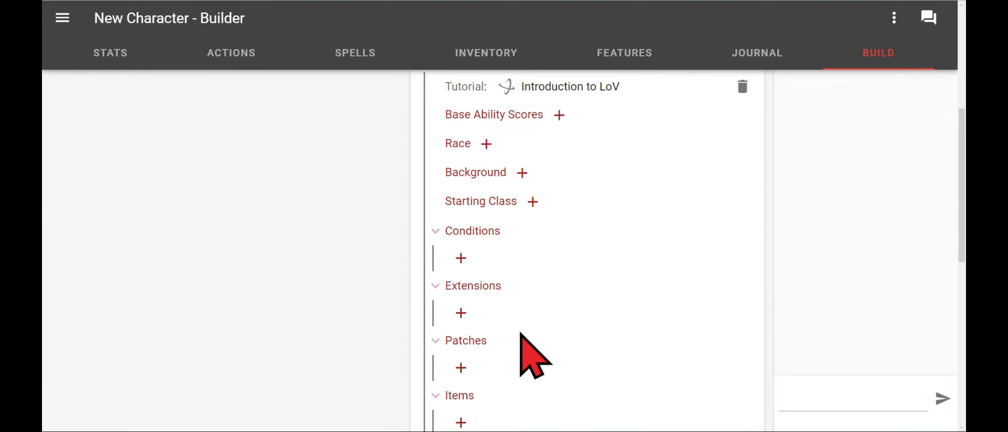
pyautogui.scroll(-8, 520, 340)
pyautogui.scroll(15, 521, 348)
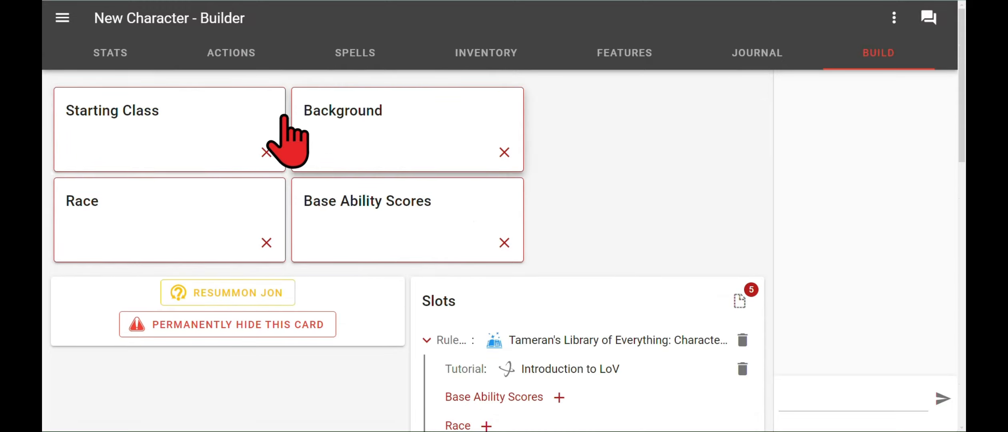
pyautogui.scroll(-3, 439, 281)
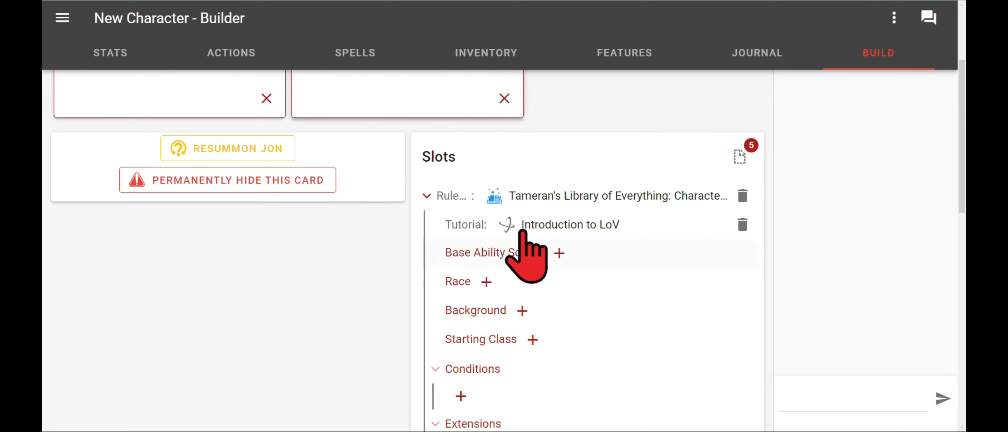
pyautogui.scroll(3, 544, 352)
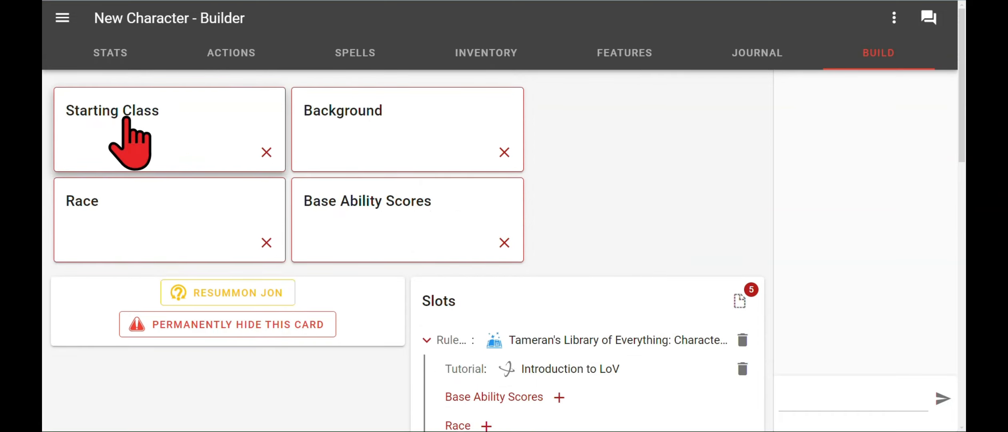
pyautogui.scroll(-2, 228, 212)
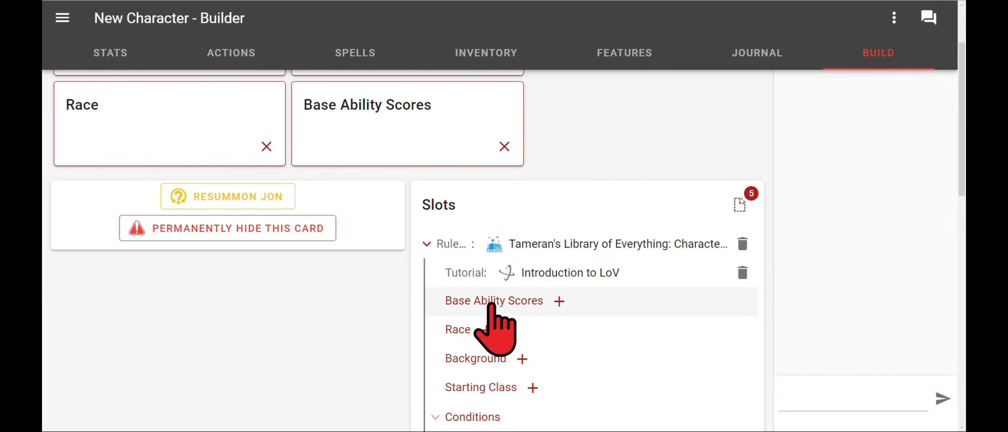
pyautogui.scroll(2, 483, 172)
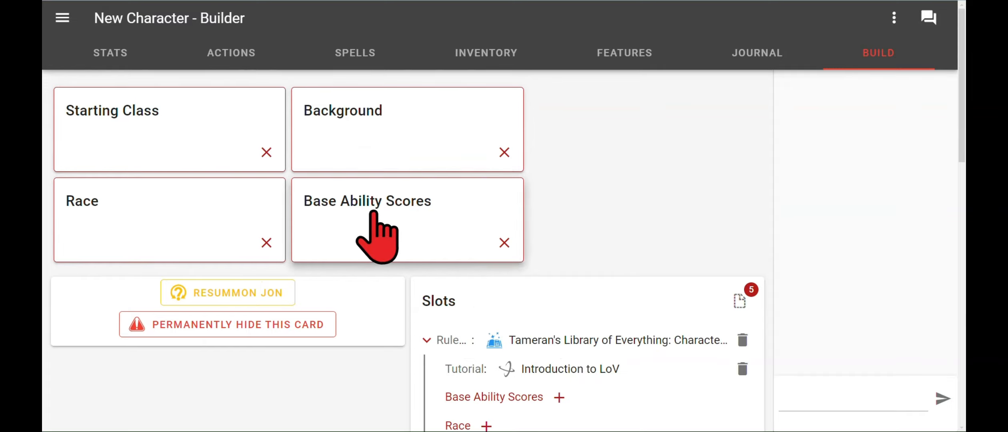
pyautogui.scroll(-4, 611, 336)
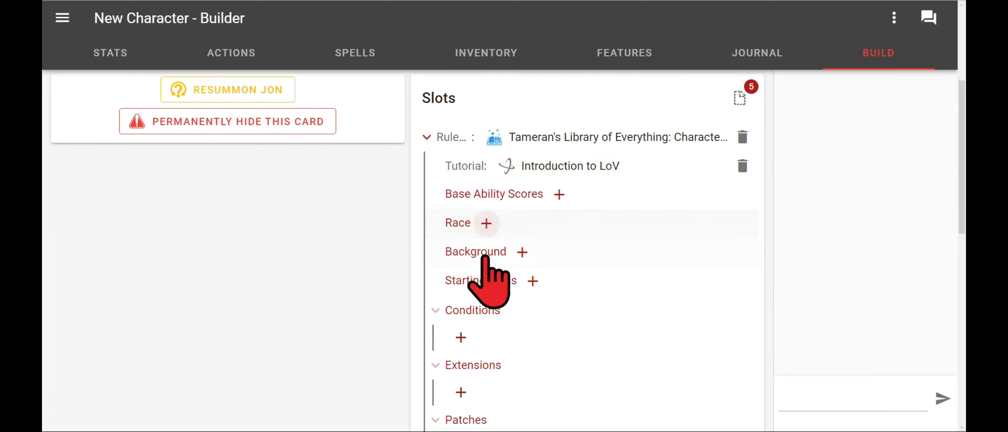
pyautogui.scroll(4, 472, 312)
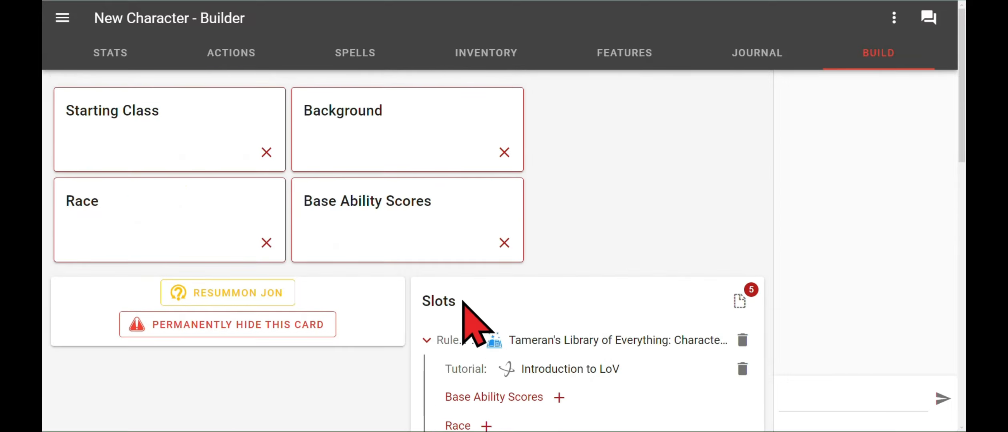
# Look through the Base Ability Scores methods and insert Standard Array.
pyautogui.click(384, 240)
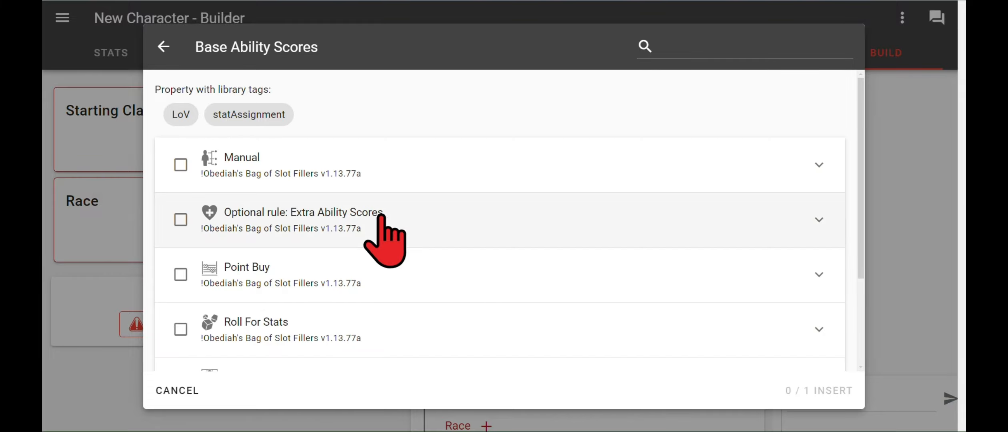
pyautogui.scroll(-1, 509, 206)
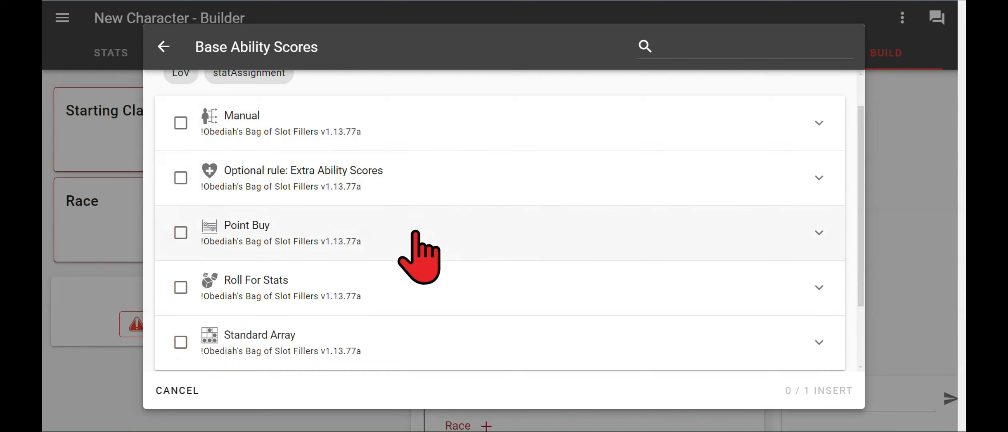
pyautogui.scroll(-2, 418, 235)
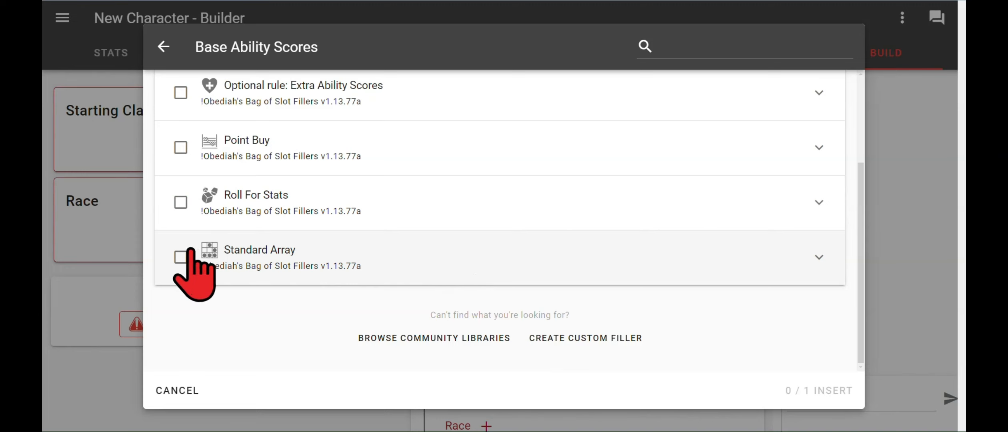
pyautogui.click(181, 257)
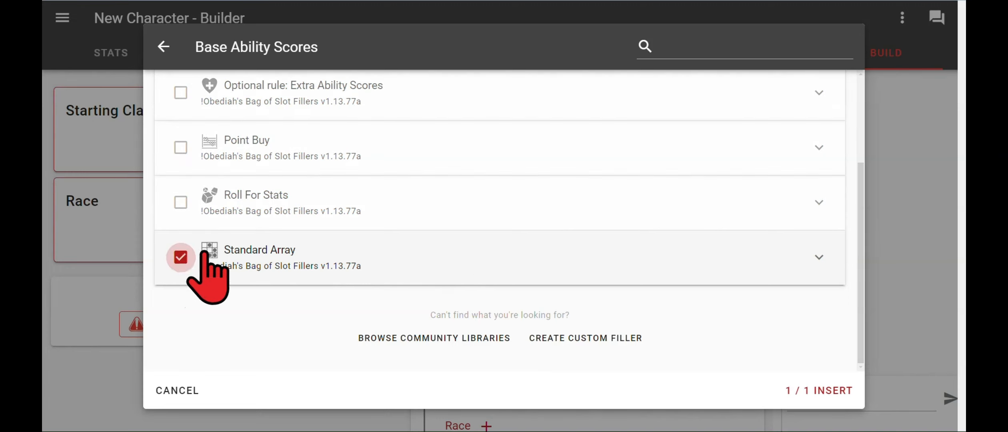
pyautogui.click(808, 388)
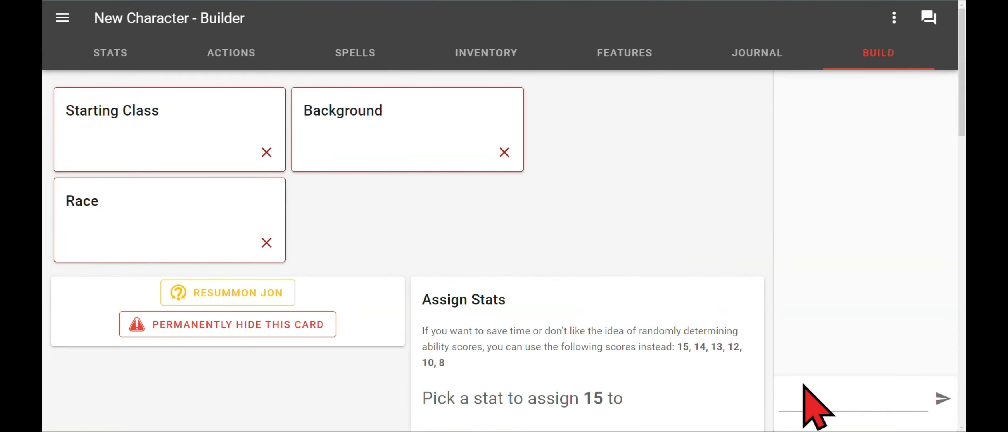
# Read the Assign Stats card and its options for assigning the standard array scores to abilities.
pyautogui.scroll(-5, 679, 366)
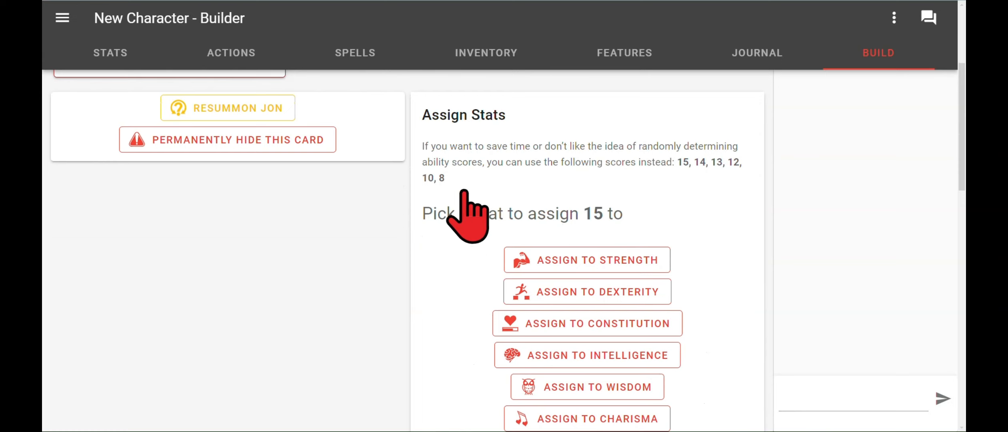
pyautogui.scroll(-2, 438, 275)
pyautogui.scroll(1, 439, 275)
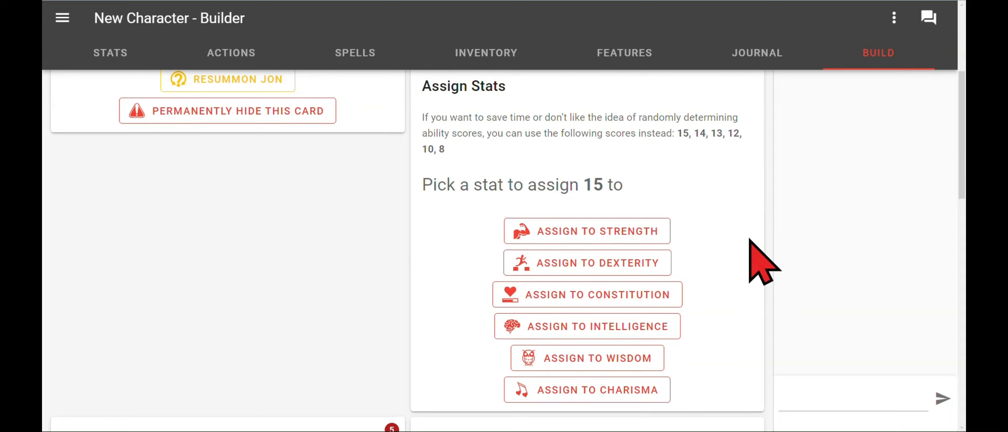
pyautogui.scroll(5, 756, 260)
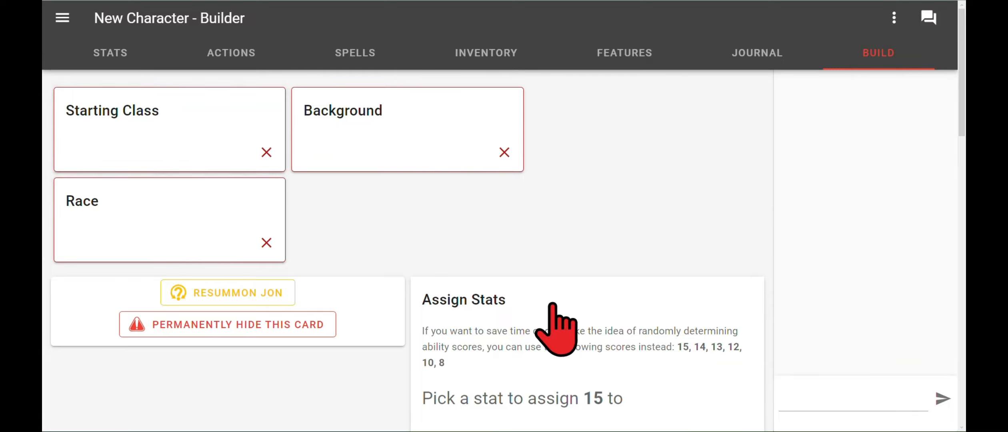
pyautogui.scroll(-7, 546, 326)
pyautogui.scroll(2, 548, 316)
pyautogui.scroll(5, 552, 312)
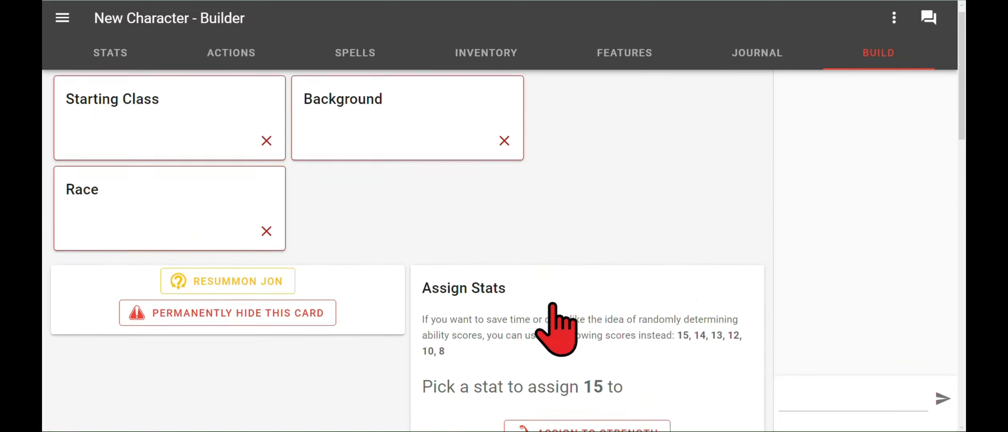
# Look through the available Starting Class options and insert Fighter.
pyautogui.click(182, 132)
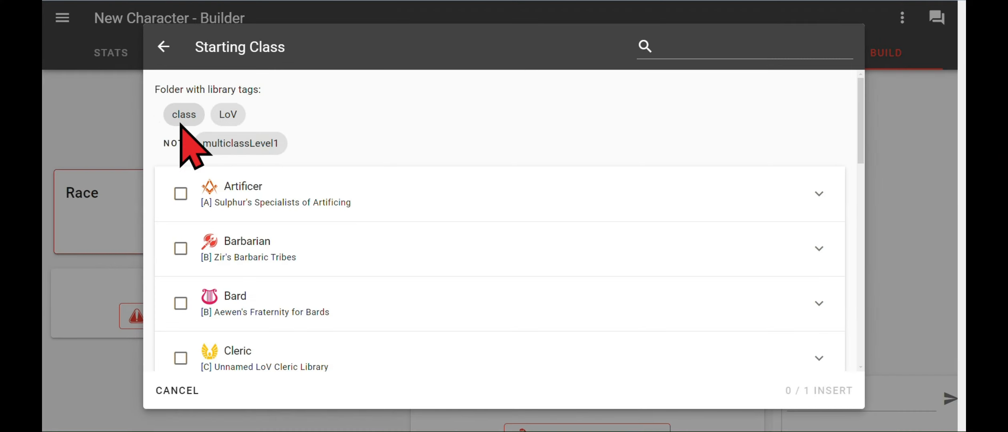
pyautogui.scroll(-4, 422, 314)
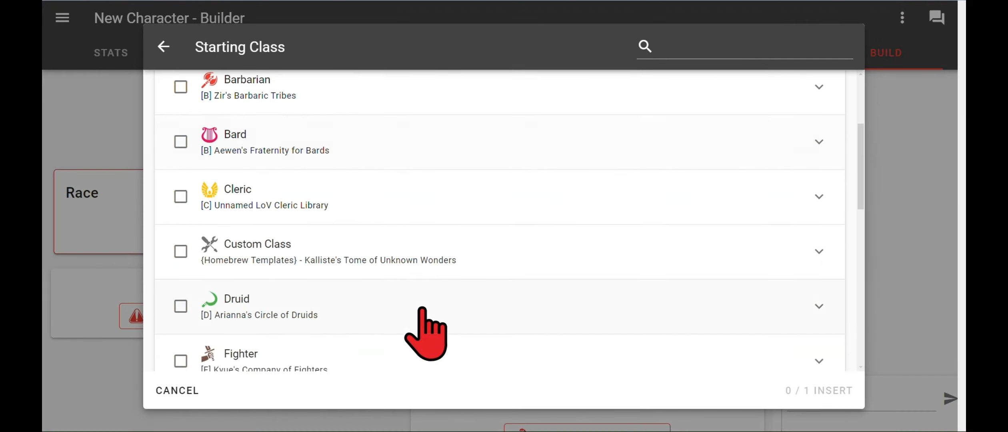
pyautogui.scroll(-9, 423, 314)
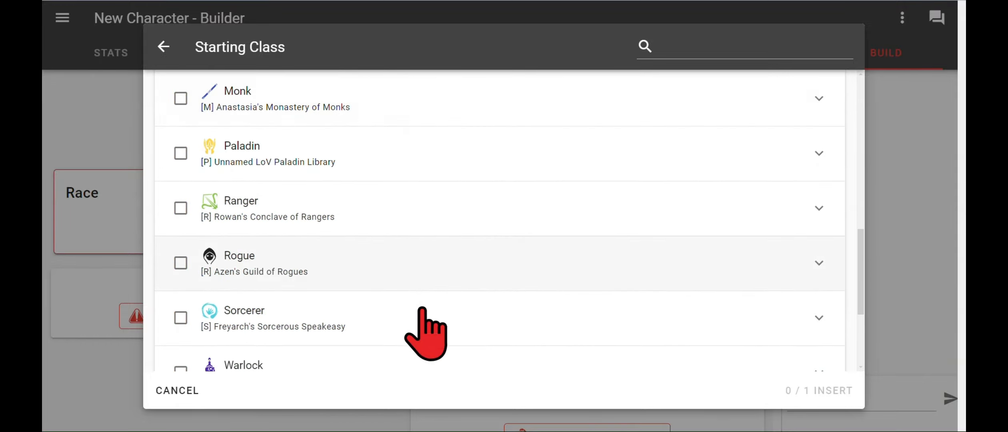
pyautogui.scroll(-5, 423, 314)
pyautogui.scroll(5, 423, 314)
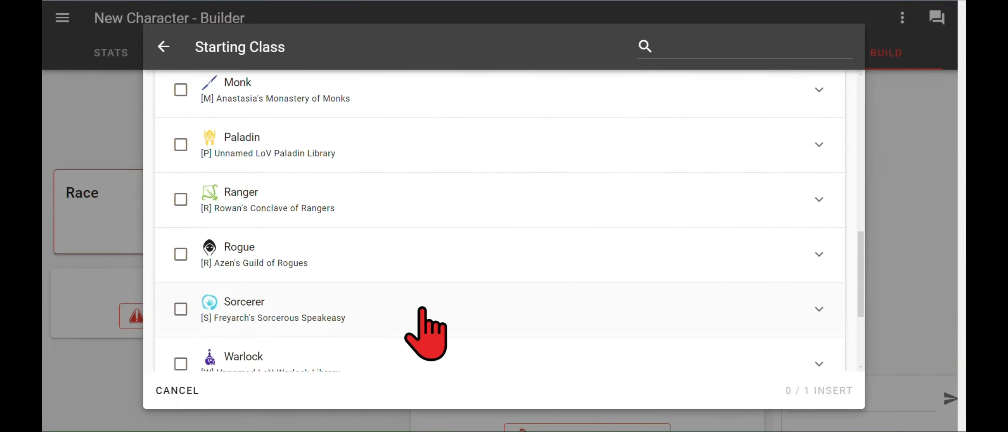
pyautogui.scroll(7, 421, 308)
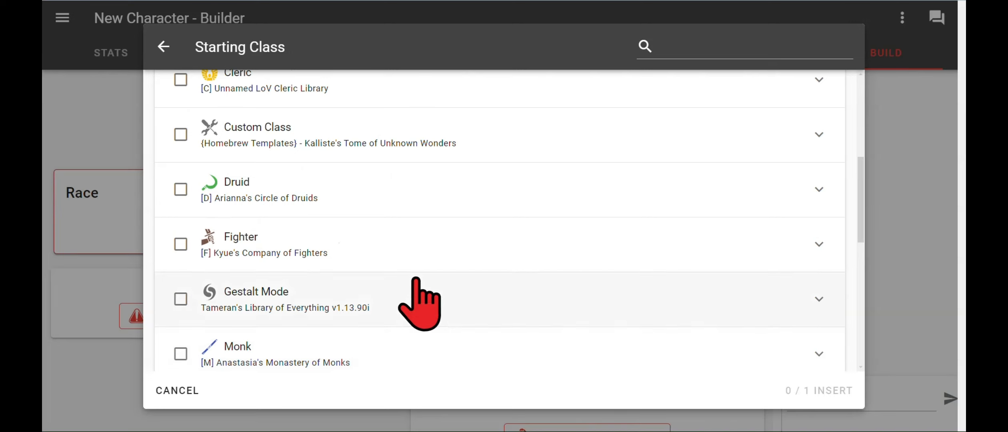
pyautogui.click(180, 244)
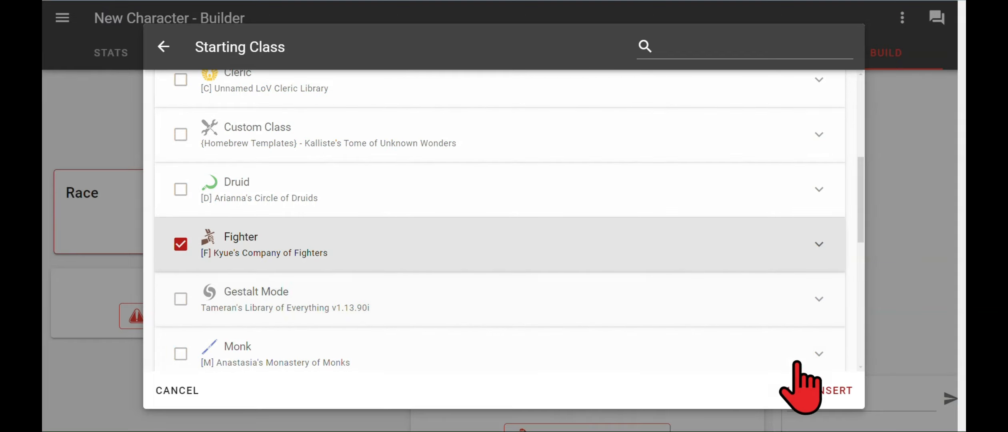
pyautogui.click(804, 394)
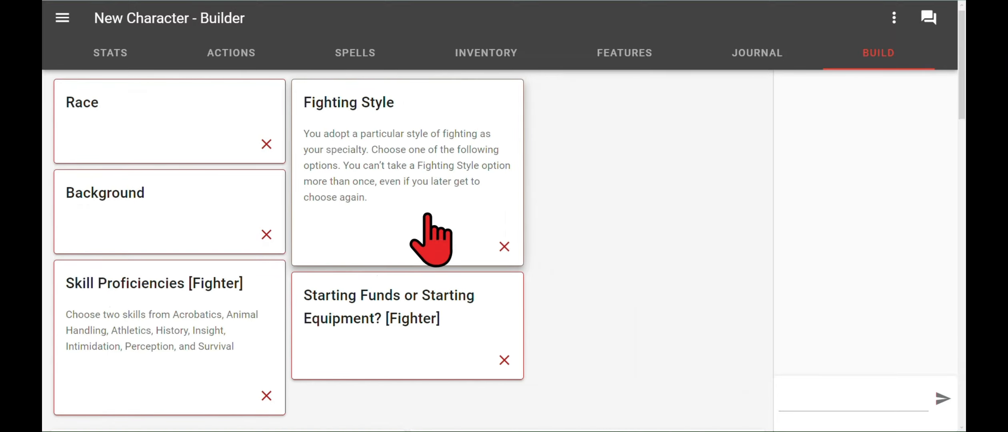
# Assign the standard array scores: 15 to Strength, 14 to Constitution, 13 to Dexterity, 12 to Wisdom, 10 to Charisma and 8 to Intelligence.
pyautogui.scroll(-8, 427, 215)
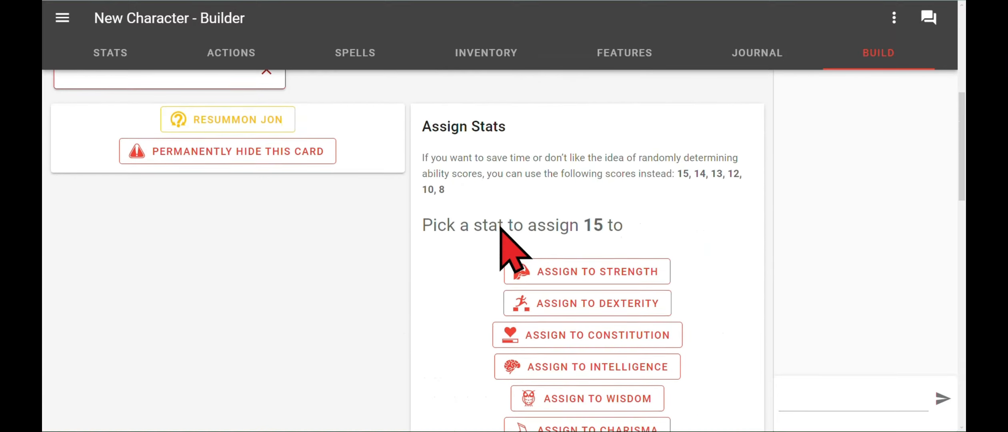
pyautogui.scroll(-2, 500, 252)
pyautogui.scroll(2, 444, 225)
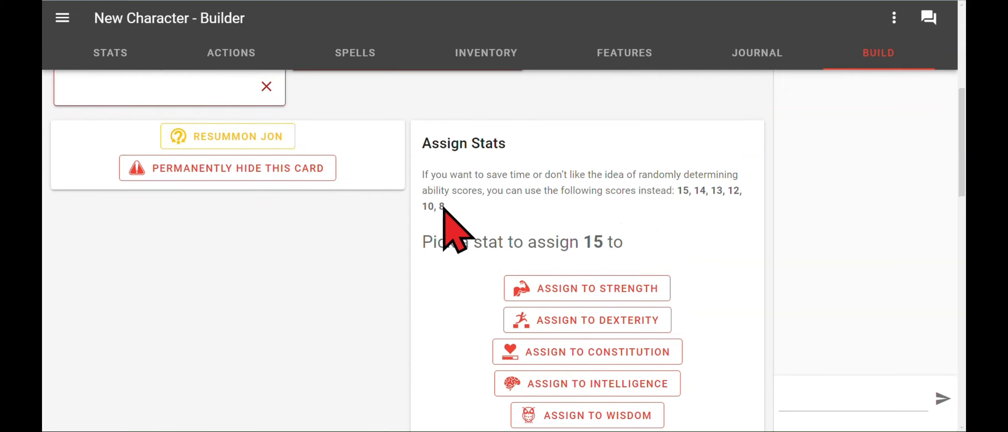
pyautogui.click(656, 288)
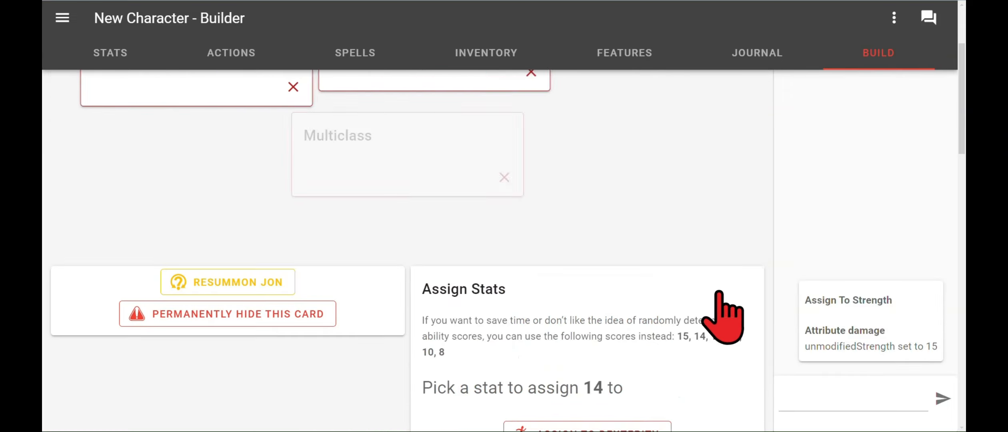
pyautogui.scroll(-3, 728, 303)
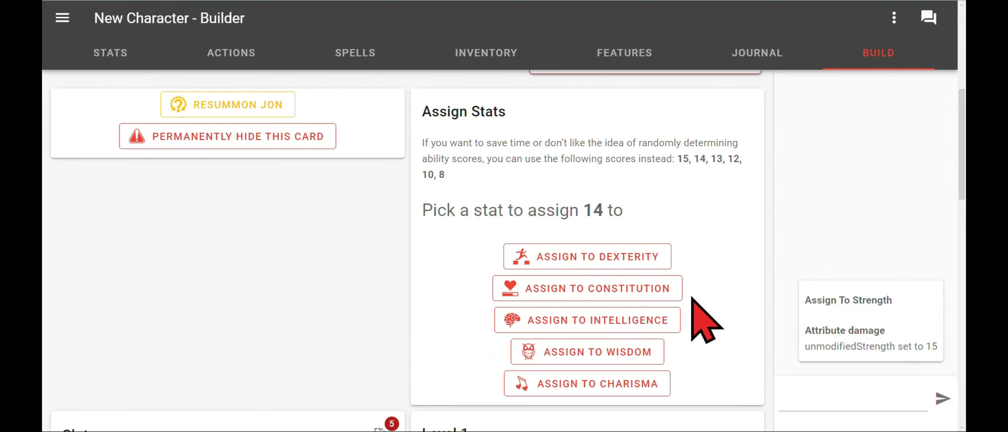
pyautogui.click(659, 288)
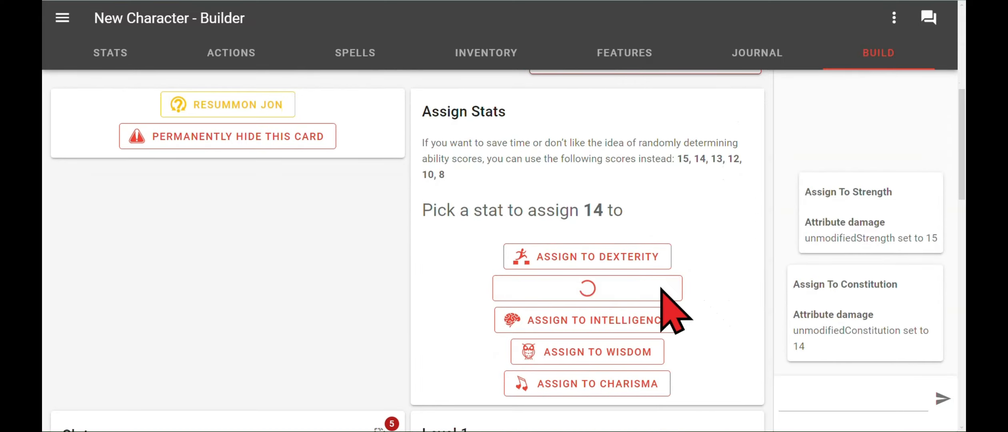
pyautogui.click(642, 259)
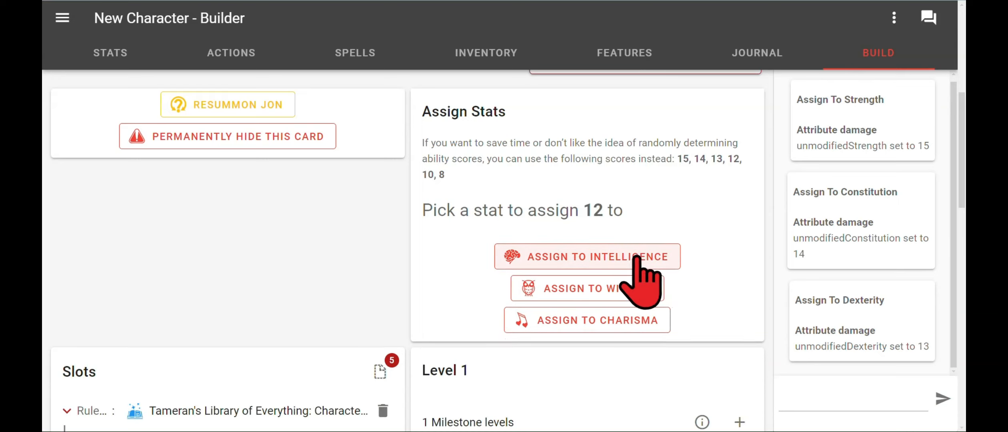
pyautogui.click(628, 288)
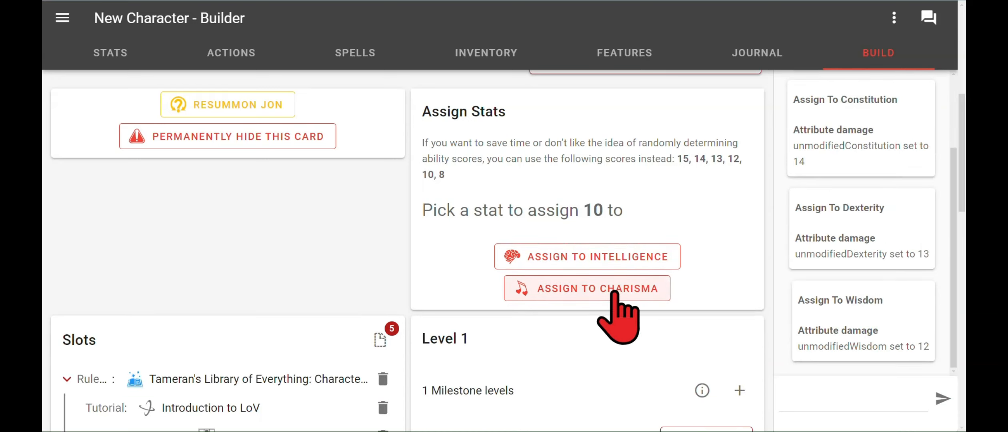
pyautogui.click(614, 294)
pyautogui.click(603, 260)
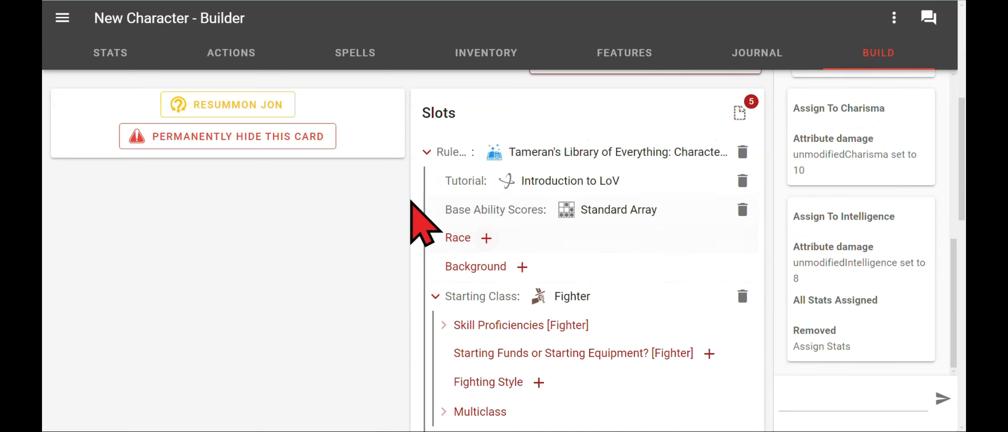
# Search the Race options for "Mino" and insert Minotaur (MPMM) as the character's race.
pyautogui.scroll(5, 362, 212)
pyautogui.click(169, 164)
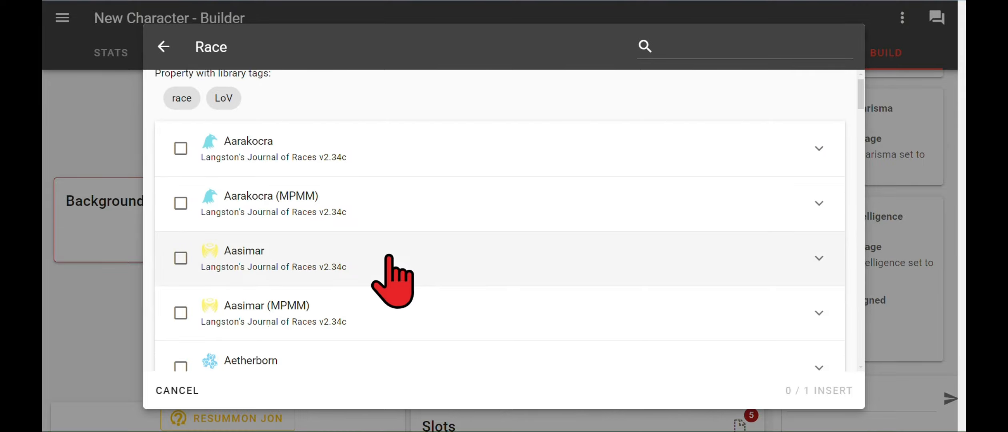
pyautogui.scroll(-2, 389, 255)
pyautogui.scroll(2, 389, 256)
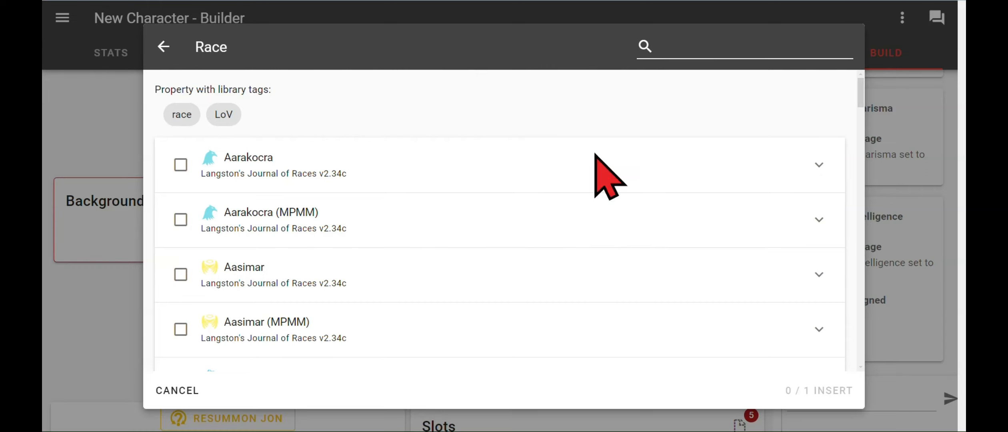
pyautogui.scroll(-1, 530, 209)
pyautogui.scroll(1, 529, 209)
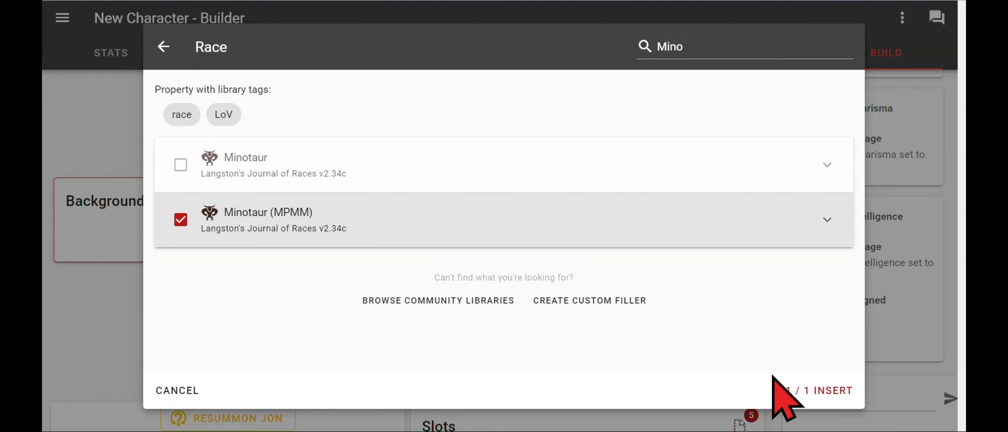
pyautogui.click(801, 391)
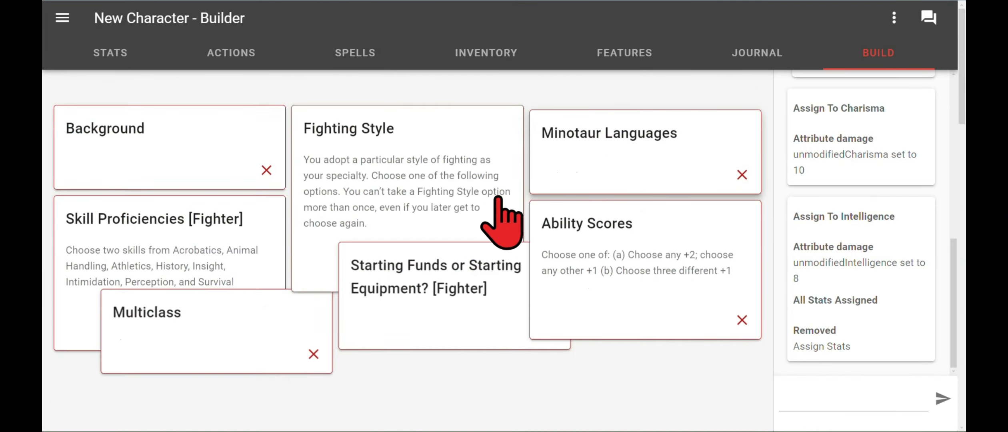
# Open the Minotaur race's Ability Scores slot and look through its +1 and +2 options.
pyautogui.scroll(-7, 484, 218)
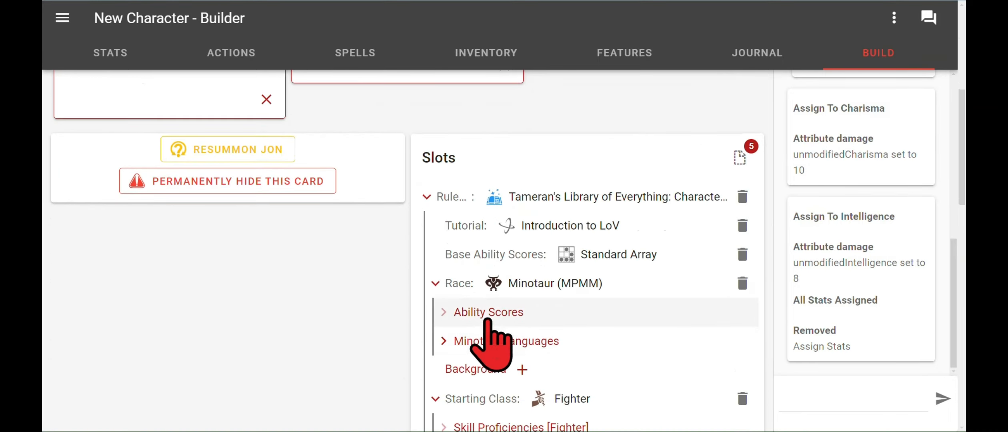
pyautogui.scroll(5, 400, 235)
pyautogui.scroll(2, 398, 233)
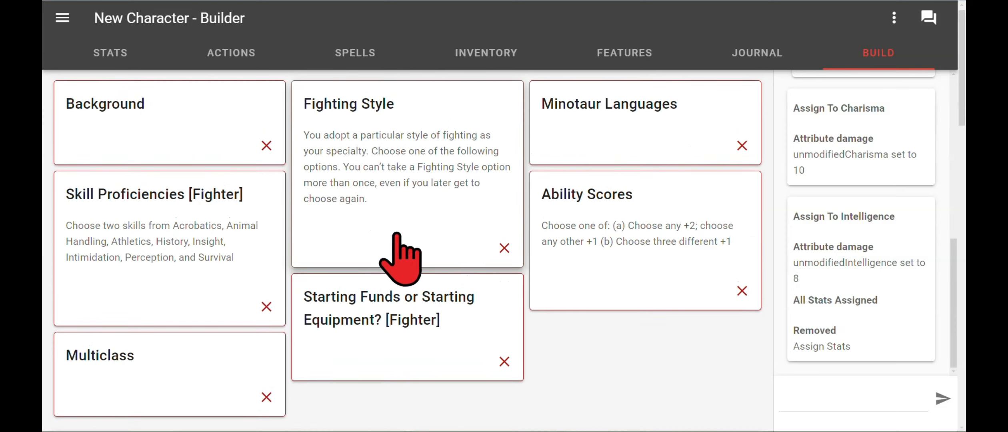
pyautogui.click(570, 242)
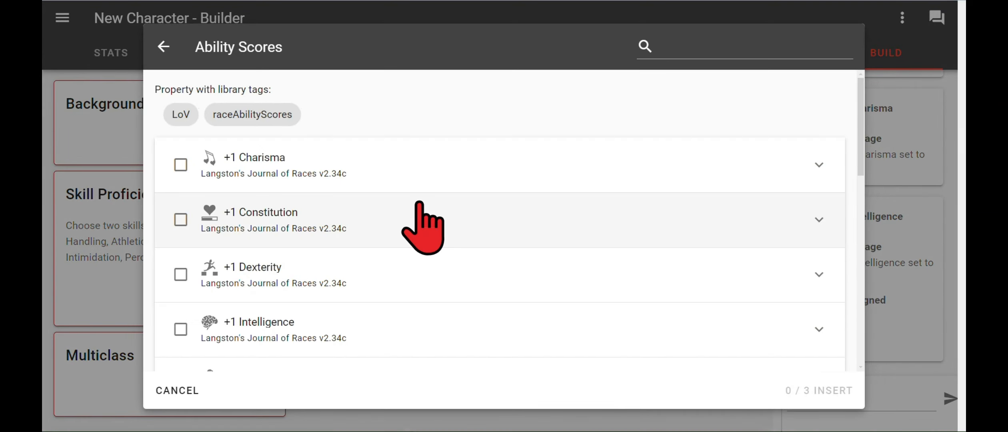
pyautogui.scroll(-5, 419, 203)
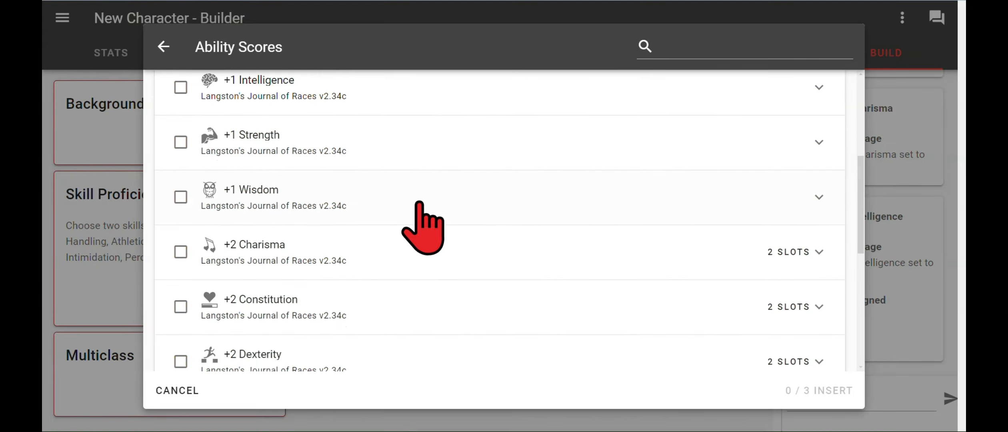
pyautogui.scroll(-5, 419, 203)
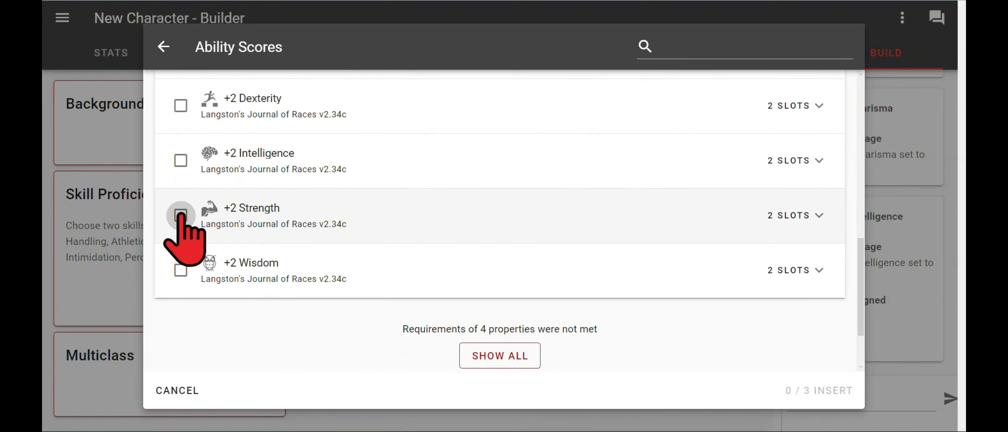
# Try +2 Strength as the racial ability score increase, and clear that choice again.
pyautogui.click(181, 215)
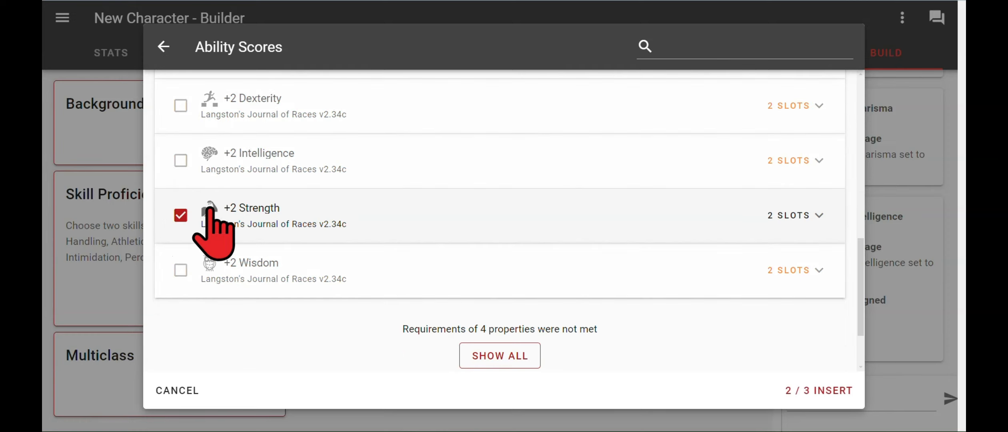
pyautogui.click(192, 218)
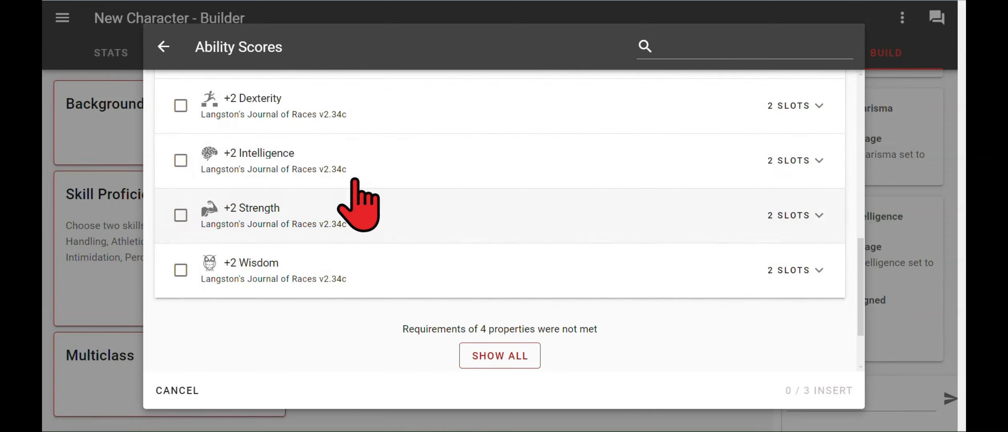
# Choose +1 Strength and +2 Constitution as the racial ability score increases and insert them.
pyautogui.scroll(6, 399, 191)
pyautogui.scroll(2, 204, 192)
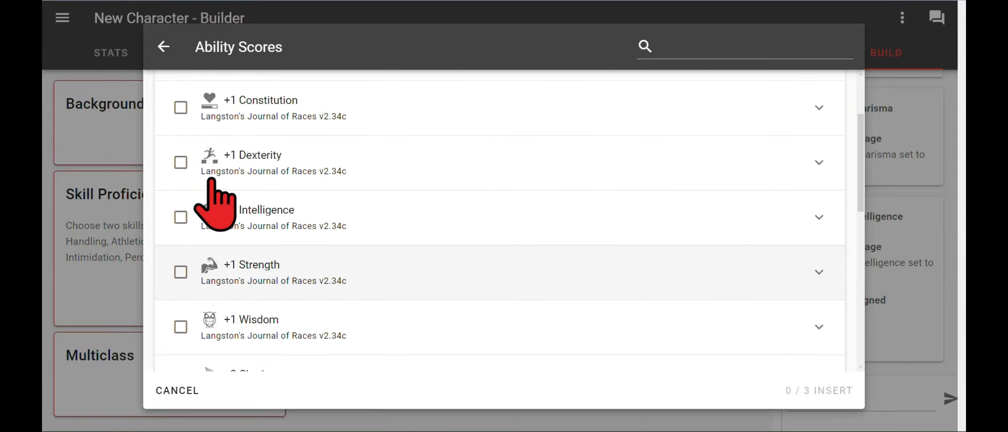
pyautogui.scroll(-1, 196, 200)
pyautogui.click(188, 218)
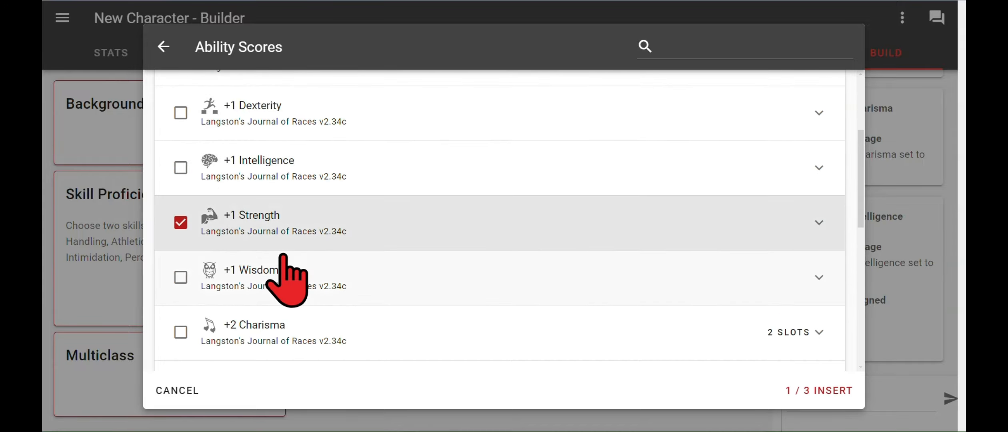
pyautogui.scroll(-5, 288, 268)
pyautogui.scroll(-2, 283, 264)
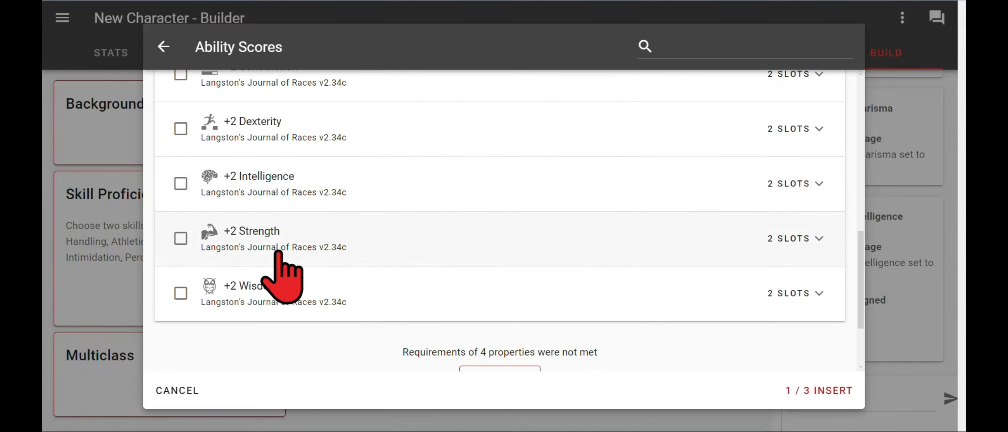
pyautogui.scroll(1, 208, 124)
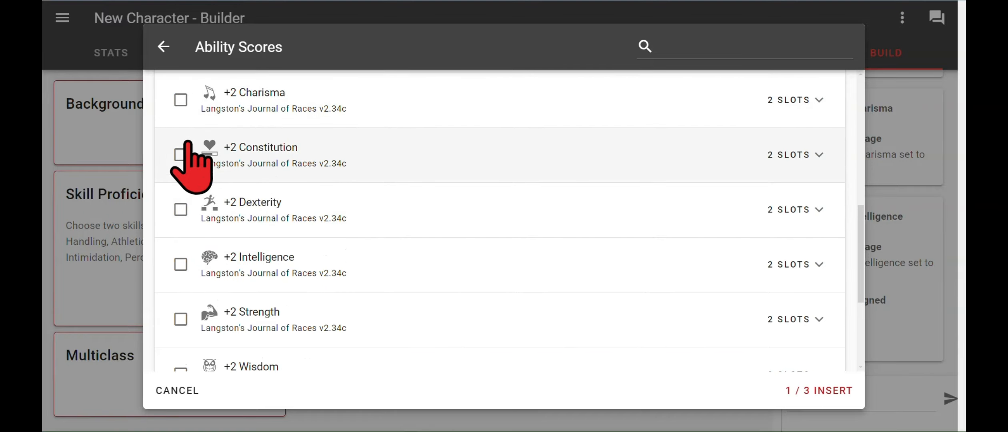
pyautogui.click(180, 154)
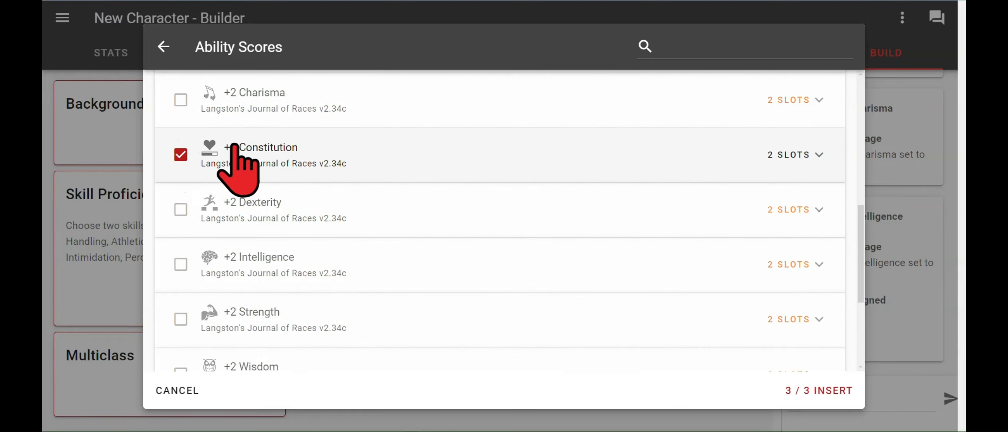
pyautogui.click(796, 388)
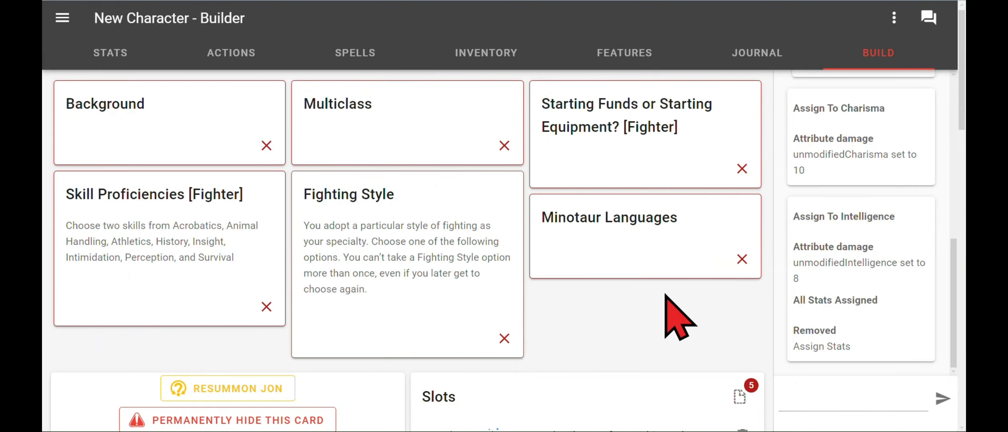
# Look through the languages offered for the Minotaur Languages slot and insert Language: Giant.
pyautogui.scroll(-6, 639, 240)
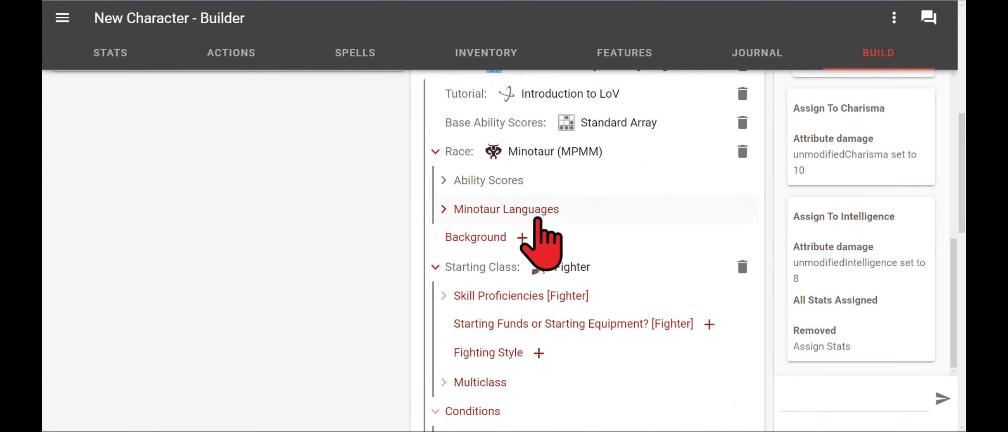
pyautogui.scroll(5, 642, 173)
pyautogui.click(641, 172)
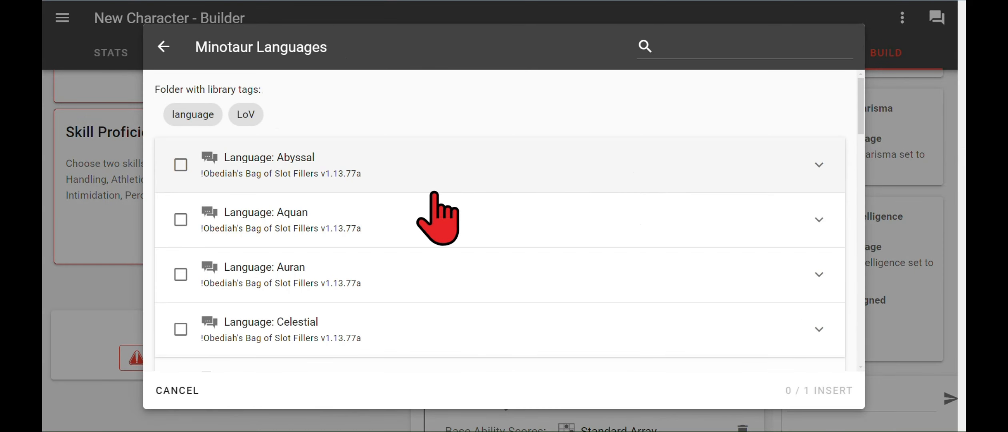
pyautogui.scroll(-2, 356, 256)
pyautogui.scroll(-2, 351, 256)
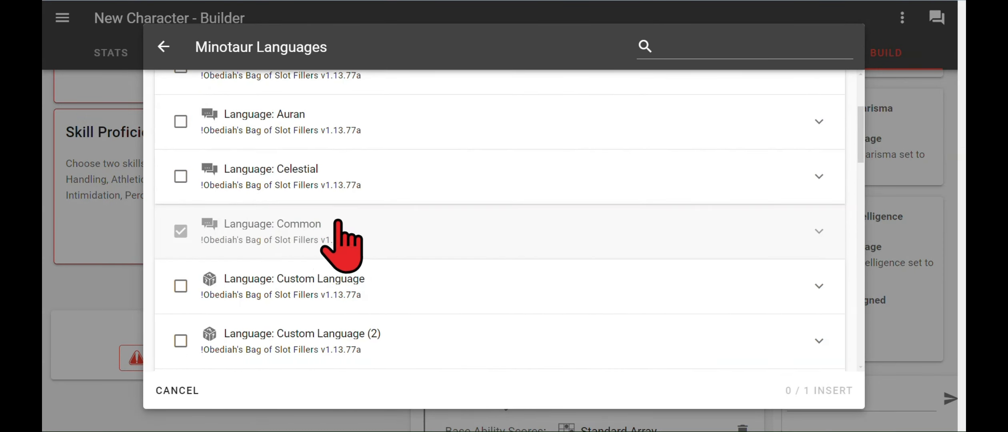
pyautogui.scroll(-8, 485, 352)
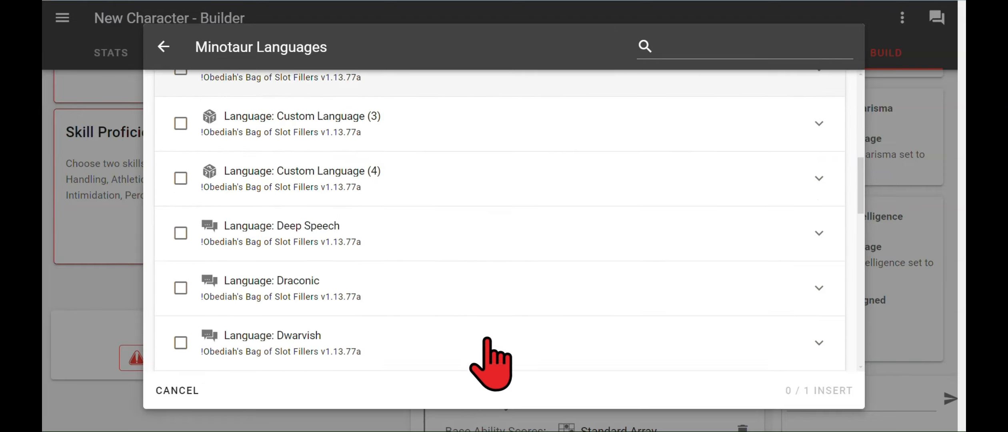
pyautogui.scroll(-9, 486, 352)
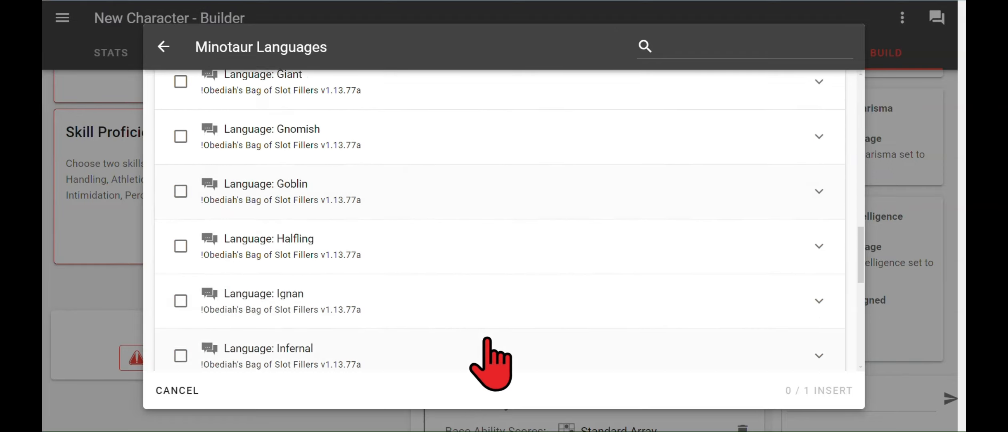
pyautogui.scroll(-6, 487, 340)
pyautogui.scroll(6, 491, 360)
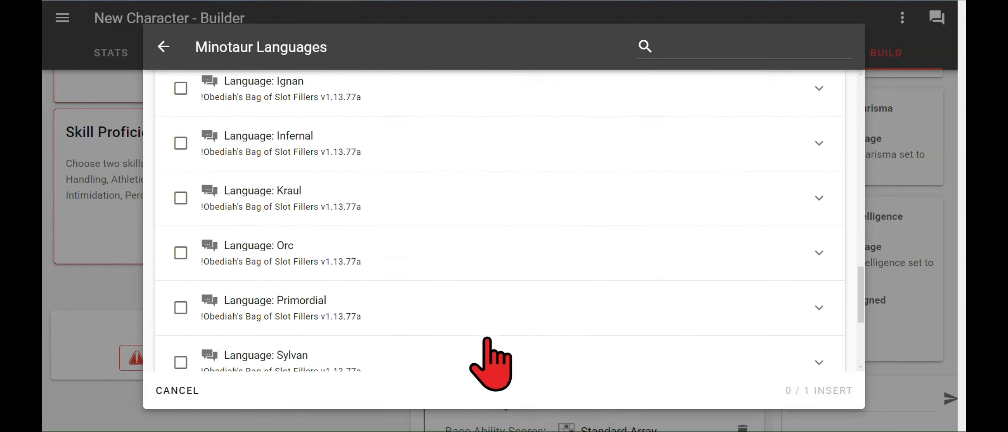
pyautogui.scroll(10, 471, 210)
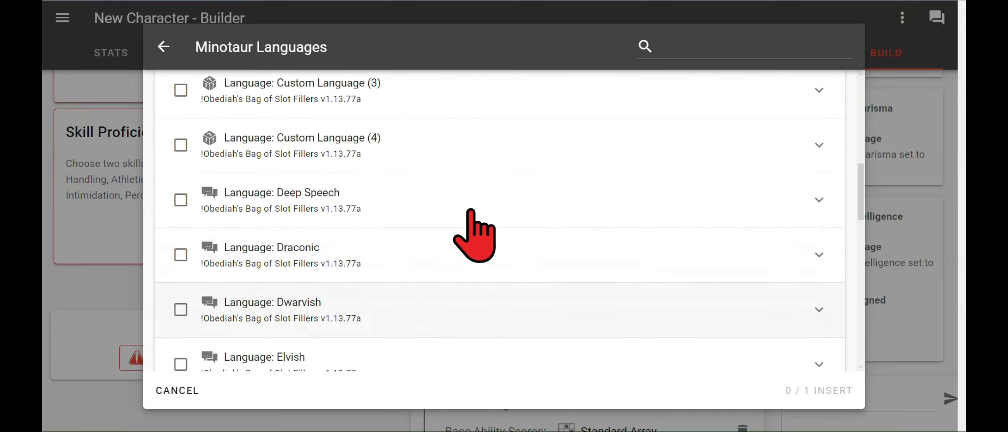
pyautogui.scroll(-3, 472, 216)
pyautogui.click(181, 291)
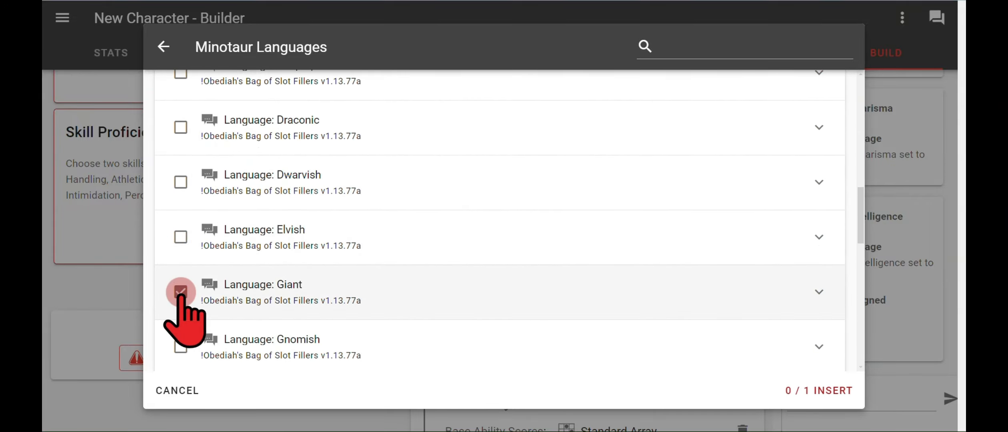
pyautogui.click(818, 390)
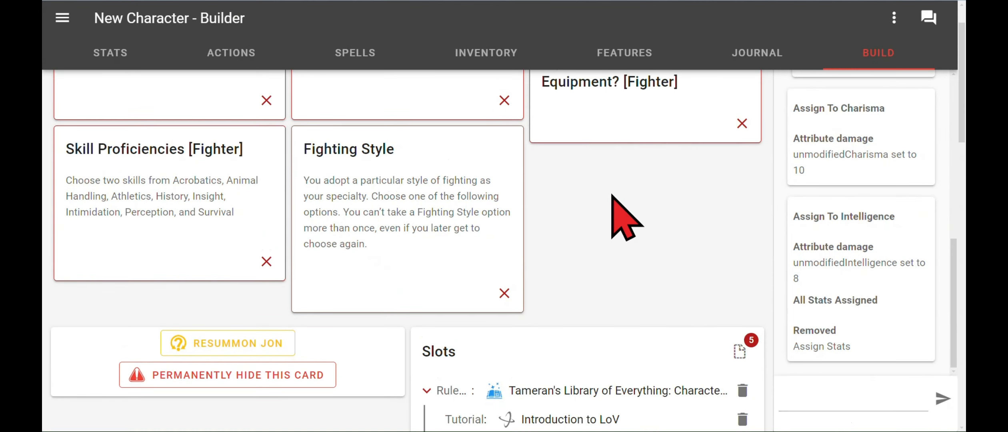
pyautogui.scroll(-5, 607, 218)
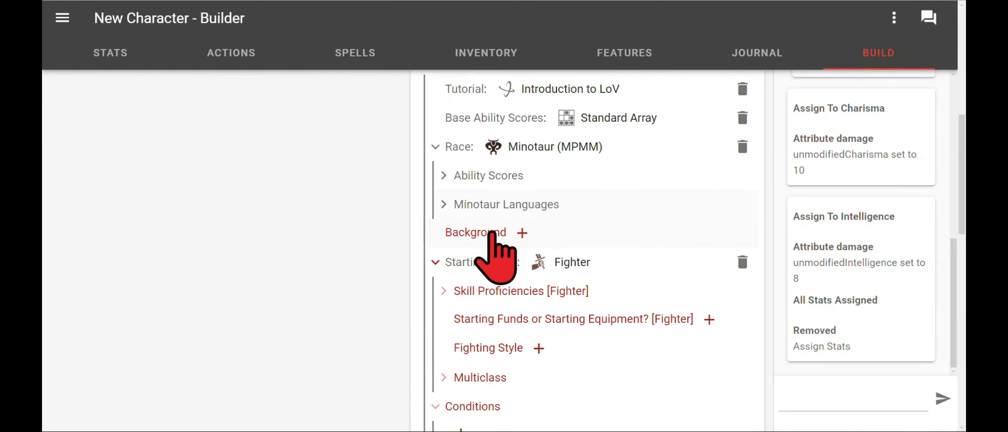
# Fill the Background slot with Soldier from Tameran's Library of Everything, searching the background list for "soldier".
pyautogui.scroll(5, 640, 188)
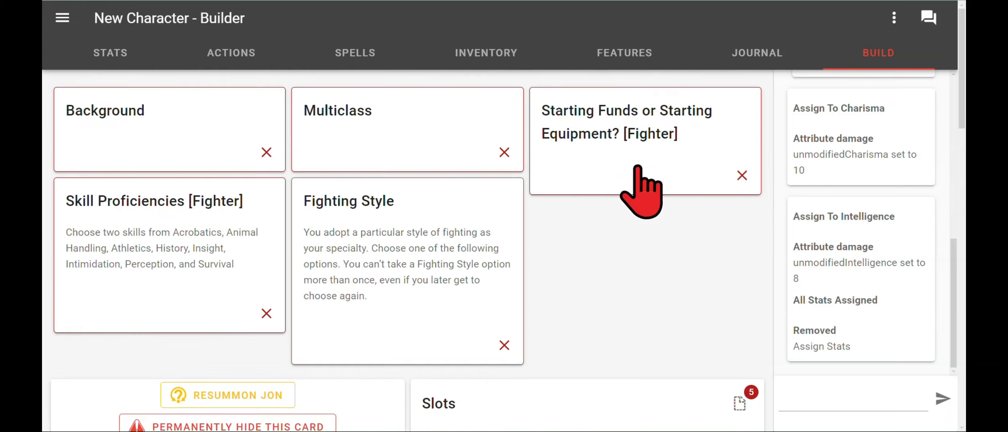
pyautogui.click(224, 128)
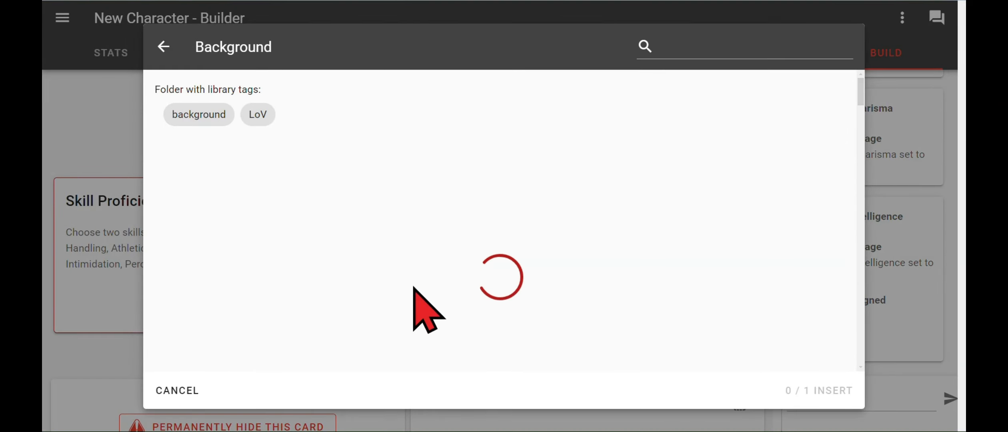
pyautogui.scroll(-2, 415, 288)
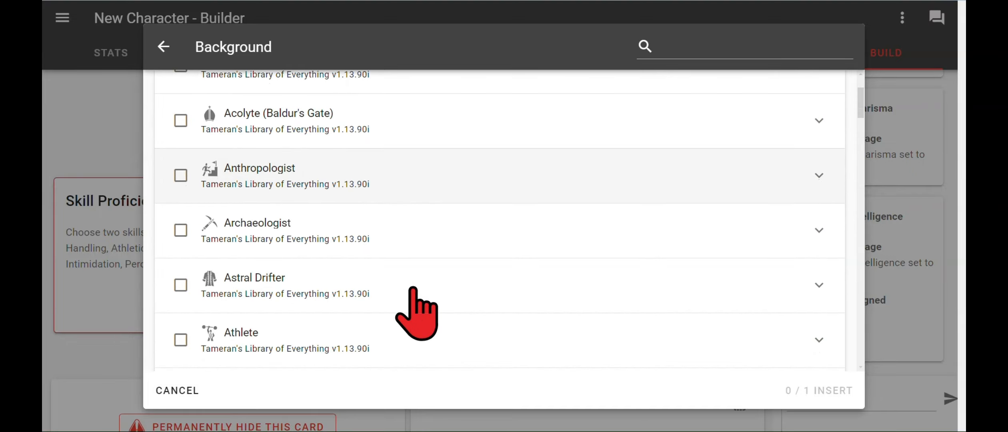
pyautogui.scroll(-2, 414, 288)
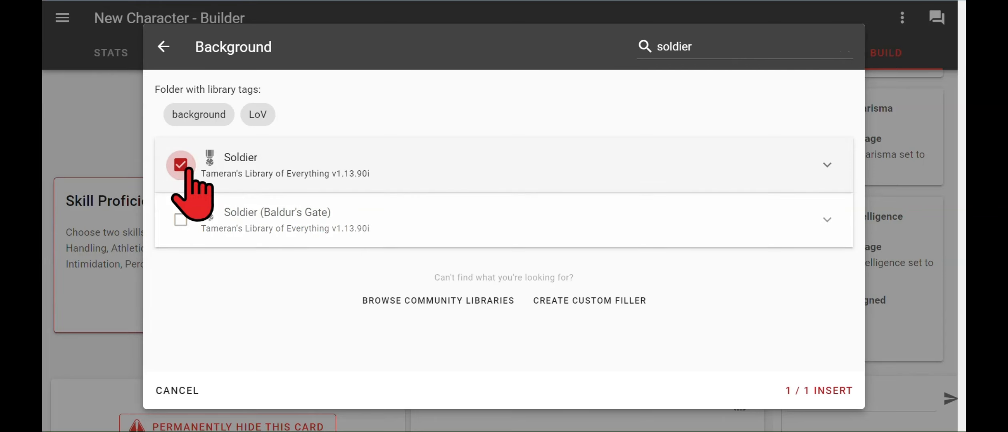
pyautogui.click(797, 392)
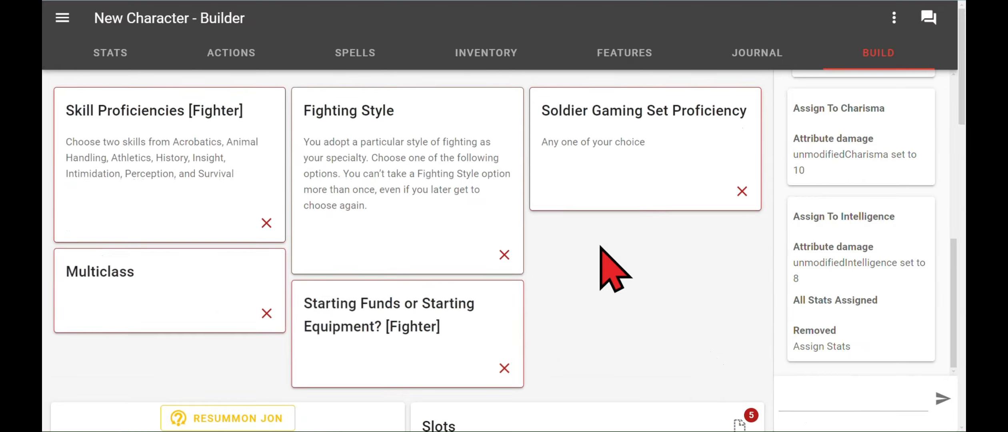
# Fill the Soldier Gaming Set Proficiency slot with Proficiency: Dice Set.
pyautogui.click(610, 144)
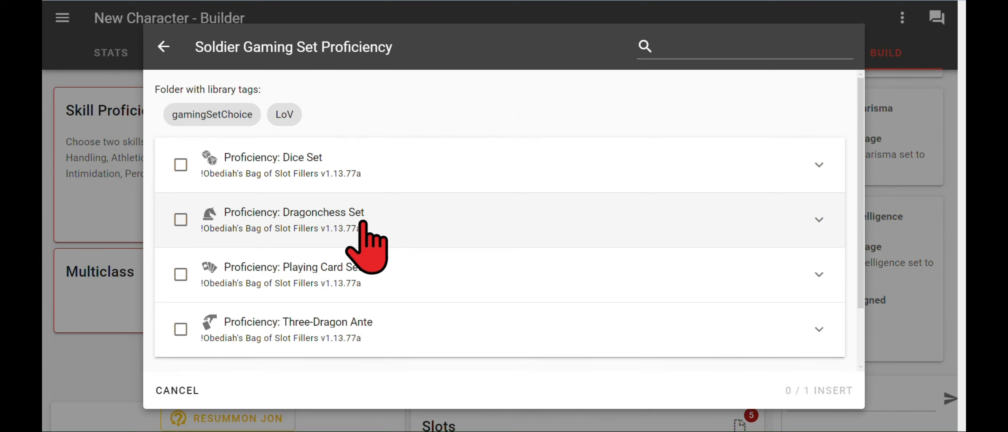
pyautogui.scroll(-2, 366, 228)
pyautogui.scroll(2, 370, 238)
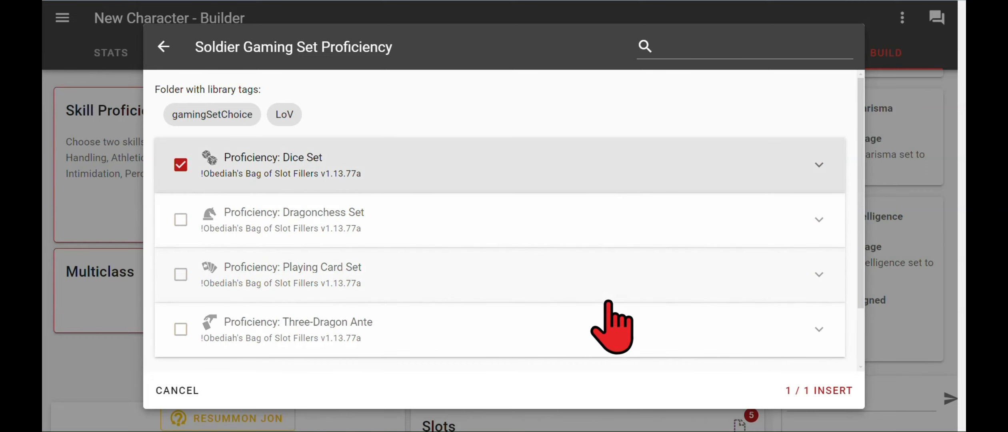
pyautogui.click(796, 389)
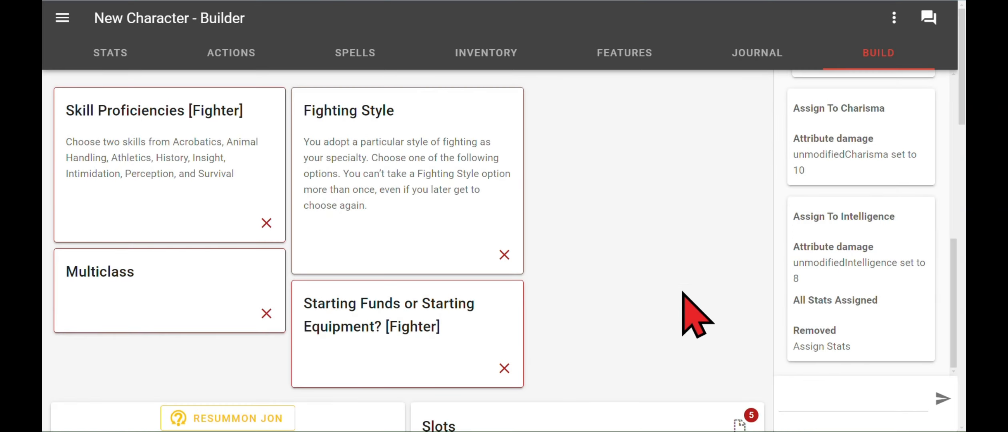
# Choose Insight and Perception as the Fighter's two skill proficiencies and insert them.
pyautogui.scroll(-10, 696, 316)
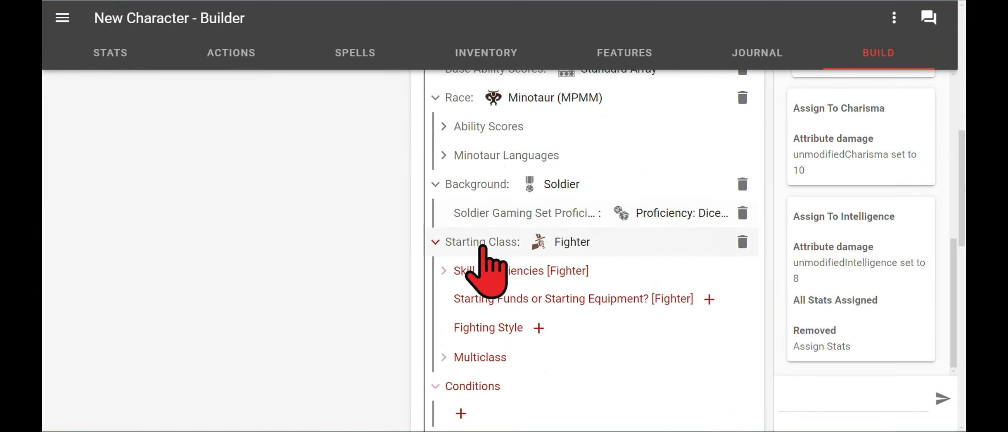
pyautogui.scroll(10, 586, 228)
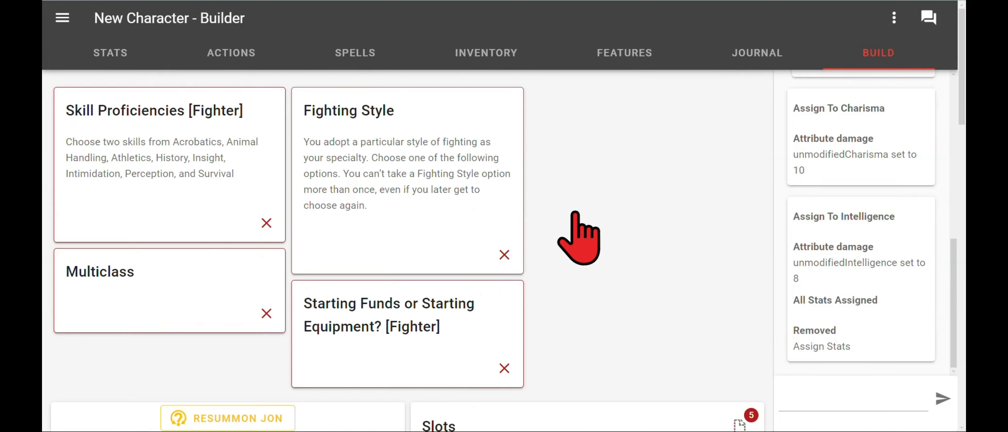
pyautogui.click(169, 187)
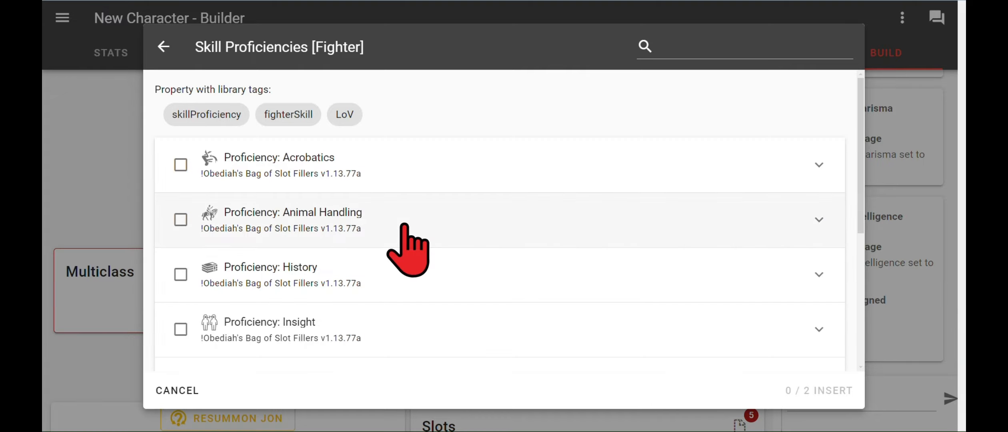
pyautogui.scroll(-4, 362, 304)
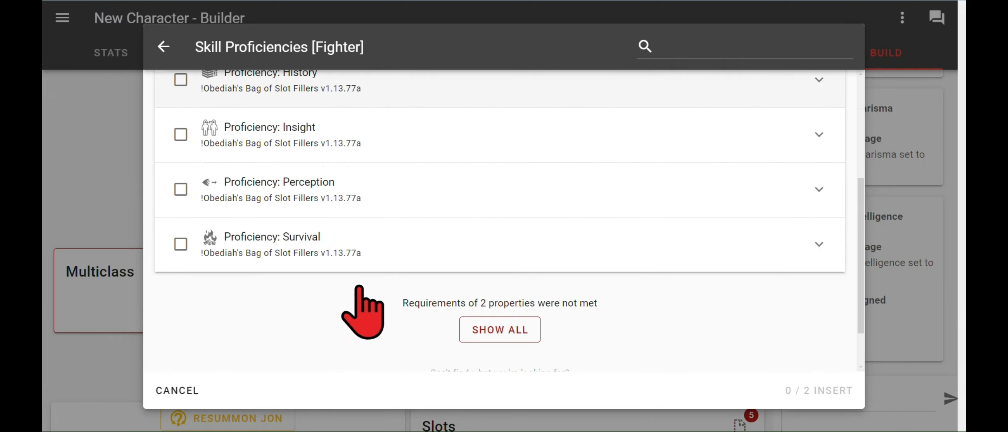
pyautogui.scroll(4, 362, 304)
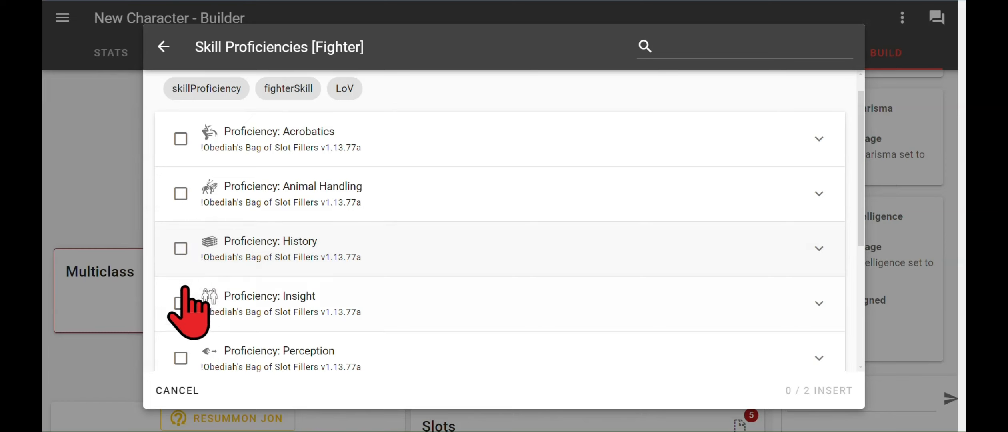
pyautogui.scroll(-4, 288, 268)
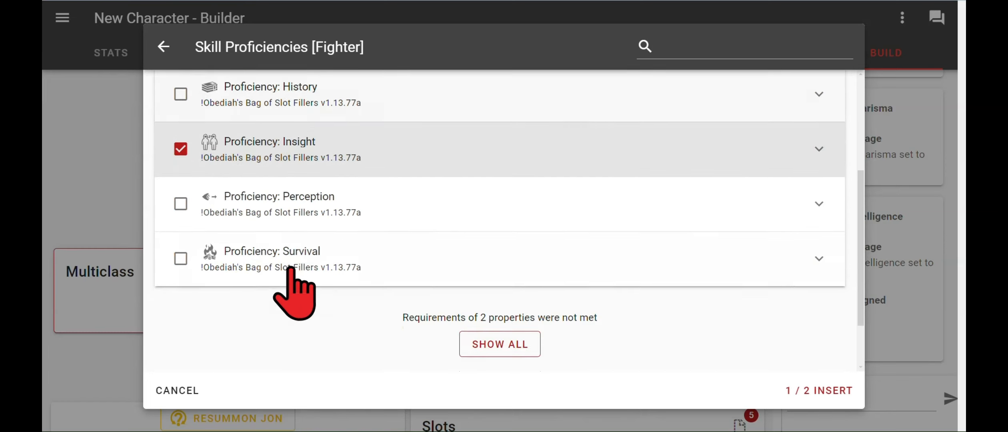
pyautogui.click(180, 204)
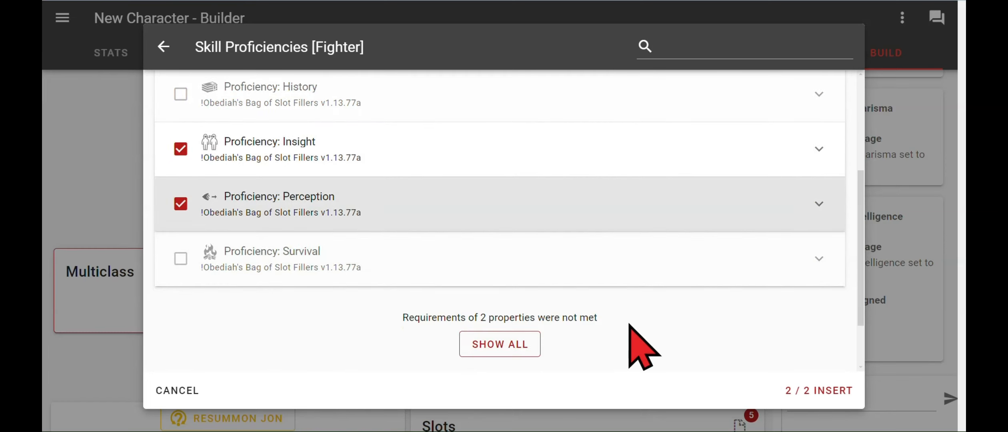
pyautogui.click(806, 388)
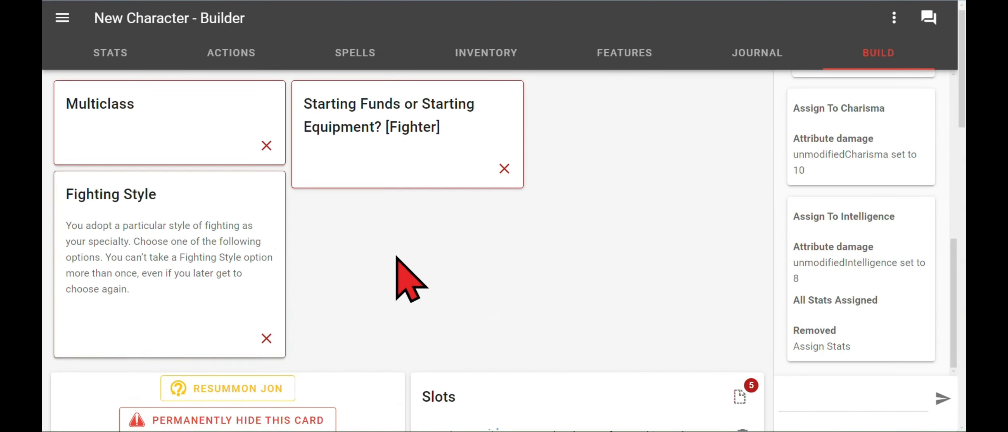
# Fill the Fighter's Starting Funds or Starting Equipment slot with Fighter Starting Equipment.
pyautogui.scroll(-10, 396, 270)
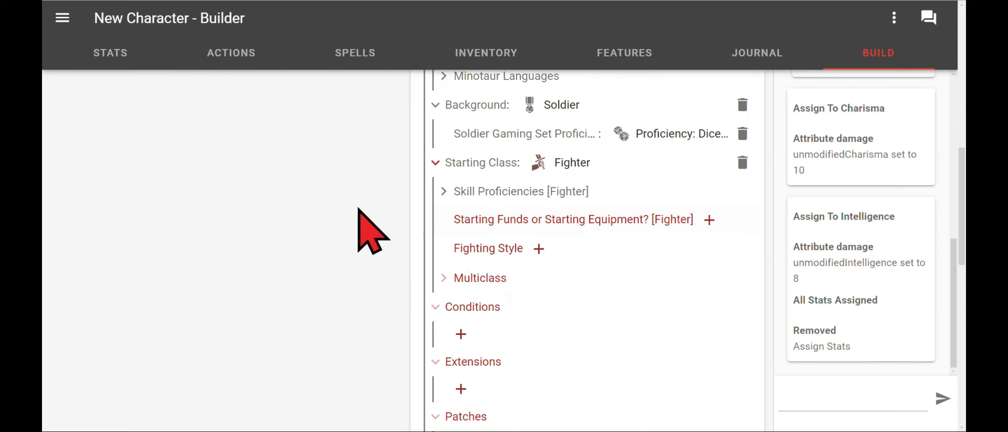
pyautogui.scroll(10, 360, 224)
pyautogui.click(374, 134)
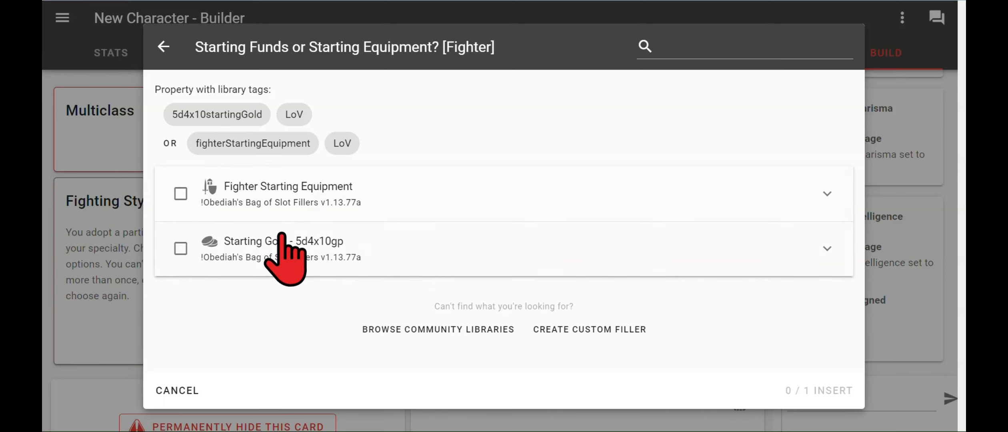
pyautogui.click(185, 193)
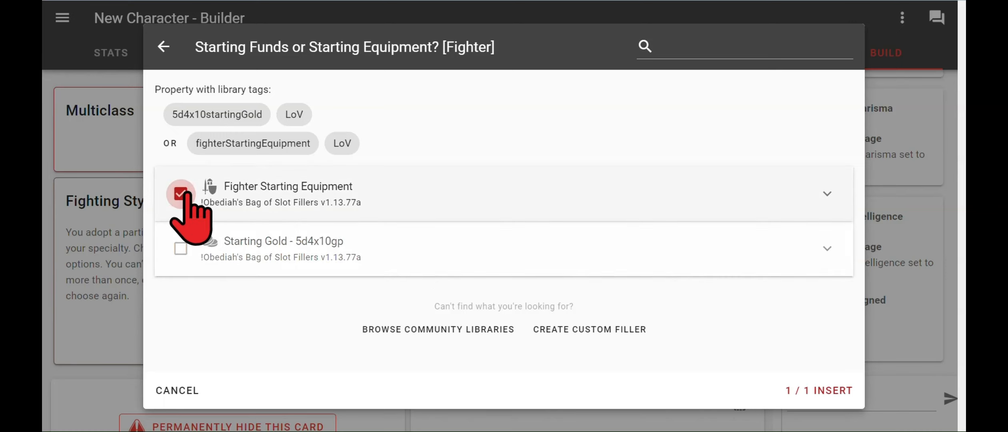
pyautogui.click(801, 390)
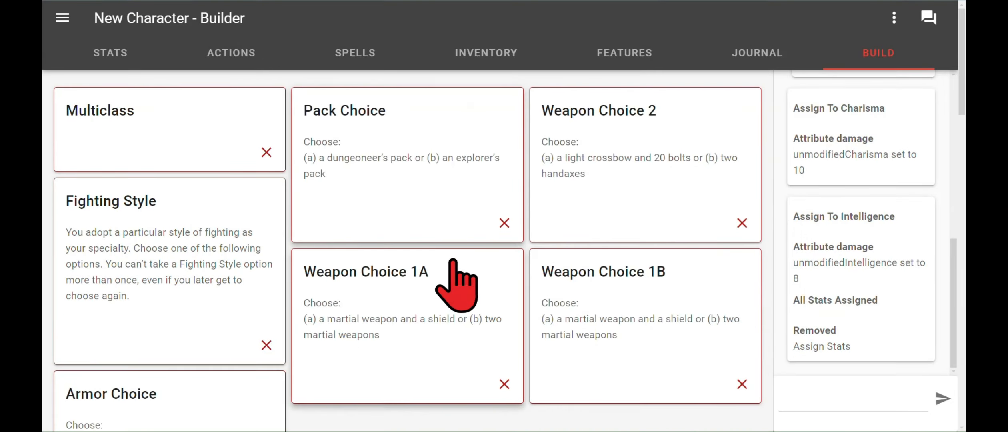
# Look through the martial weapons offered for the Weapon Choice 1A slot and insert Halberd.
pyautogui.scroll(-1, 169, 249)
pyautogui.scroll(-1, 168, 248)
pyautogui.scroll(1, 168, 248)
pyautogui.scroll(-10, 168, 248)
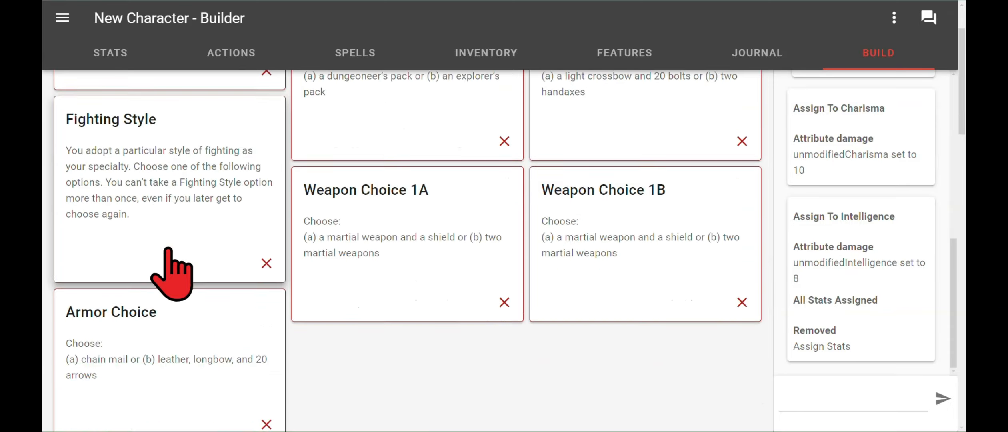
pyautogui.scroll(10, 340, 242)
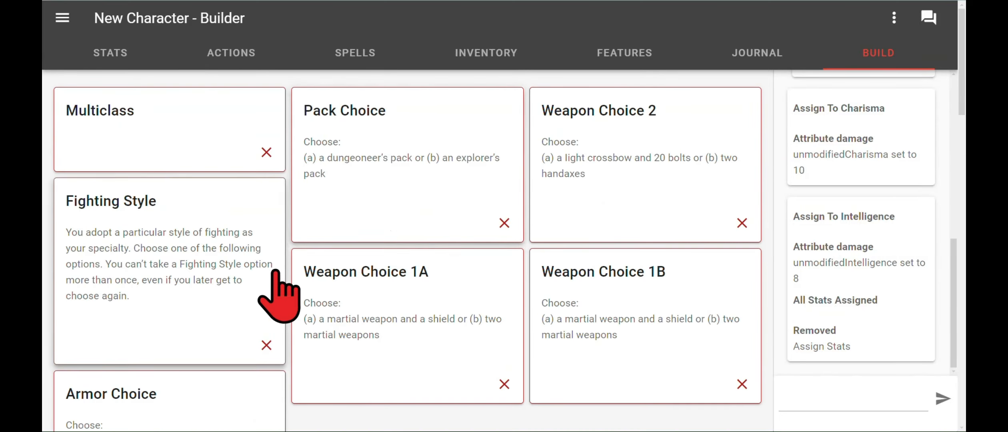
pyautogui.scroll(-1, 276, 276)
pyautogui.click(397, 252)
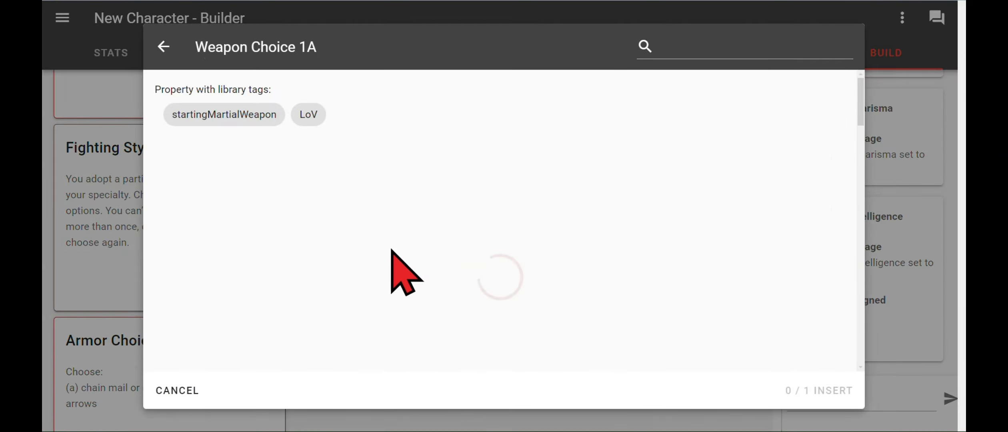
pyautogui.scroll(-4, 384, 198)
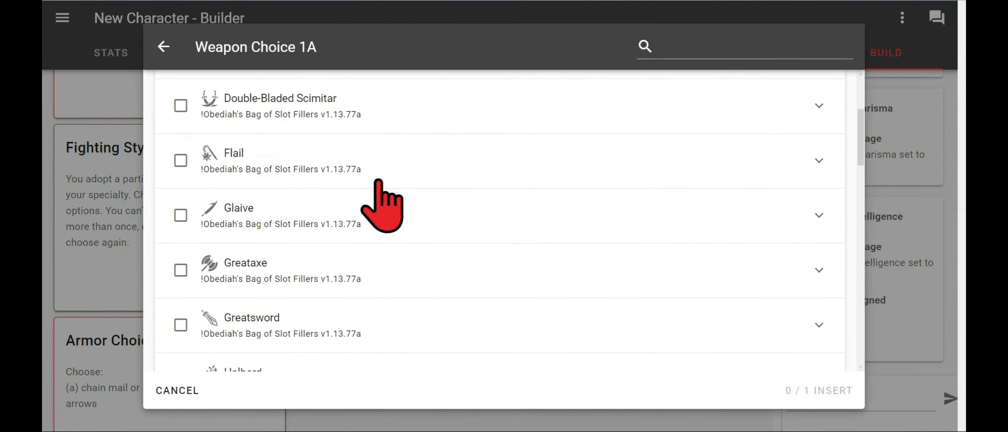
pyautogui.scroll(-4, 382, 204)
pyautogui.scroll(7, 382, 206)
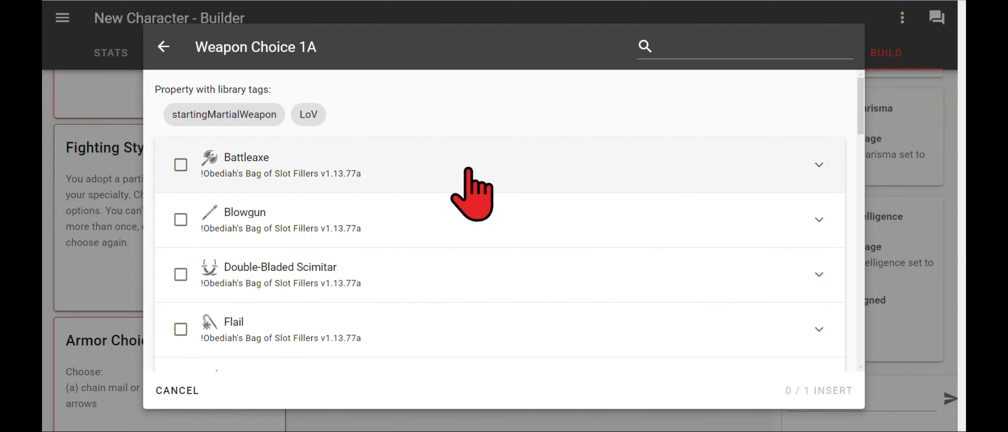
pyautogui.scroll(-5, 437, 285)
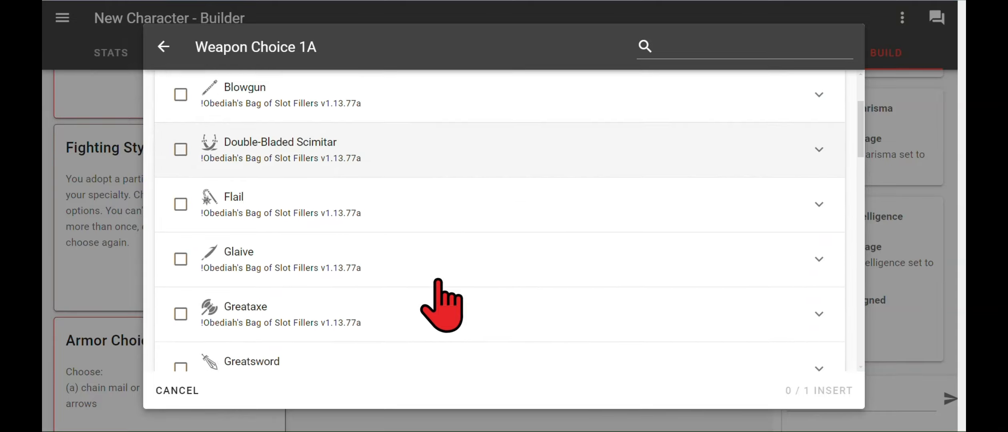
pyautogui.scroll(-2, 343, 222)
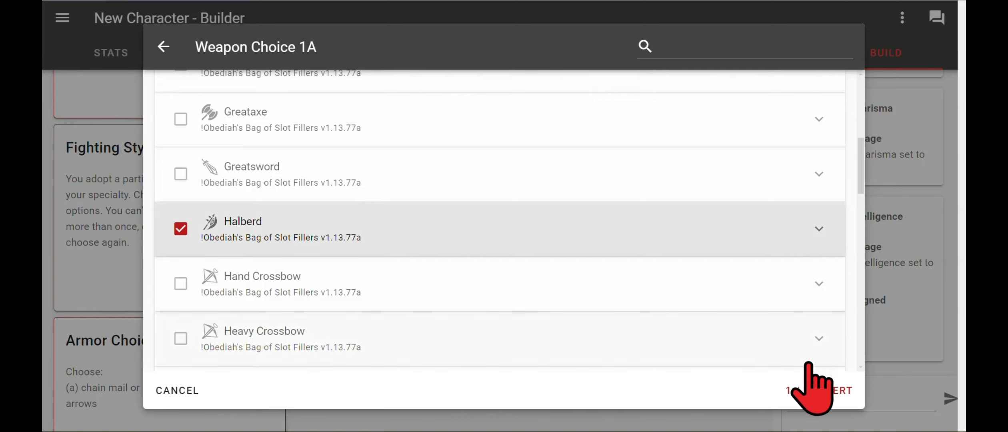
pyautogui.click(800, 390)
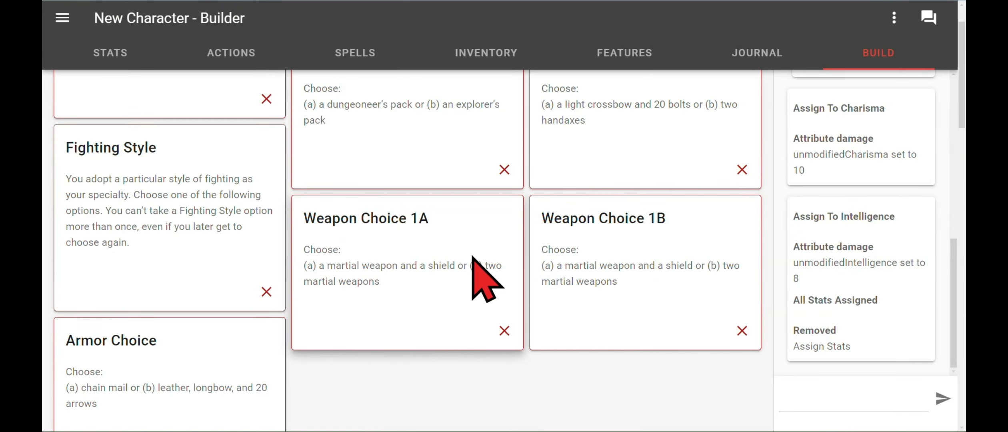
# Look through the martial weapons offered for the Weapon Choice 1B slot and insert Hand Crossbow.
pyautogui.click(649, 250)
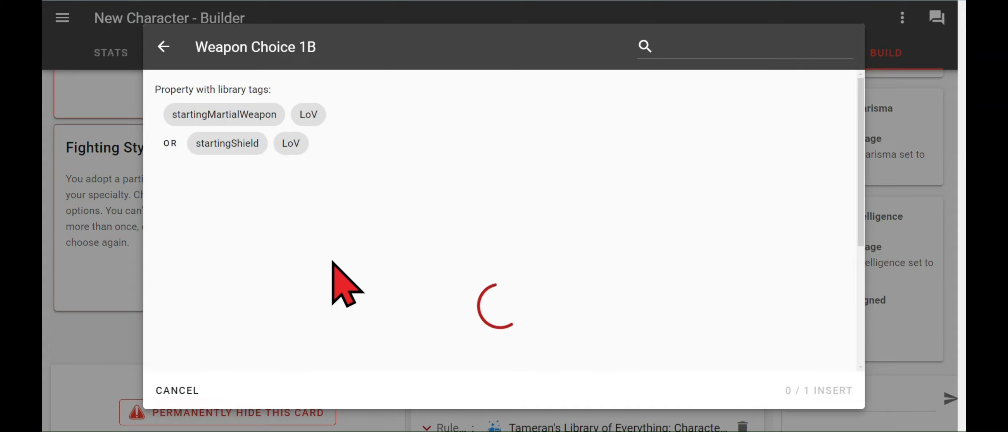
pyautogui.scroll(-6, 333, 262)
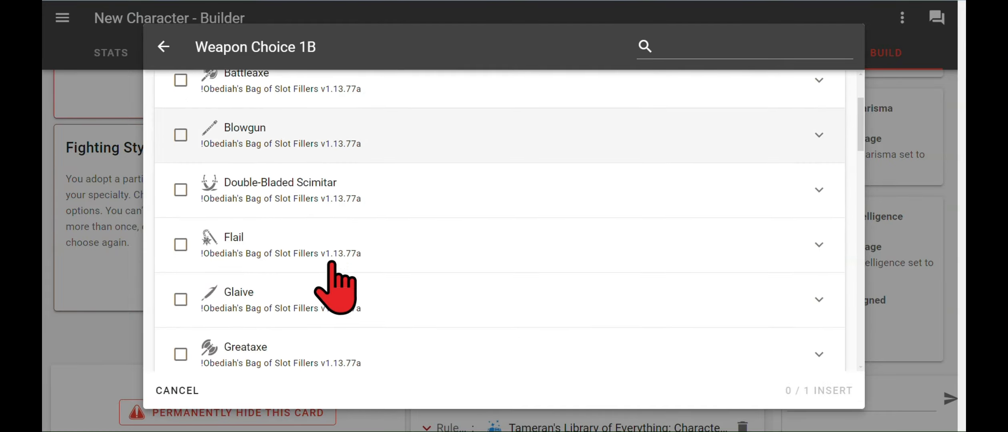
pyautogui.scroll(-6, 333, 261)
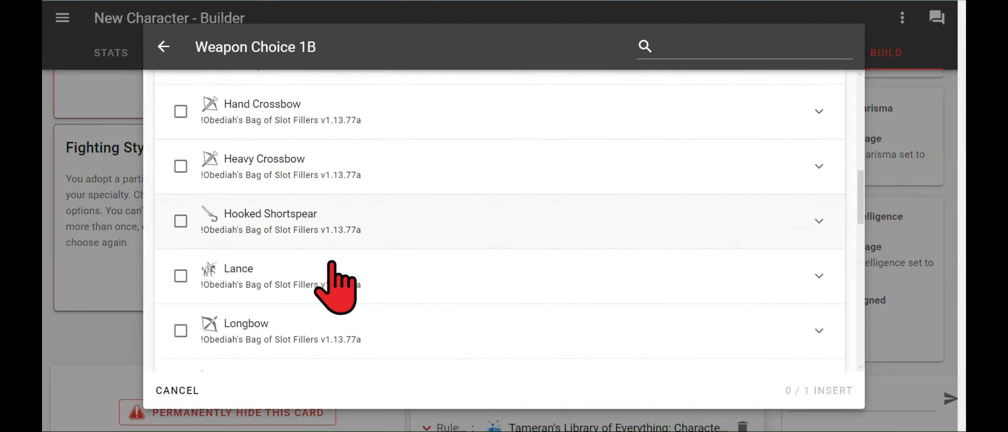
pyautogui.scroll(-1, 333, 262)
pyautogui.scroll(4, 333, 262)
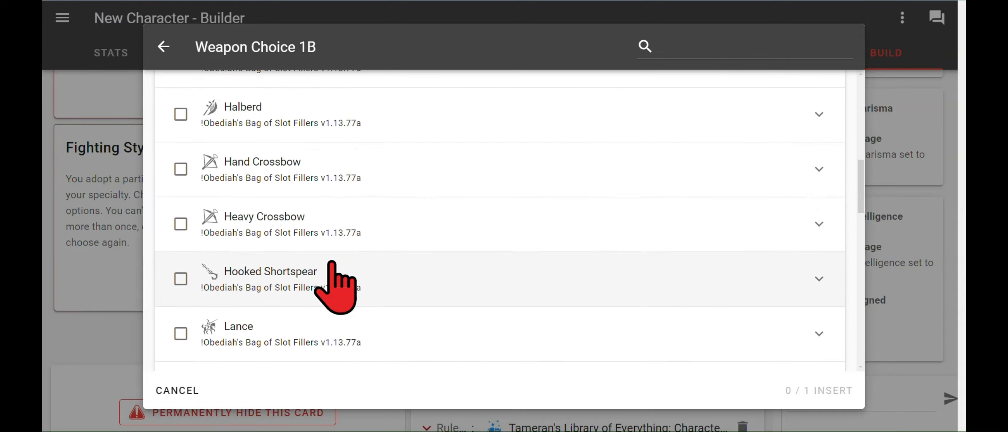
pyautogui.scroll(2, 332, 262)
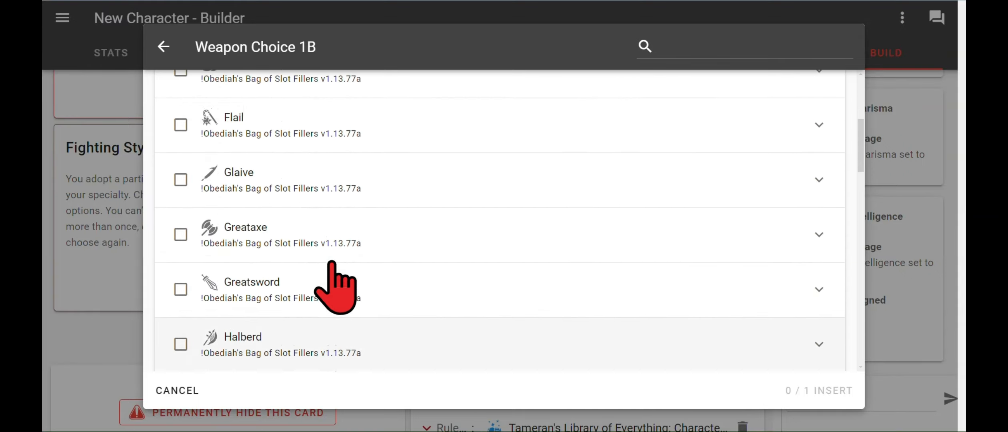
pyautogui.scroll(-1, 332, 262)
pyautogui.scroll(-2, 332, 262)
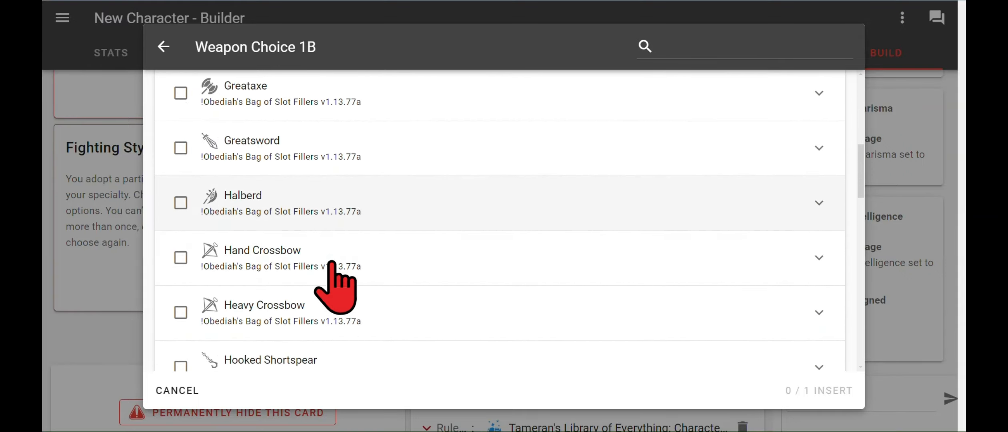
pyautogui.click(181, 257)
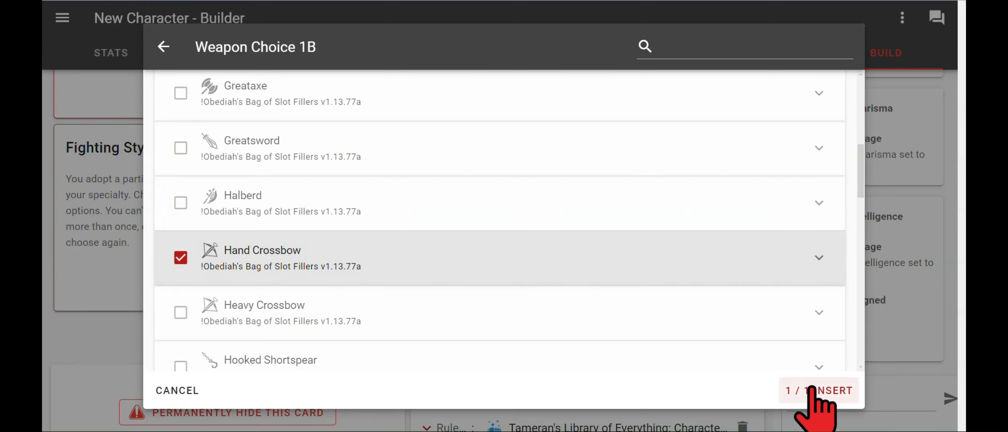
pyautogui.click(824, 390)
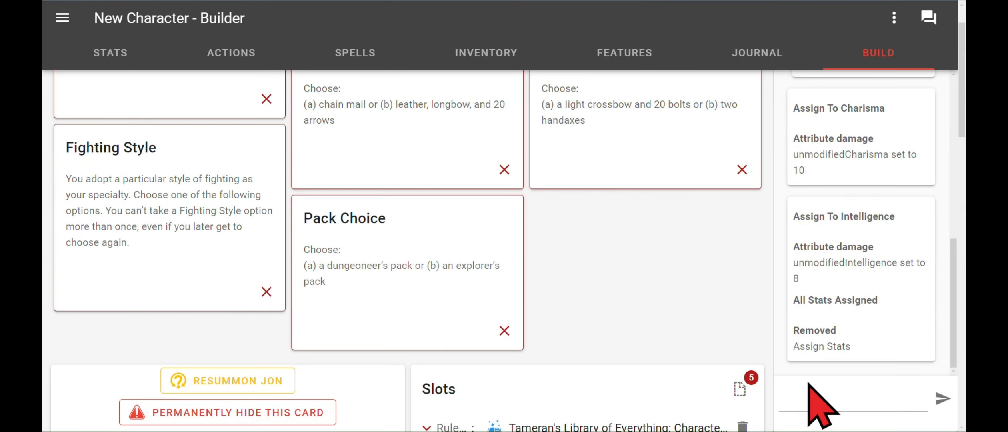
# Fill the Weapon Choice 2 slot with 2 Handaxes.
pyautogui.scroll(5, 790, 370)
pyautogui.scroll(1, 637, 272)
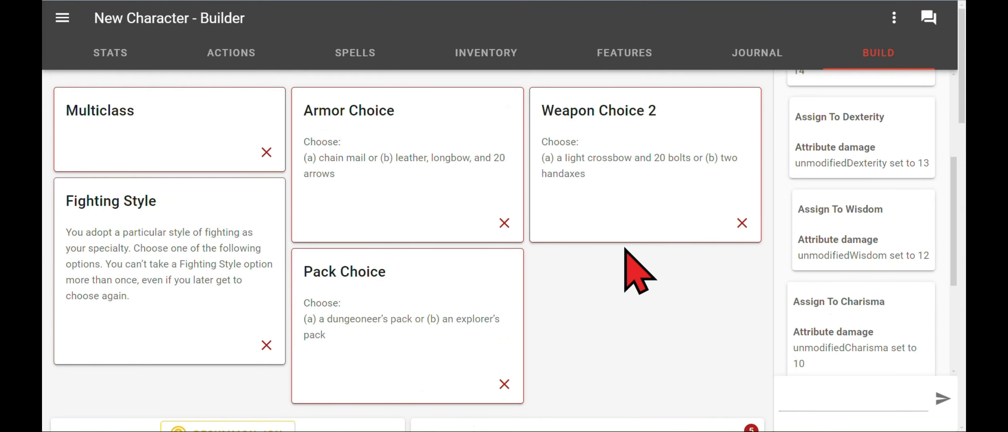
pyautogui.click(637, 176)
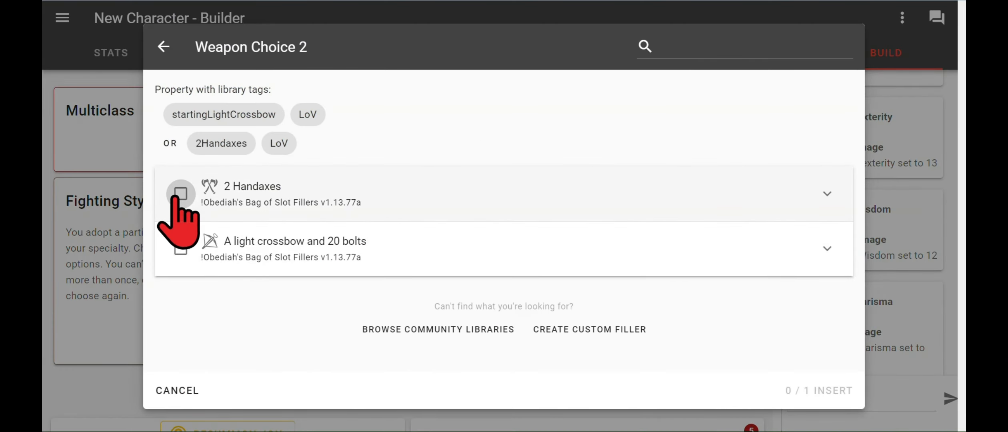
pyautogui.click(804, 388)
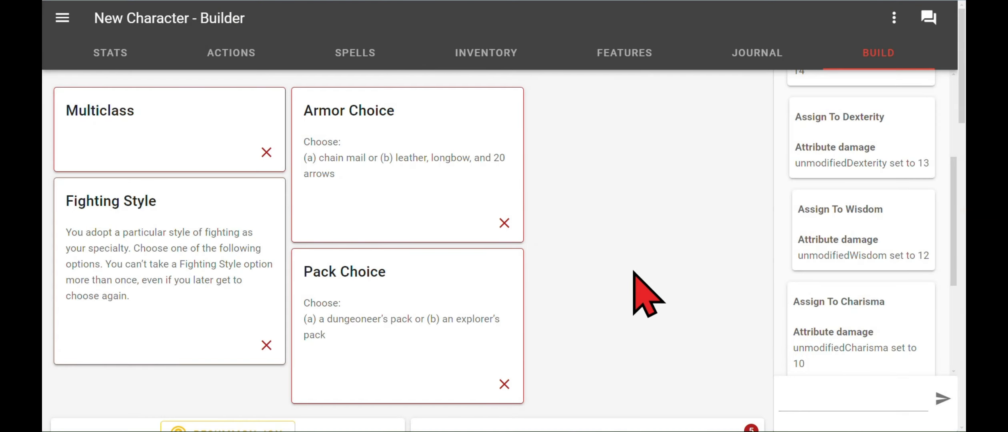
# Fill the Armor Choice slot with Chain Mail and the Pack Choice slot with Explorer's Pack.
pyautogui.scroll(-2, 634, 272)
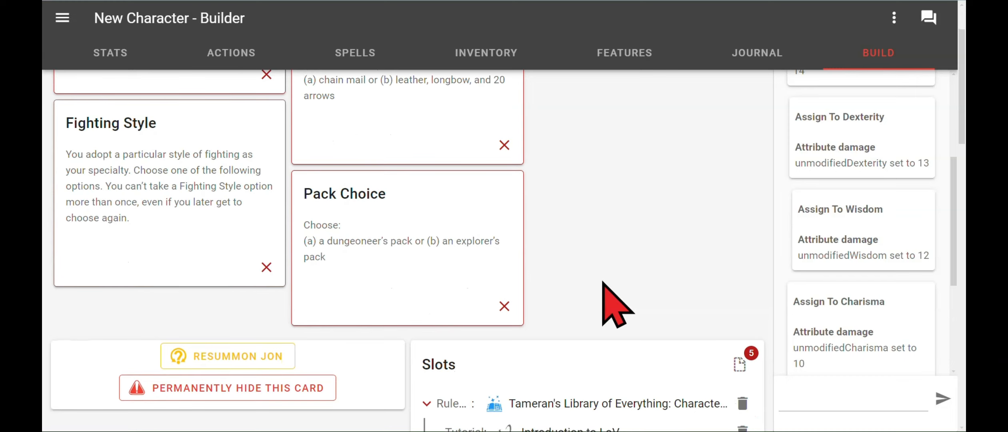
pyautogui.scroll(2, 603, 282)
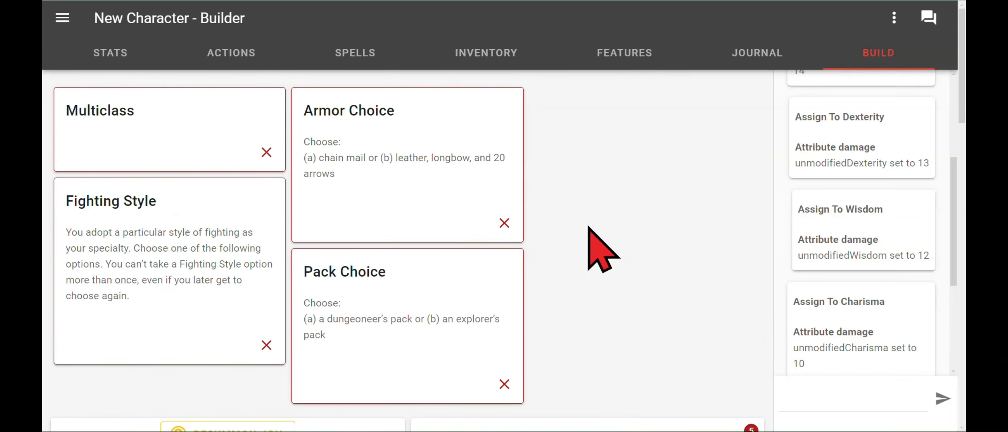
pyautogui.click(438, 216)
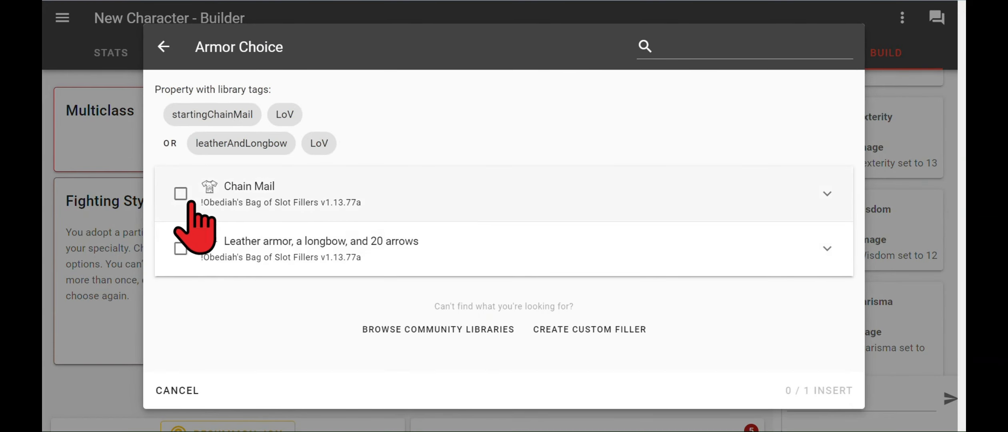
pyautogui.click(181, 194)
pyautogui.click(804, 391)
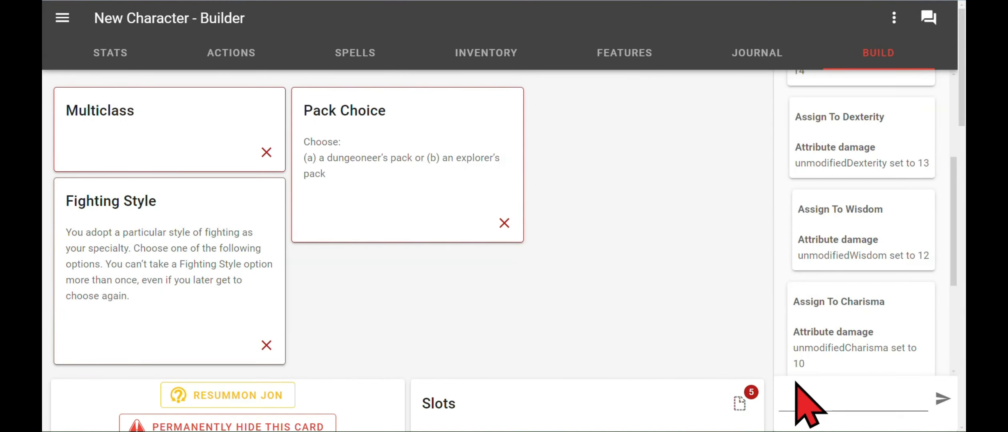
pyautogui.click(379, 145)
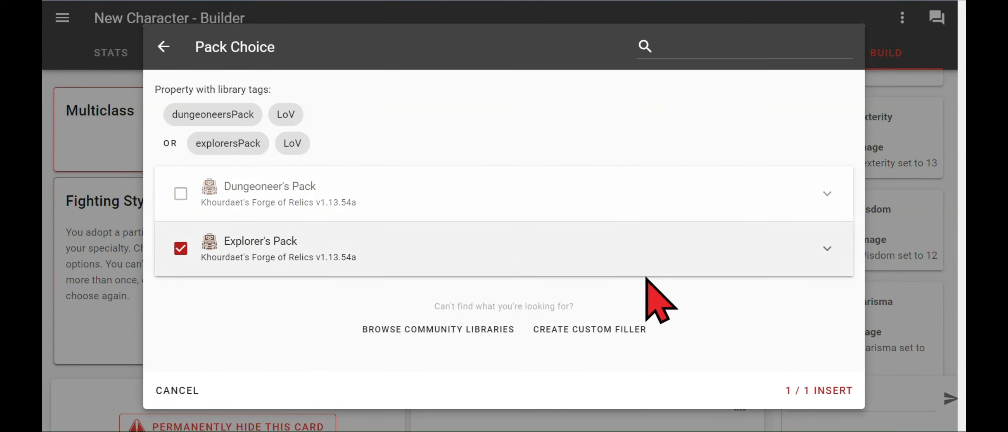
pyautogui.click(832, 390)
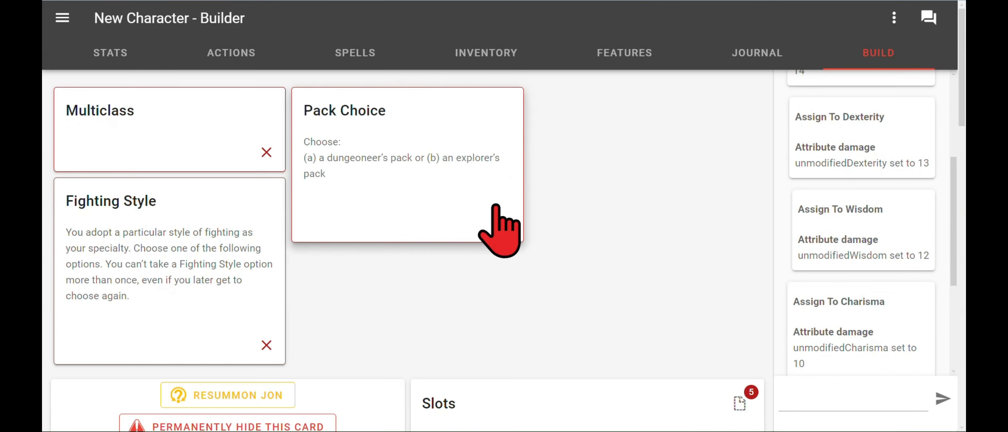
# Fill the Fighter's Fighting Style slot with Great Weapon Fighting.
pyautogui.scroll(-10, 419, 280)
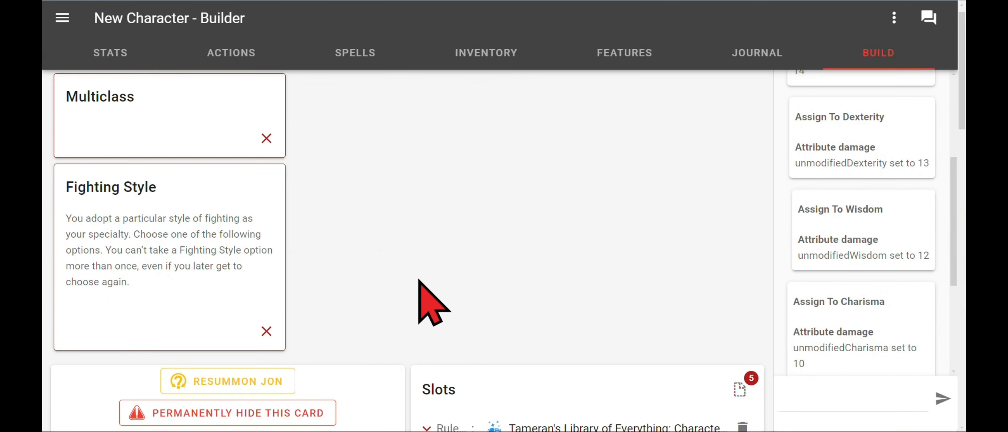
pyautogui.scroll(10, 418, 280)
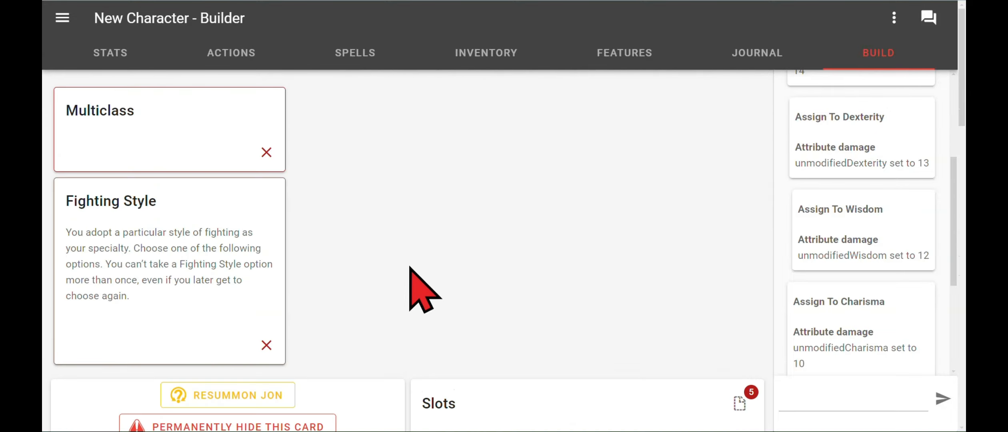
pyautogui.click(139, 242)
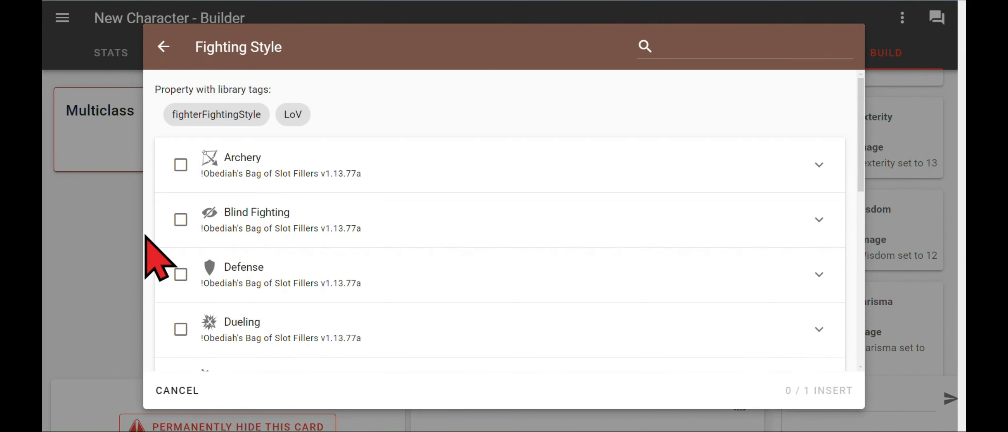
pyautogui.scroll(-2, 498, 196)
pyautogui.scroll(-3, 498, 192)
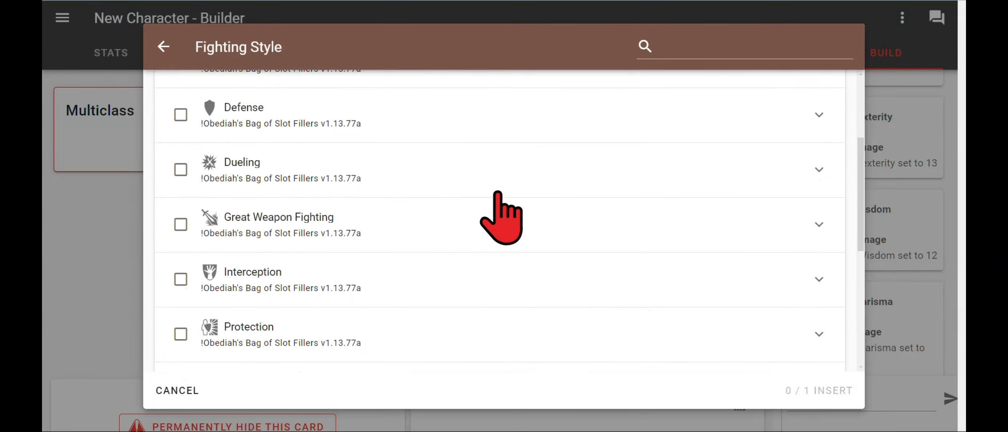
pyautogui.click(181, 198)
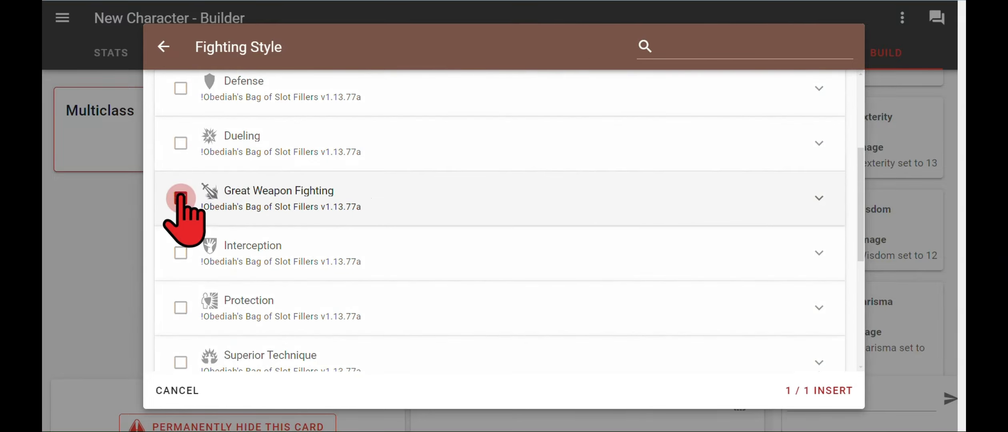
pyautogui.click(801, 388)
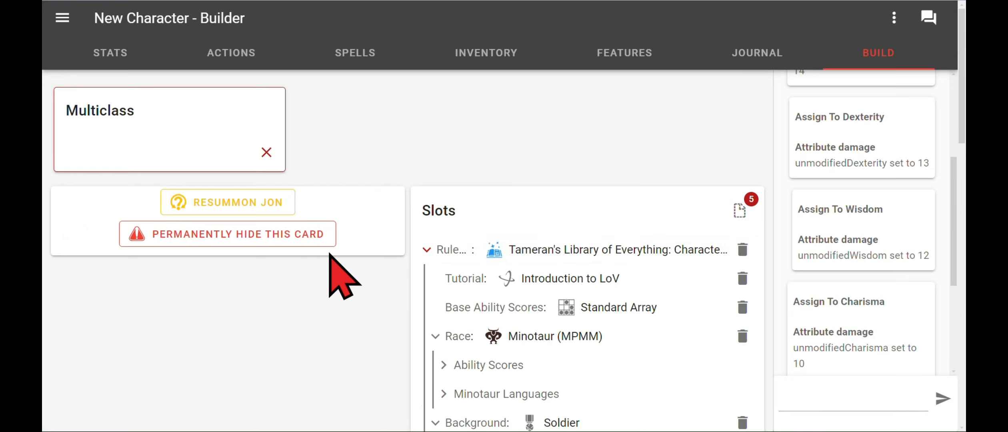
# Review the character's slot tree from the ruleset through race, background, class and source bundles down to the level card.
pyautogui.scroll(-5, 331, 263)
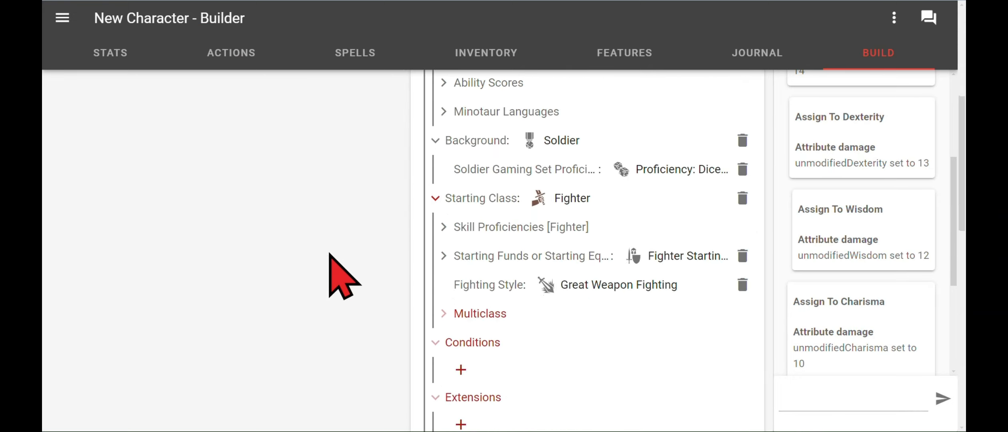
pyautogui.scroll(5, 331, 276)
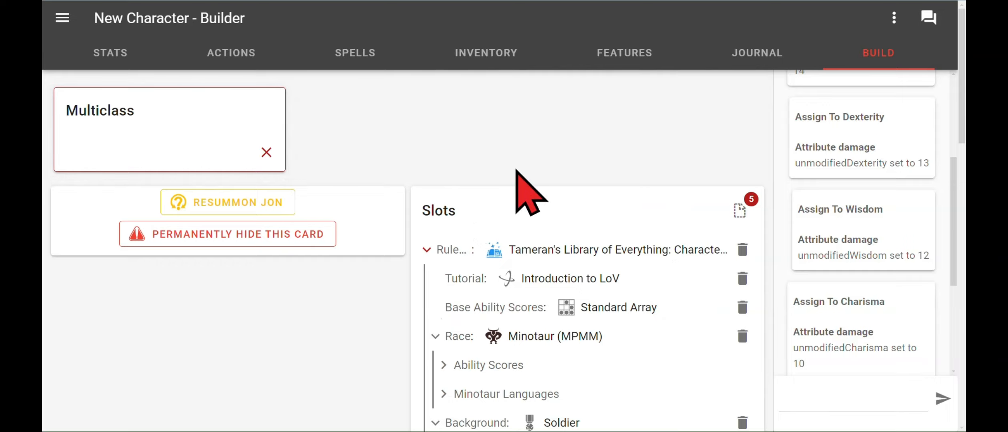
pyautogui.scroll(-10, 516, 170)
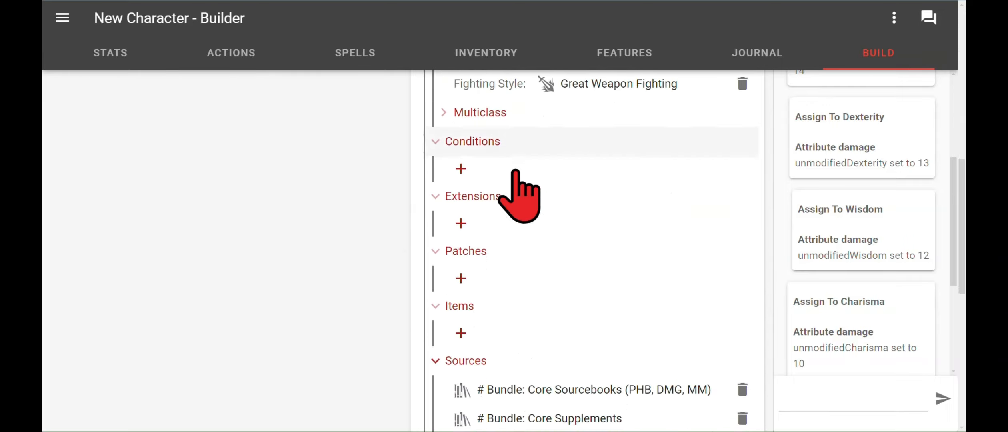
pyautogui.scroll(3, 516, 170)
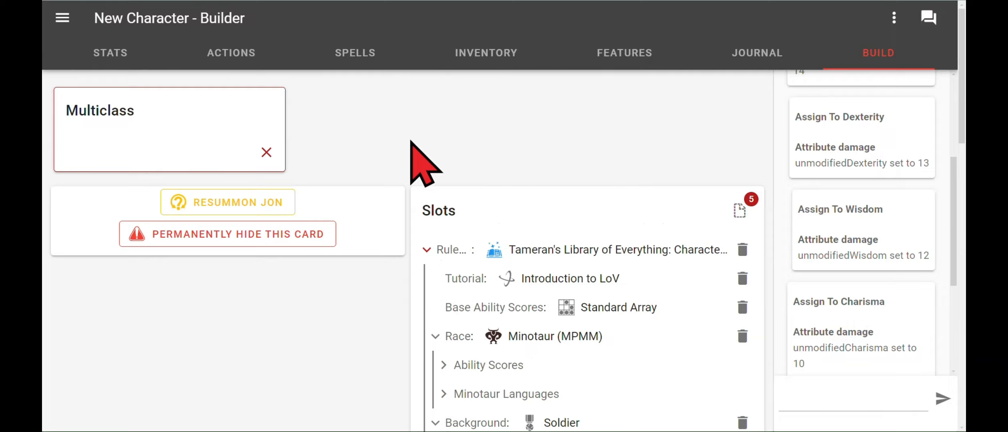
pyautogui.scroll(-1, 566, 138)
pyautogui.scroll(-20, 566, 138)
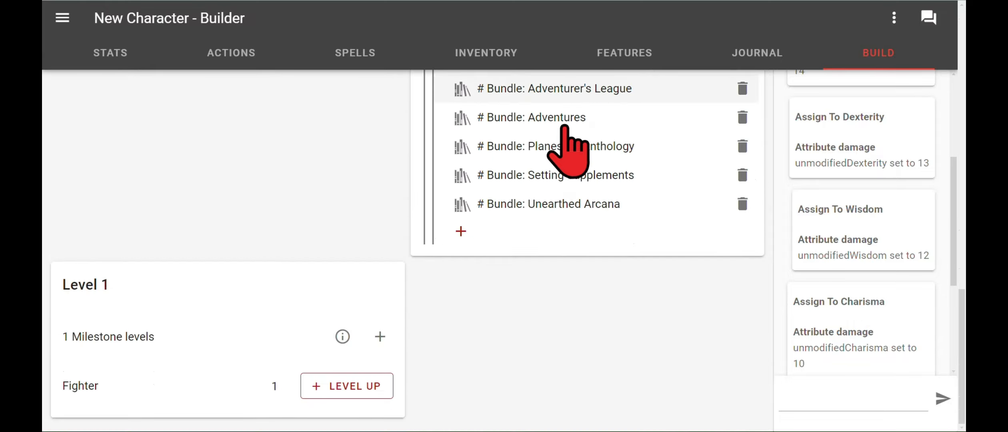
pyautogui.scroll(20, 588, 340)
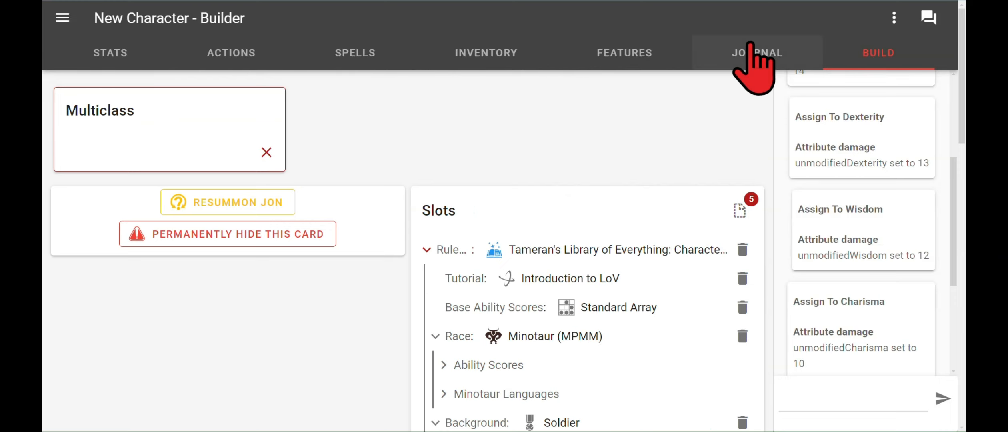
# View the Race Info and Physical Description notes in the character's journal, closing each one after reading.
pyautogui.click(750, 52)
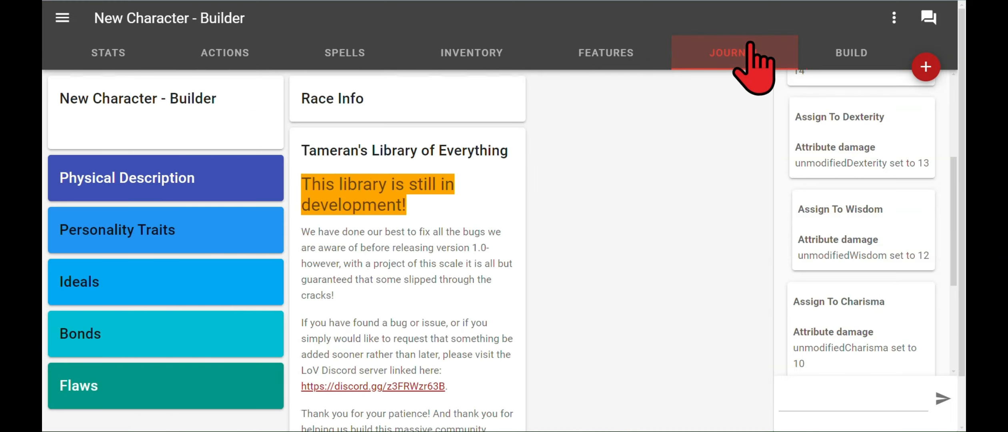
pyautogui.click(476, 100)
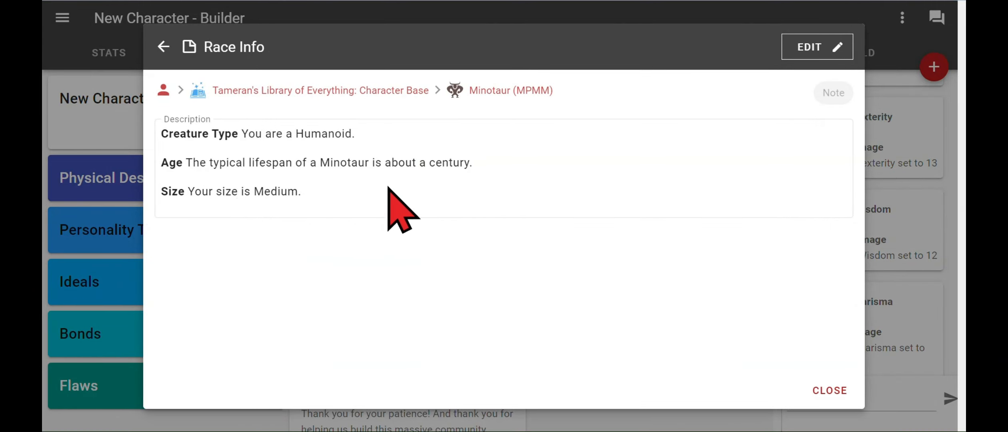
pyautogui.click(162, 46)
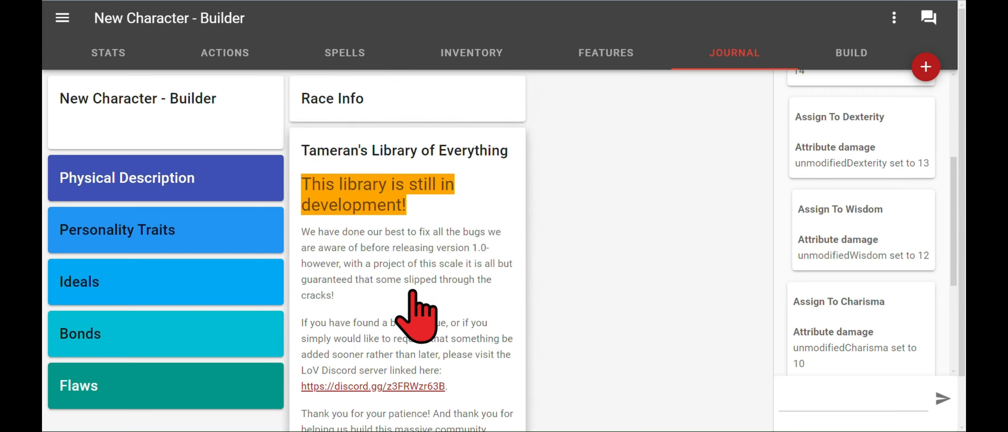
pyautogui.scroll(1, 236, 218)
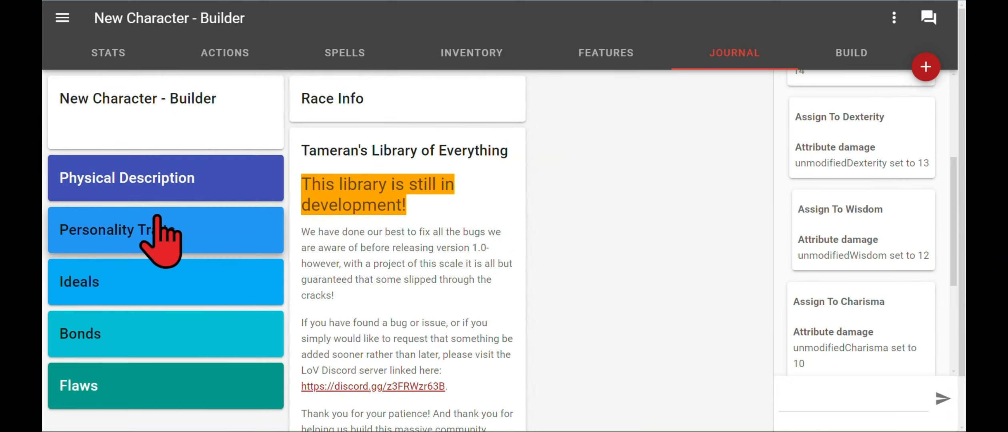
pyautogui.click(157, 188)
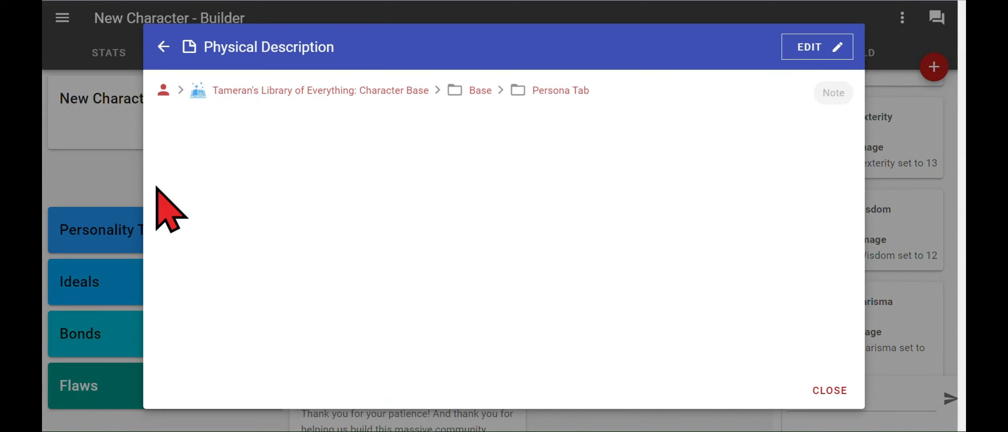
pyautogui.click(163, 47)
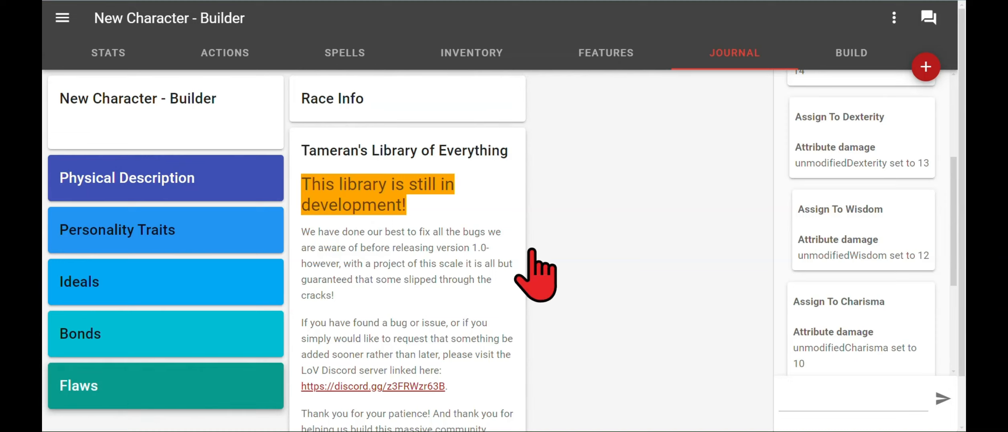
# Look over the Tameran's Library of Everything note, the ability score entries in the log, and the character's feature cards.
pyautogui.scroll(-1, 639, 216)
pyautogui.scroll(1, 520, 235)
pyautogui.scroll(-1, 505, 235)
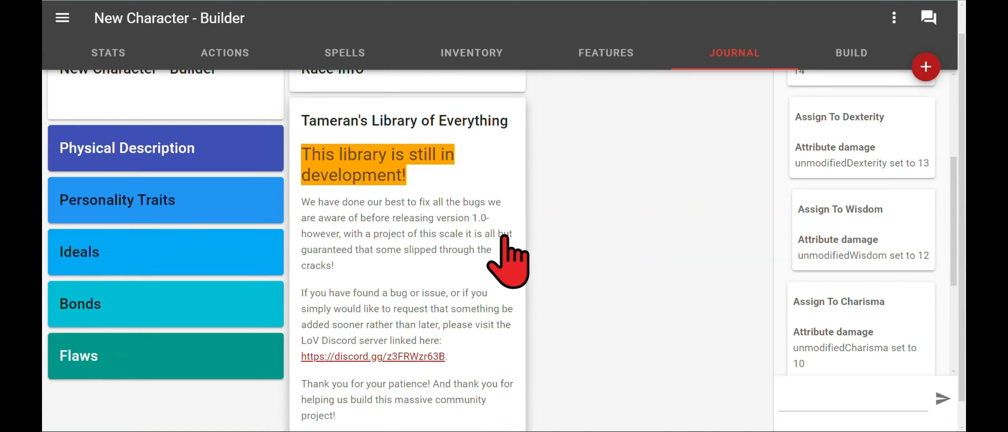
pyautogui.scroll(1, 504, 235)
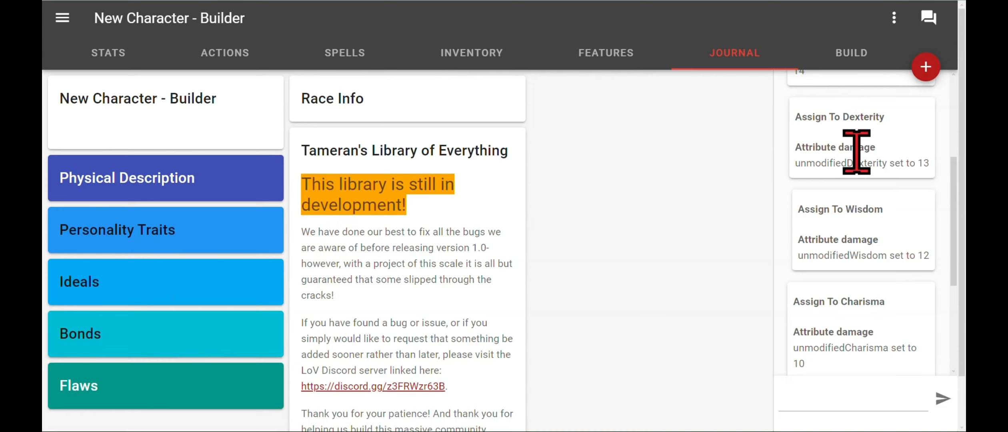
pyautogui.scroll(5, 846, 151)
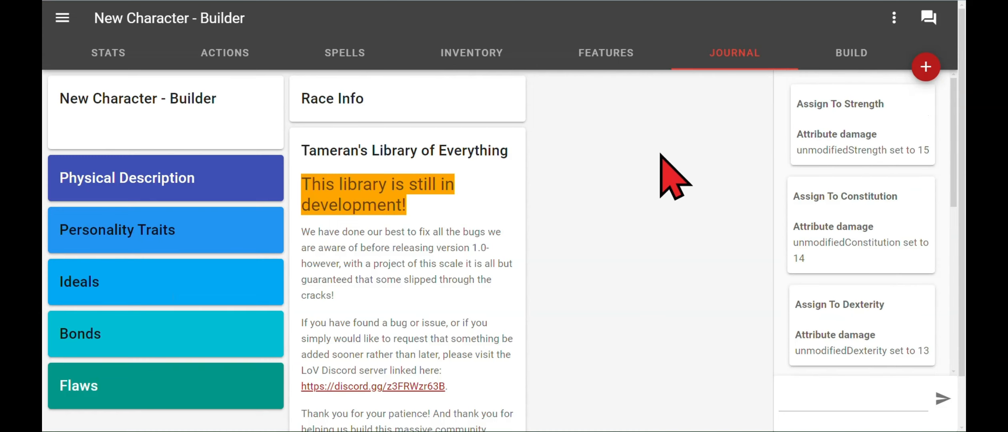
pyautogui.click(609, 50)
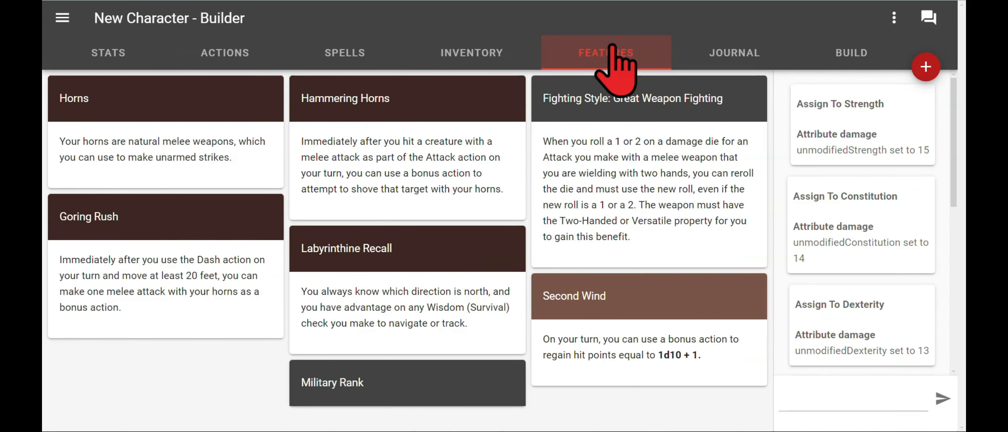
pyautogui.click(740, 51)
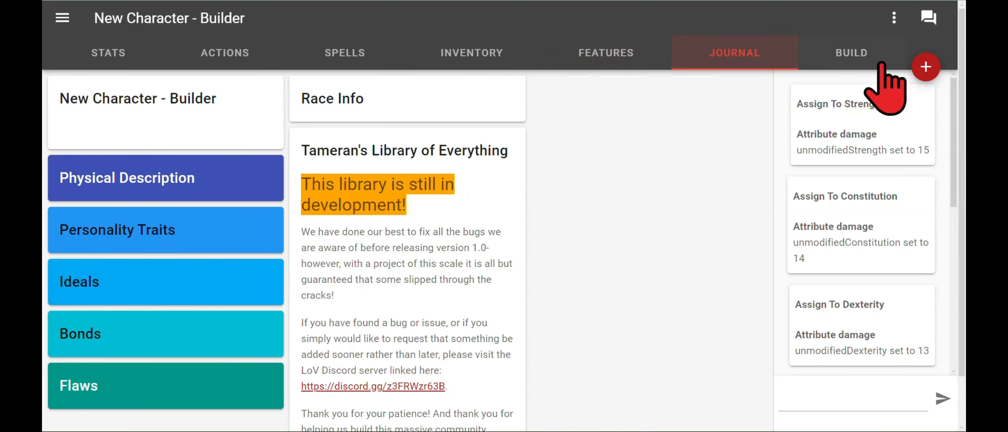
# View the blank form for adding a journal note and leave it without creating one.
pyautogui.click(927, 68)
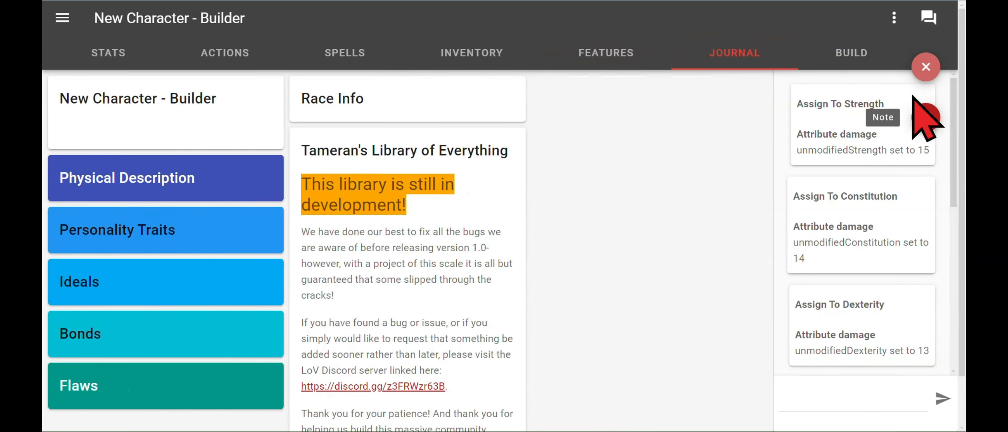
pyautogui.click(925, 120)
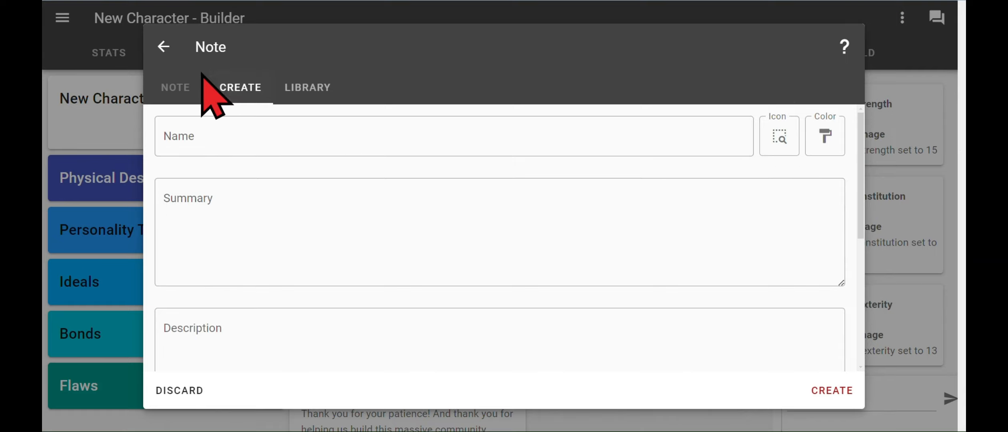
pyautogui.click(161, 46)
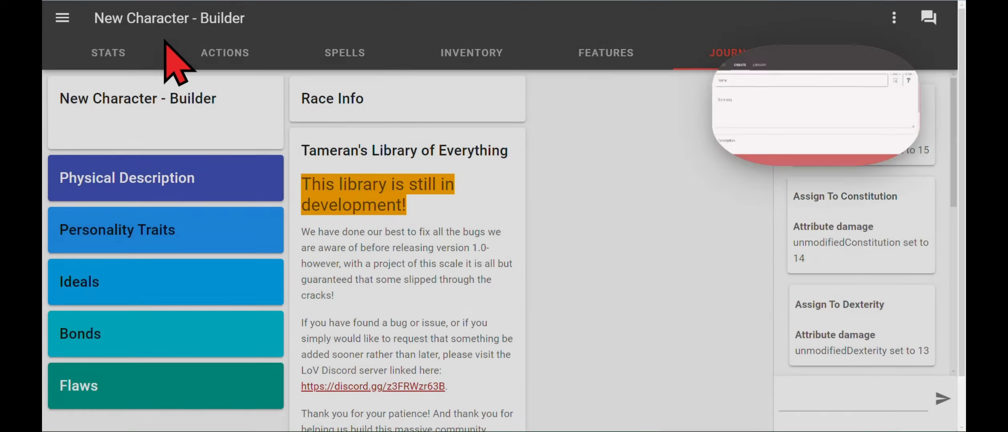
# Set the Military Rank feature's color to a dark green shade and return to the feature cards.
pyautogui.click(620, 53)
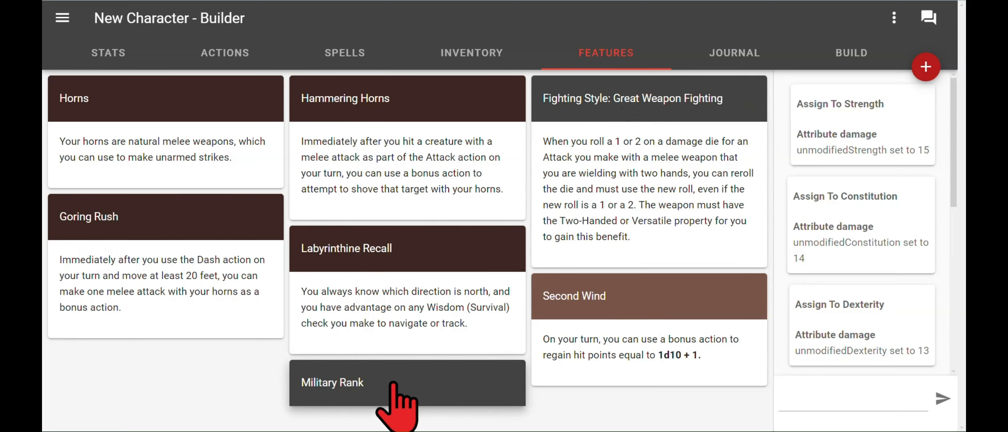
pyautogui.click(445, 381)
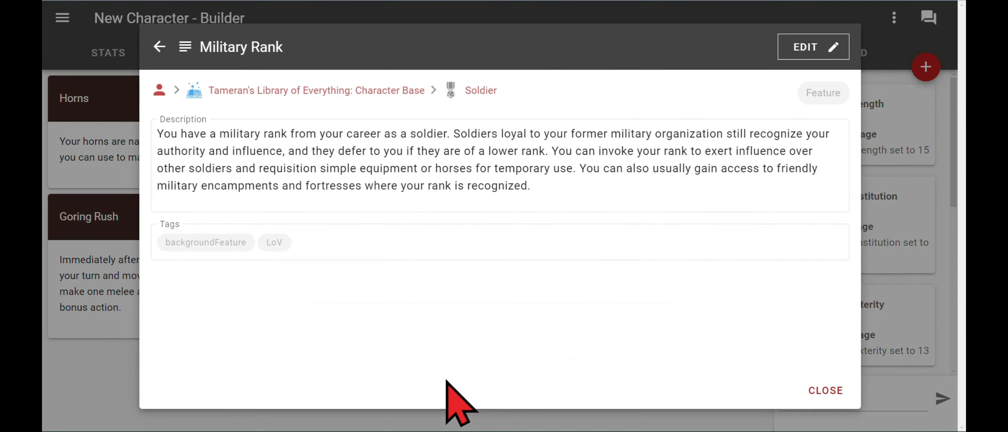
pyautogui.click(798, 44)
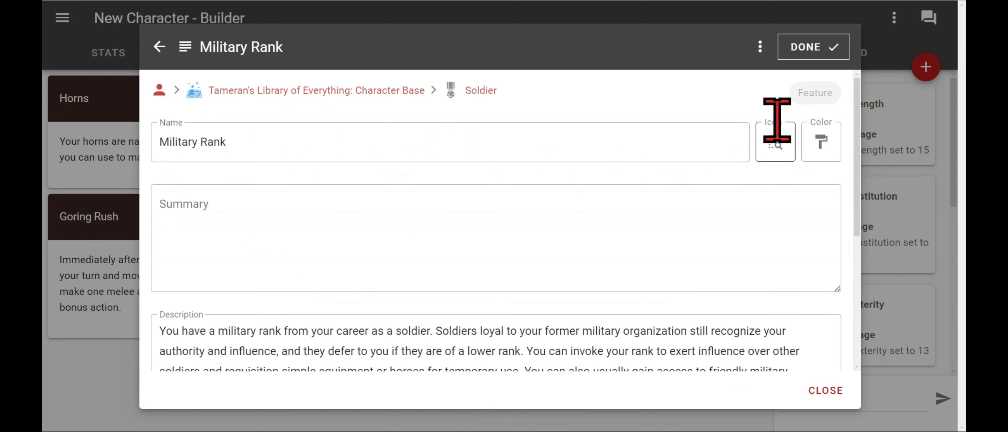
pyautogui.click(820, 142)
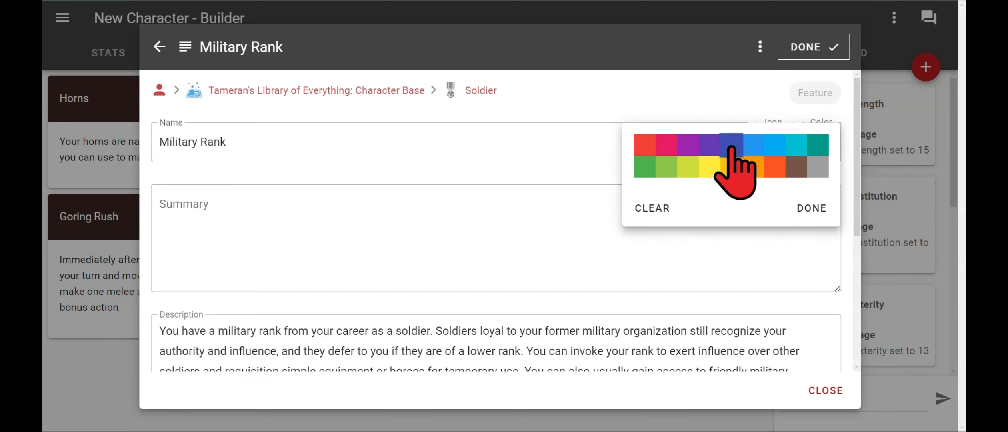
pyautogui.click(646, 165)
pyautogui.click(816, 194)
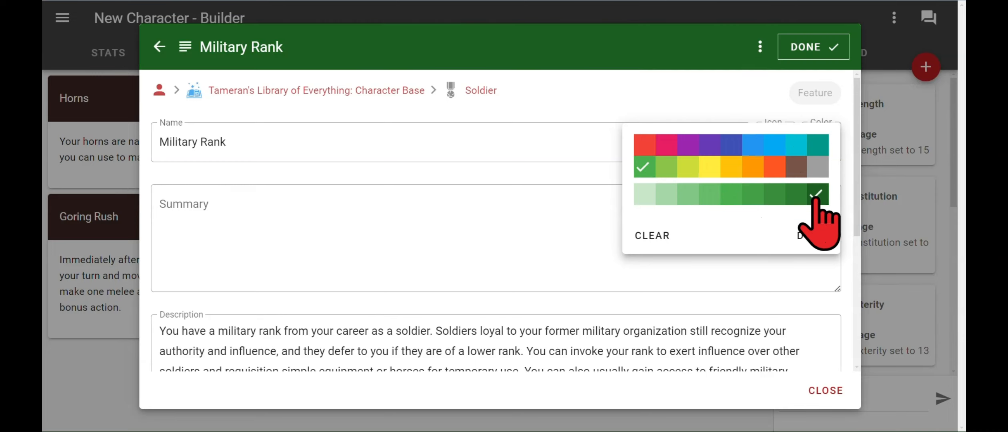
pyautogui.click(795, 194)
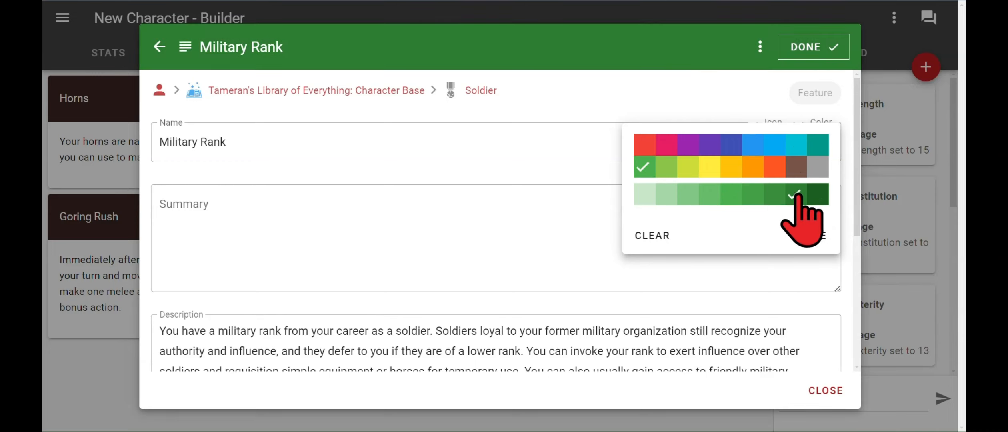
pyautogui.click(810, 236)
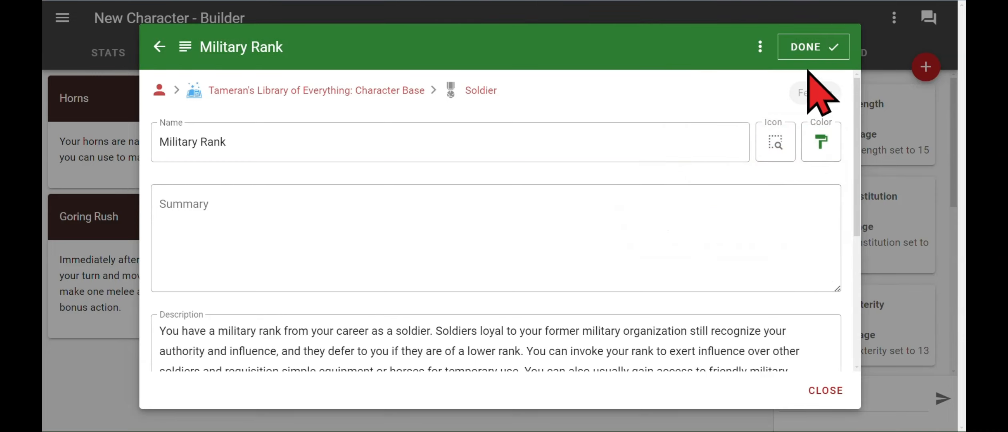
pyautogui.click(804, 48)
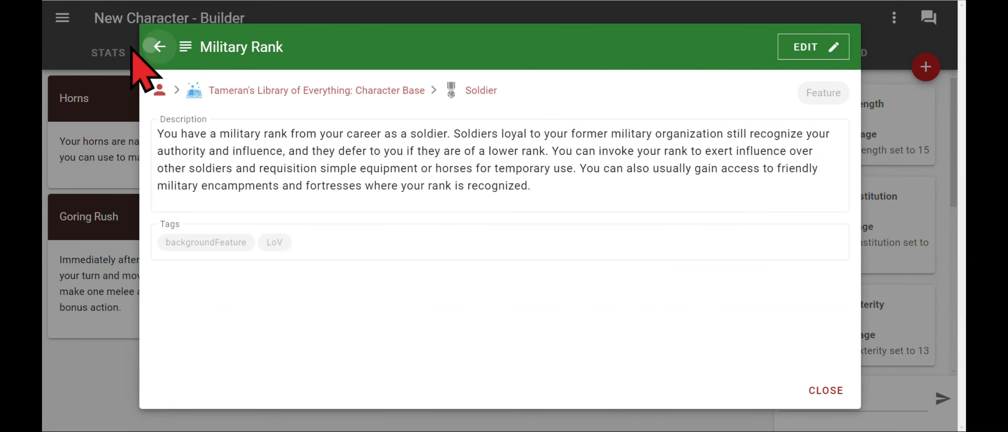
pyautogui.click(158, 47)
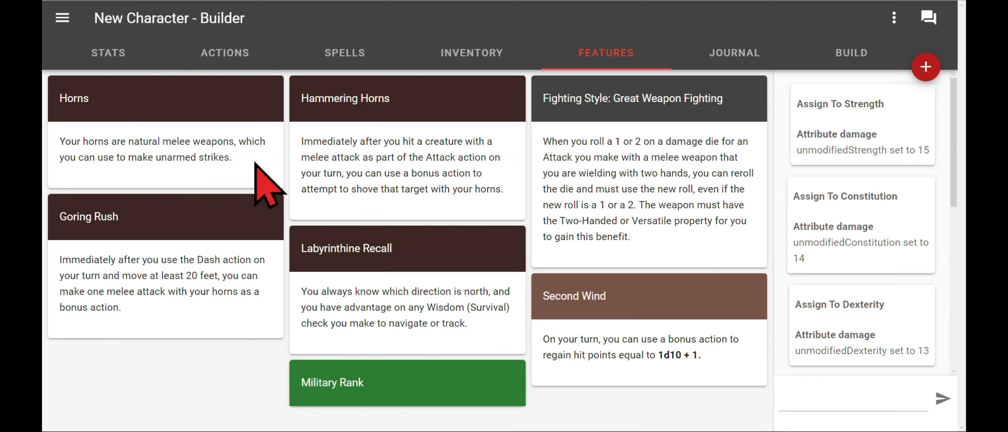
pyautogui.moveTo(256, 164); pyautogui.dragTo(468, 135)
pyautogui.click(642, 403)
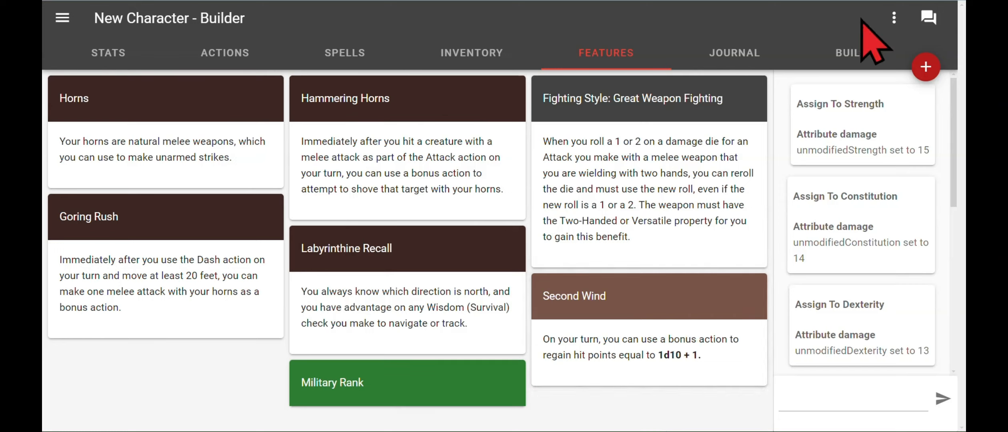
pyautogui.click(889, 18)
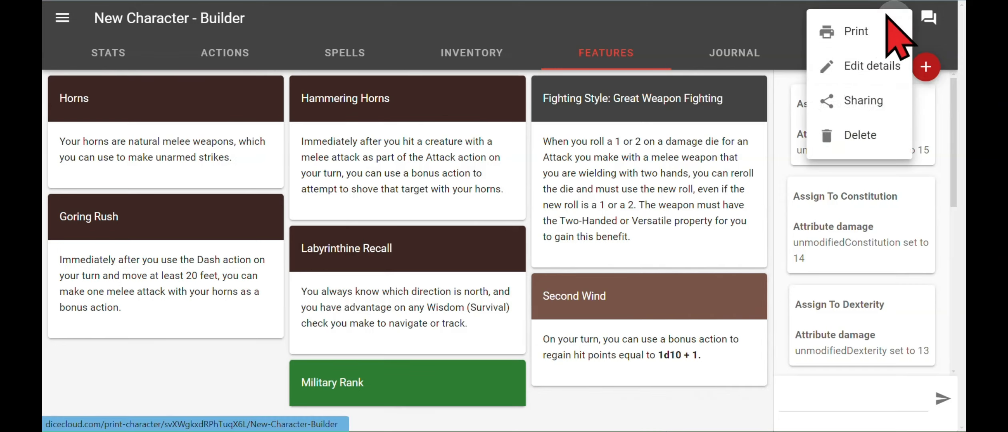
pyautogui.click(746, 16)
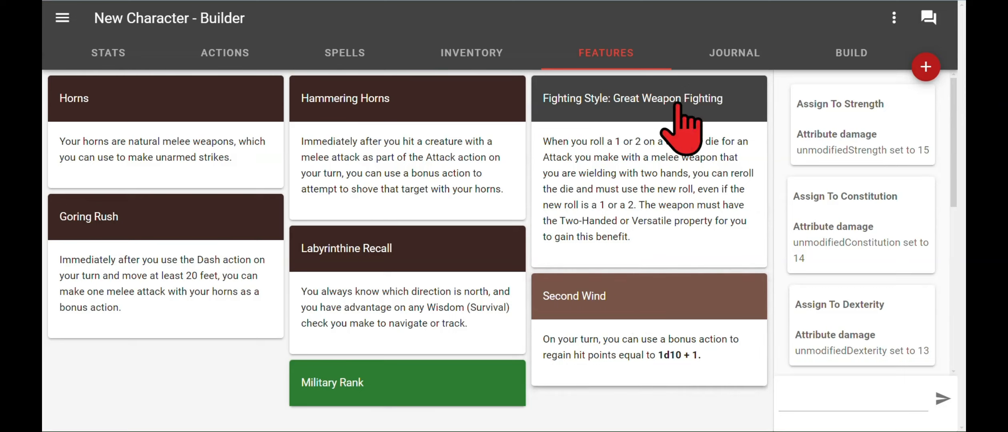
# Open the Fighting Style: Great Weapon Fighting feature for editing and bring up its color choices.
pyautogui.click(736, 91)
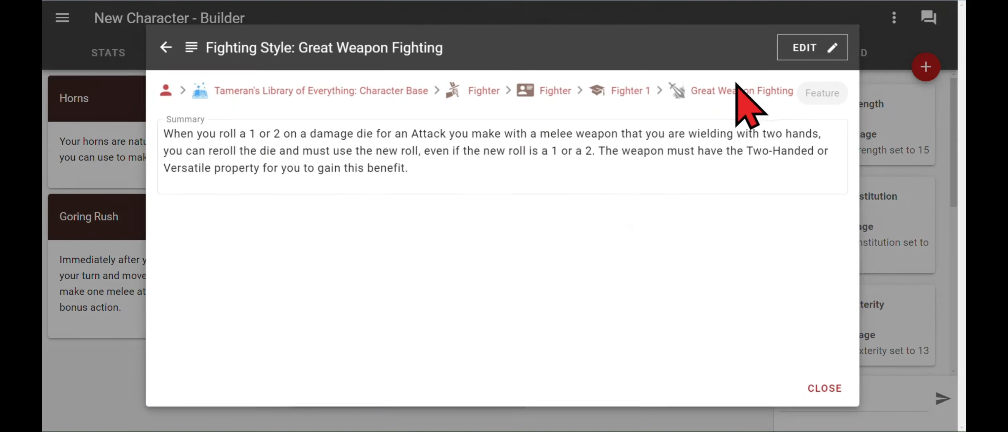
pyautogui.click(786, 51)
pyautogui.click(808, 170)
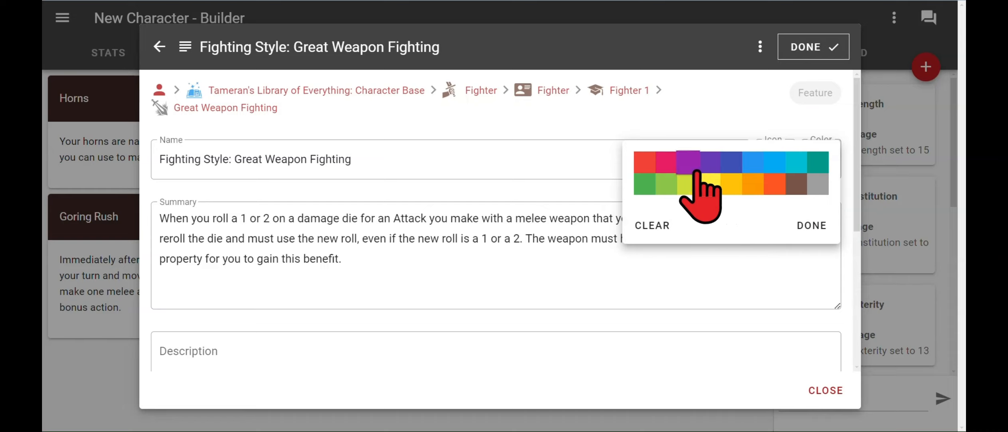
pyautogui.click(747, 187)
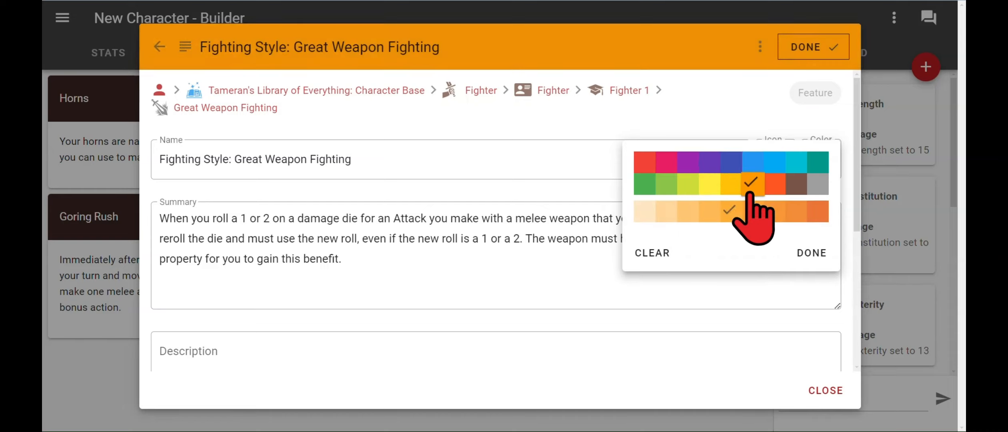
pyautogui.click(665, 218)
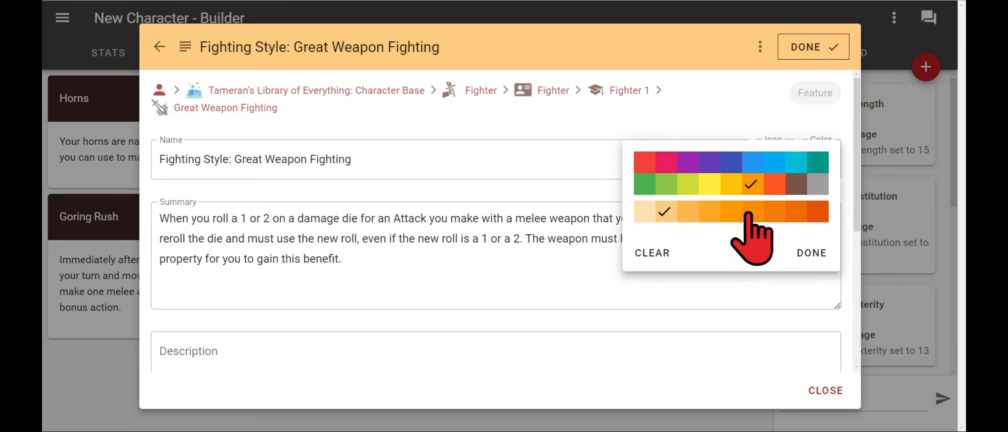
pyautogui.click(776, 215)
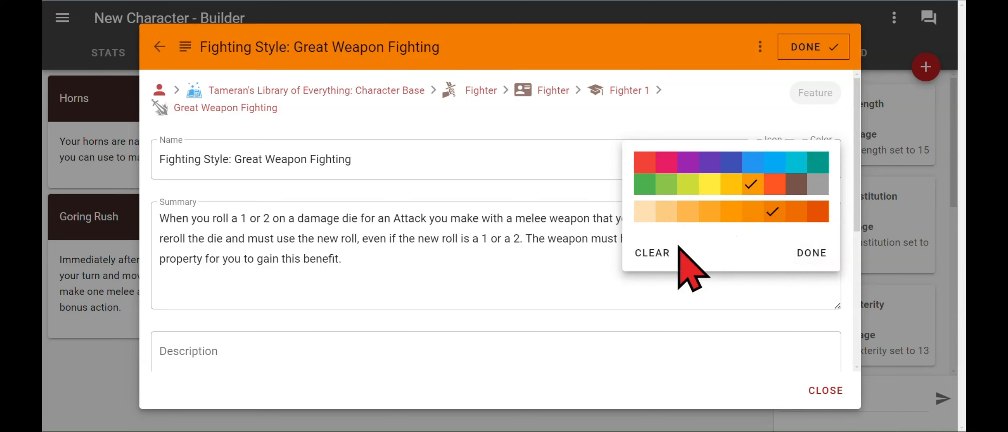
pyautogui.click(652, 250)
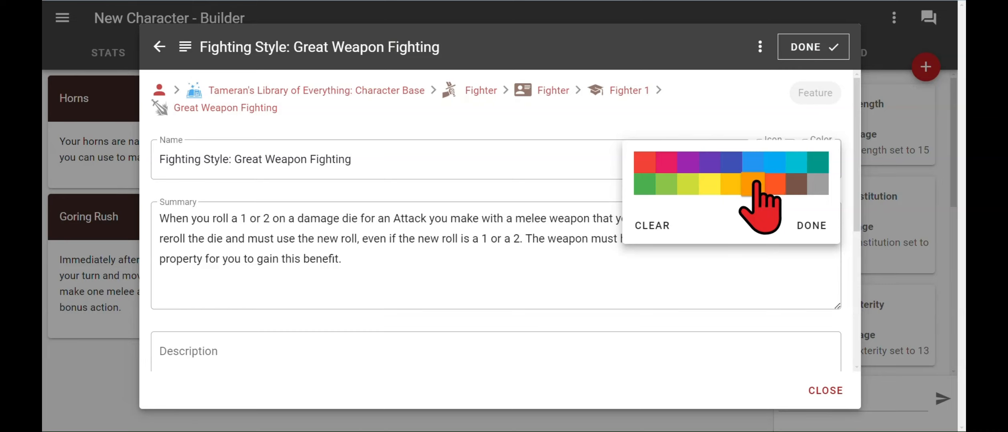
# Set the Great Weapon Fighting feature's color to yellow, finish editing and close its details.
pyautogui.click(710, 184)
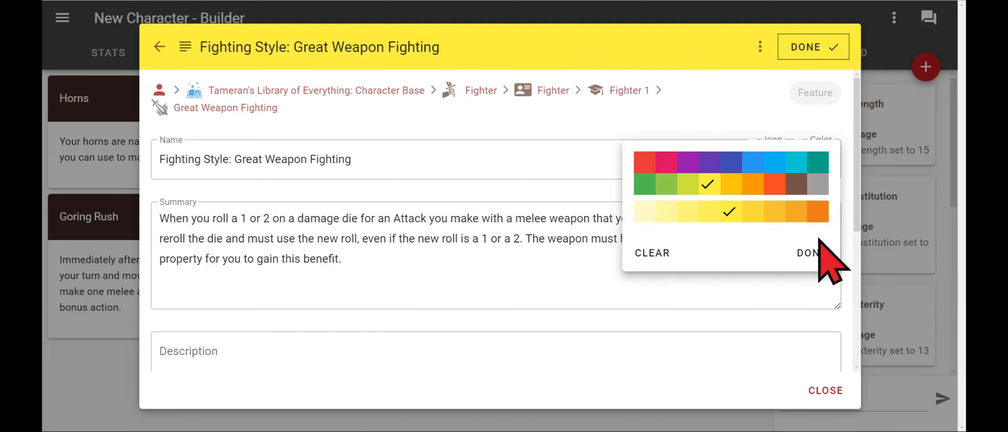
pyautogui.click(815, 251)
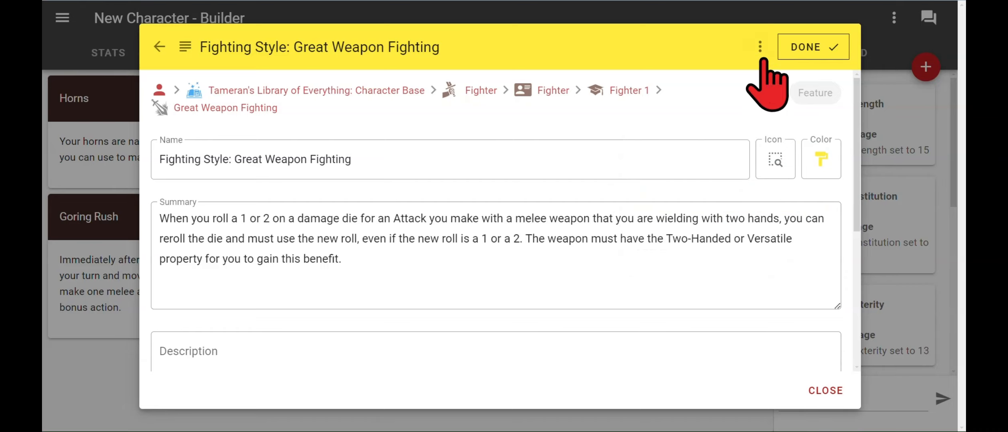
pyautogui.click(796, 48)
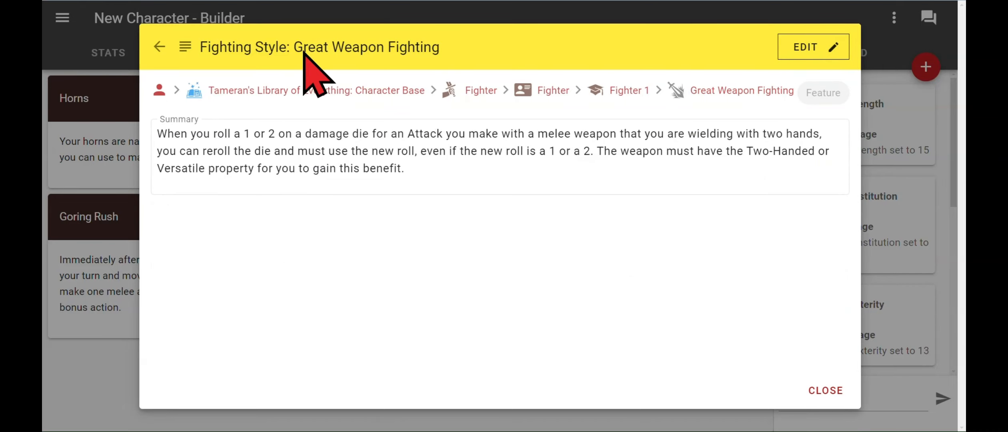
pyautogui.click(158, 46)
# Set the Second Wind feature's color to yellow, close it, and reopen its details.
pyautogui.click(666, 281)
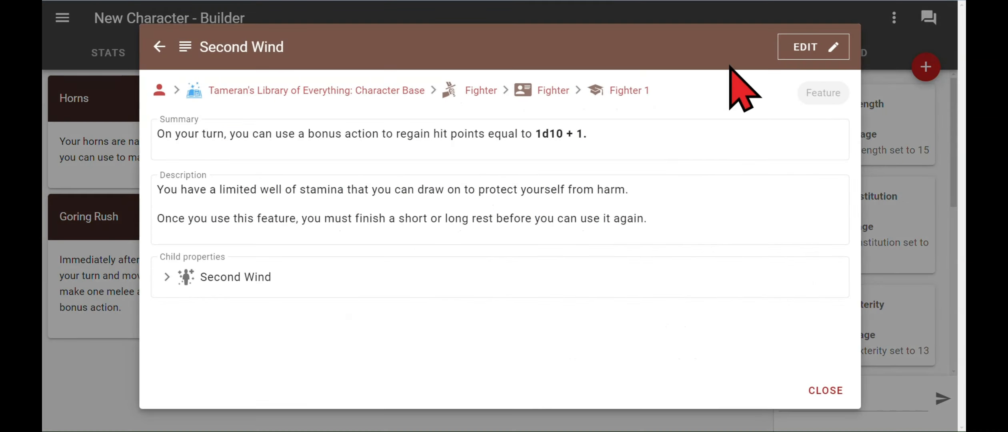
pyautogui.click(798, 49)
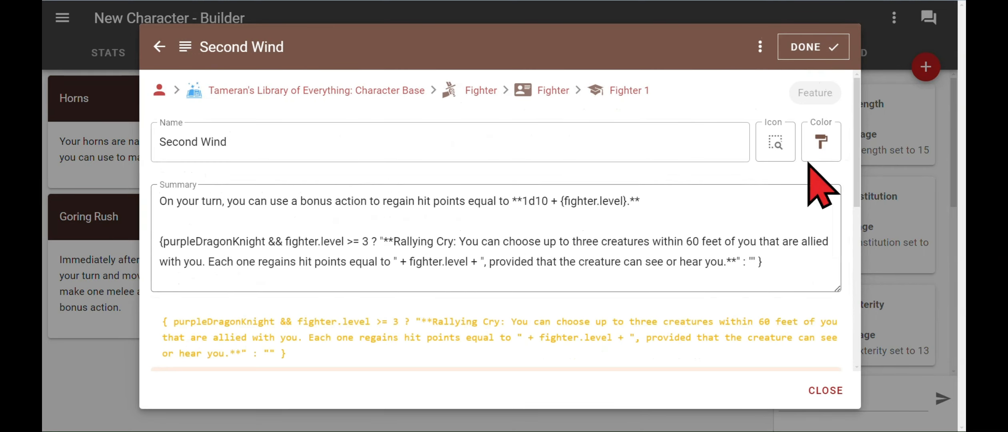
pyautogui.click(820, 142)
pyautogui.click(710, 167)
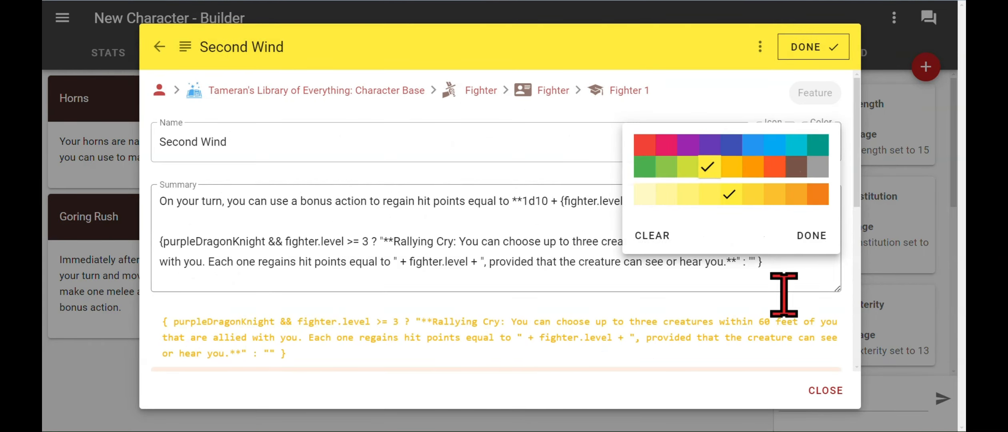
pyautogui.click(804, 236)
pyautogui.click(829, 384)
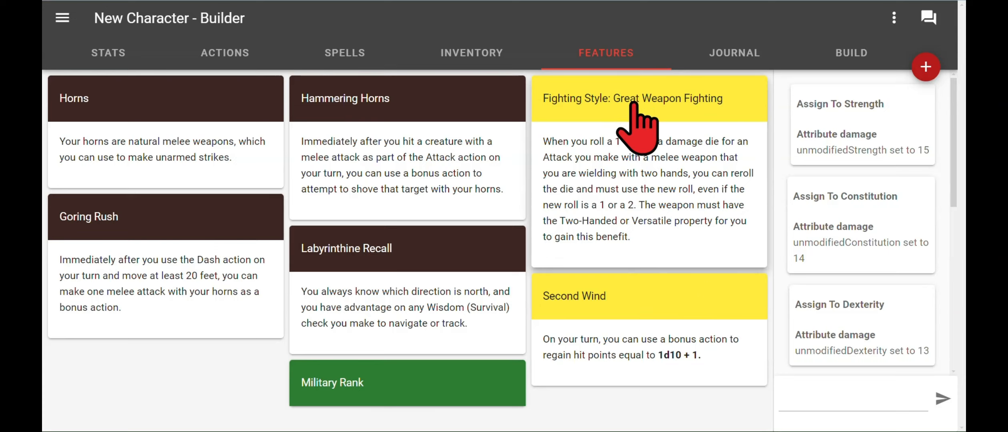
pyautogui.click(591, 314)
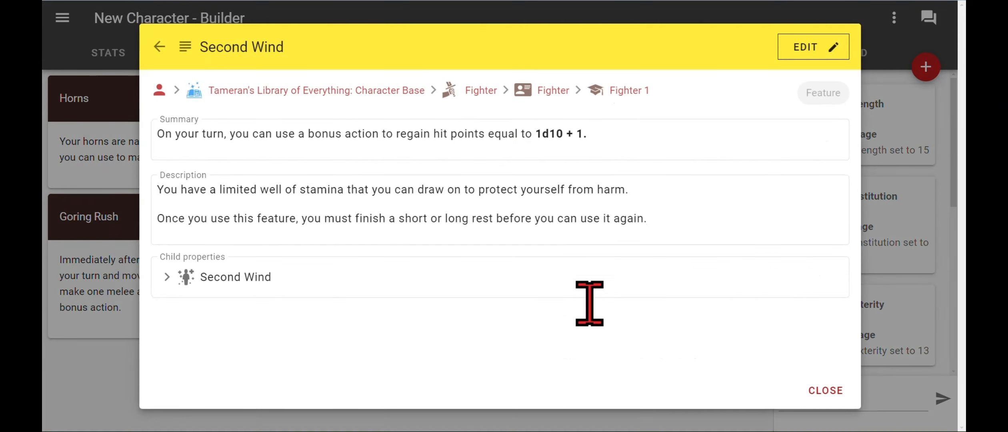
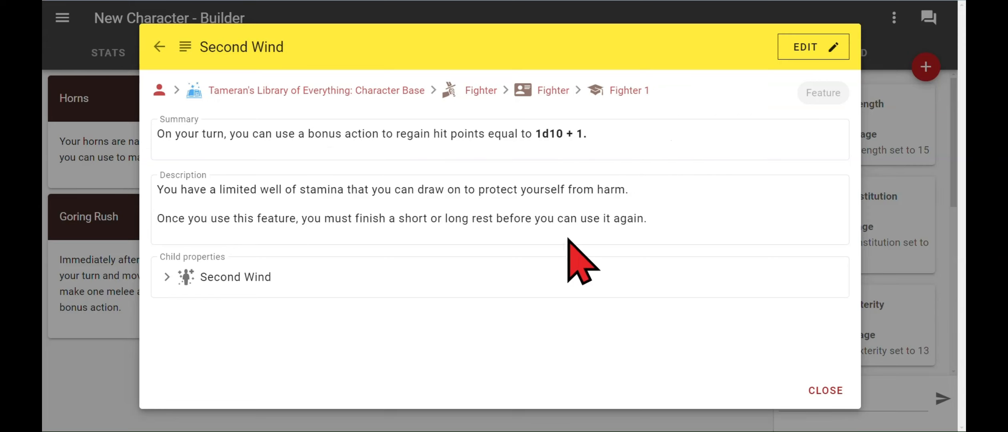
# Close the Second Wind details and review the character's stats down to speed and Armor Class.
pyautogui.click(157, 46)
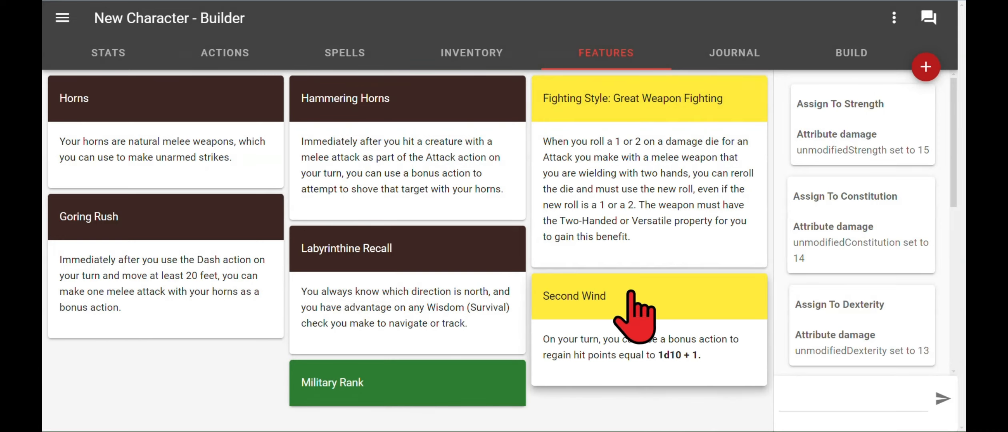
pyautogui.click(494, 72)
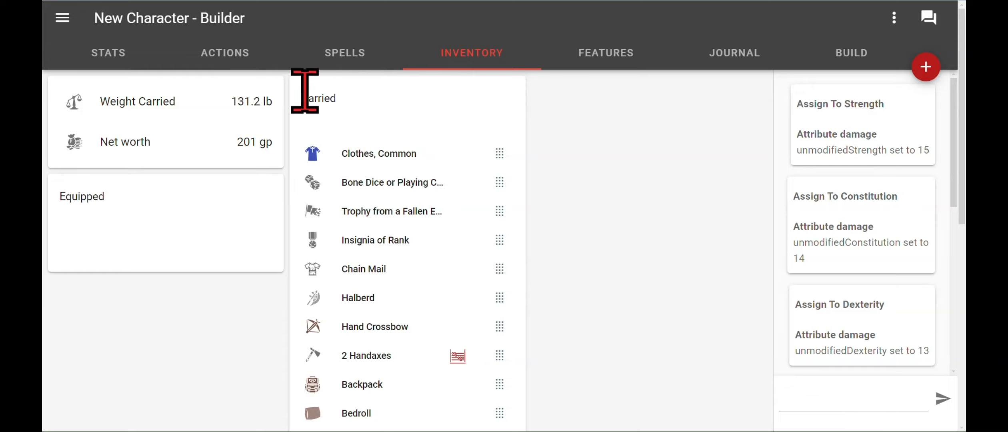
pyautogui.click(116, 51)
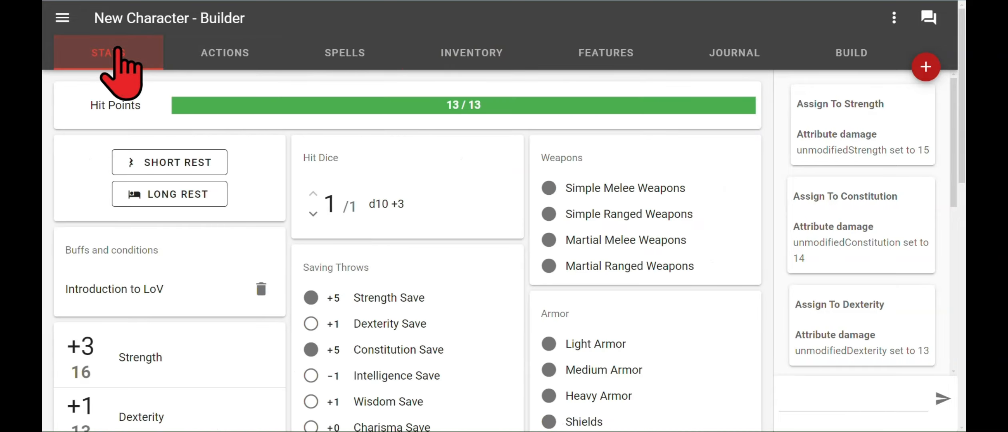
pyautogui.scroll(-6, 239, 280)
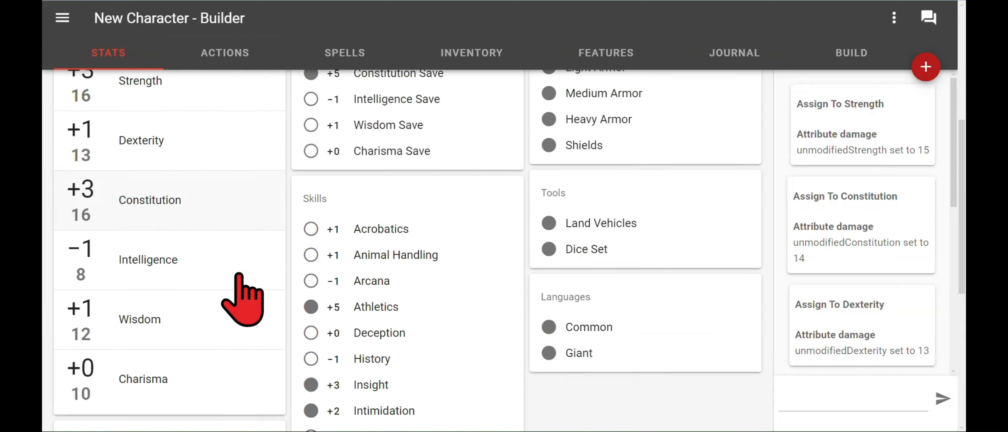
pyautogui.scroll(-4, 240, 276)
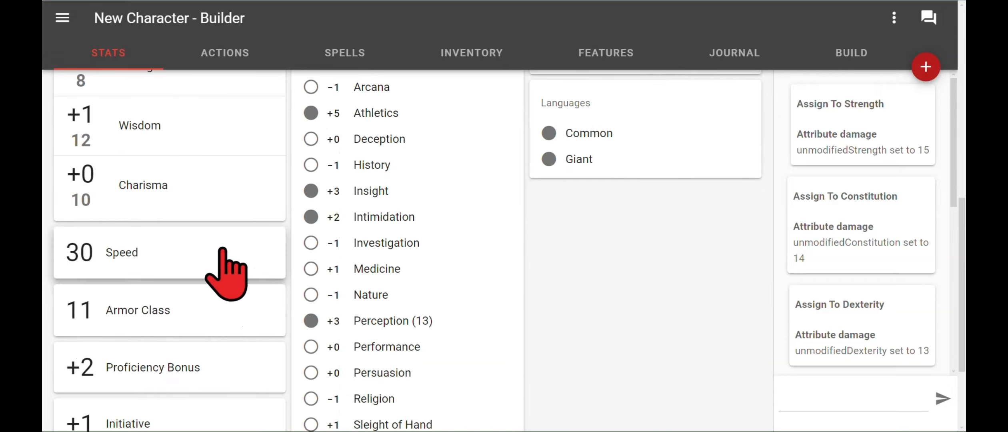
# Mark the carried Chain Mail in the inventory as equipped and close its details.
pyautogui.click(462, 60)
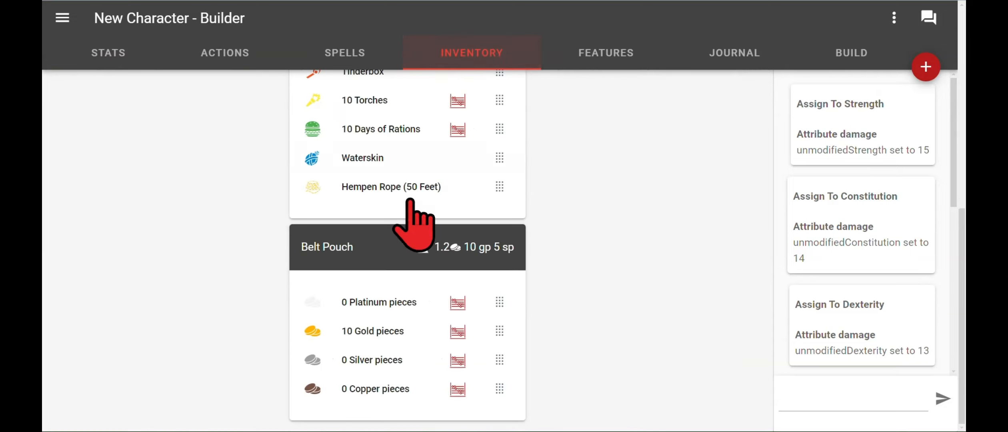
pyautogui.scroll(5, 401, 240)
pyautogui.scroll(3, 396, 244)
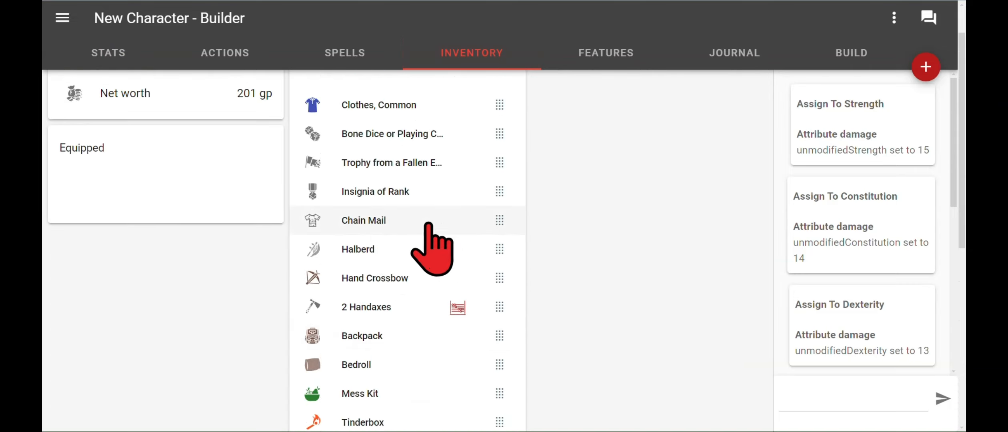
pyautogui.scroll(2, 436, 228)
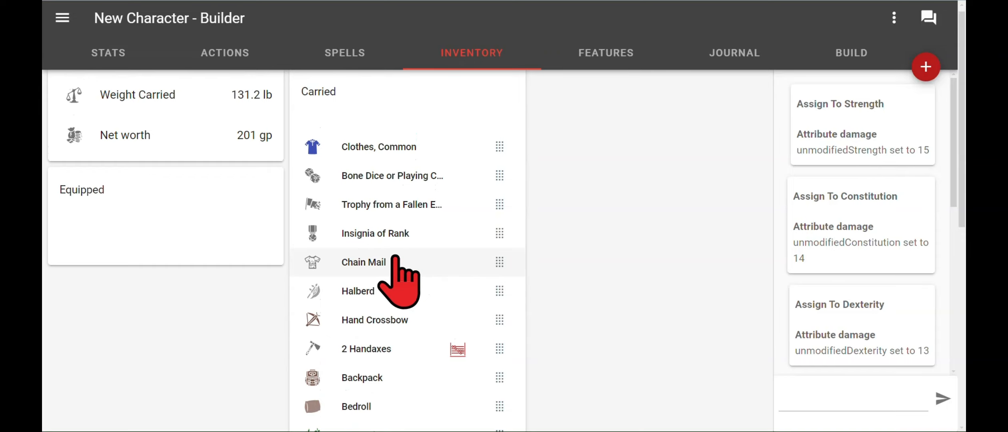
pyautogui.click(395, 264)
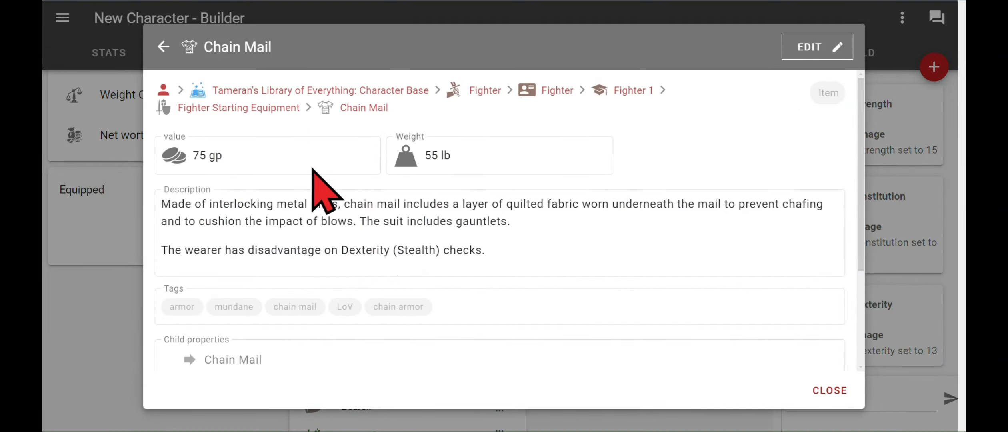
pyautogui.scroll(-1, 489, 240)
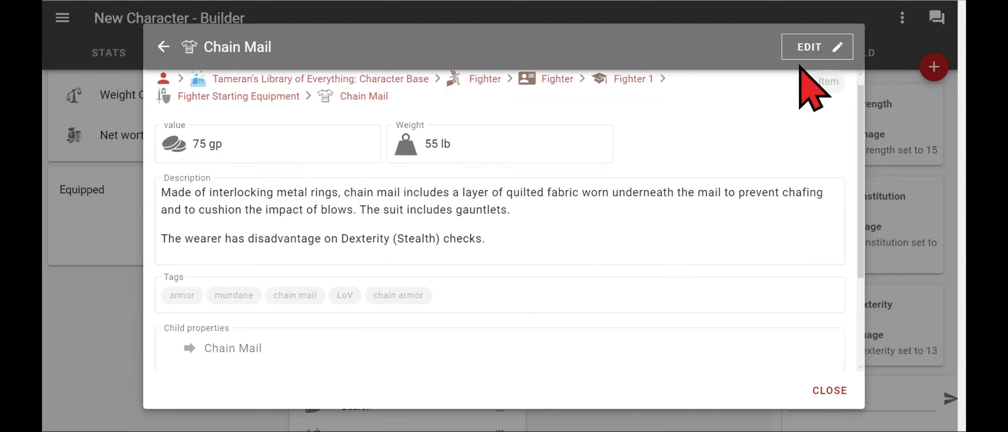
pyautogui.click(799, 60)
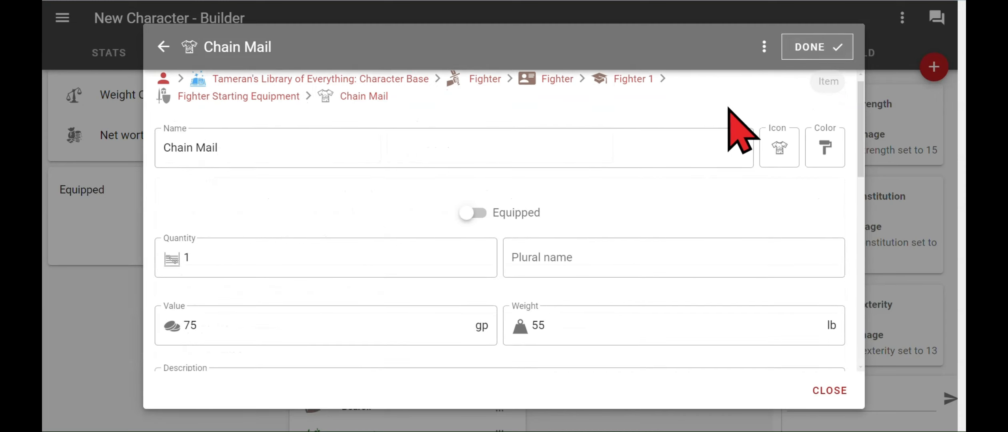
pyautogui.click(473, 213)
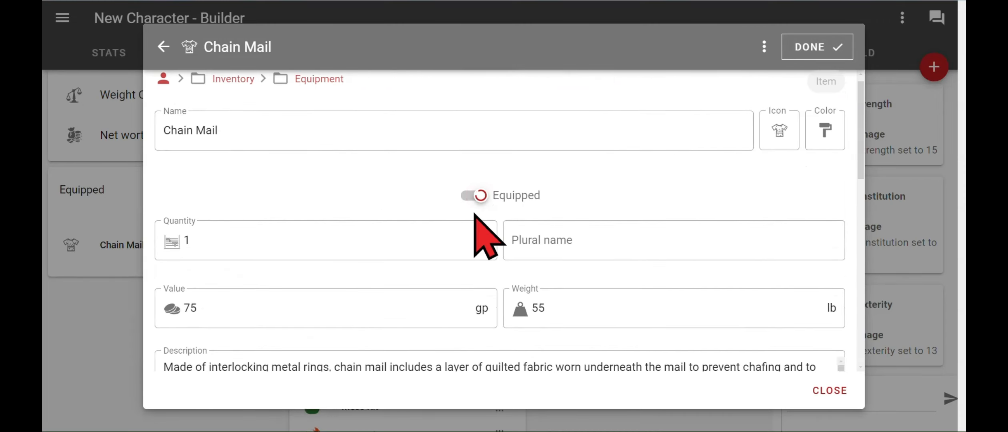
pyautogui.click(829, 390)
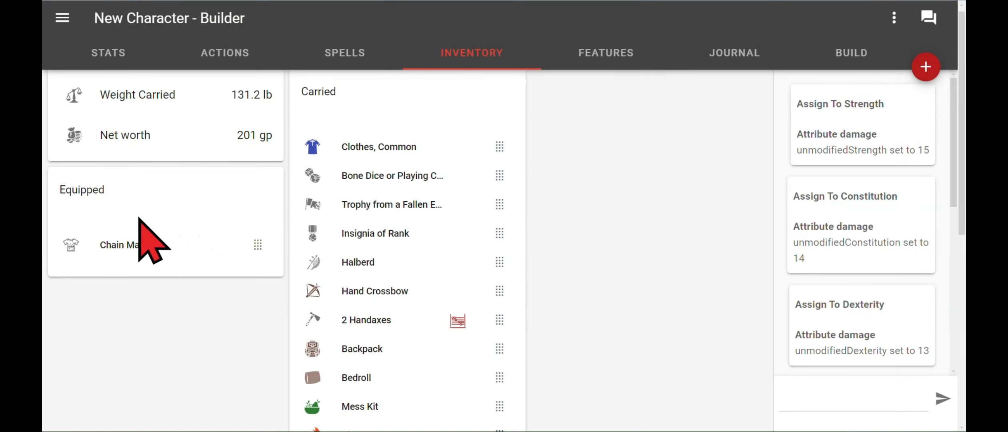
# Check the character's Armor Class with the Chain Mail on, and look over the available actions.
pyautogui.click(122, 51)
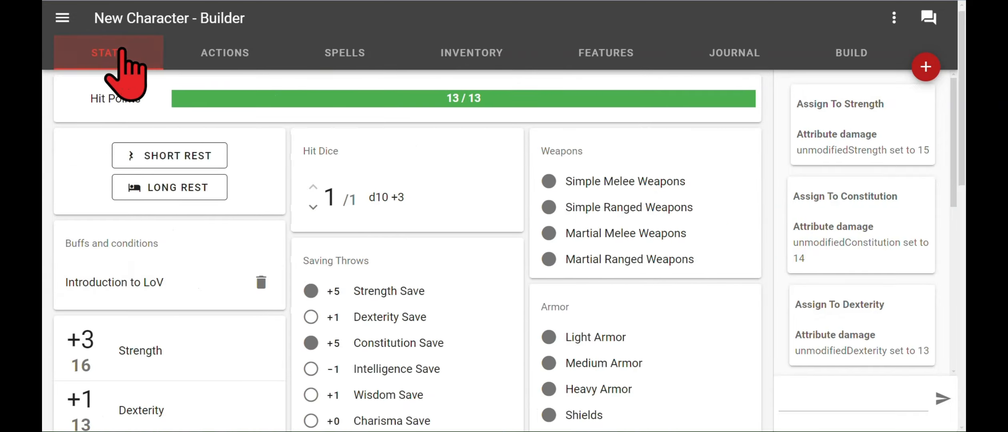
pyautogui.scroll(-12, 123, 338)
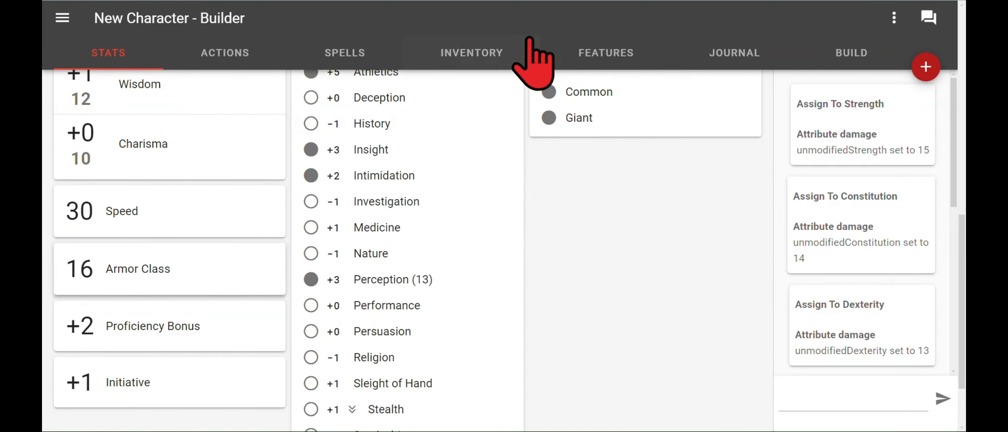
pyautogui.click(482, 51)
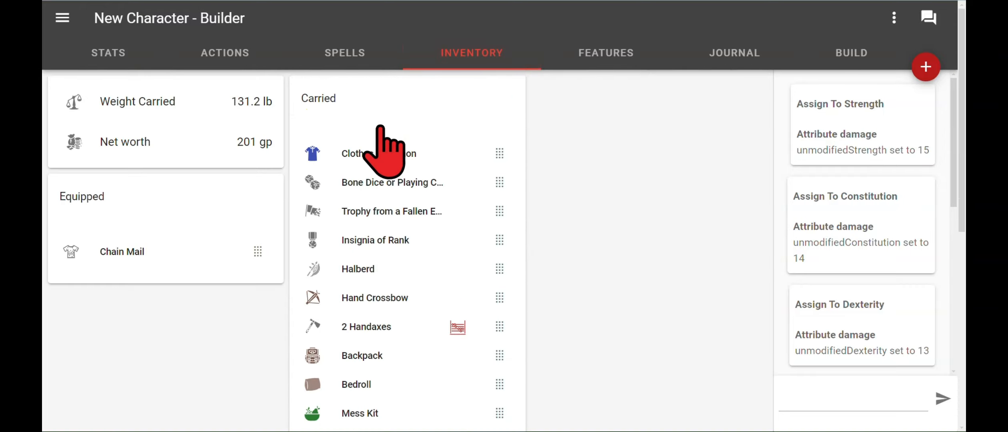
pyautogui.click(238, 48)
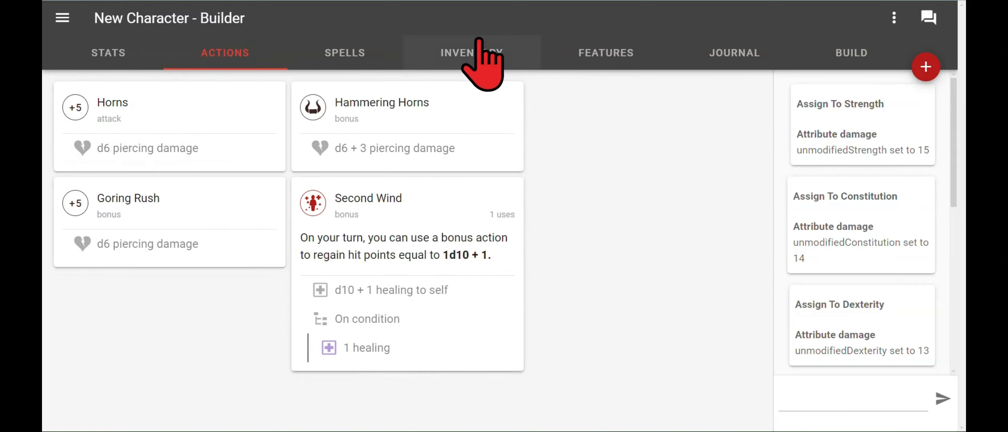
# Move the Halberd from the carried items to the equipped items and check its attack among the actions.
pyautogui.click(482, 60)
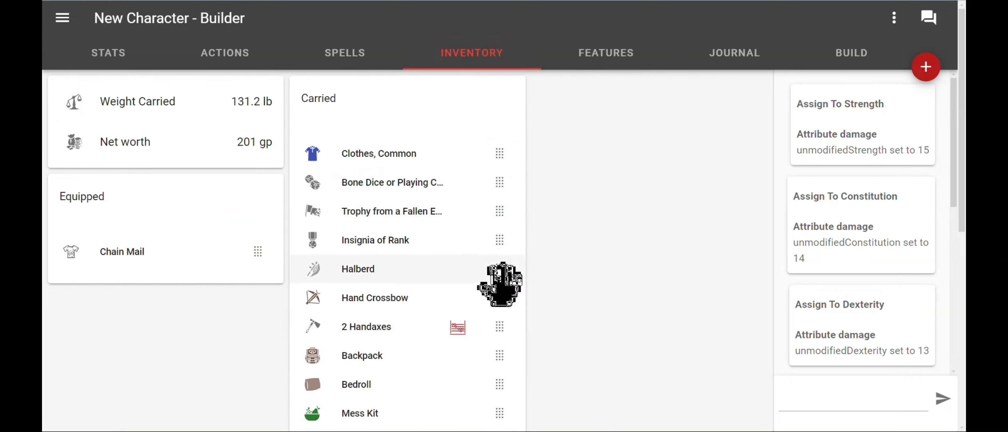
pyautogui.moveTo(500, 269); pyautogui.dragTo(219, 258)
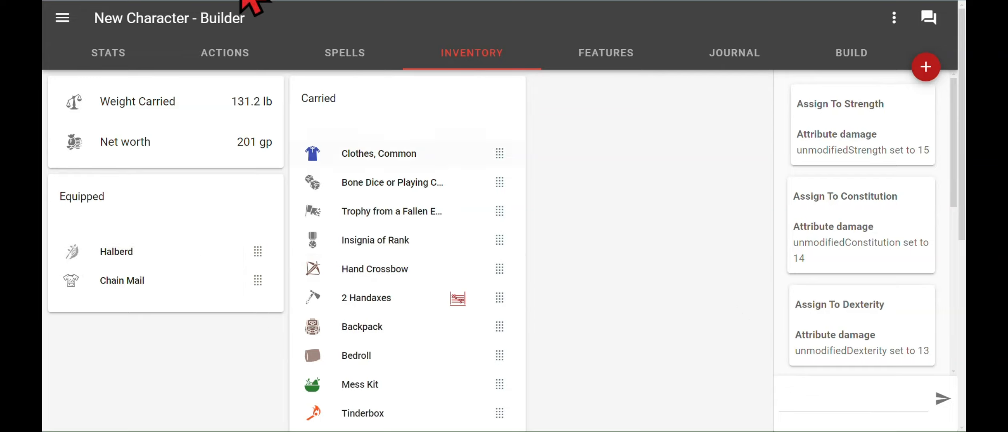
pyautogui.click(225, 53)
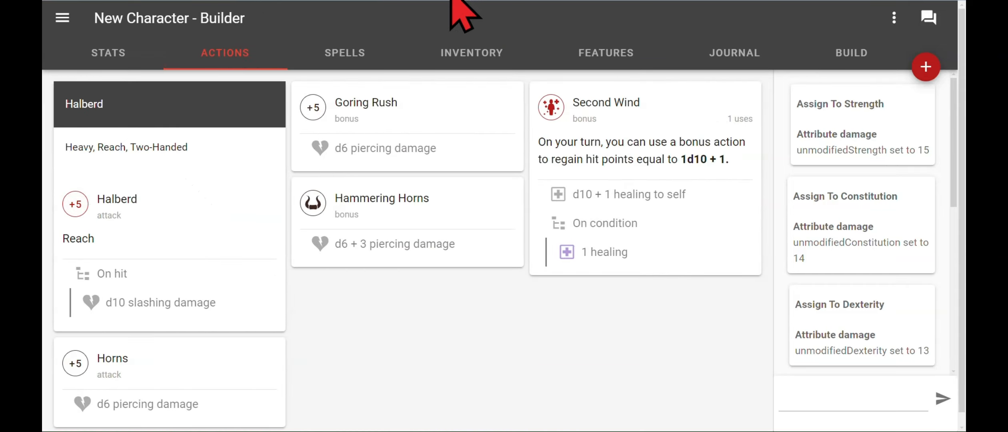
# Move the common clothes, the 2 Handaxes and the Hand Crossbow from the carried items to the equipped items.
pyautogui.click(490, 53)
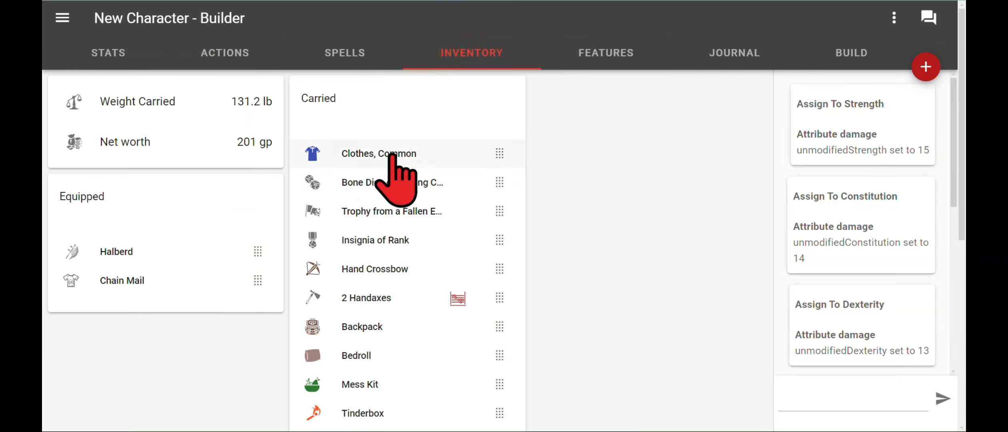
pyautogui.moveTo(502, 156); pyautogui.dragTo(248, 281)
pyautogui.scroll(-1, 480, 204)
pyautogui.scroll(-2, 492, 216)
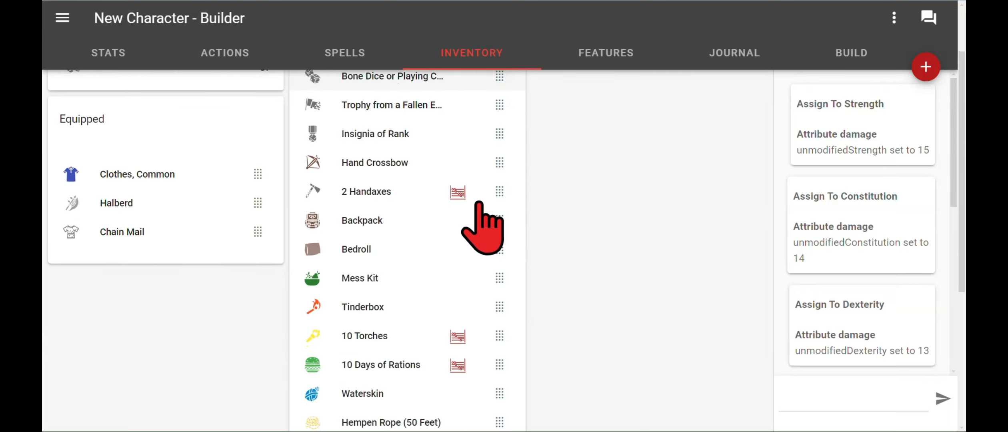
pyautogui.moveTo(496, 145); pyautogui.dragTo(500, 210)
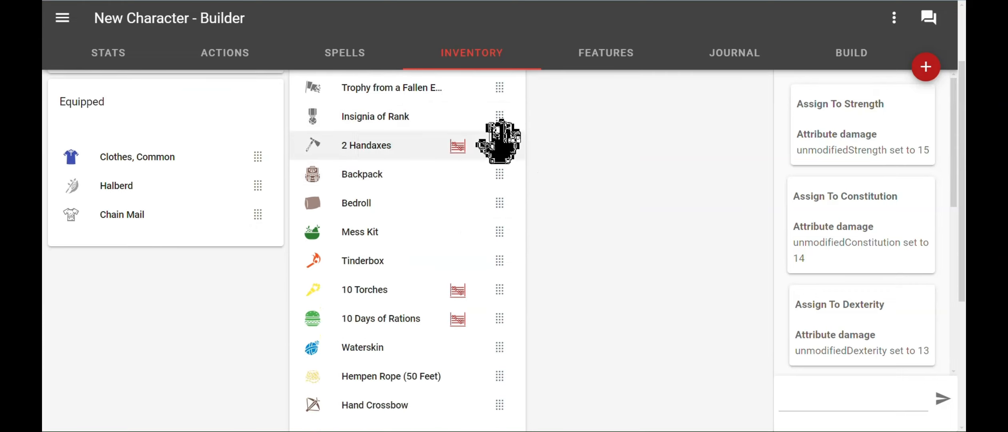
pyautogui.moveTo(500, 142); pyautogui.dragTo(206, 178)
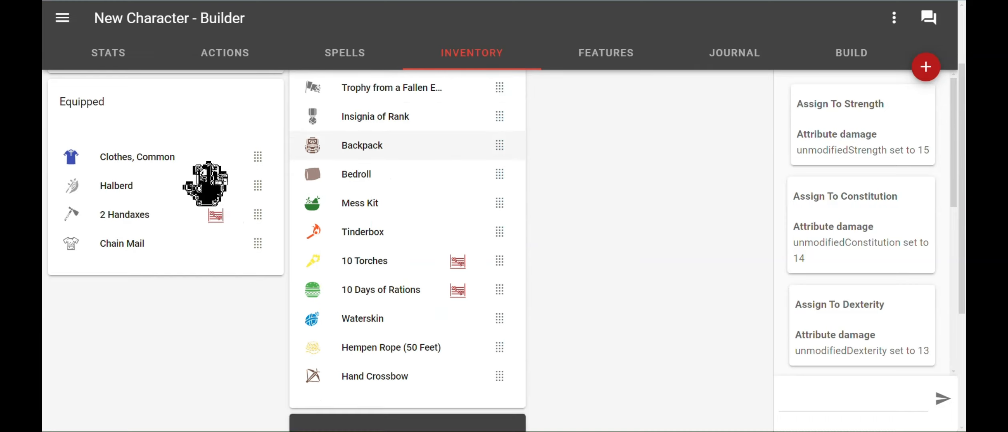
pyautogui.scroll(-1, 464, 260)
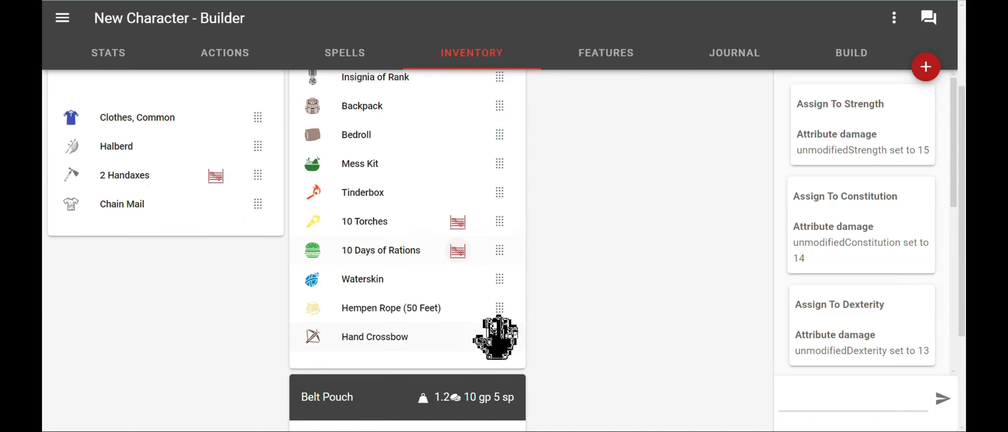
pyautogui.moveTo(499, 336); pyautogui.dragTo(202, 206)
pyautogui.scroll(2, 472, 218)
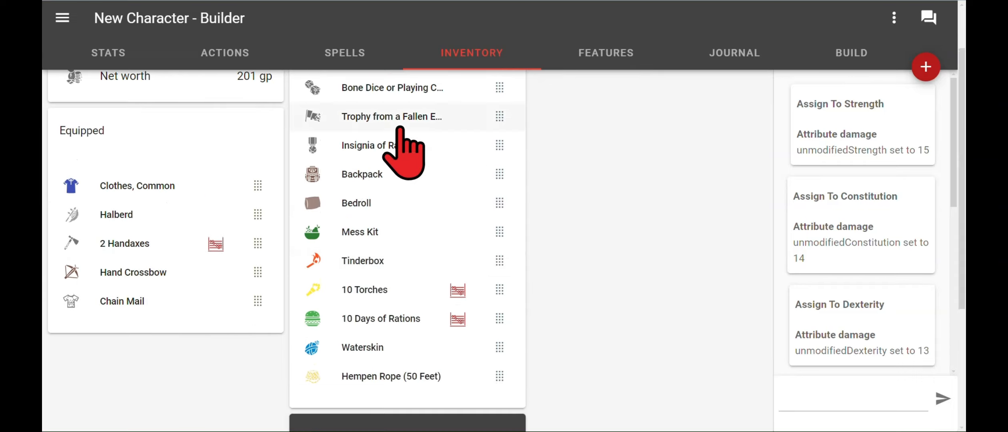
# Look over the remaining carried items, the Belt Pouch coins and the Backpack's details.
pyautogui.scroll(1, 399, 130)
pyautogui.scroll(-2, 400, 130)
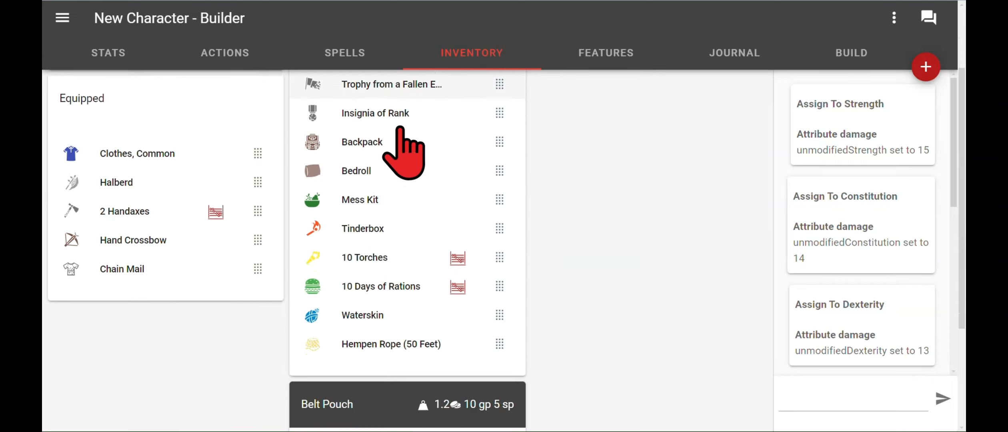
pyautogui.scroll(-3, 400, 130)
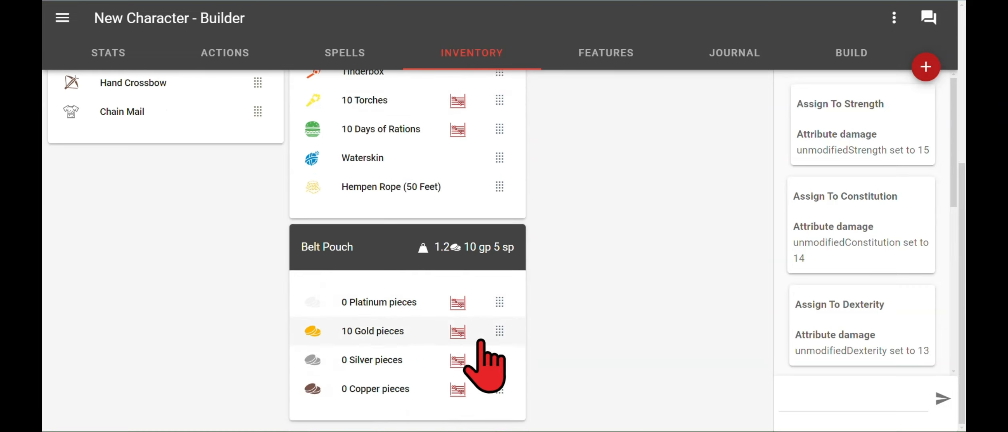
pyautogui.scroll(5, 483, 248)
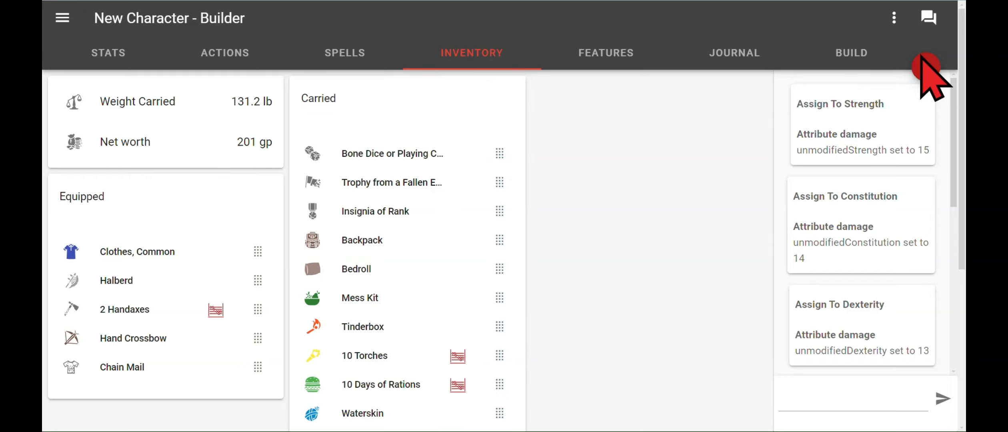
pyautogui.moveTo(925, 66)
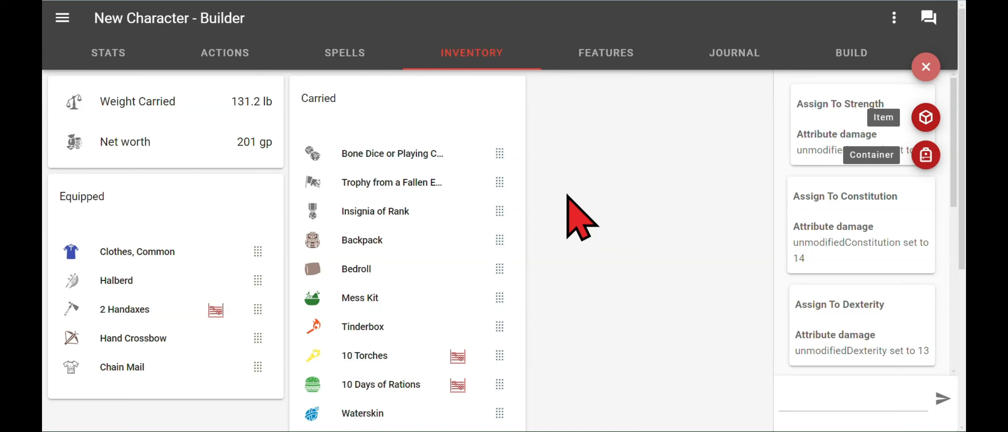
pyautogui.click(400, 244)
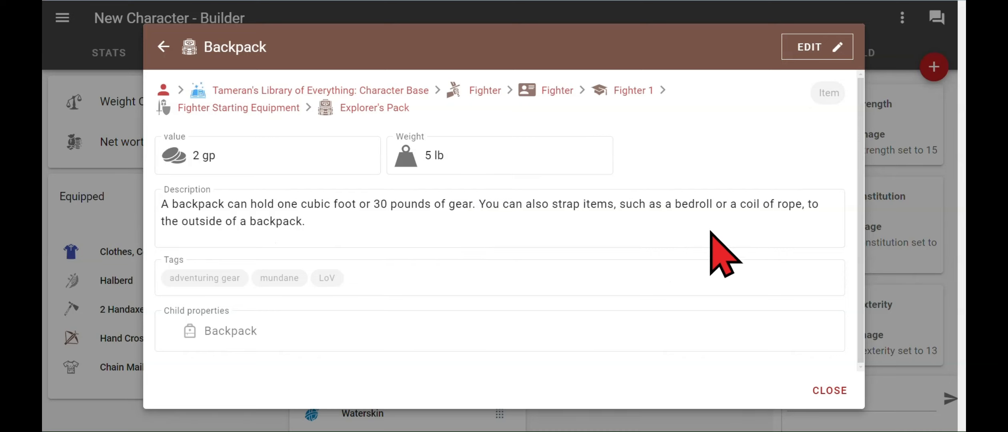
pyautogui.click(837, 387)
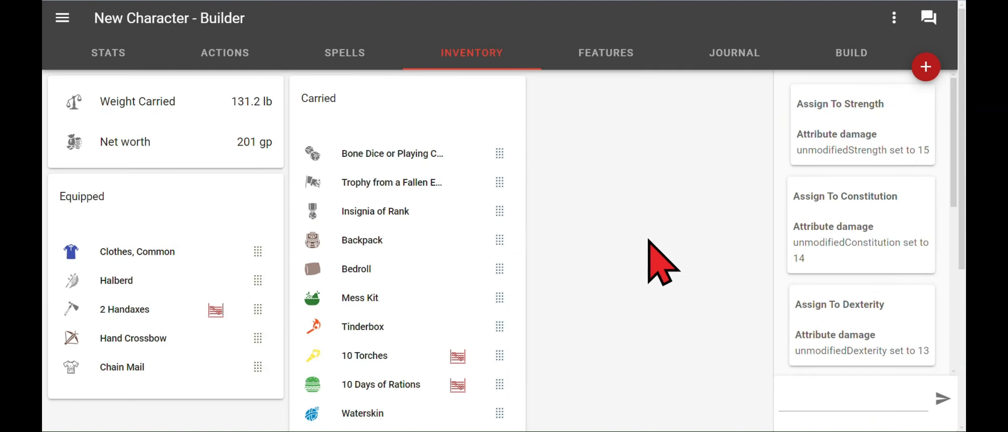
# Start a new inventory container and name it Backpack.
pyautogui.click(926, 67)
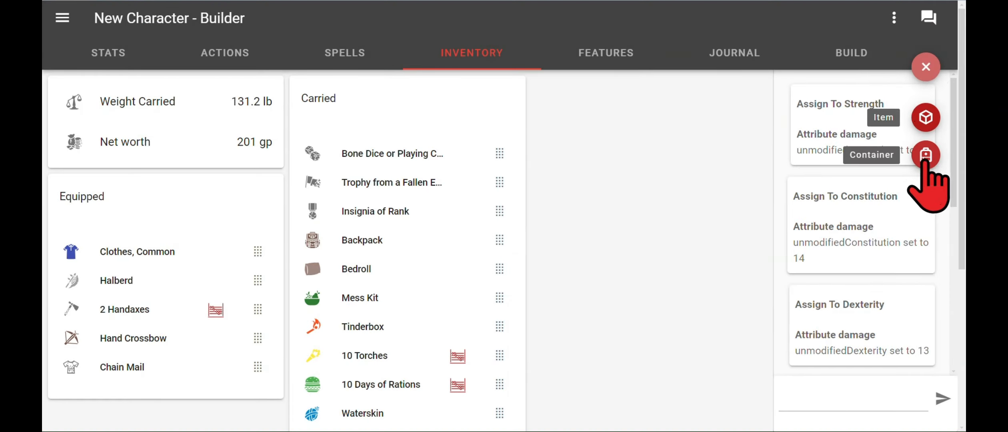
pyautogui.click(927, 154)
pyautogui.click(665, 140)
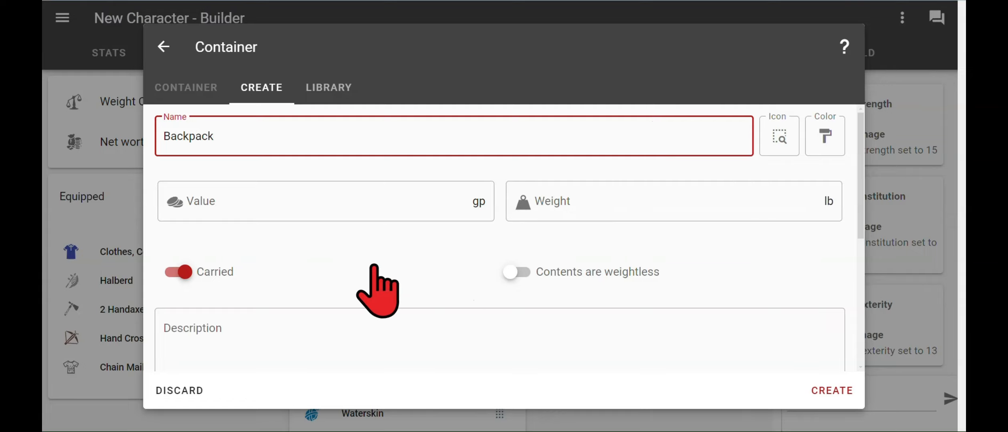
# Create the Backpack container with its Carried option turned off.
pyautogui.click(184, 270)
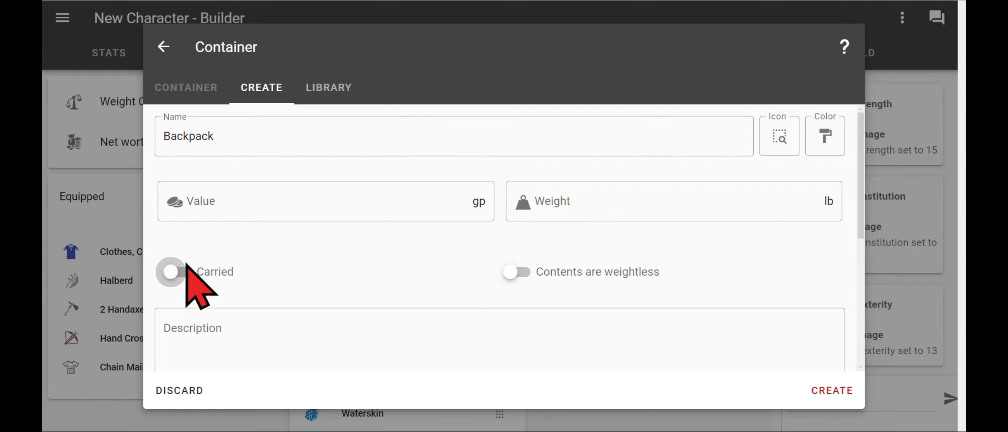
pyautogui.scroll(-1, 377, 264)
pyautogui.scroll(-5, 368, 252)
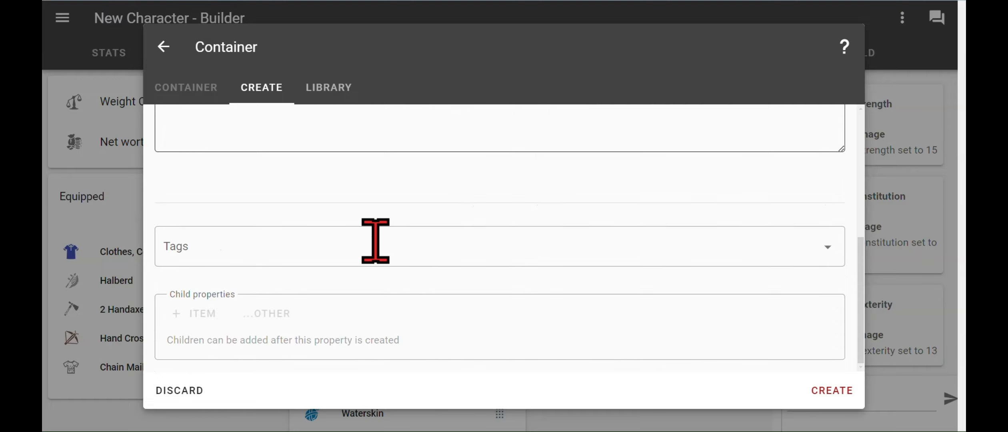
pyautogui.click(834, 378)
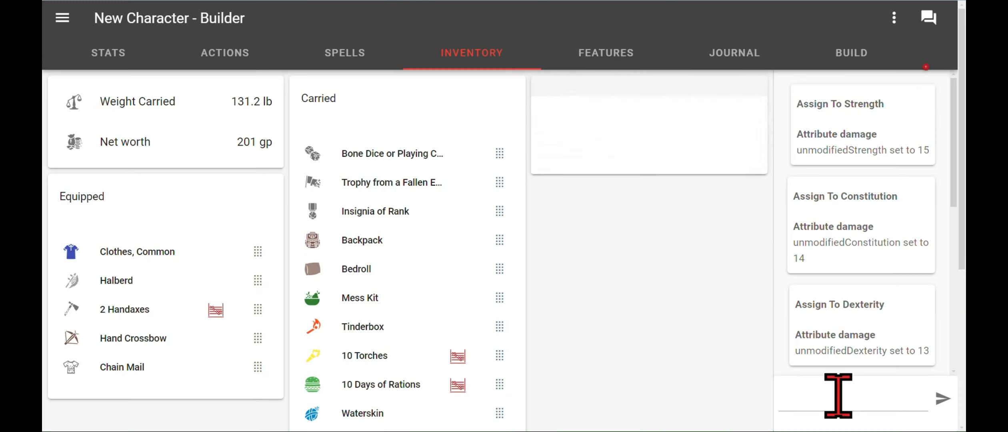
# Open the new Backpack container for editing, try a weight of 5 lb, and clear the weight again.
pyautogui.click(667, 103)
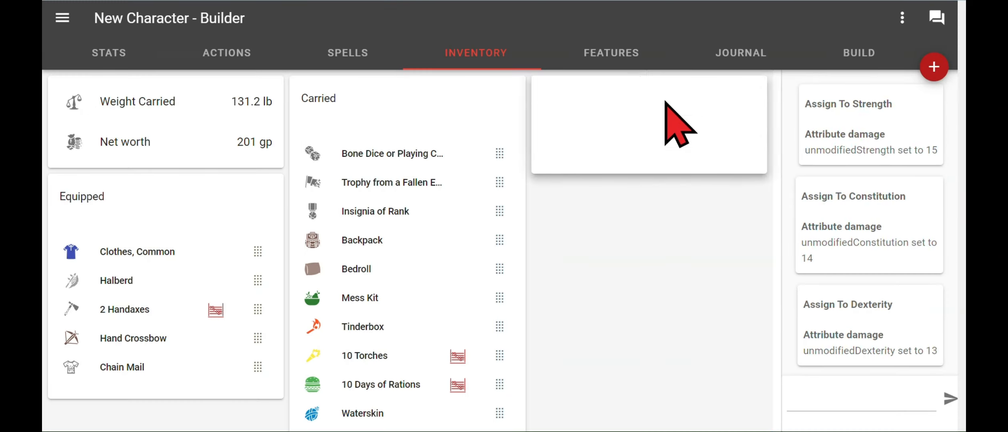
pyautogui.click(794, 49)
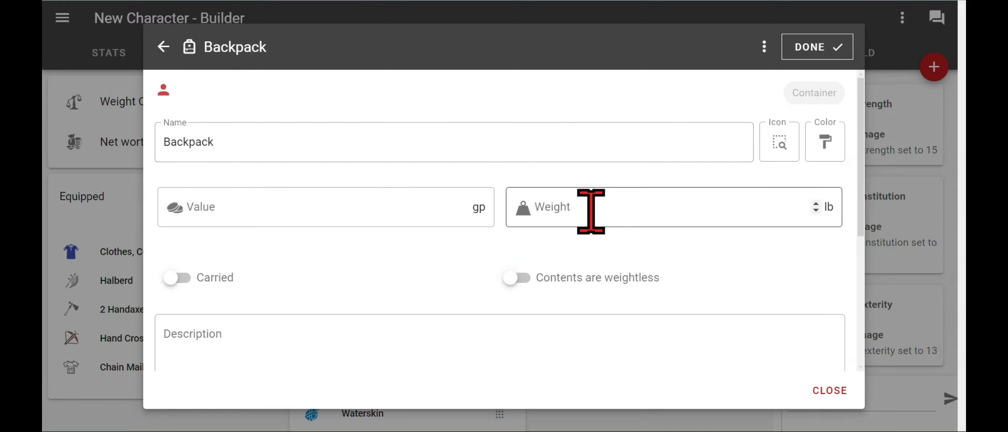
pyautogui.scroll(-1, 590, 209)
pyautogui.click(653, 158)
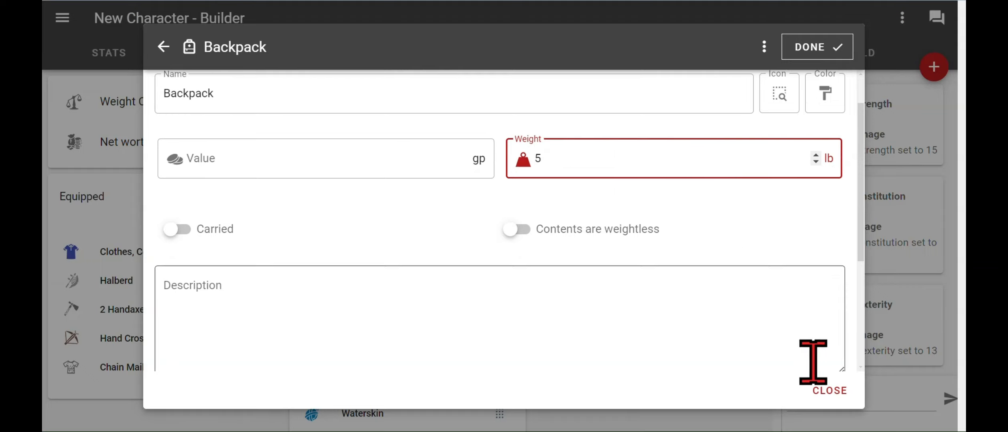
pyautogui.press('BackSpace')
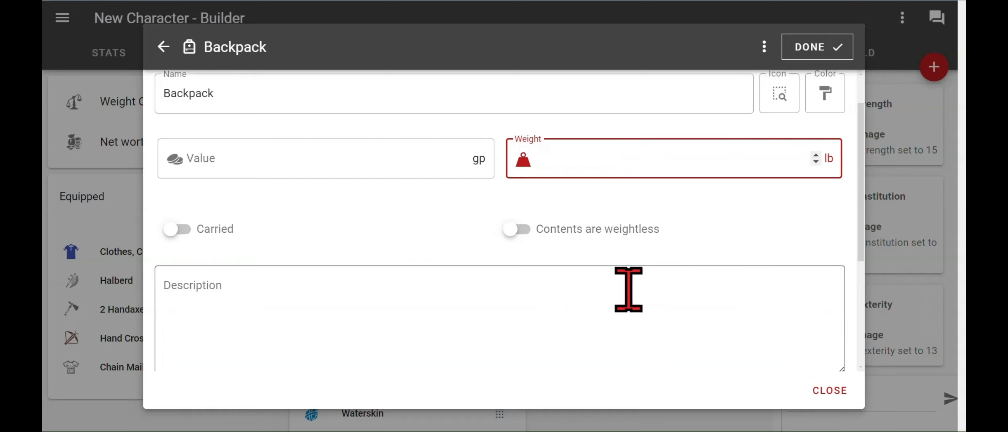
# Make the Backpack container's contents weightless and close its properties.
pyautogui.scroll(-2, 696, 256)
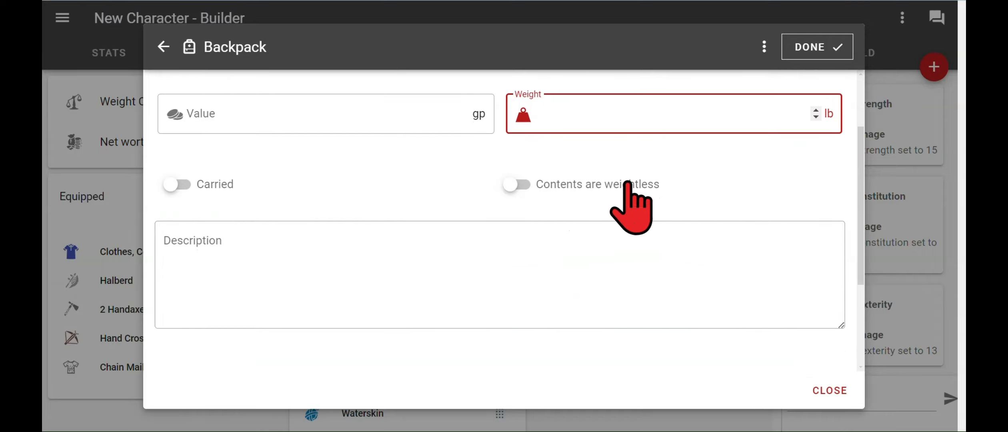
pyautogui.click(512, 184)
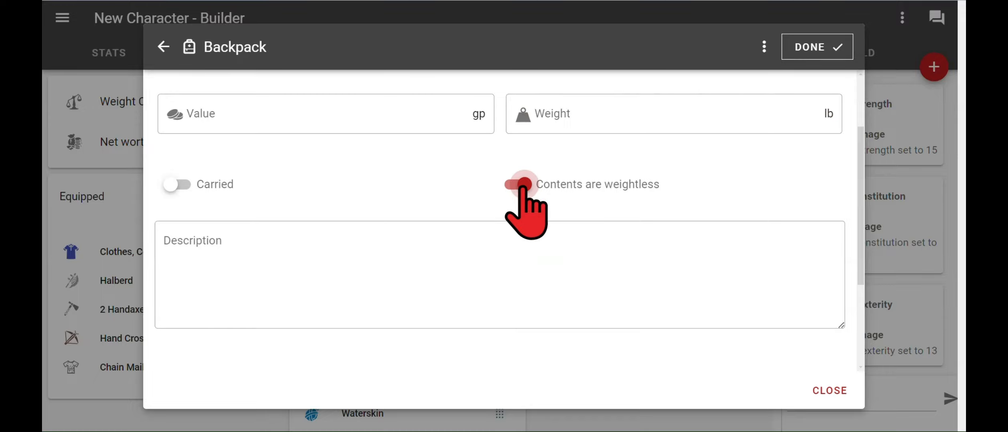
pyautogui.click(828, 391)
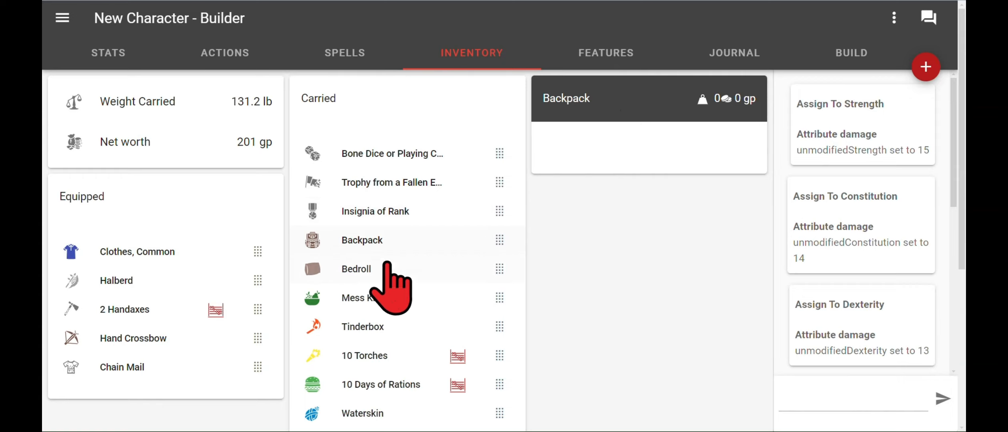
# Move the Bedroll, 10 Days of Rations, 10 Torches, Mess Kit and Tinderbox from the carried items into the Backpack container.
pyautogui.moveTo(485, 262); pyautogui.dragTo(603, 147)
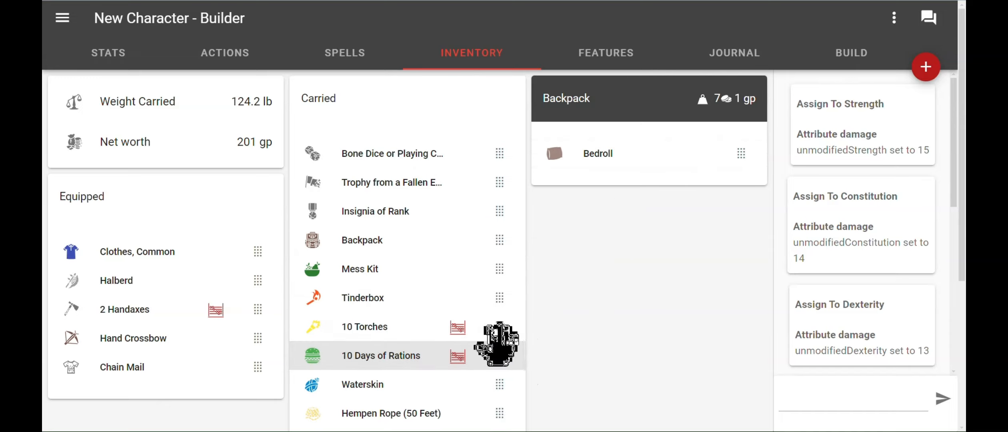
pyautogui.moveTo(501, 348); pyautogui.dragTo(666, 208)
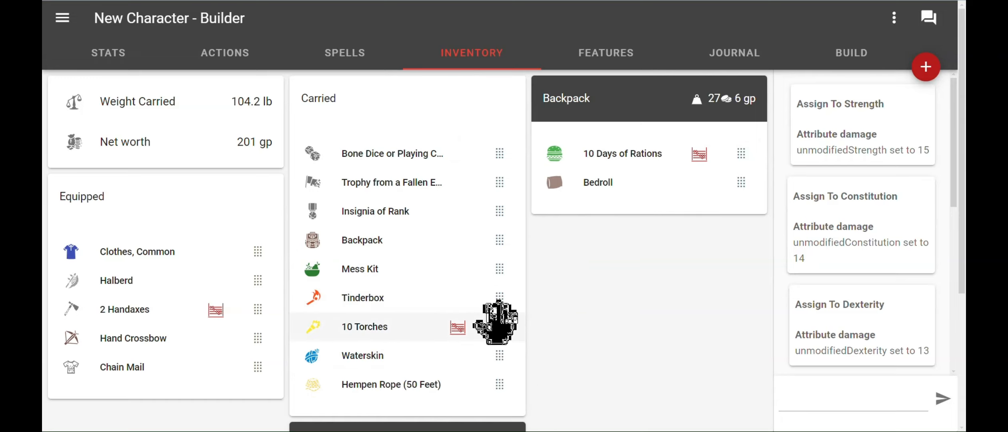
pyautogui.moveTo(499, 327); pyautogui.dragTo(598, 203)
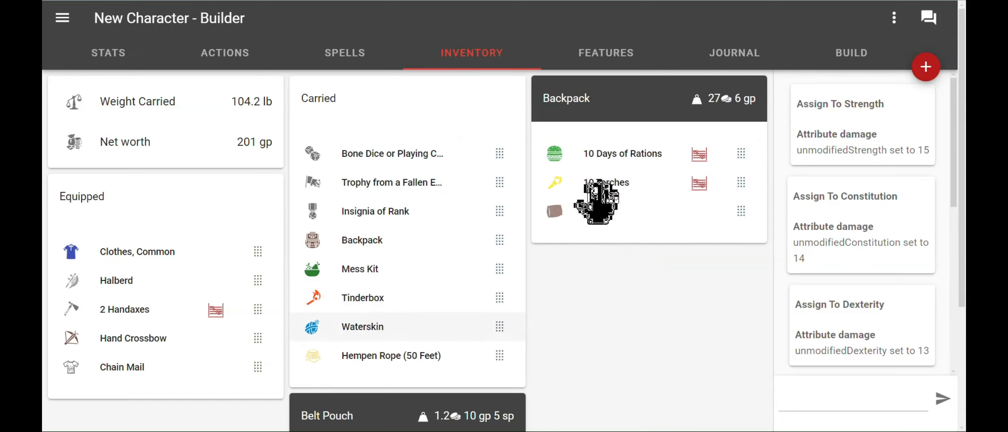
pyautogui.moveTo(571, 238); pyautogui.dragTo(635, 188)
pyautogui.moveTo(496, 266); pyautogui.dragTo(637, 213)
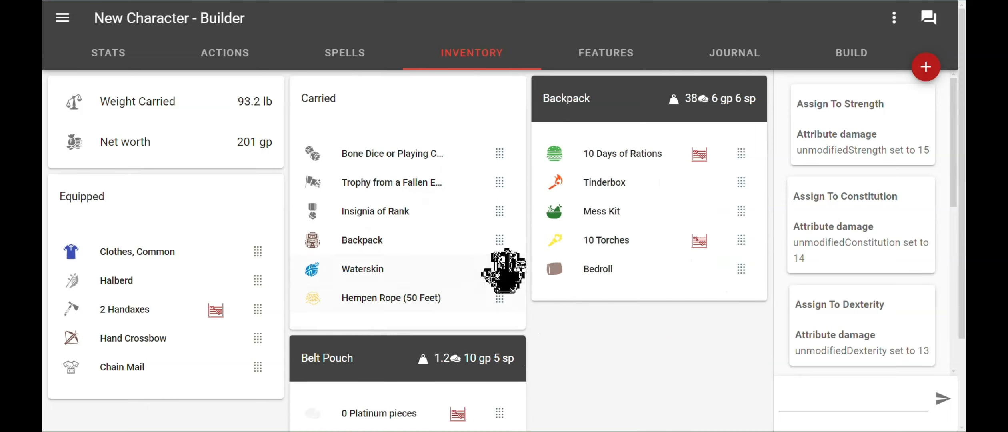
# Move the Waterskin, the Bone Dice and the Trophy from a Fallen Enemy into the Backpack container.
pyautogui.moveTo(499, 268); pyautogui.dragTo(650, 212)
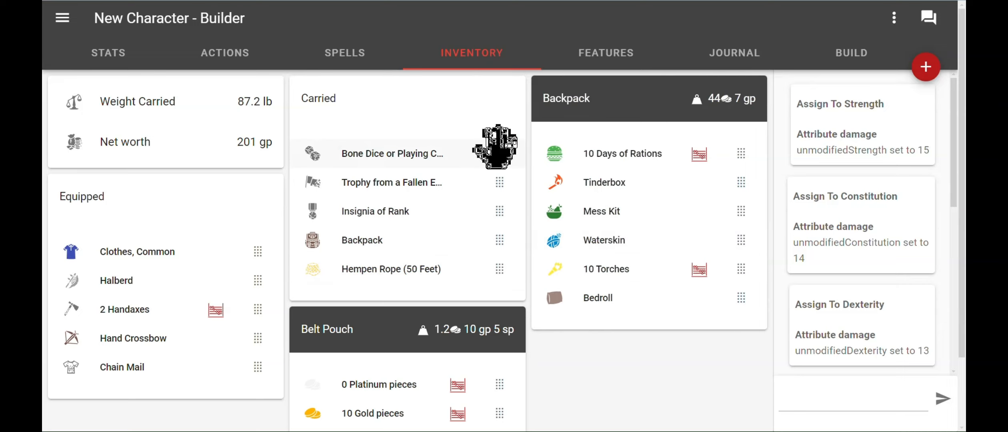
pyautogui.moveTo(499, 154); pyautogui.dragTo(592, 183)
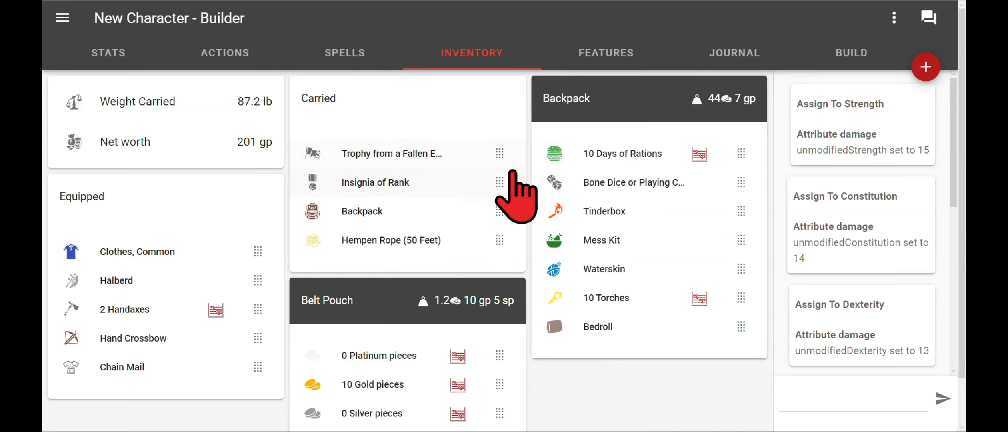
pyautogui.moveTo(502, 154); pyautogui.dragTo(564, 176)
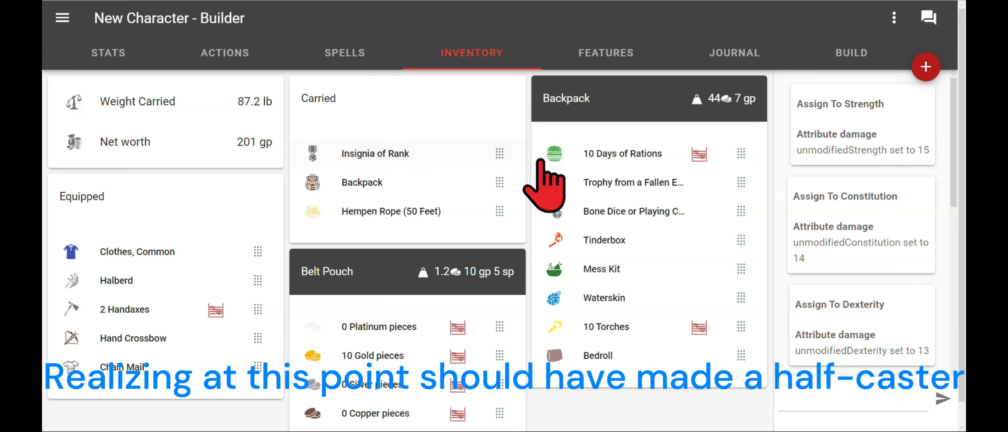
# Look over the character's spells and actions, and check the item selection and details of the Hand Crossbow attack.
pyautogui.scroll(-1, 440, 148)
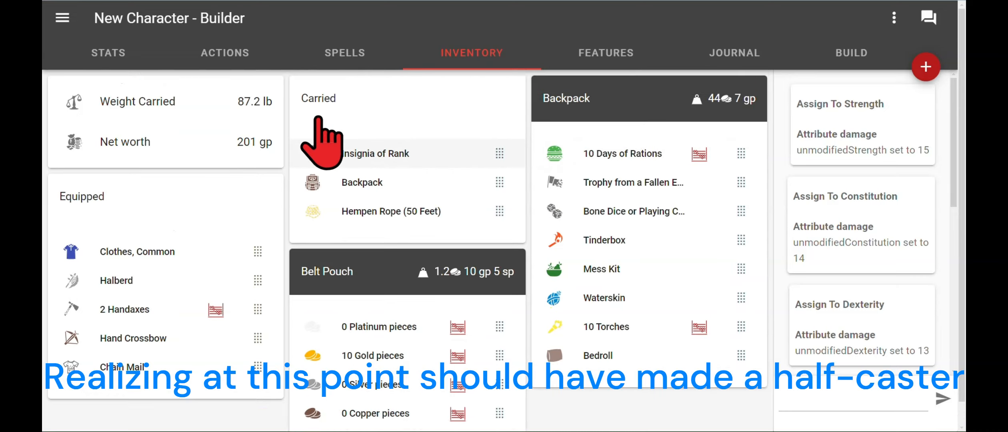
pyautogui.click(344, 56)
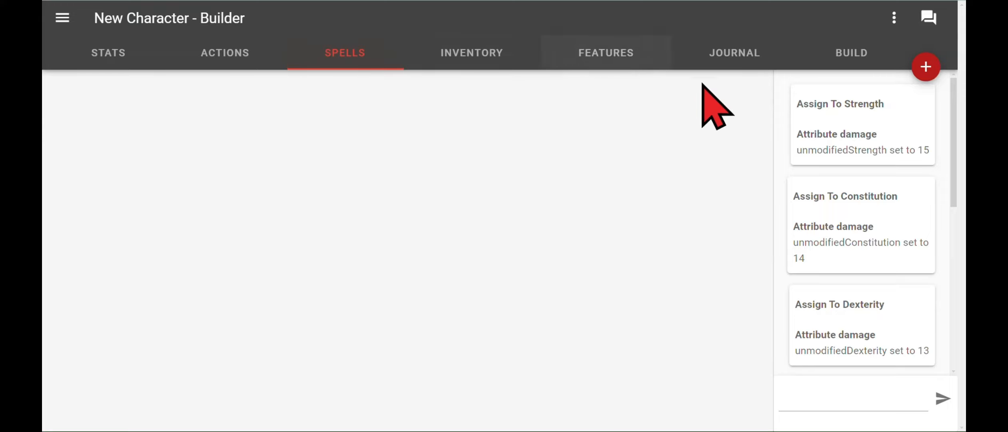
pyautogui.click(238, 56)
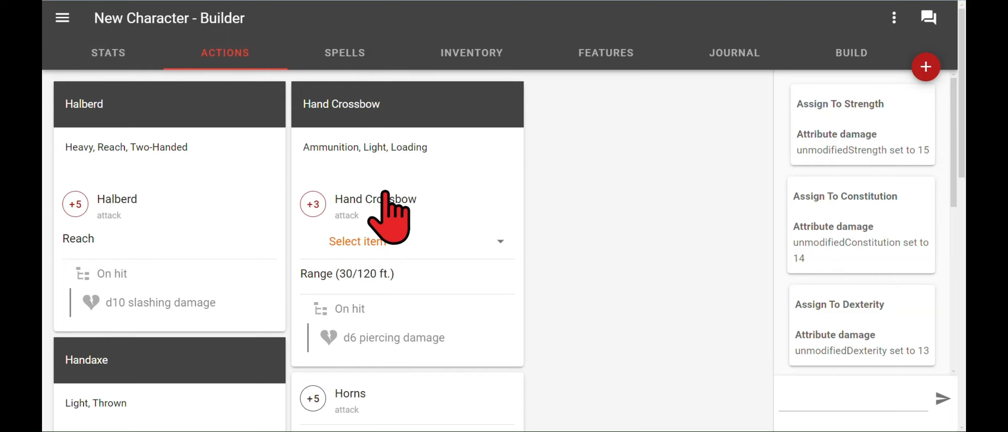
pyautogui.click(371, 240)
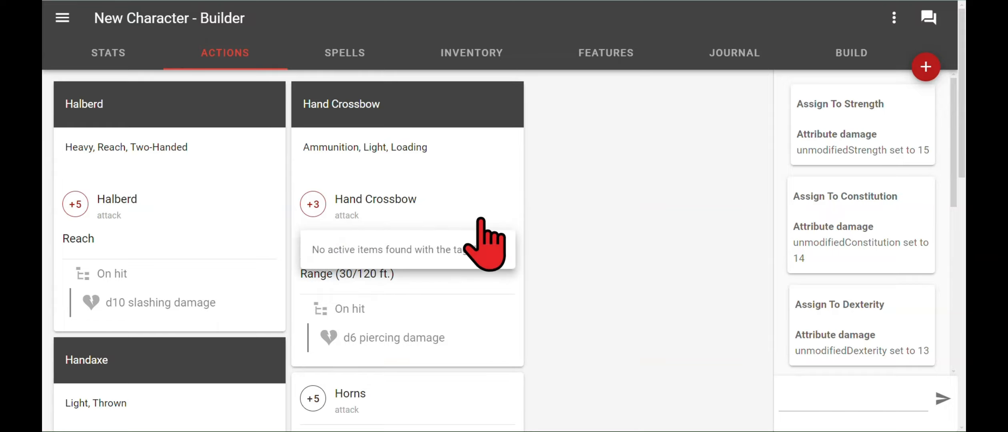
pyautogui.click(483, 240)
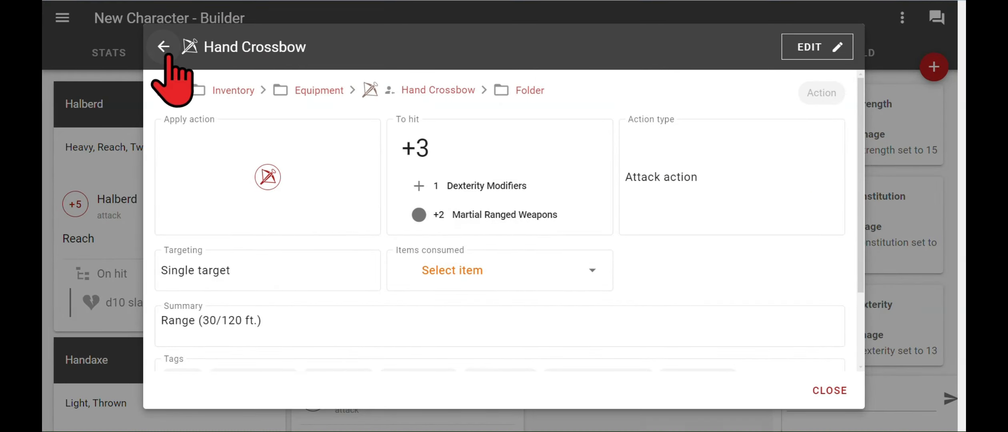
pyautogui.click(168, 55)
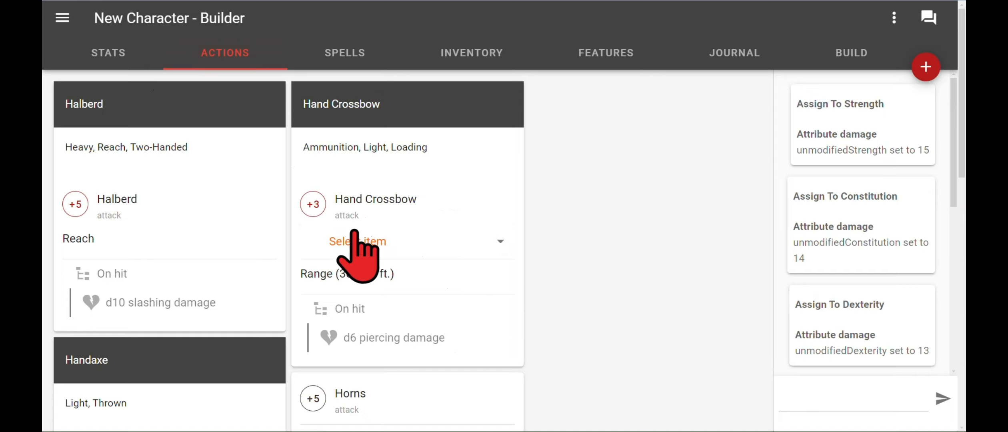
# Review the character's stats, including the weapon, armor, tool and language proficiencies.
pyautogui.click(117, 51)
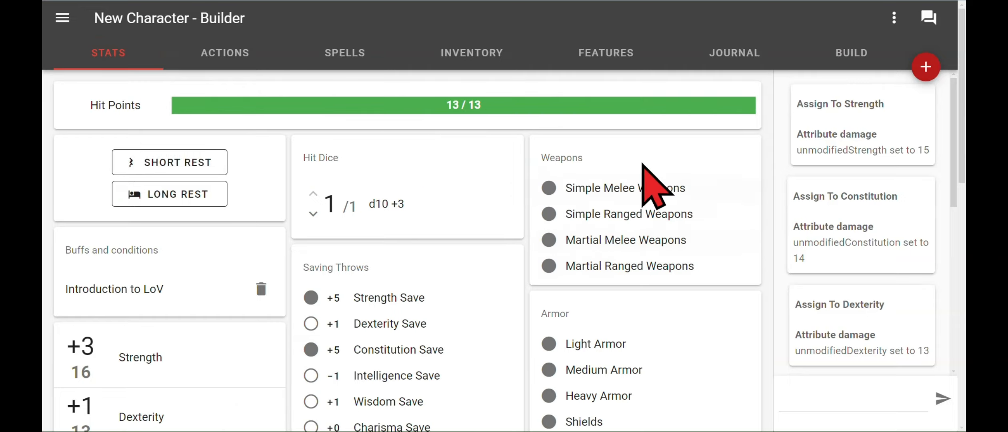
pyautogui.scroll(-3, 630, 195)
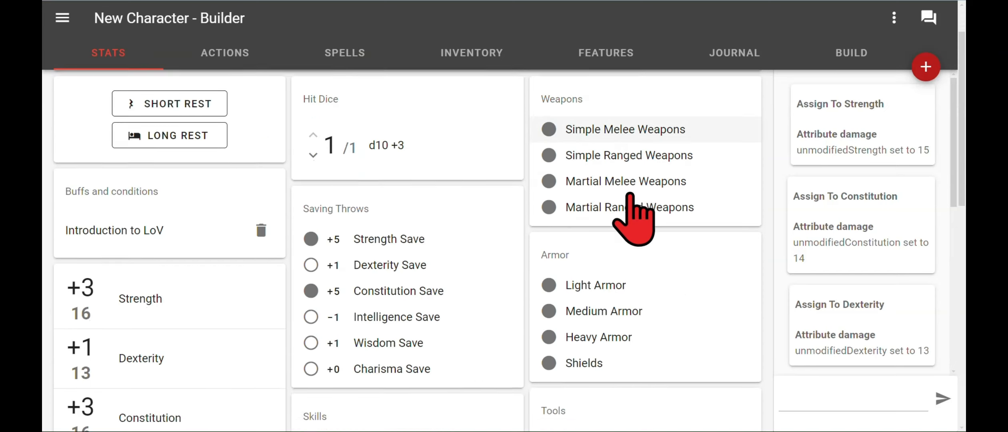
pyautogui.scroll(-3, 704, 241)
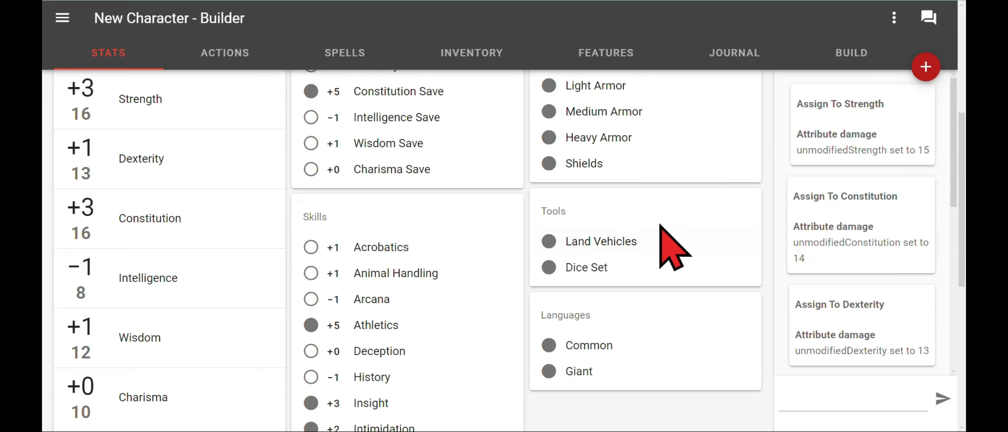
pyautogui.scroll(-2, 658, 224)
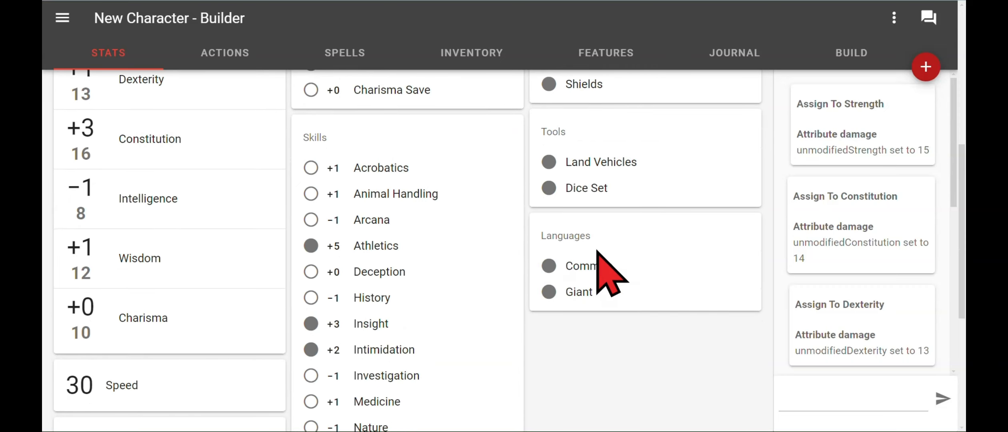
pyautogui.scroll(2, 720, 175)
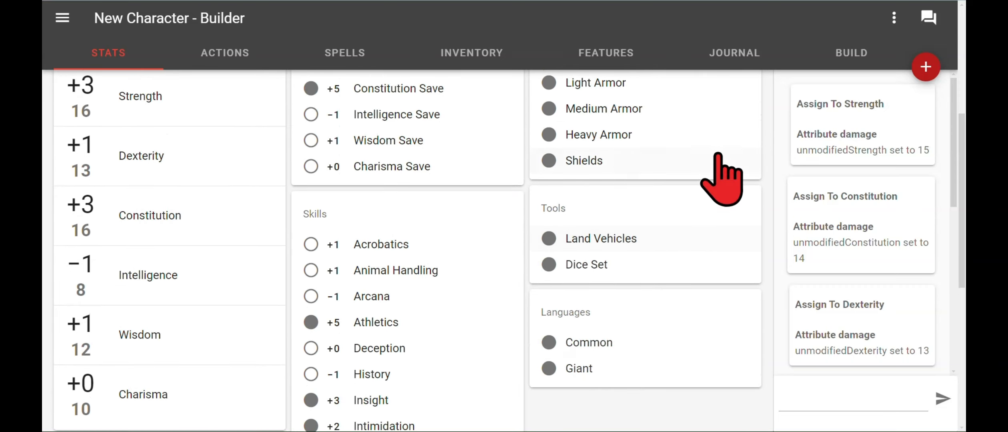
# Read the details of the Land Vehicles tool proficiency, from its source and description down to the activity DCs.
pyautogui.click(615, 239)
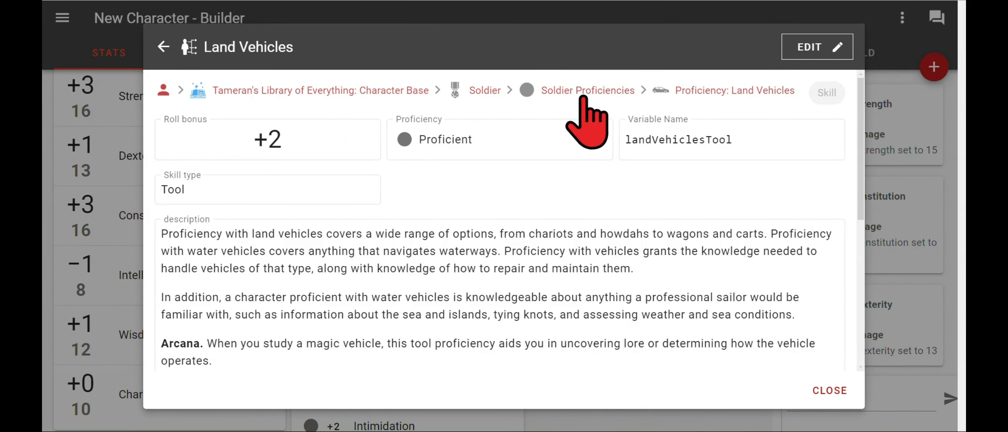
pyautogui.scroll(-5, 589, 314)
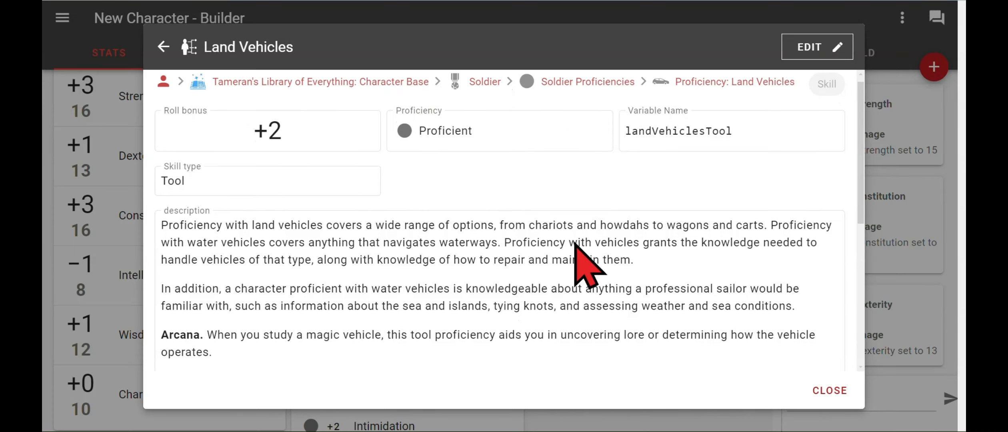
pyautogui.scroll(5, 575, 242)
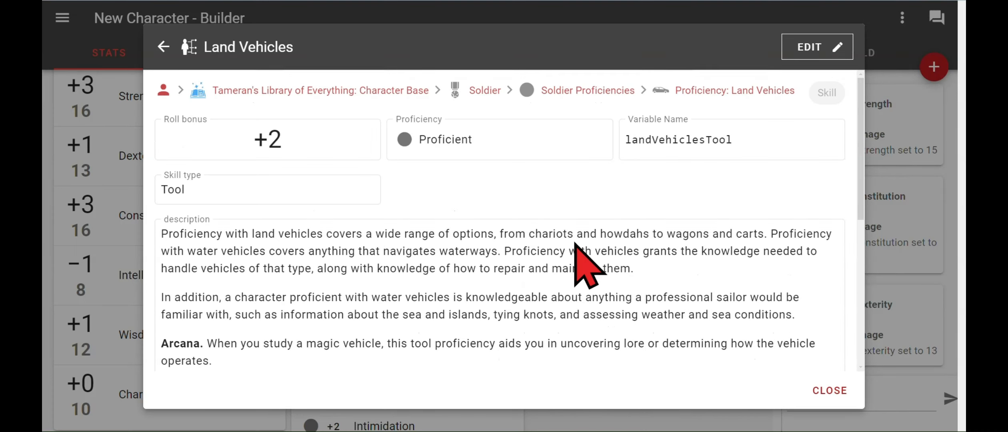
pyautogui.scroll(-7, 340, 288)
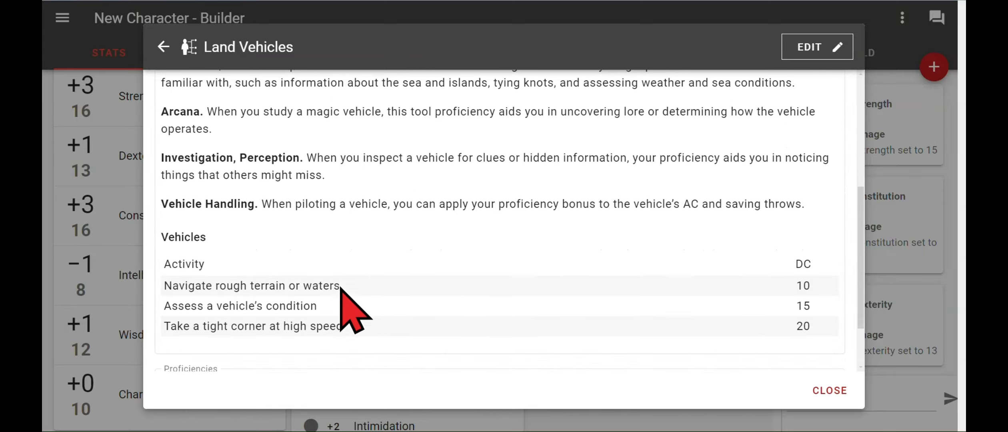
pyautogui.scroll(-2, 341, 288)
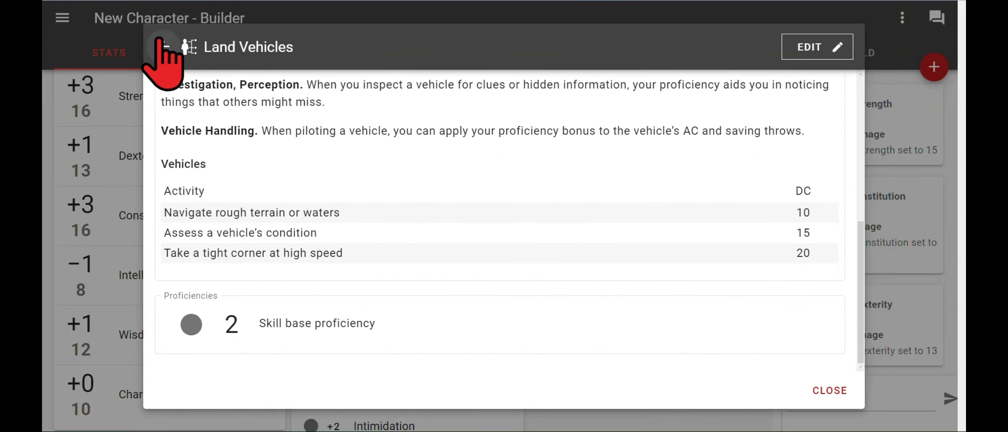
pyautogui.click(161, 41)
# Close the Land Vehicles details and review the character's saving throws, skills, ability scores, speed, armor class, proficiency bonus and initiative.
pyautogui.scroll(5, 538, 260)
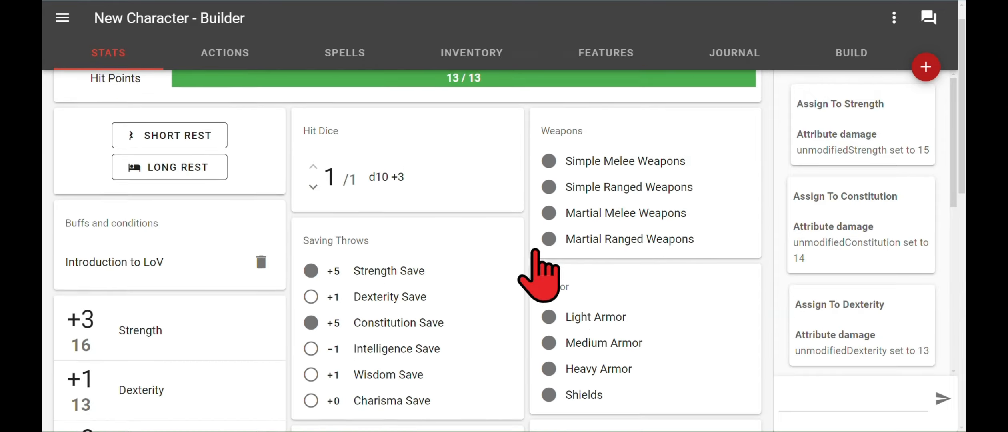
pyautogui.scroll(-1, 379, 286)
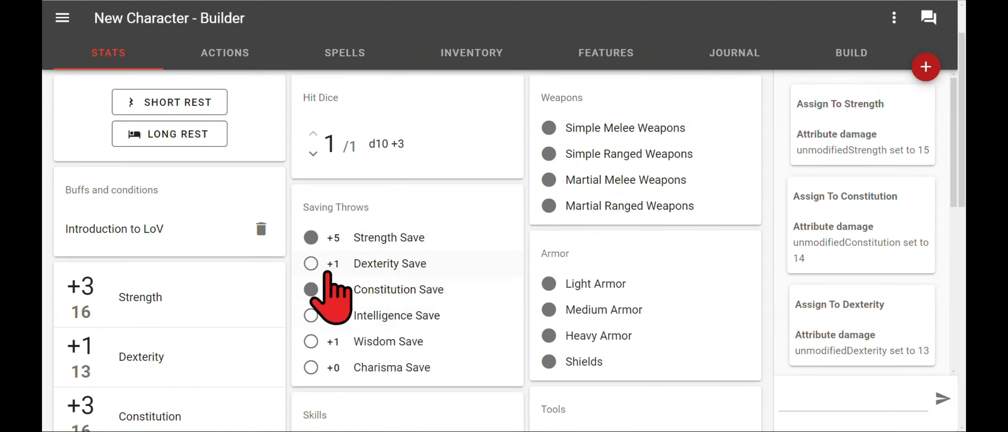
pyautogui.scroll(-8, 330, 296)
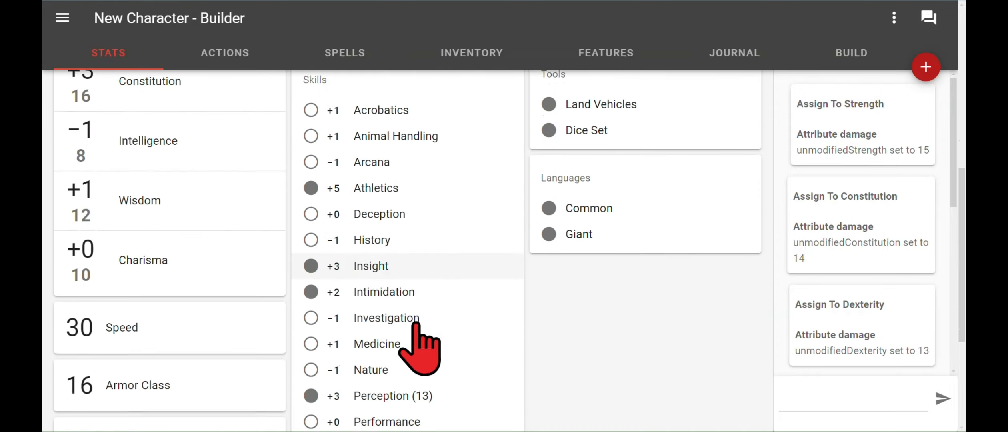
pyautogui.scroll(-5, 416, 324)
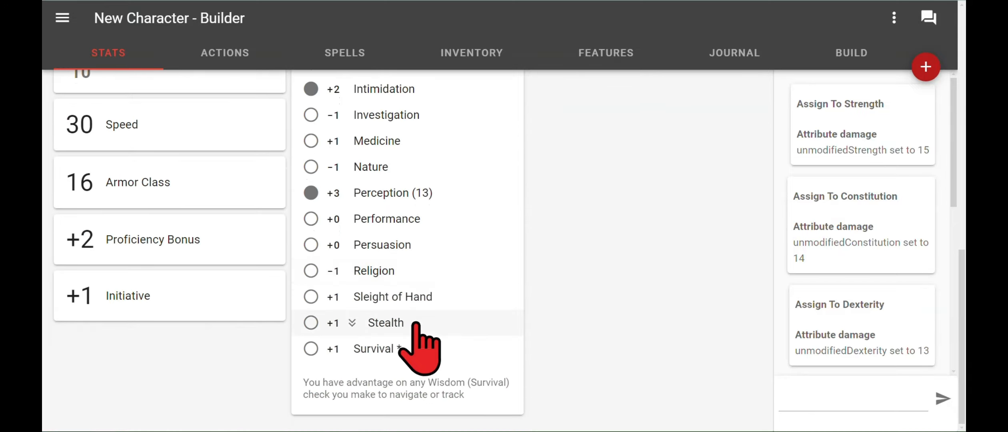
pyautogui.scroll(4, 266, 281)
pyautogui.scroll(-4, 269, 281)
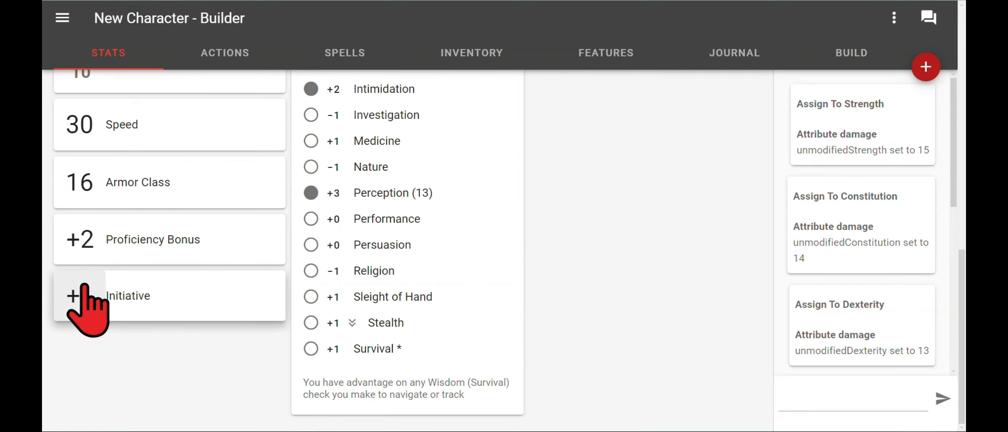
pyautogui.scroll(2, 89, 267)
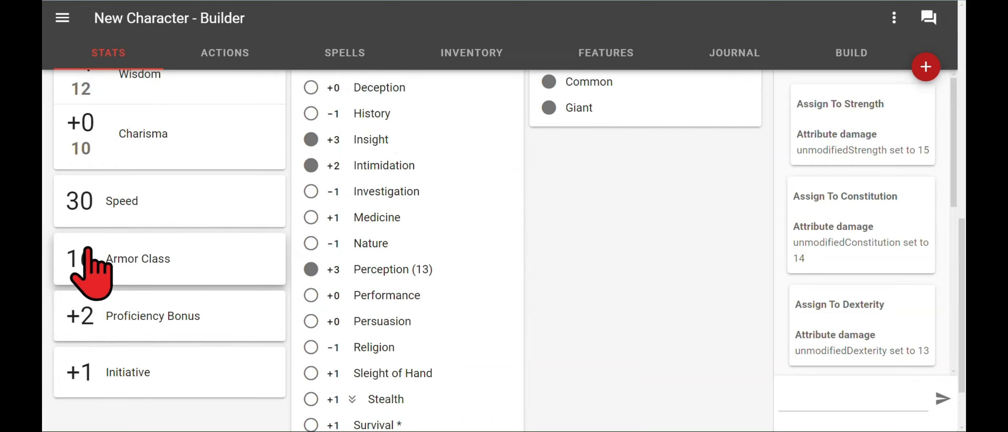
pyautogui.scroll(9, 89, 268)
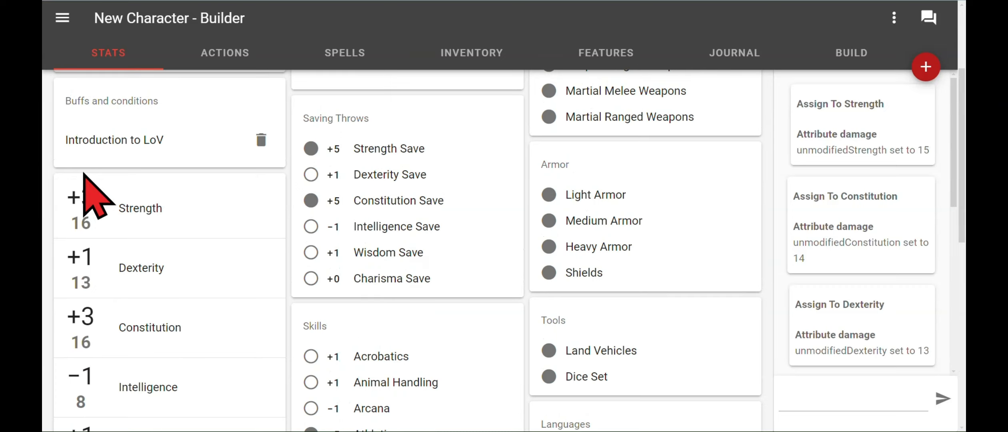
pyautogui.scroll(4, 166, 192)
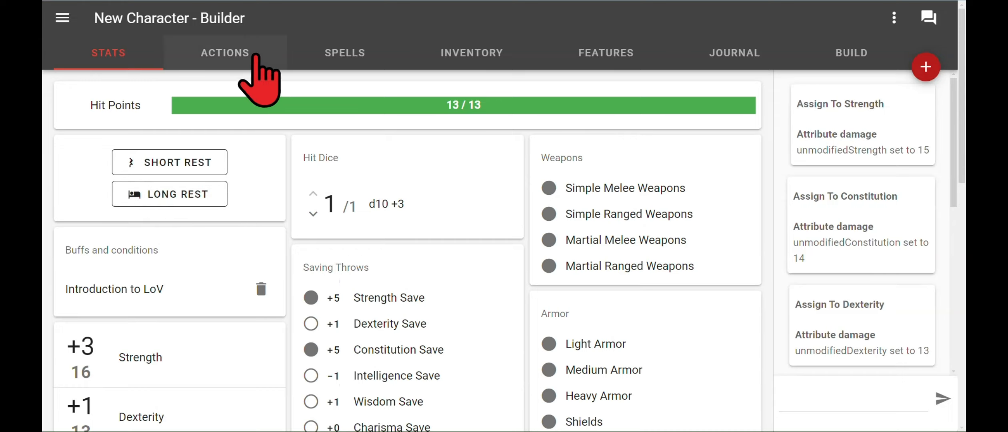
# Check the Halberd attack's roll options, and look over the character's other attacks and the spells.
pyautogui.click(226, 51)
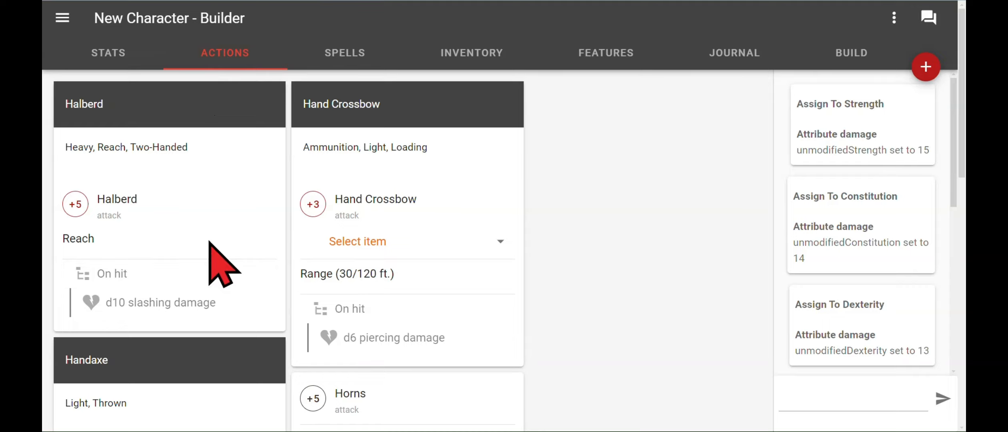
pyautogui.click(75, 205)
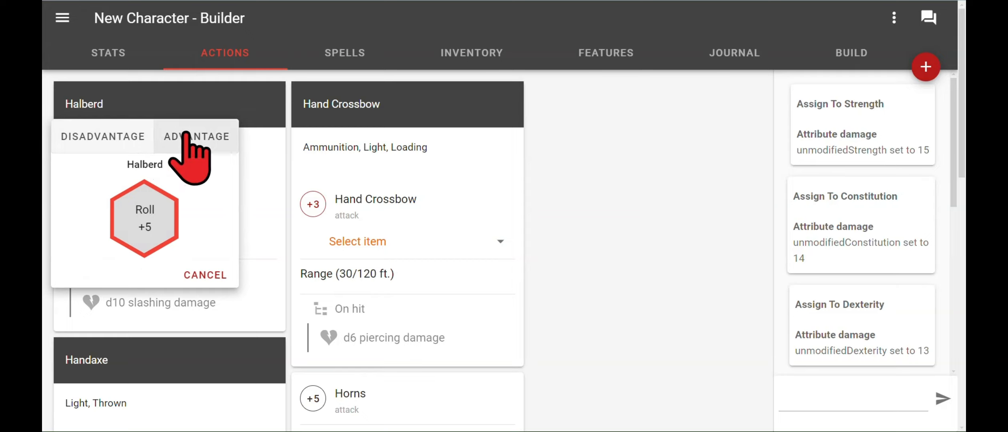
pyautogui.click(149, 216)
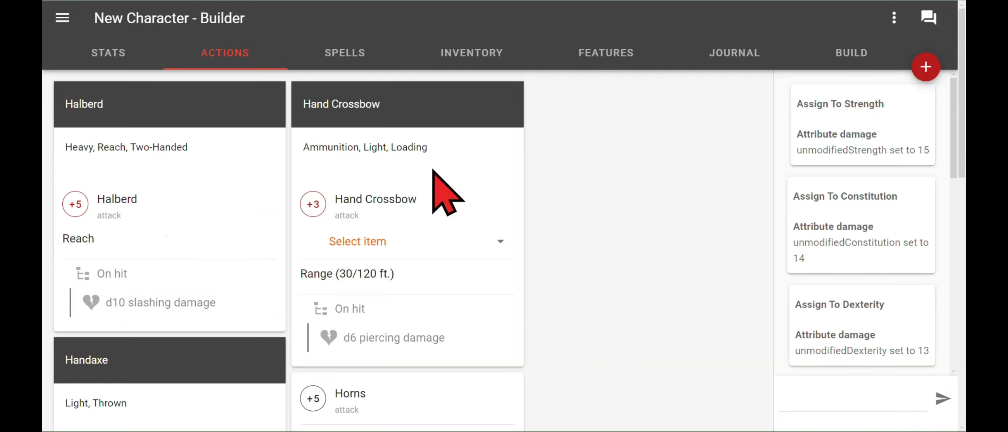
pyautogui.scroll(-2, 644, 207)
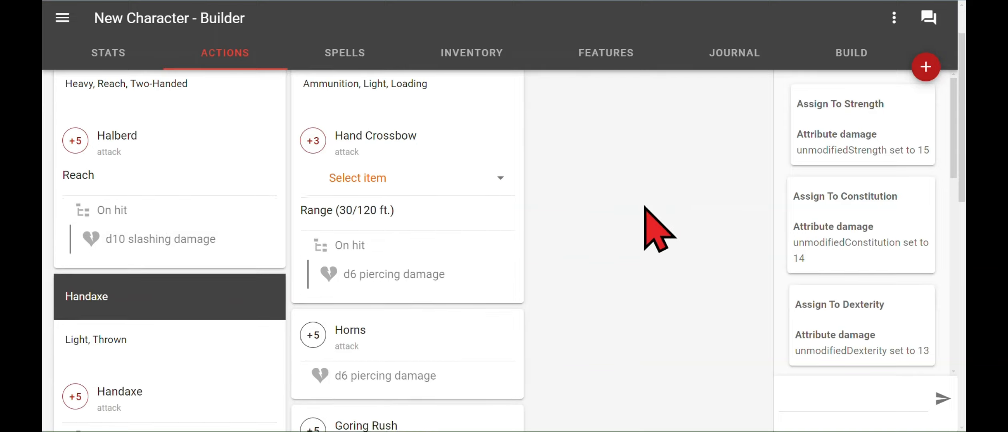
pyautogui.scroll(-1, 644, 207)
pyautogui.scroll(3, 645, 207)
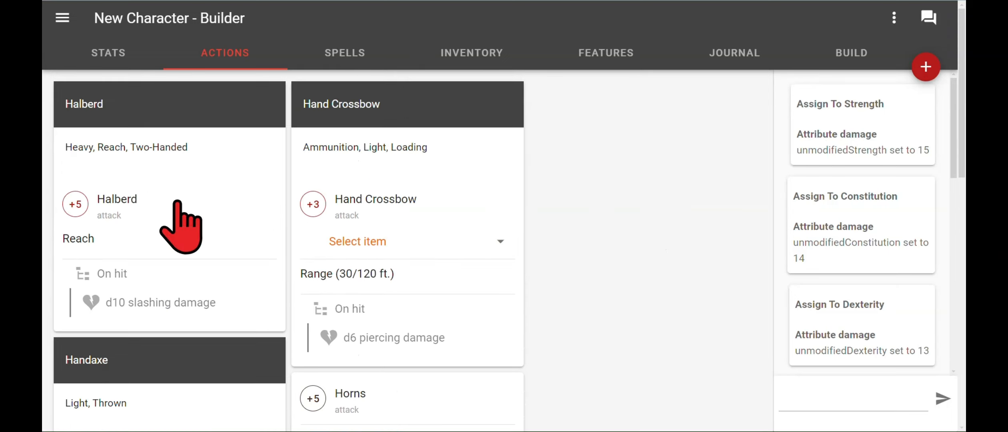
pyautogui.click(351, 50)
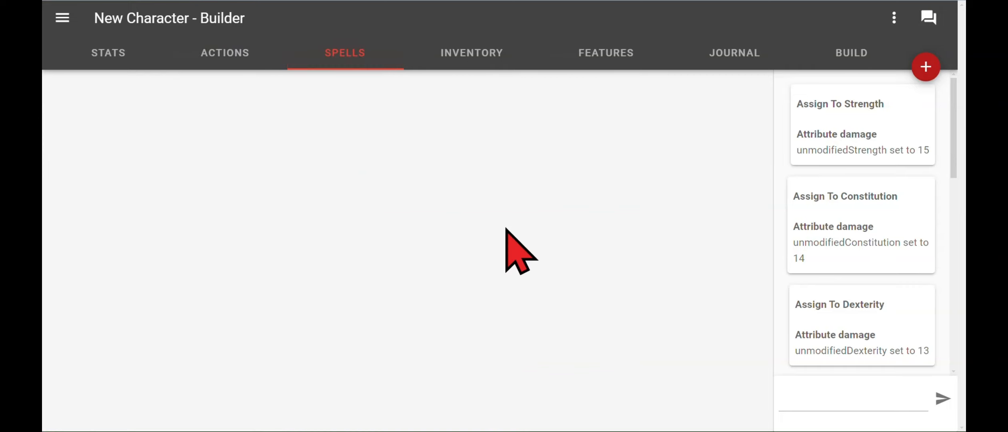
# Level up the Fighter class in the character build by inserting Fighter 2, Fighter 3 and Fighter 4.
pyautogui.click(852, 46)
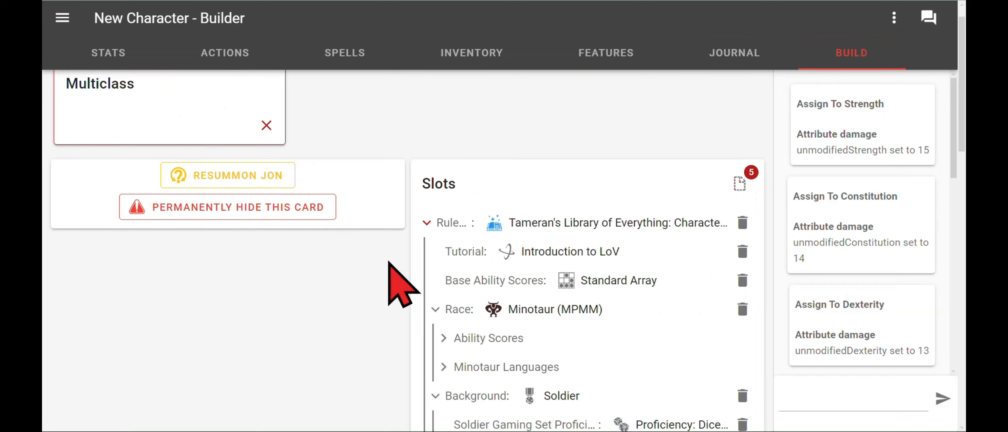
pyautogui.scroll(-10, 389, 262)
pyautogui.scroll(-3, 388, 262)
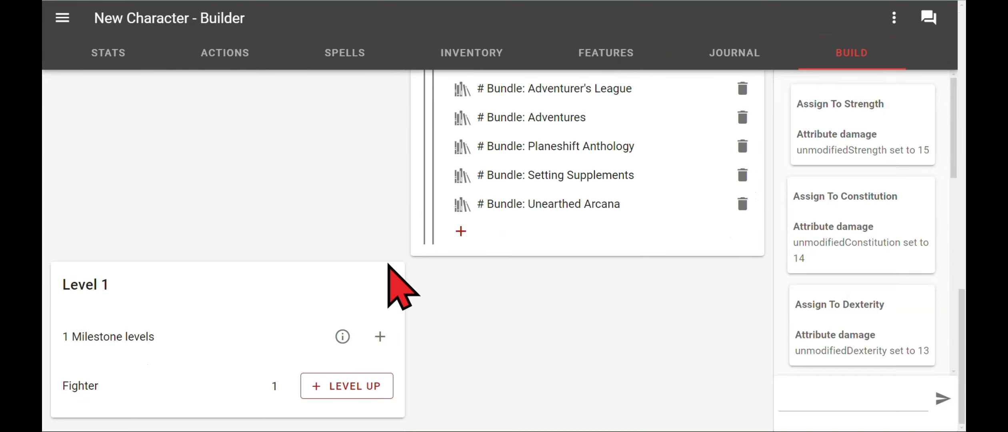
pyautogui.click(350, 380)
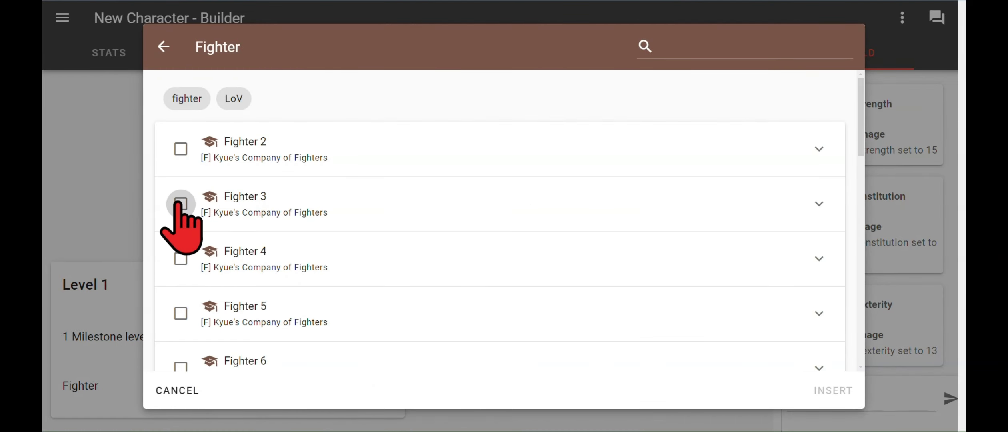
pyautogui.click(181, 258)
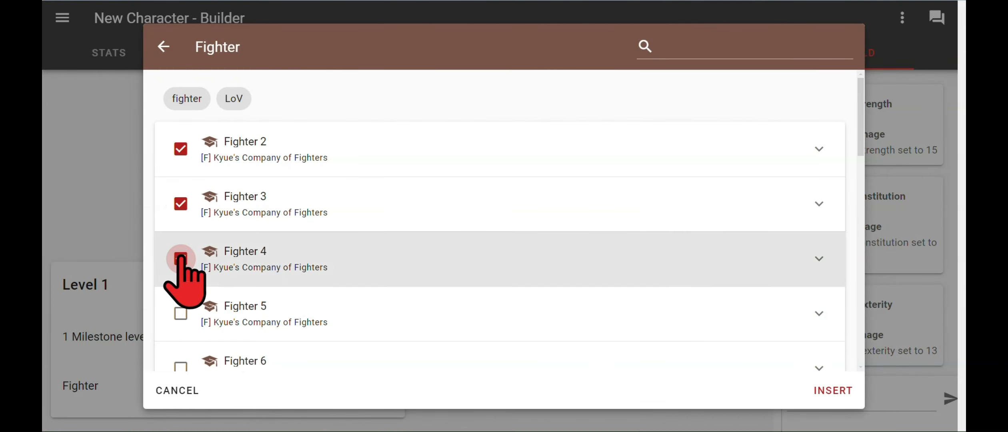
pyautogui.click(831, 389)
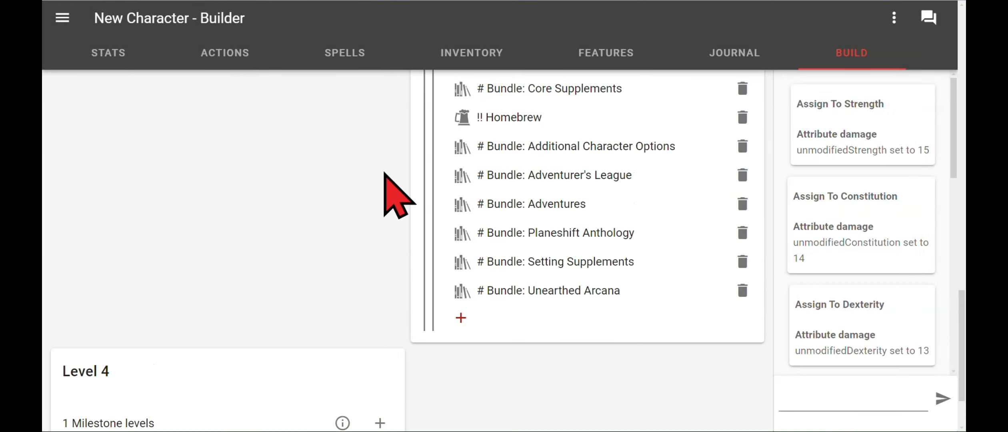
# Look over the newly unlocked build slots and fill the Martial Archtype slot with Battle Master.
pyautogui.scroll(10, 394, 192)
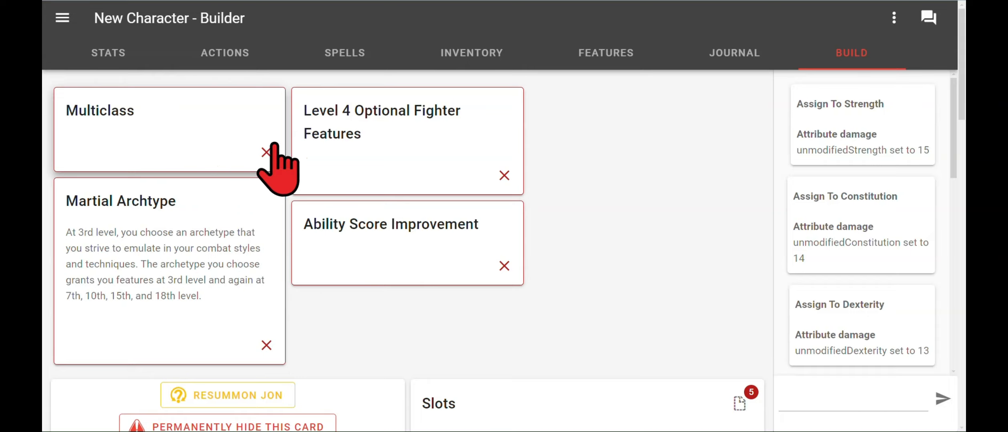
pyautogui.scroll(-1, 418, 193)
pyautogui.scroll(-15, 419, 193)
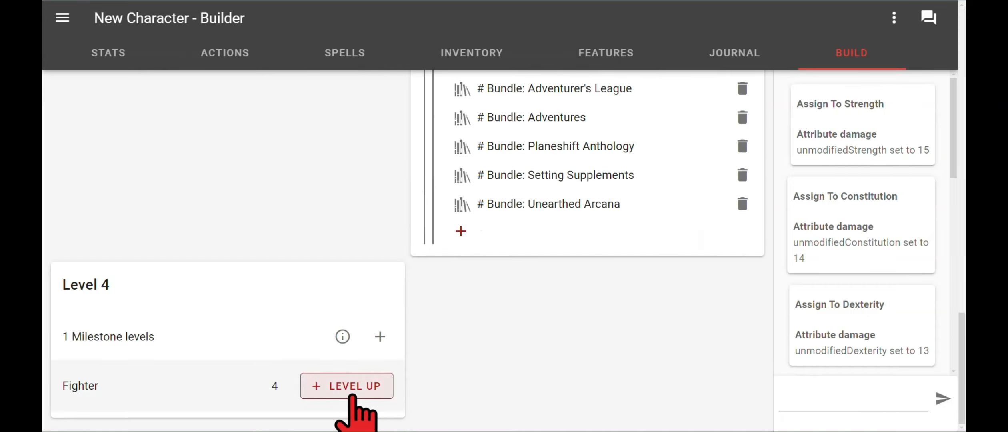
pyautogui.scroll(15, 322, 198)
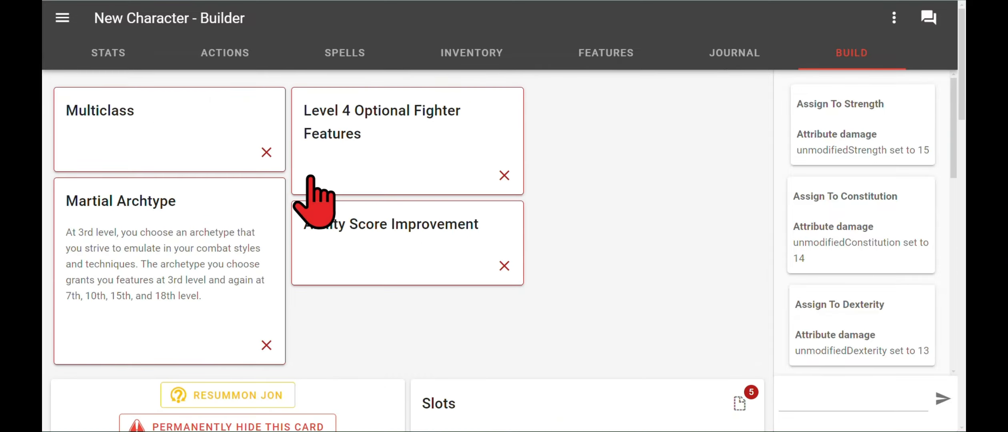
pyautogui.scroll(-10, 360, 256)
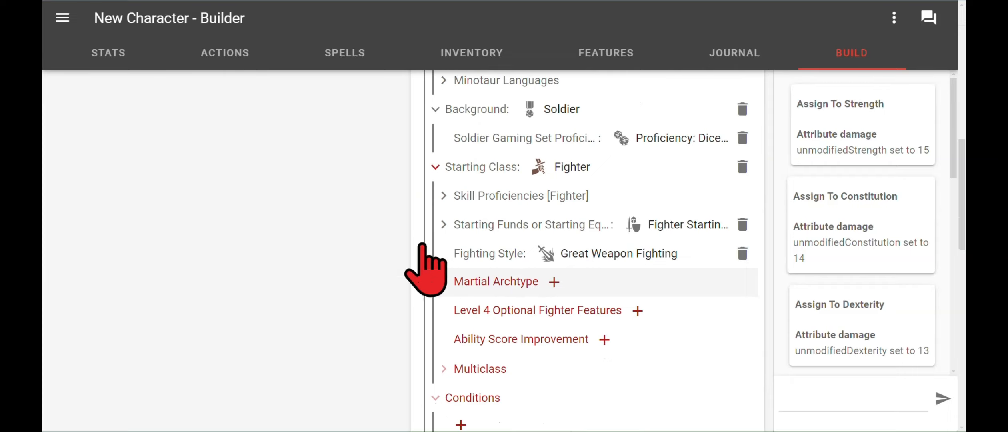
pyautogui.scroll(10, 360, 224)
pyautogui.click(208, 228)
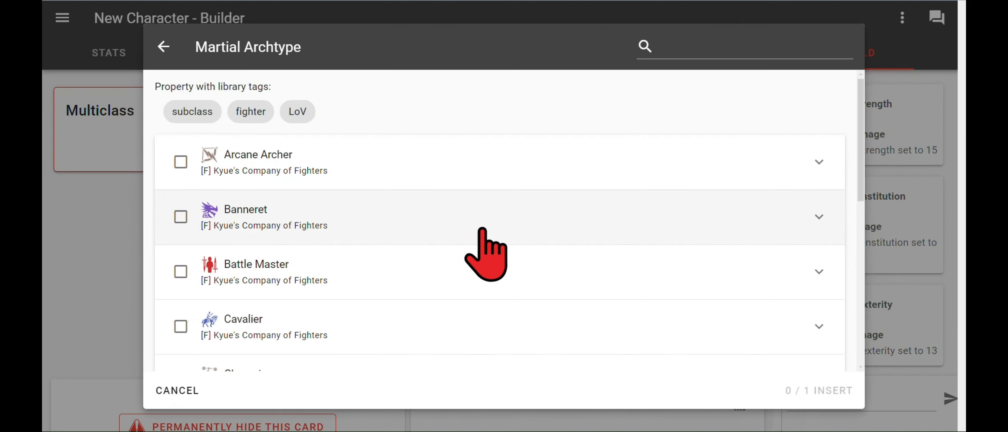
pyautogui.scroll(-1, 483, 240)
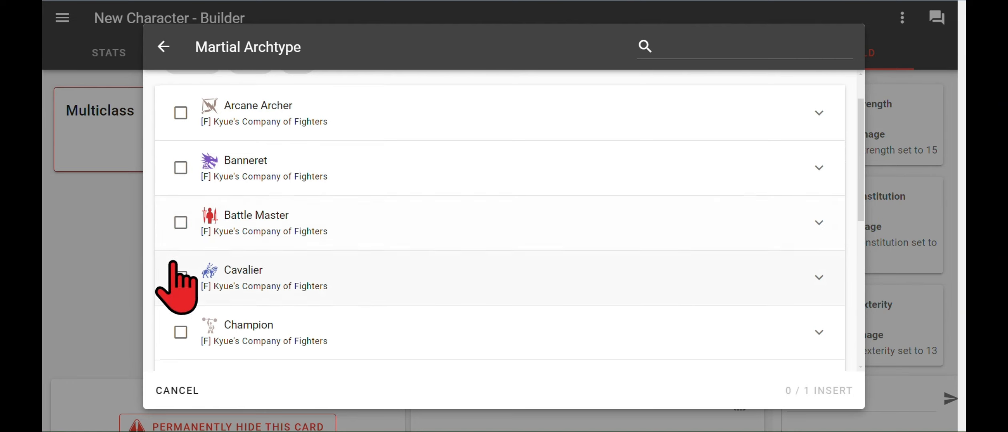
pyautogui.click(182, 222)
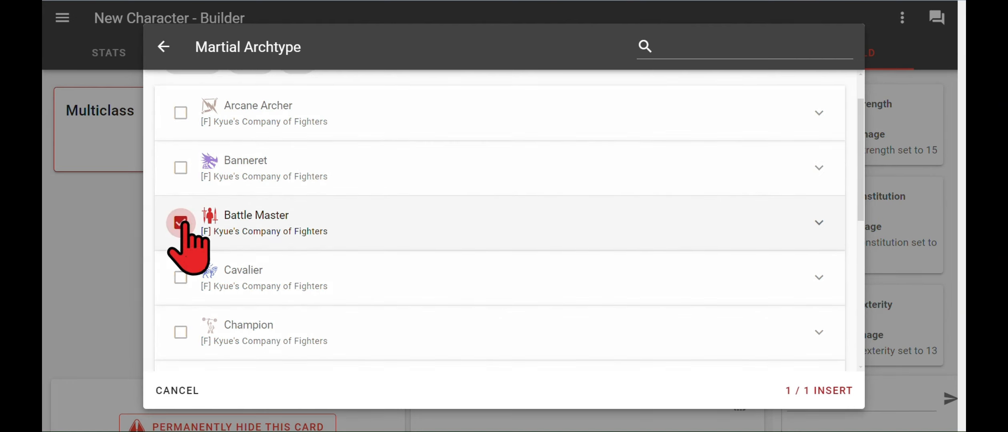
pyautogui.click(798, 389)
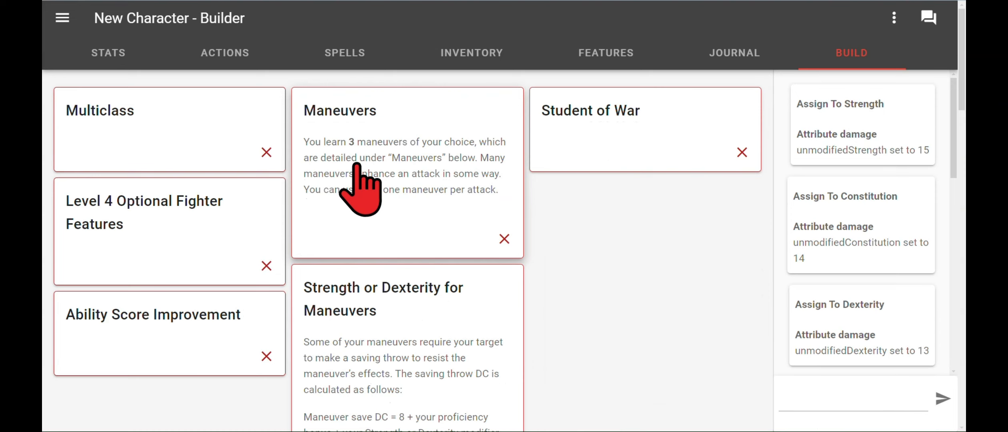
# Fill the Maneuvers slot with Trip Attack, Riposte and Parry.
pyautogui.click(357, 164)
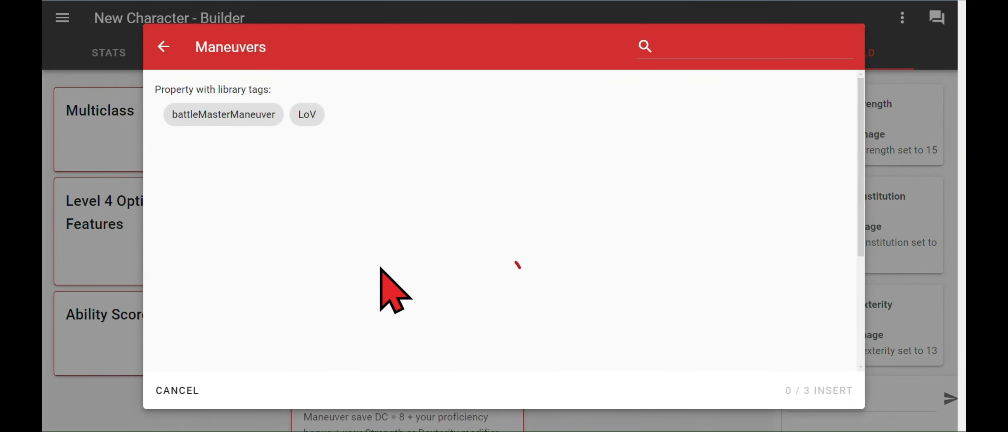
pyautogui.scroll(-1, 337, 240)
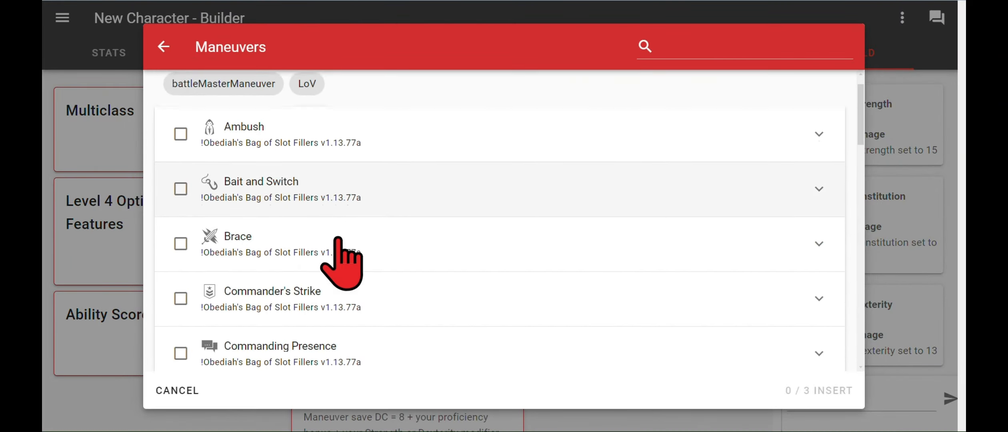
pyautogui.scroll(-15, 338, 239)
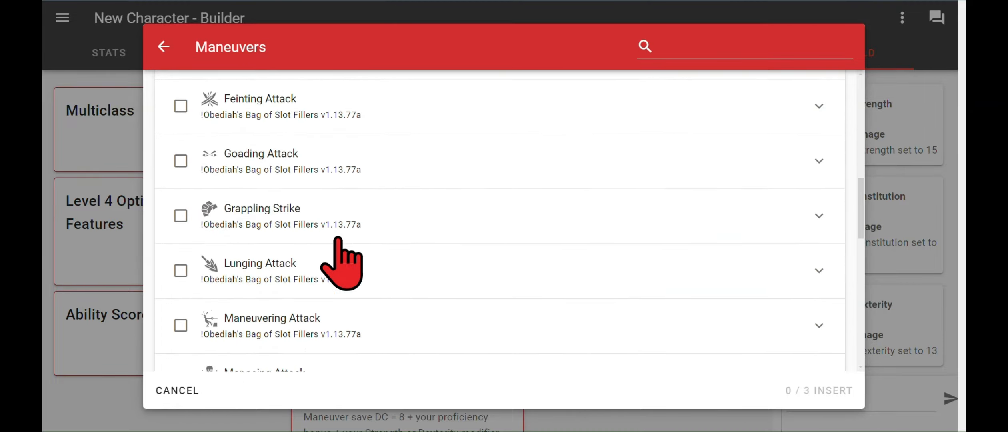
pyautogui.scroll(-3, 338, 240)
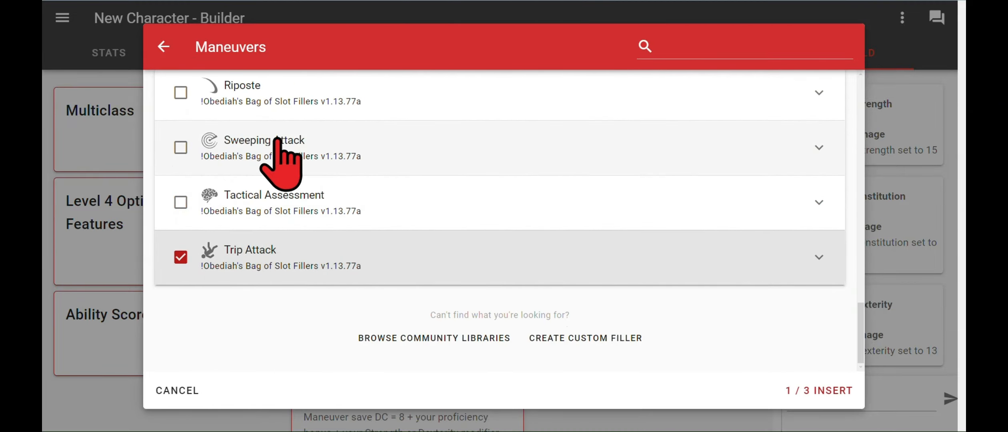
pyautogui.scroll(3, 281, 154)
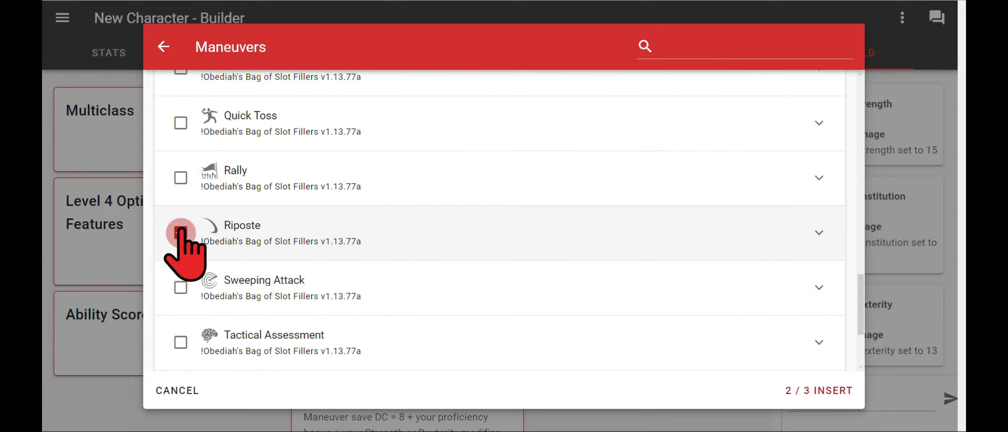
pyautogui.scroll(5, 298, 152)
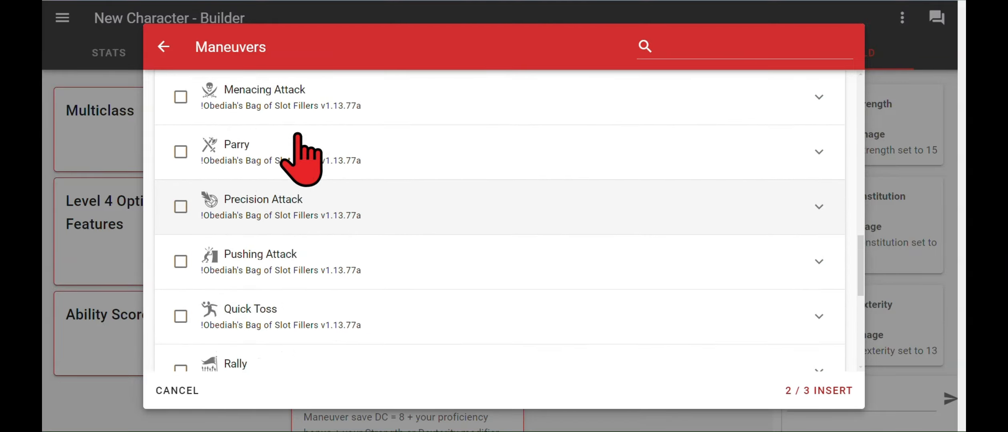
pyautogui.scroll(1, 300, 158)
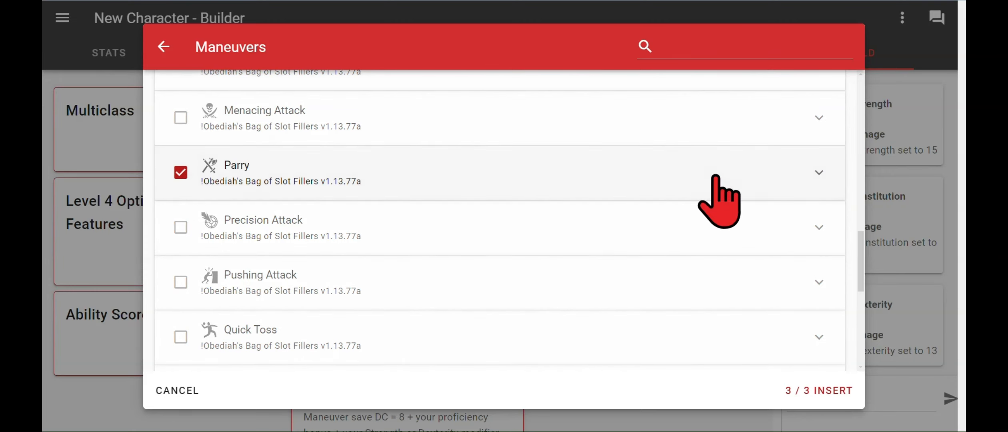
pyautogui.click(810, 387)
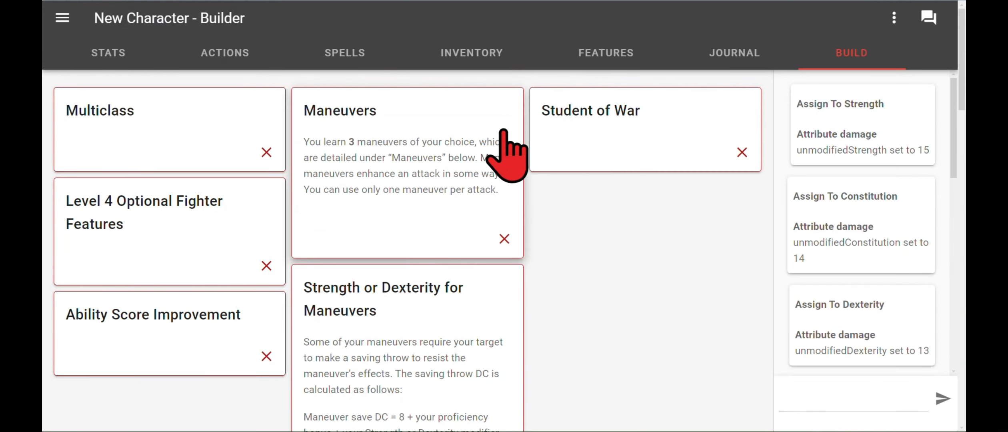
# Fill the Strength or Dexterity for Maneuvers slot with Maneuver Save DC (Strength).
pyautogui.click(461, 326)
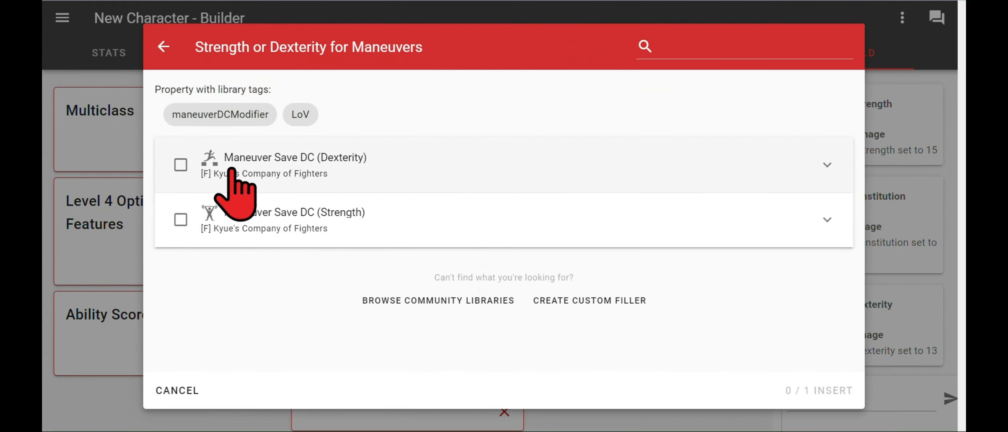
pyautogui.click(180, 220)
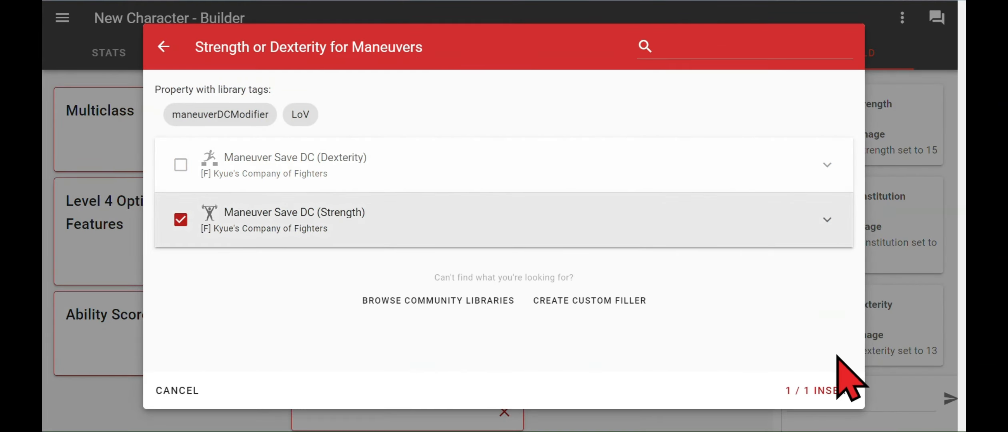
pyautogui.click(825, 390)
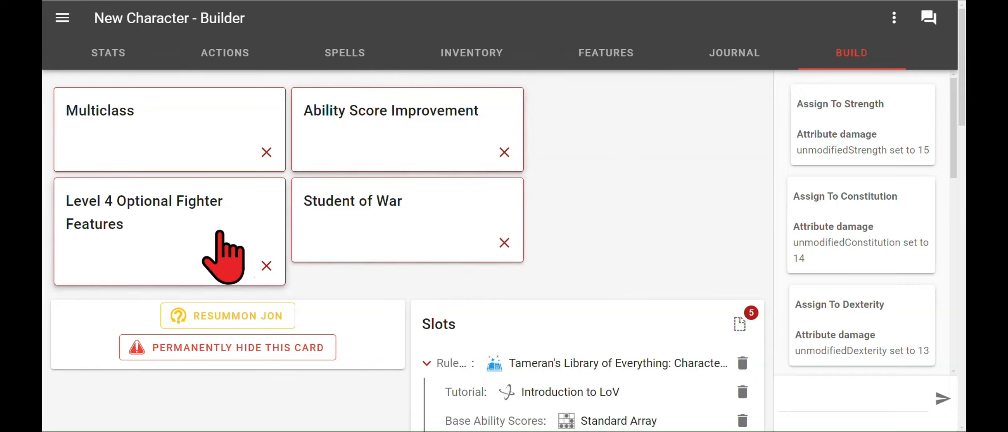
# Fill the Student of War slot with the Cook's utensils proficiency.
pyautogui.click(320, 212)
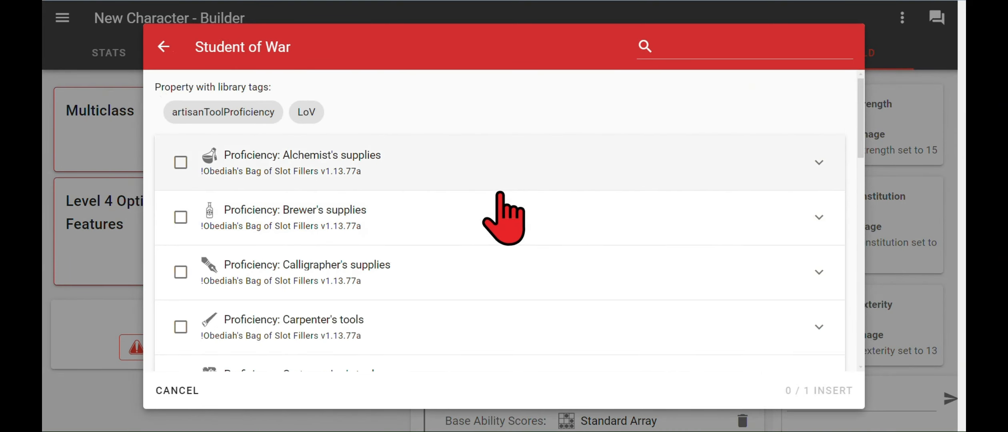
pyautogui.scroll(-2, 499, 194)
pyautogui.scroll(-4, 499, 194)
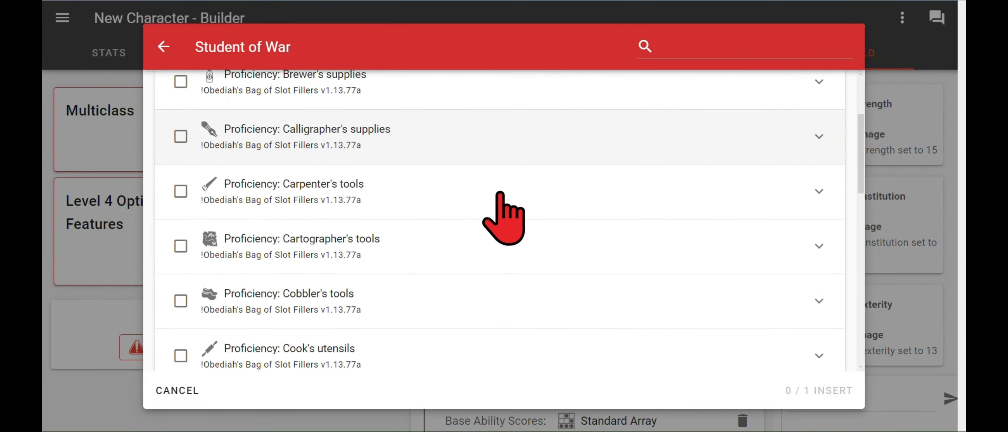
pyautogui.scroll(2, 285, 176)
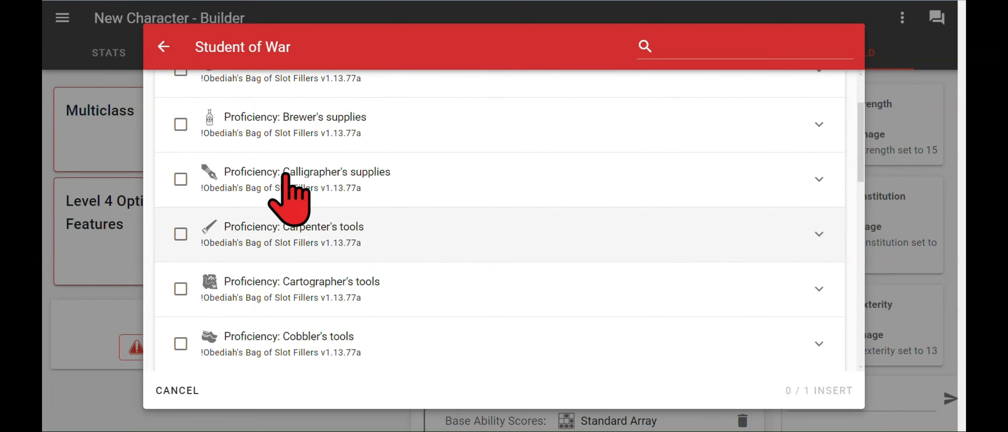
pyautogui.scroll(-3, 285, 175)
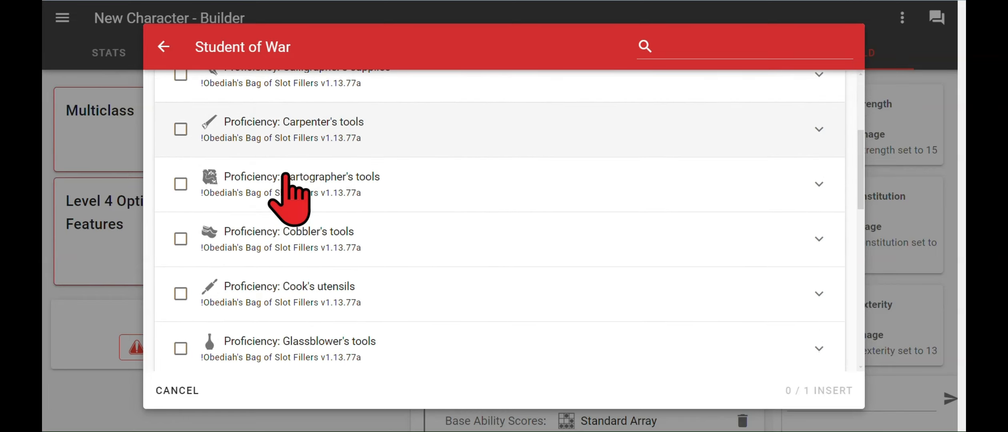
pyautogui.click(180, 294)
pyautogui.click(807, 391)
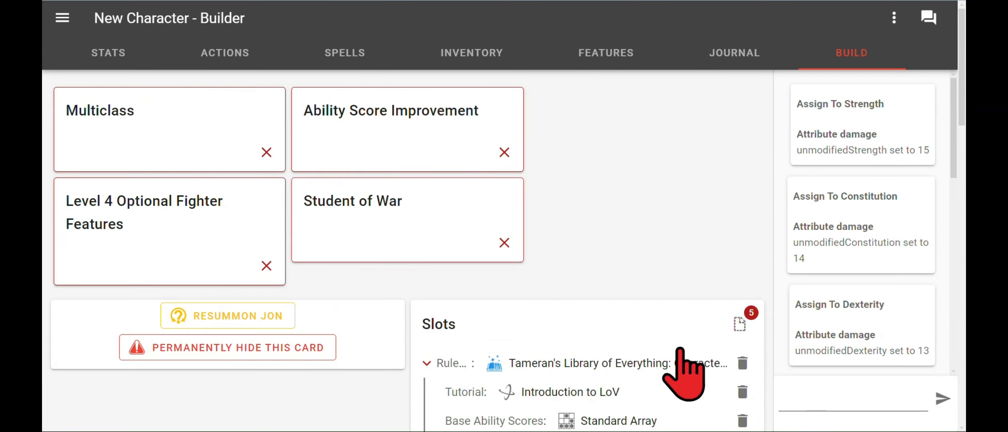
# Fill the Level 4 Optional Fighter Features slot with Martial Versatility [Fighter] and the Ability Score Improvement slot with Feat.
pyautogui.click(221, 234)
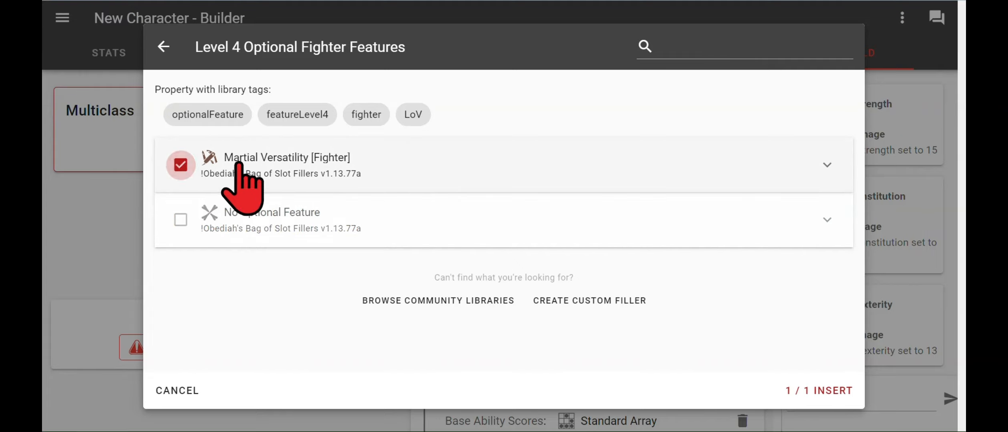
pyautogui.click(794, 390)
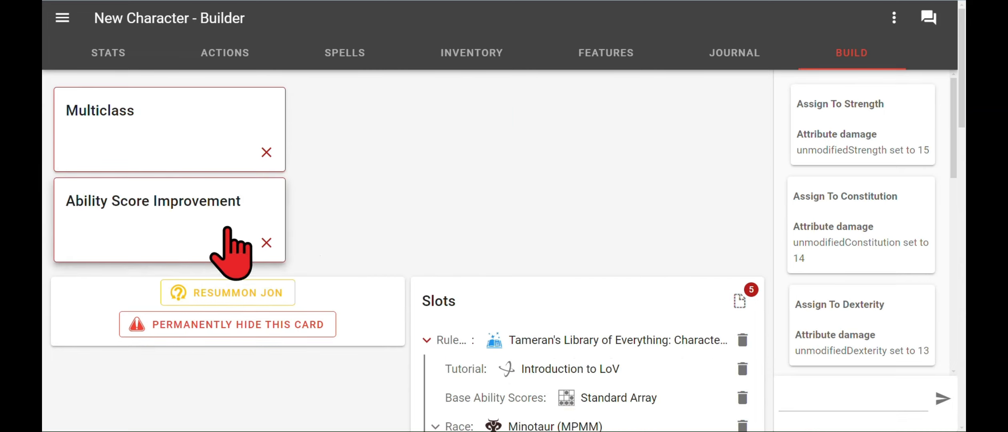
pyautogui.click(188, 226)
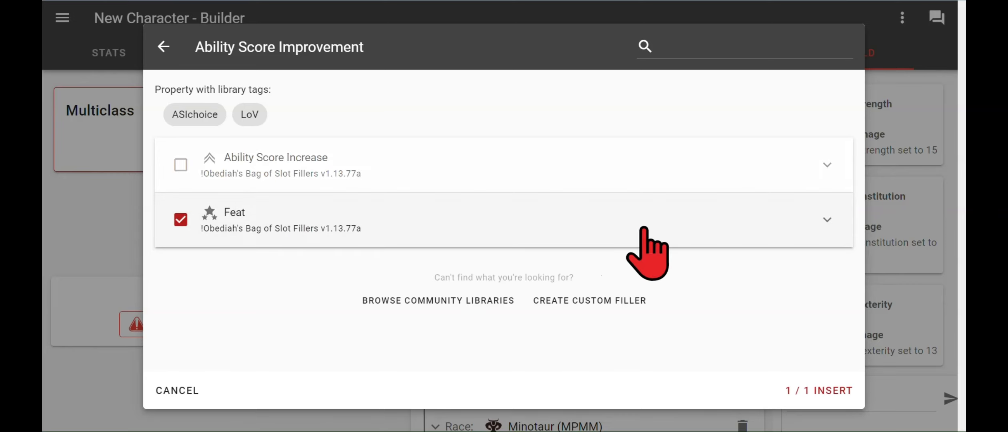
pyautogui.click(797, 384)
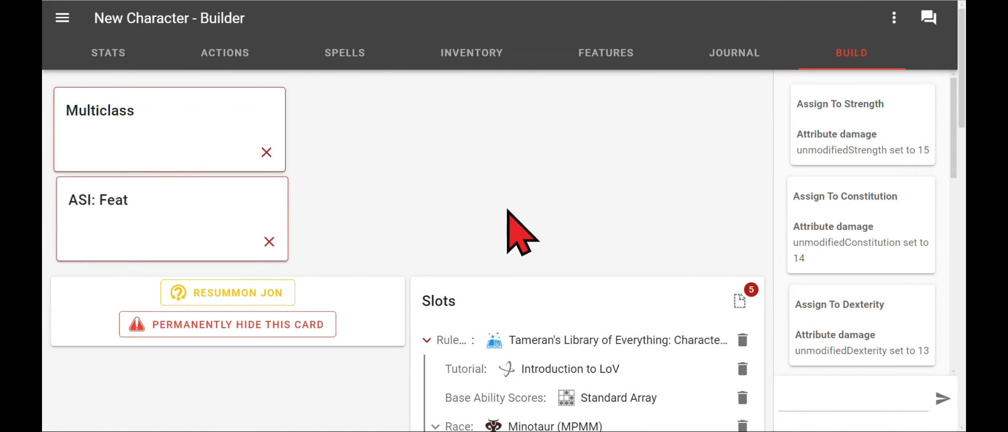
# Fill the ASI: Feat slot with Fey Touched, reading the feat's summary before inserting it.
pyautogui.click(187, 239)
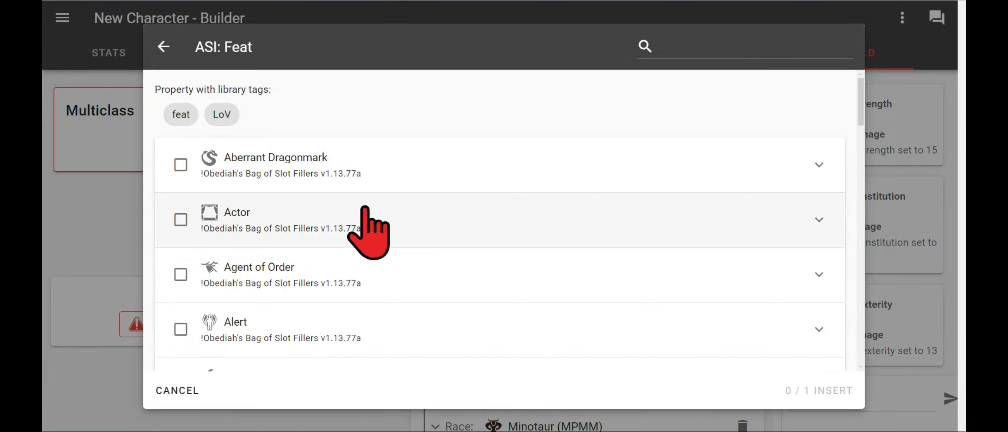
pyautogui.scroll(-15, 348, 276)
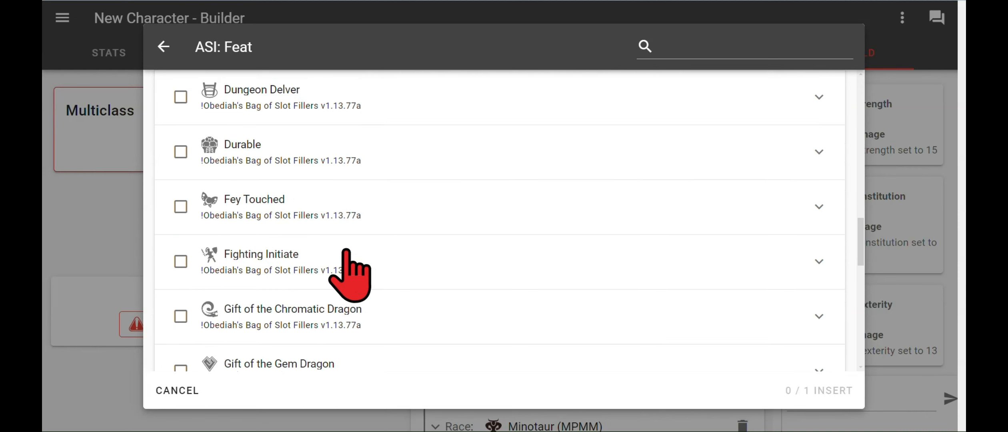
pyautogui.click(298, 216)
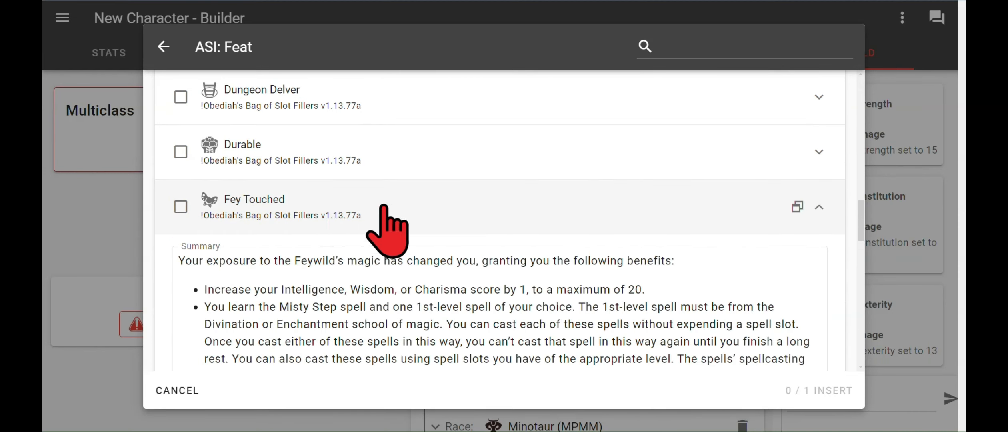
pyautogui.click(181, 206)
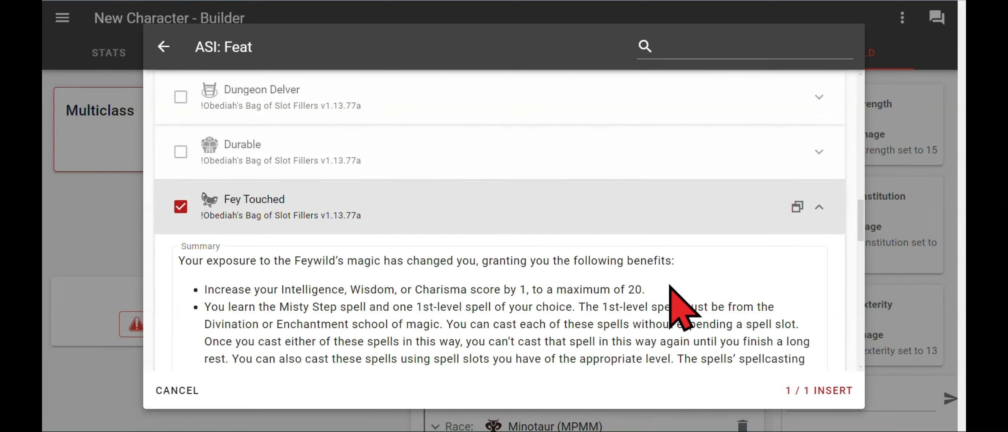
pyautogui.scroll(-2, 720, 304)
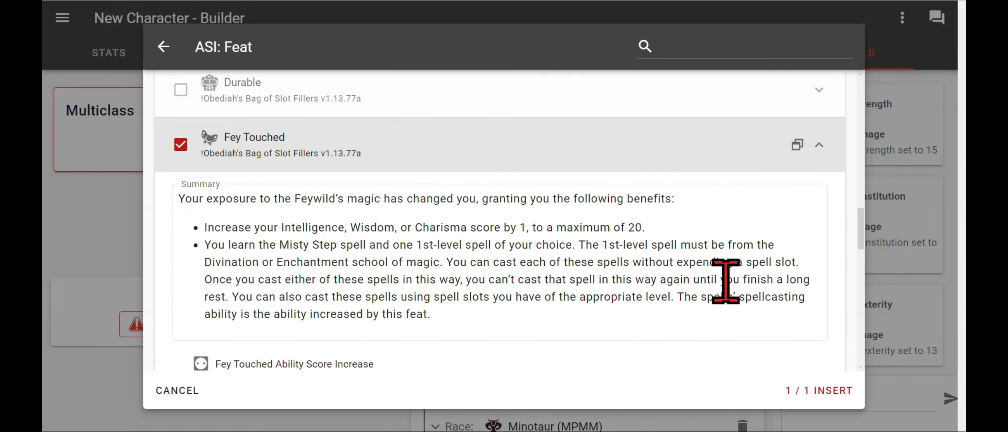
pyautogui.scroll(-2, 725, 280)
pyautogui.scroll(-1, 726, 282)
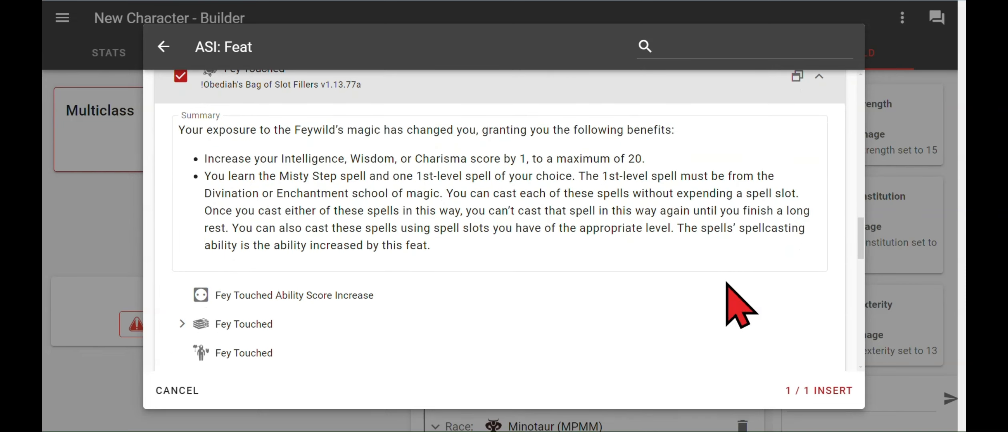
pyautogui.click(797, 393)
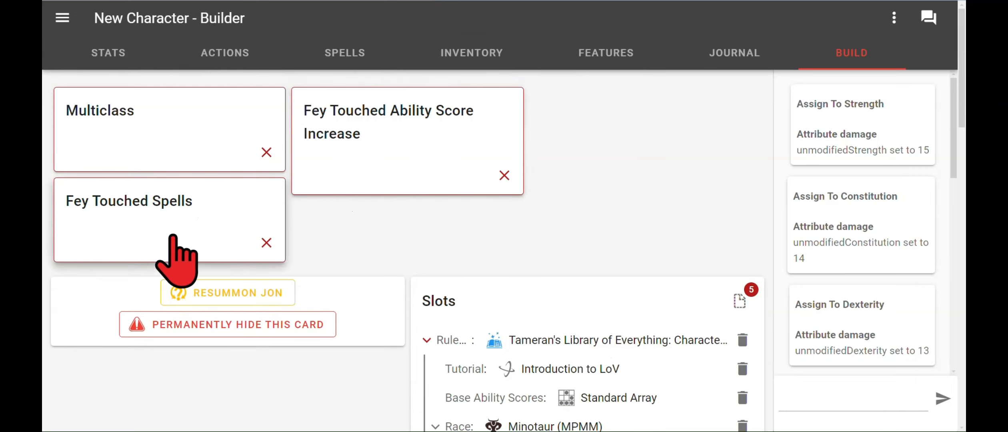
# Check the character's ability scores and fill the Fey Touched Ability Score Increase slot with +1 Wisdom - Fey Touched.
pyautogui.click(385, 144)
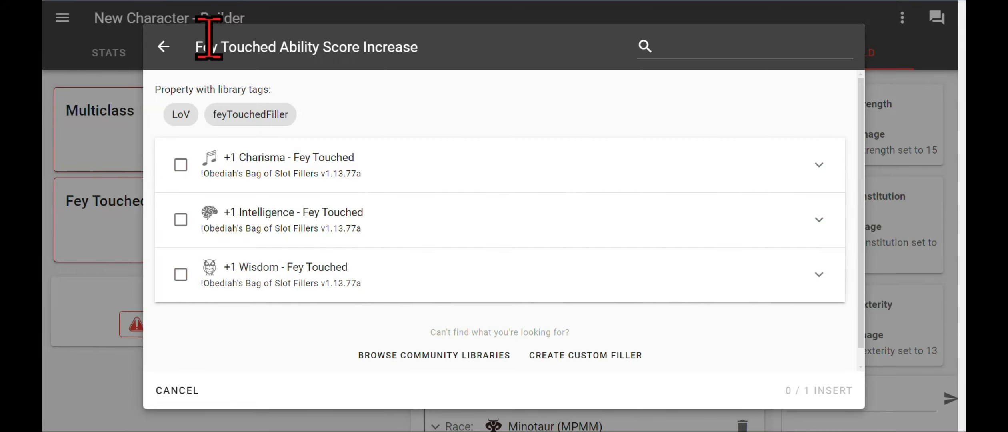
pyautogui.click(164, 48)
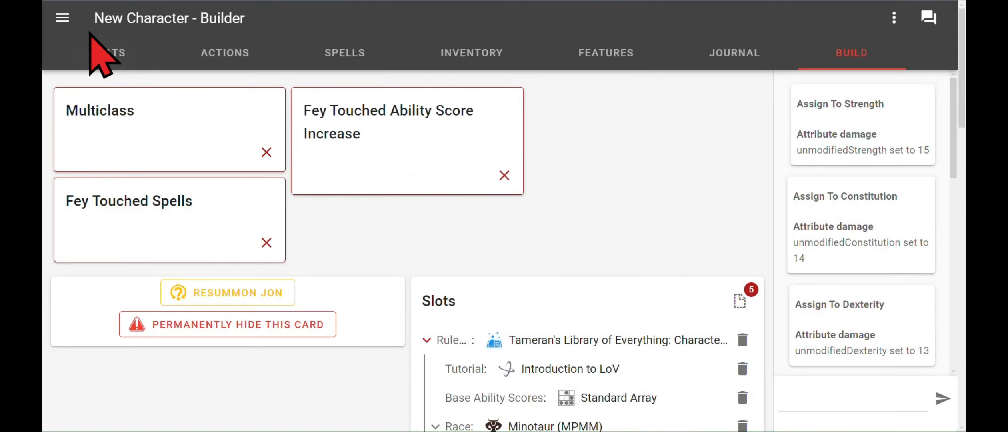
pyautogui.click(108, 56)
pyautogui.scroll(-10, 191, 259)
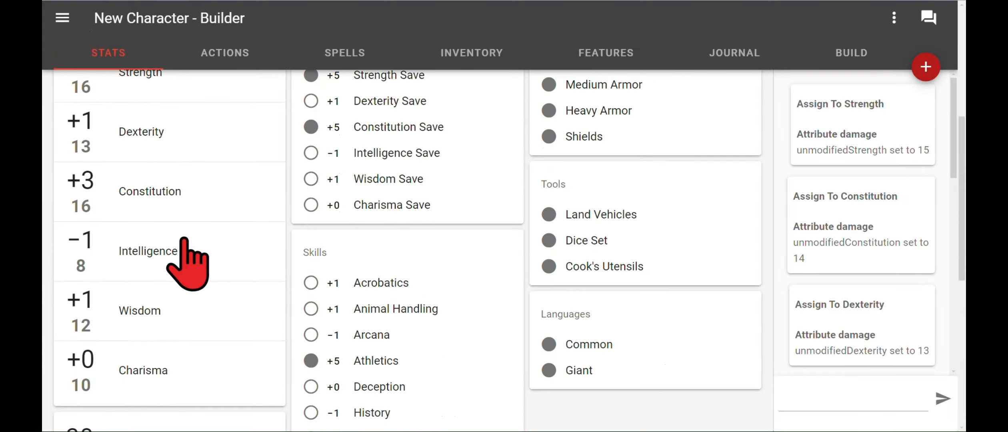
pyautogui.scroll(1, 129, 212)
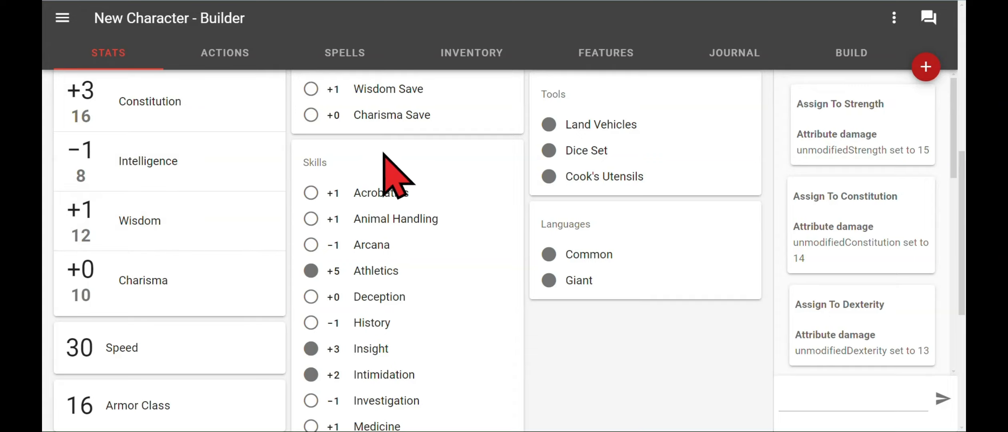
pyautogui.click(852, 54)
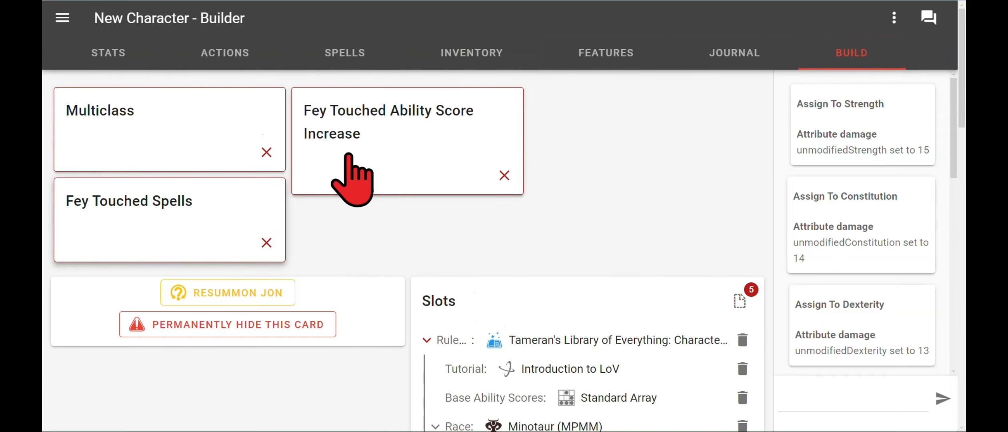
pyautogui.click(348, 176)
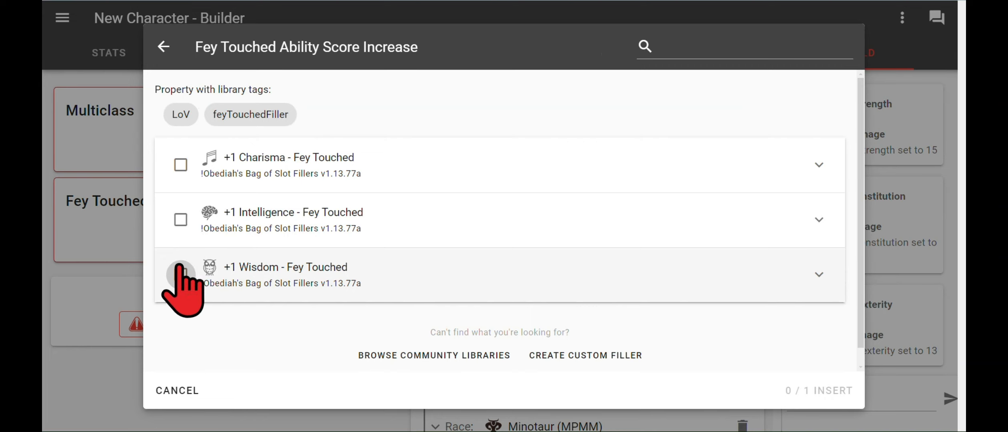
pyautogui.click(181, 273)
pyautogui.click(794, 386)
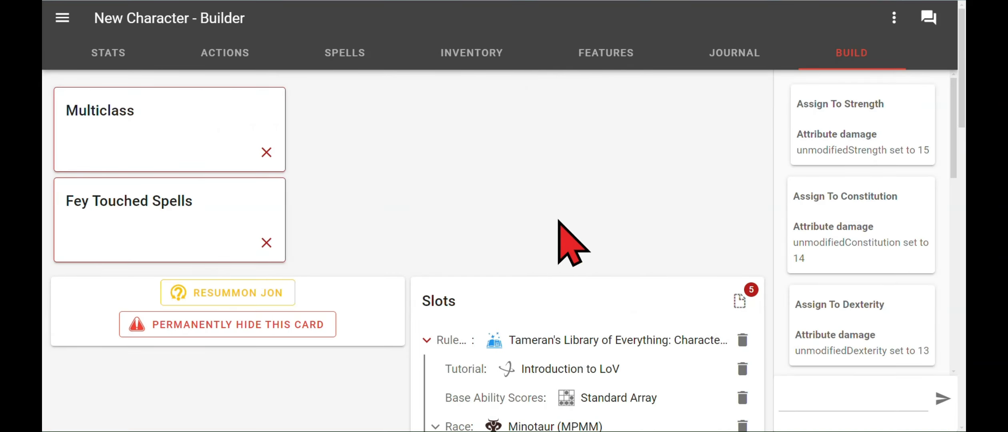
# Browse the enchantment and divination spells available for the Fey Touched Spells slot.
pyautogui.click(191, 232)
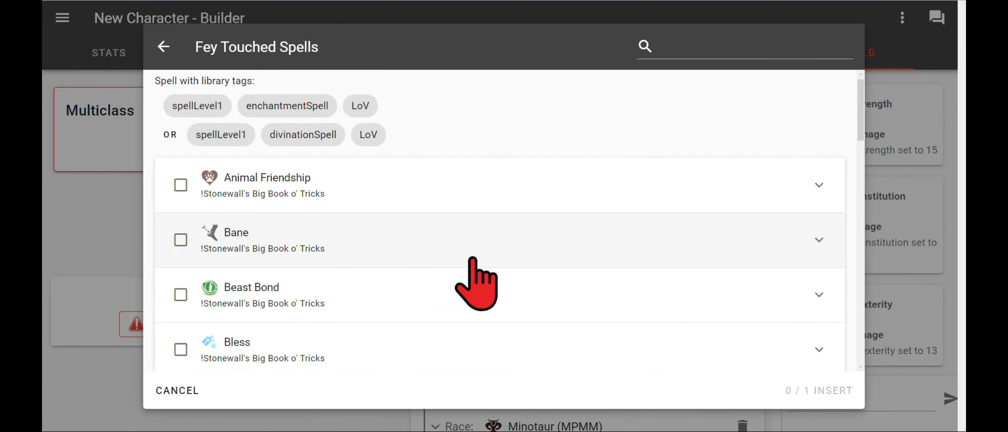
pyautogui.scroll(-5, 476, 280)
pyautogui.scroll(-10, 473, 259)
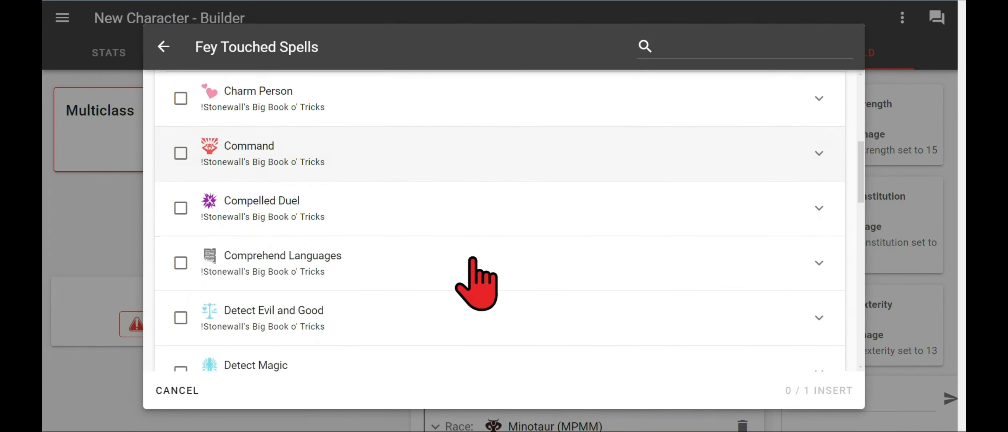
pyautogui.scroll(-5, 473, 259)
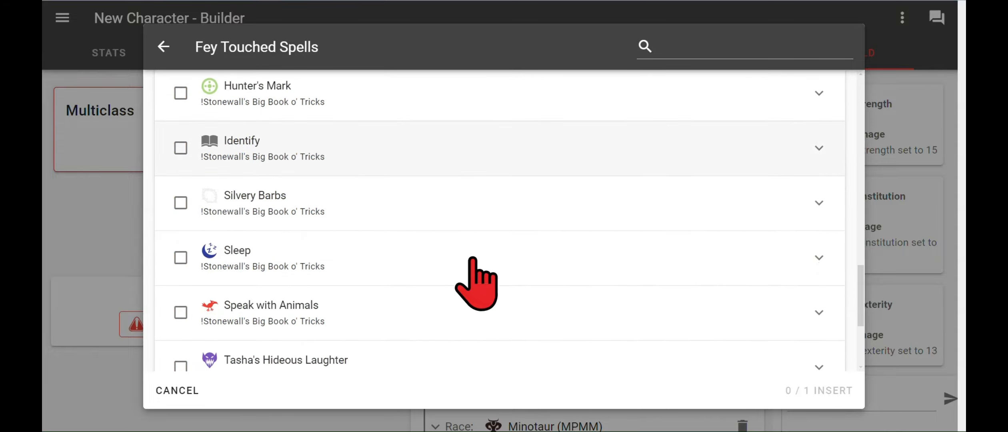
pyautogui.scroll(5, 473, 259)
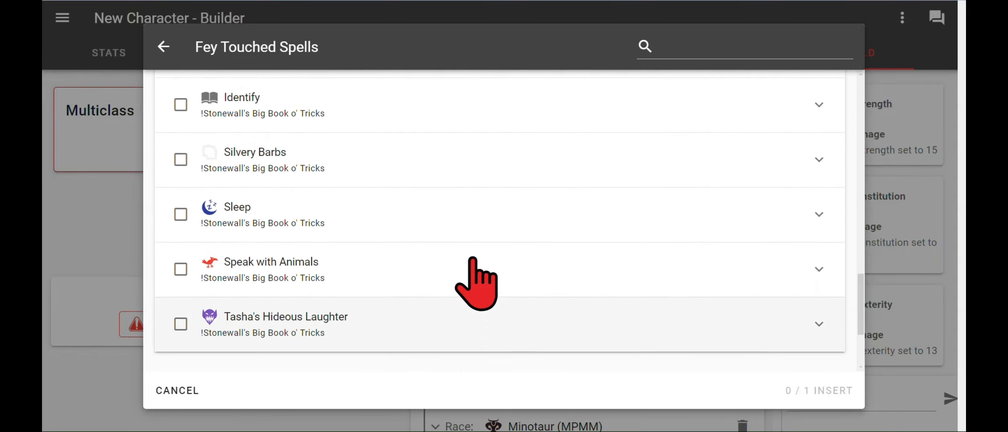
pyautogui.scroll(2, 473, 259)
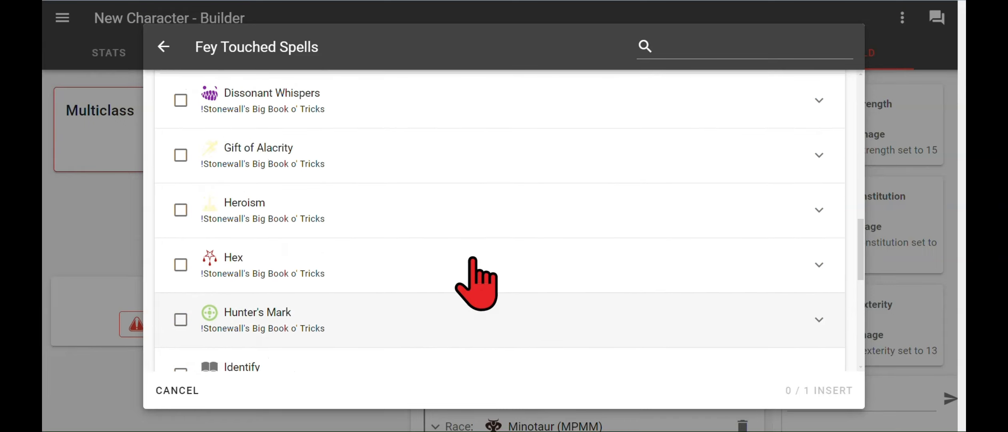
pyautogui.scroll(3, 444, 202)
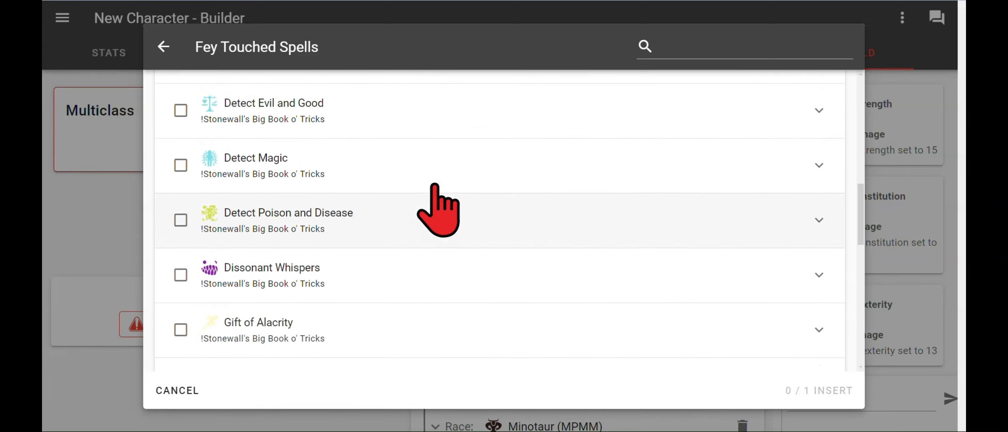
pyautogui.scroll(3, 435, 188)
pyautogui.scroll(-9, 435, 188)
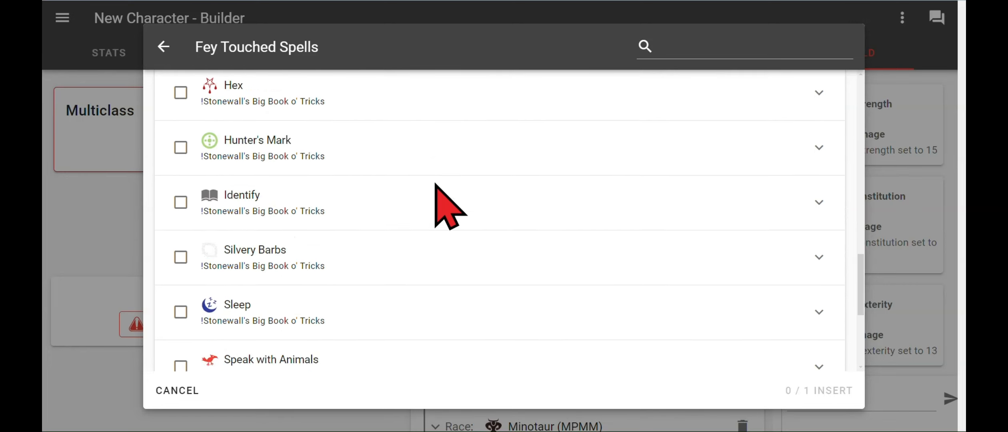
pyautogui.scroll(-1, 440, 200)
pyautogui.scroll(3, 606, 196)
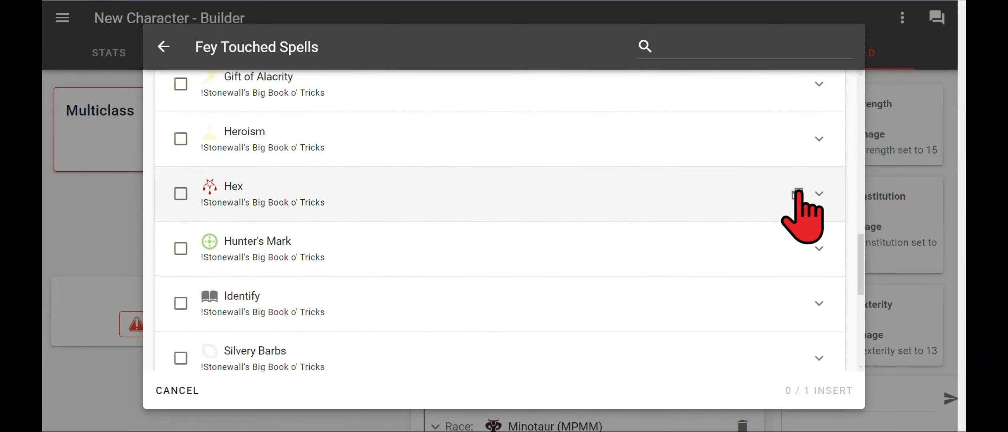
# Read the details of the Hex spell and insert it into the Fey Touched Spells slot.
pyautogui.click(798, 193)
pyautogui.scroll(-1, 732, 240)
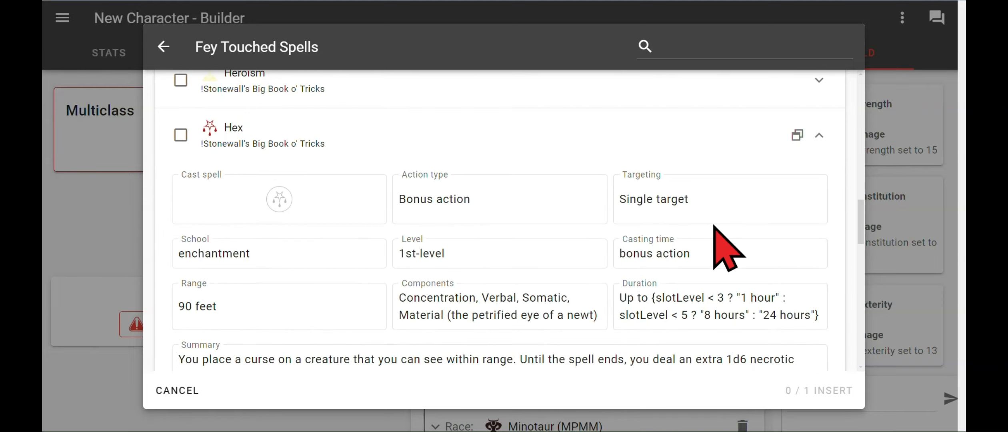
pyautogui.scroll(-1, 713, 226)
pyautogui.scroll(-1, 714, 226)
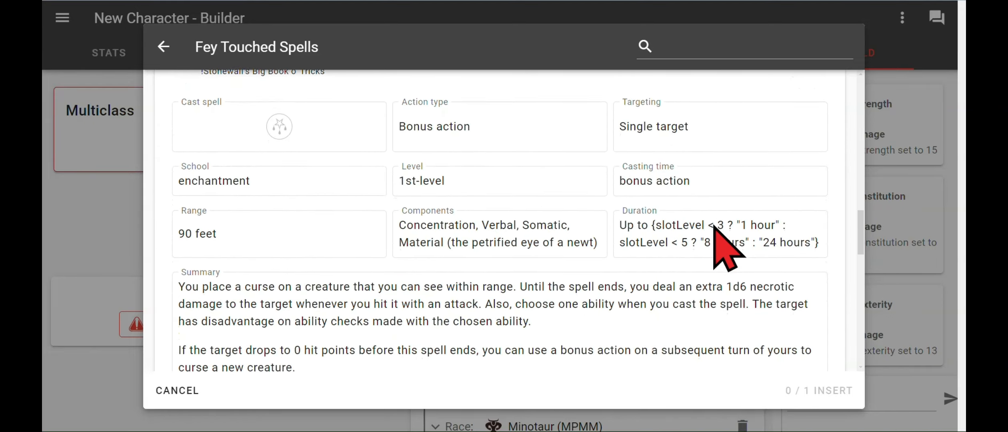
pyautogui.scroll(5, 713, 226)
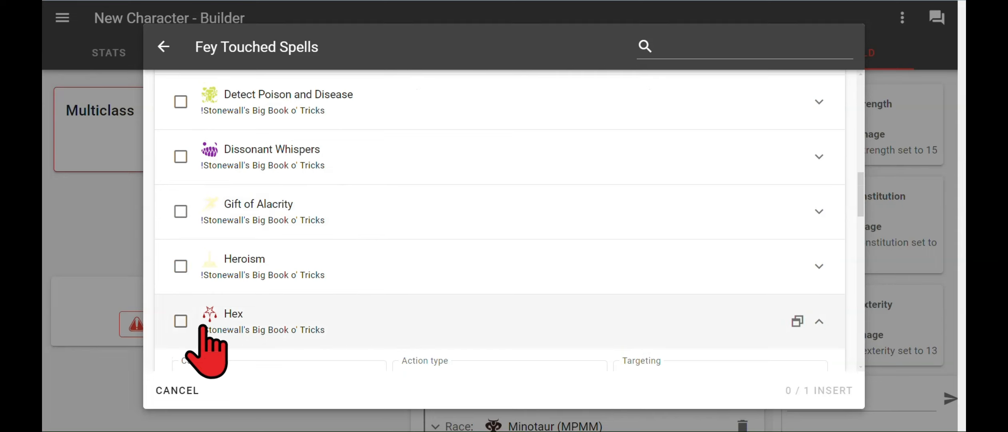
pyautogui.click(180, 321)
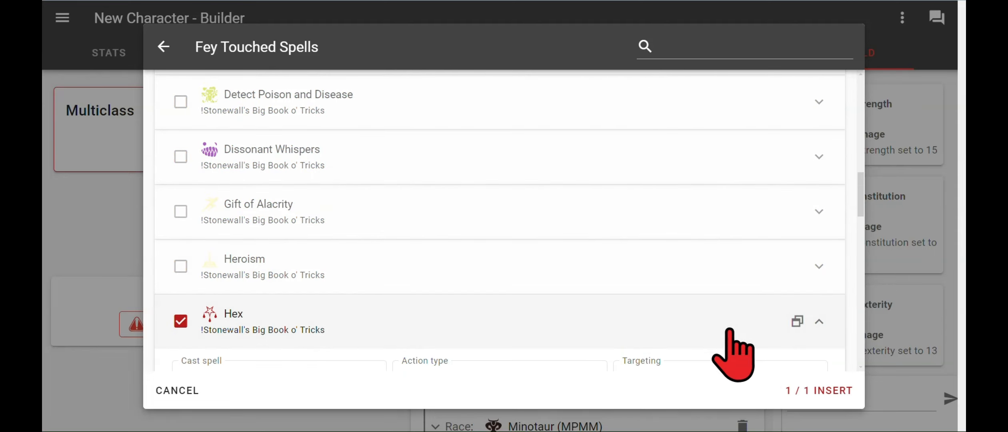
pyautogui.click(823, 391)
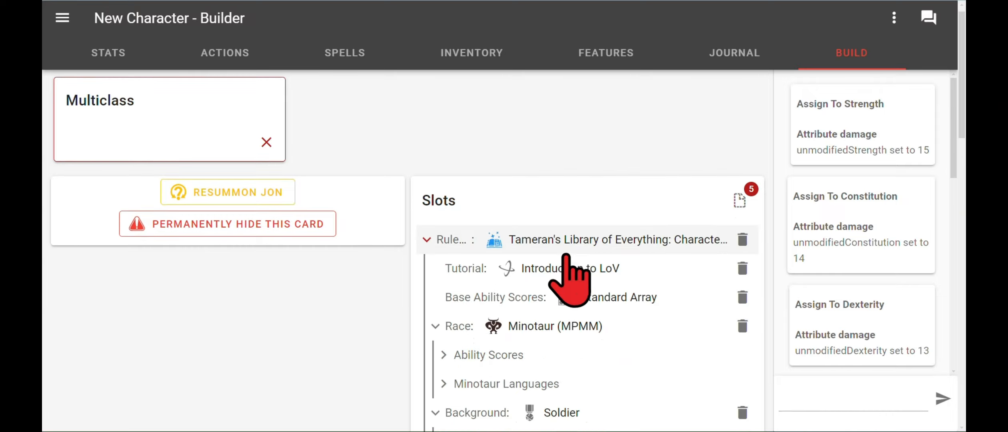
# Check the build slots for remaining choices, then review the character's features and inventory.
pyautogui.scroll(-12, 566, 255)
pyautogui.scroll(8, 565, 255)
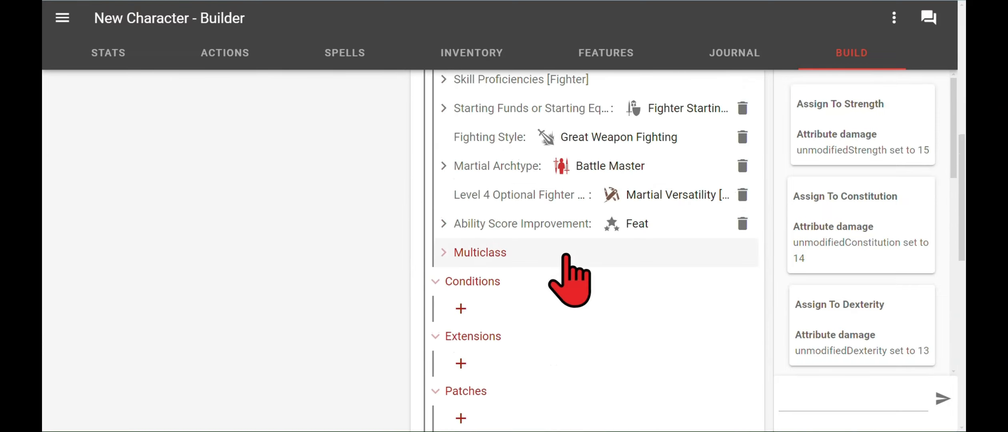
pyautogui.click(746, 53)
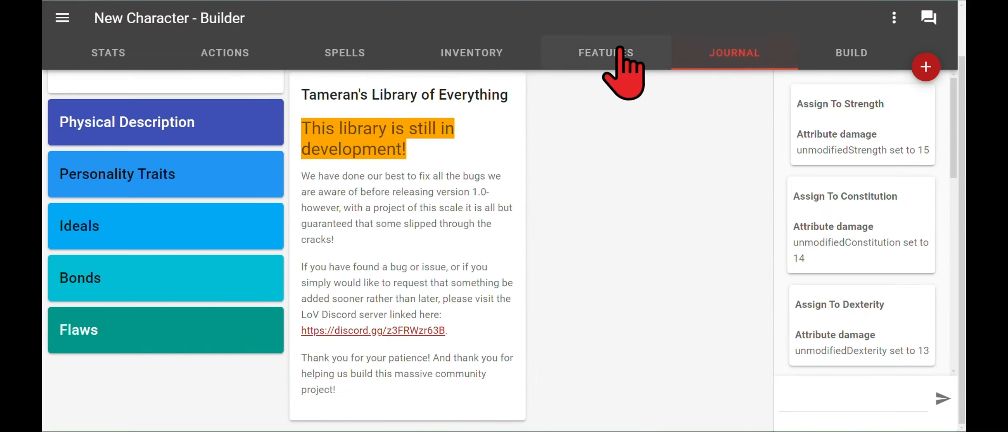
pyautogui.click(606, 50)
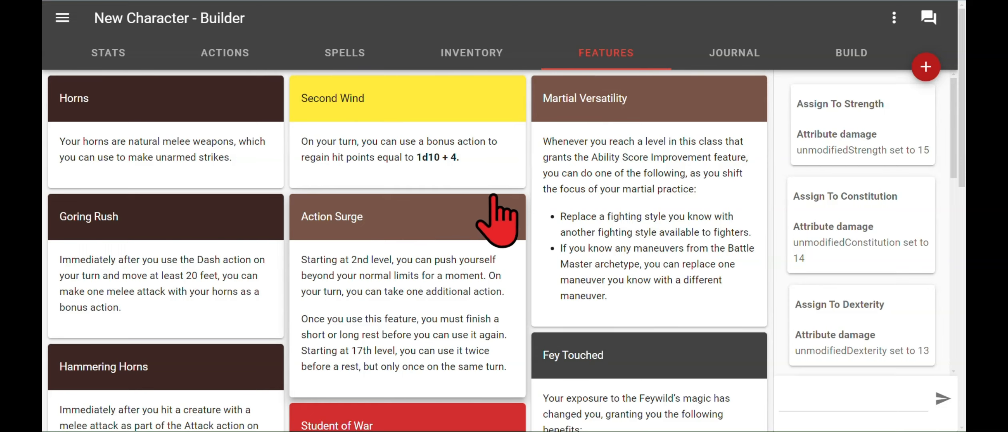
pyautogui.scroll(-2, 516, 230)
pyautogui.scroll(-6, 512, 224)
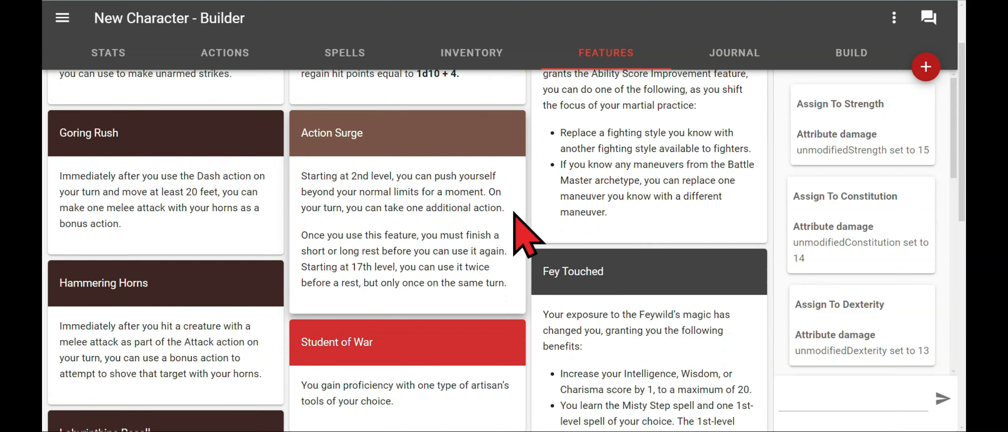
pyautogui.scroll(-6, 513, 229)
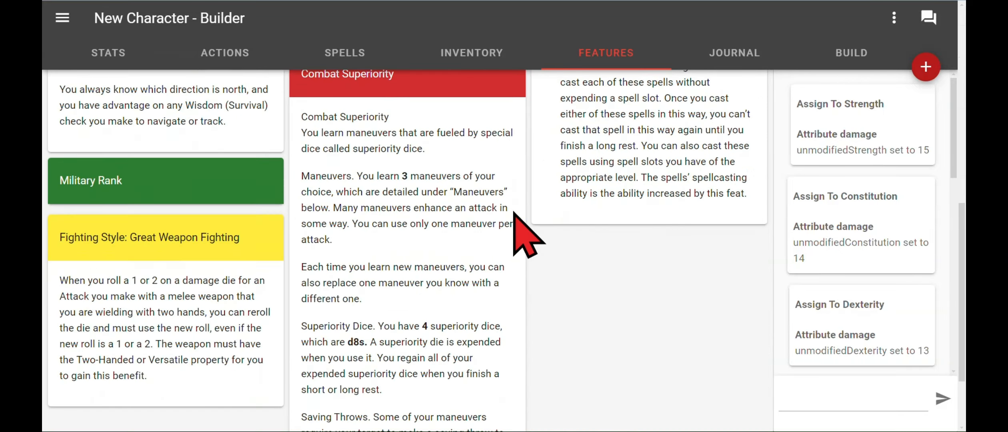
pyautogui.scroll(9, 512, 230)
pyautogui.scroll(-1, 515, 216)
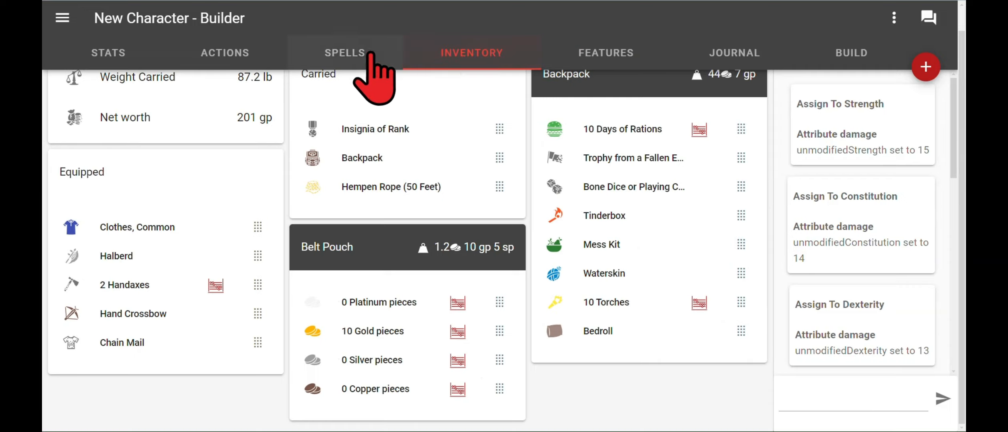
# Review the character's spell slots and the spells listed under Fey Touched.
pyautogui.click(352, 54)
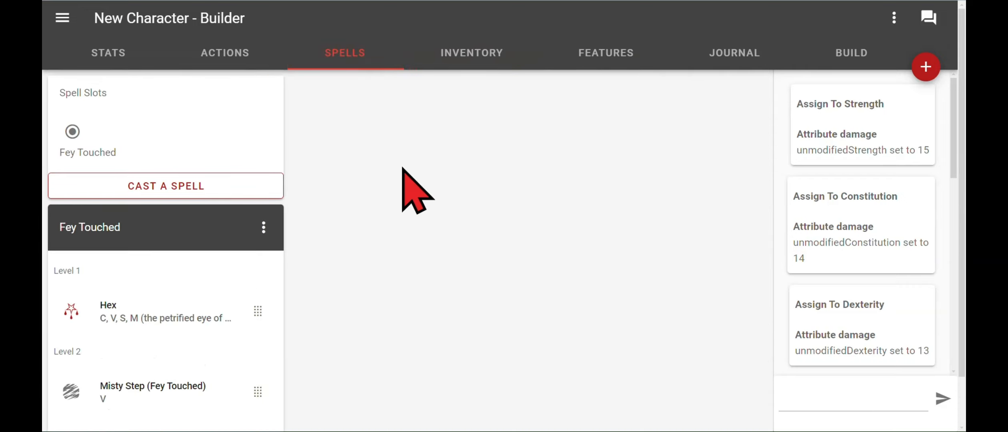
pyautogui.scroll(-2, 302, 302)
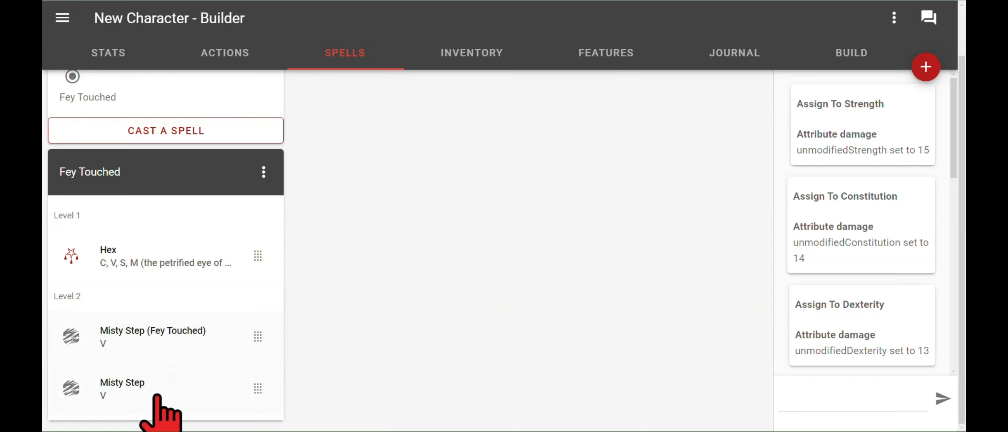
pyautogui.scroll(2, 417, 265)
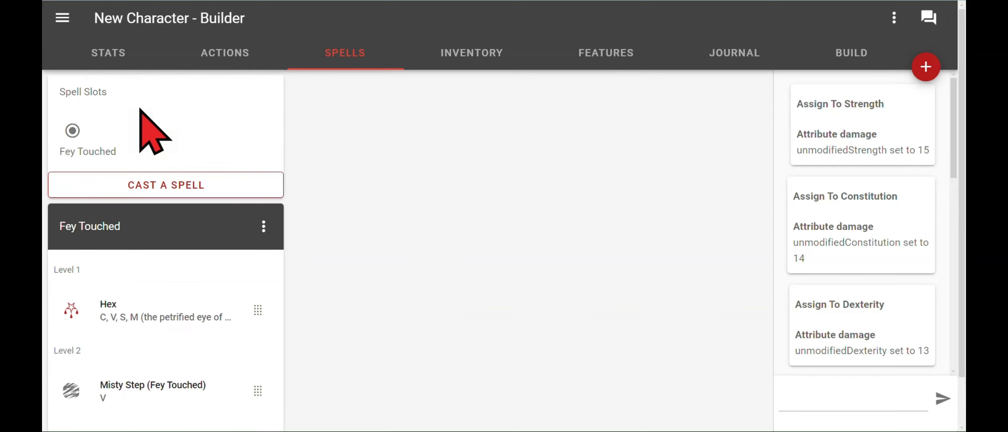
pyautogui.scroll(-2, 372, 253)
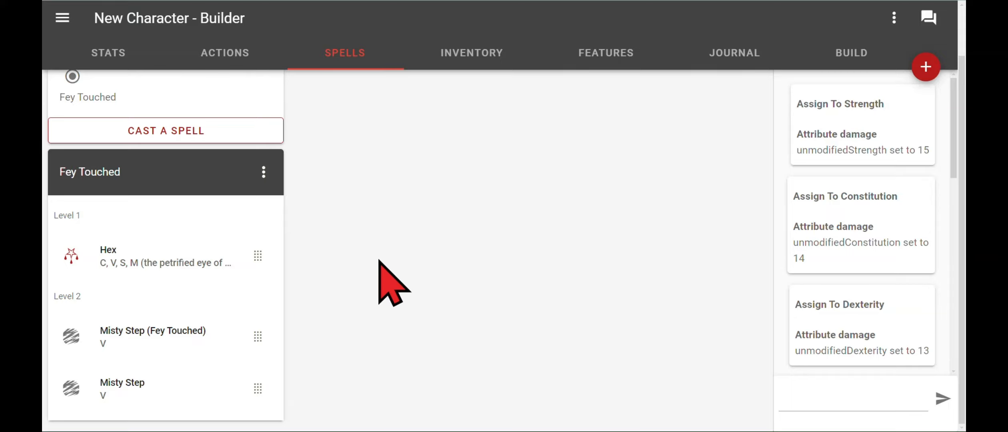
pyautogui.scroll(2, 450, 140)
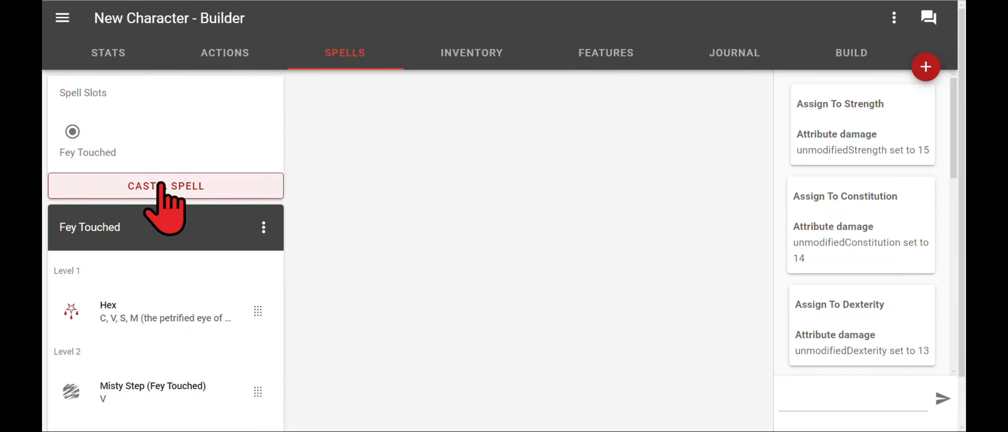
# Cast the Hex spell using the Fey Touched spell slot.
pyautogui.click(161, 184)
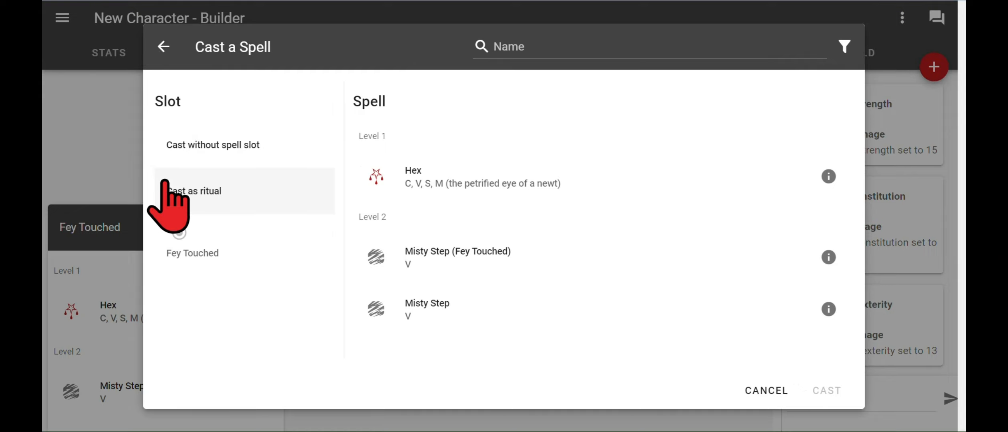
pyautogui.click(590, 176)
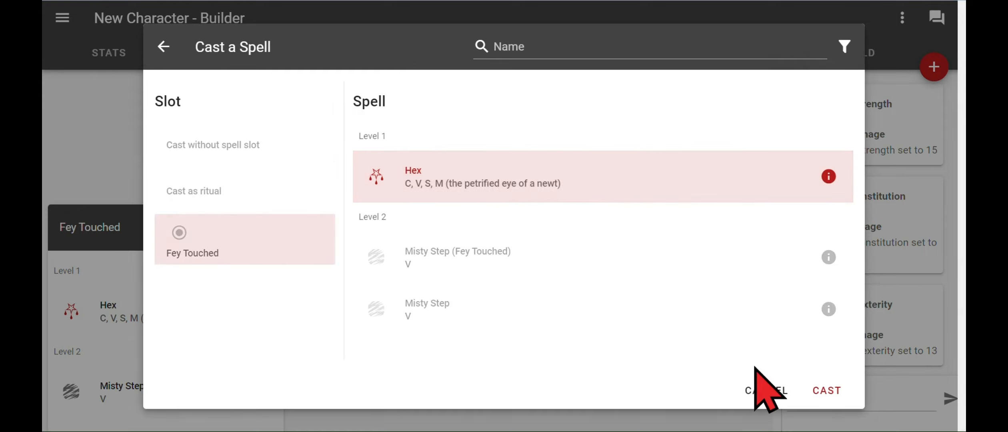
pyautogui.click(825, 390)
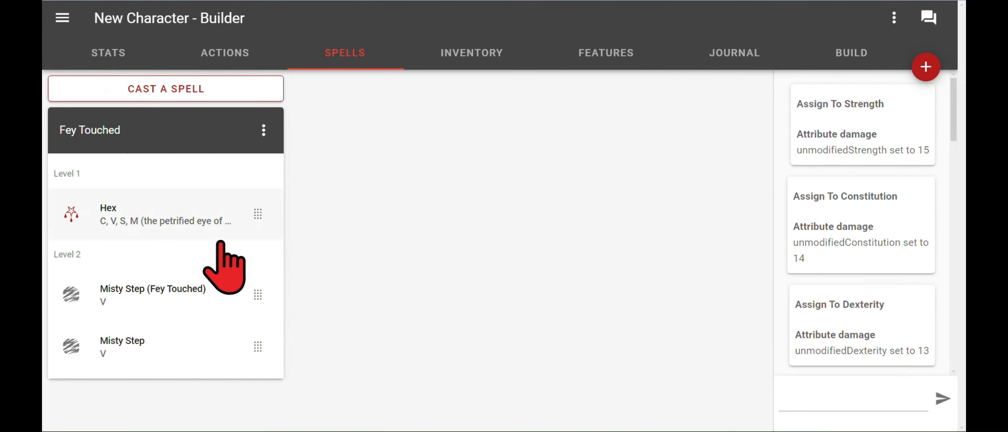
# Take a short rest, check the spell slots, and take a long rest to recover the Fey Touched slot.
pyautogui.click(110, 54)
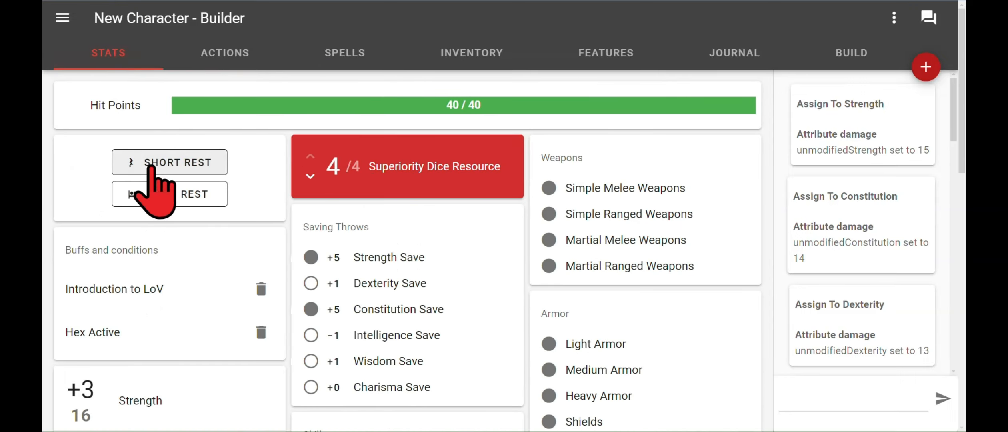
pyautogui.click(152, 163)
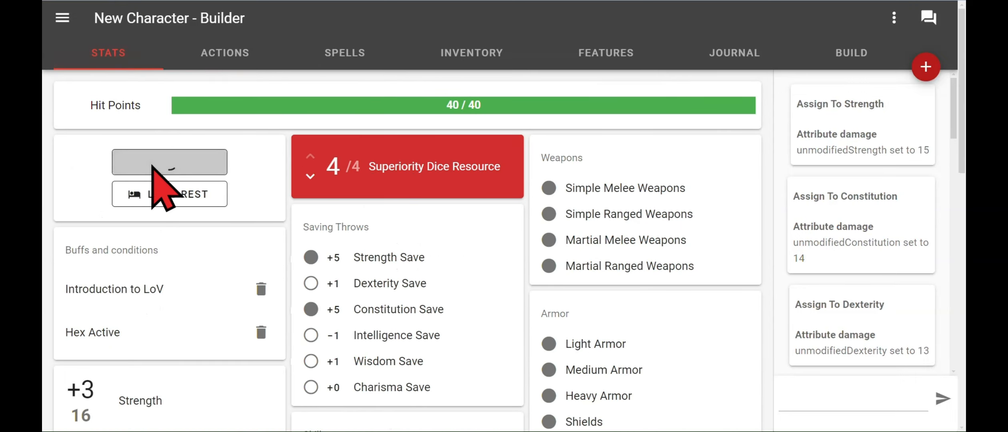
pyautogui.click(320, 54)
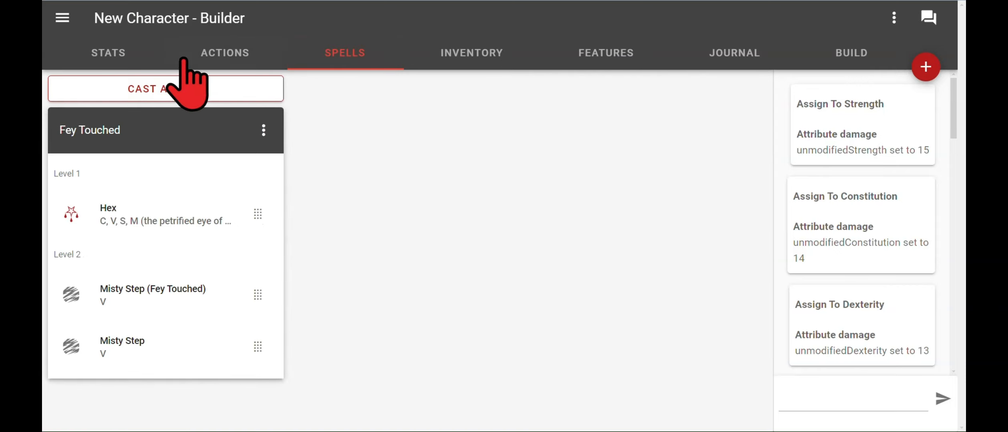
pyautogui.click(115, 52)
pyautogui.click(146, 184)
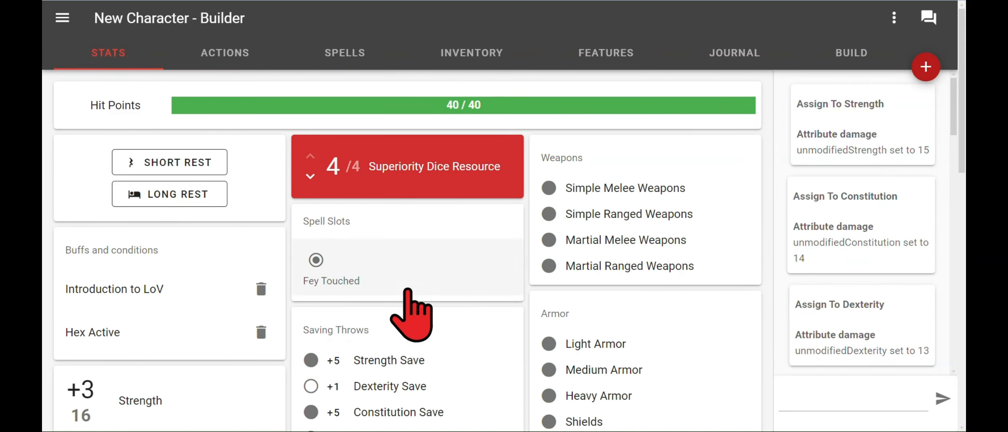
# Review the character's stats, including active buffs, spell slots, ability scores, saving throws and proficiencies.
pyautogui.scroll(-3, 505, 60)
pyautogui.scroll(-3, 502, 62)
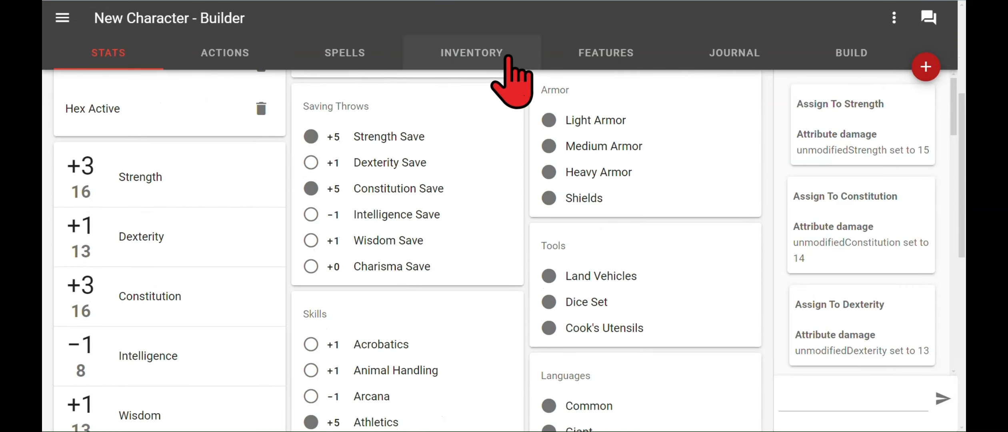
pyautogui.scroll(6, 502, 62)
pyautogui.scroll(-5, 387, 276)
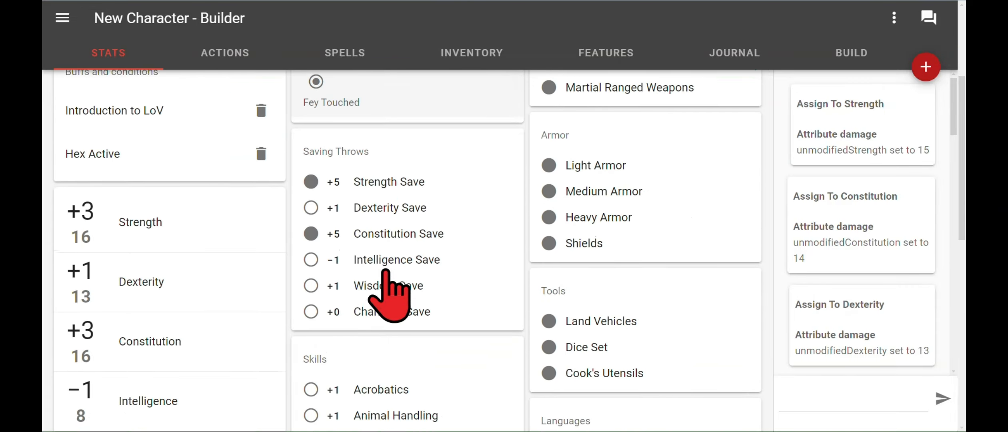
pyautogui.scroll(5, 392, 288)
pyautogui.scroll(-2, 430, 240)
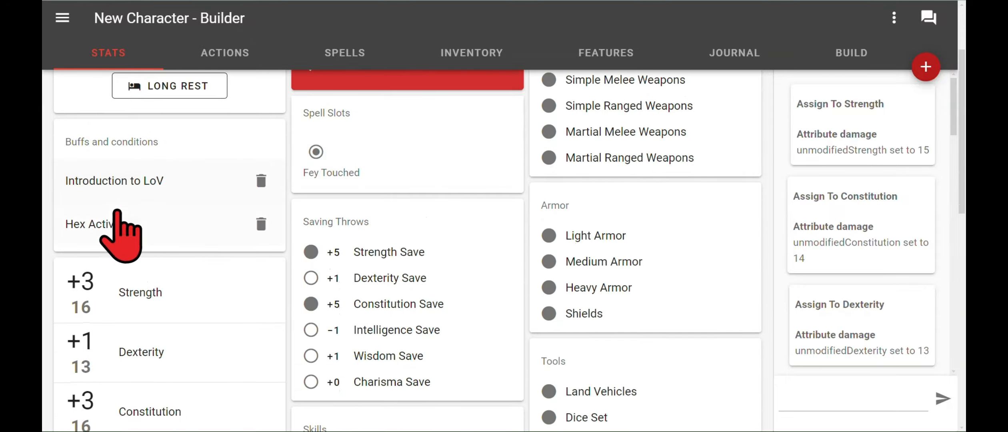
pyautogui.scroll(-12, 135, 240)
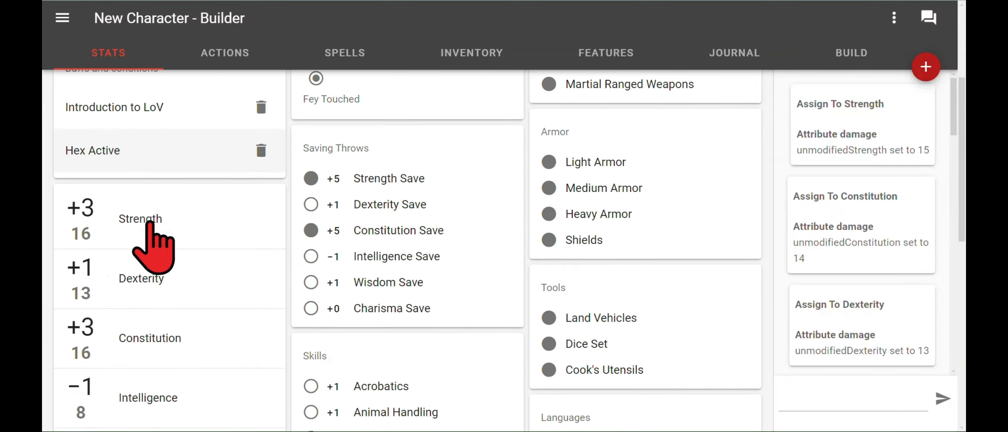
# Check the character's spell page and return to the list of all characters.
pyautogui.scroll(14, 154, 236)
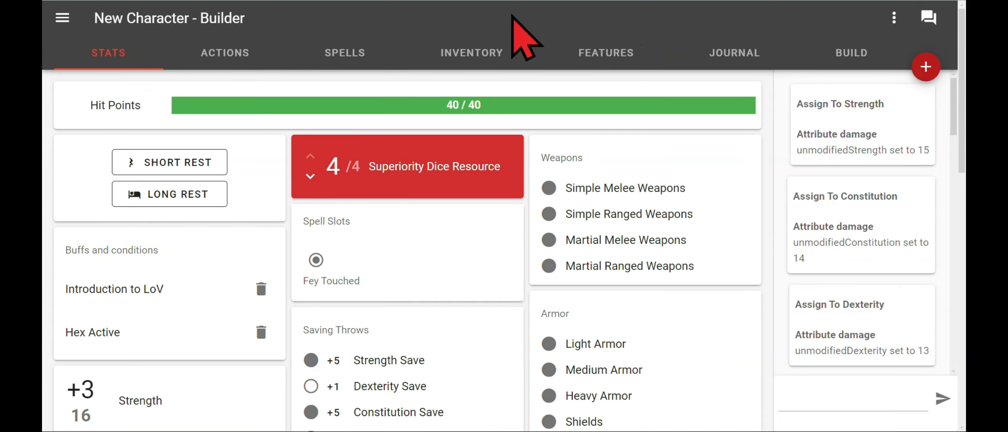
pyautogui.click(343, 53)
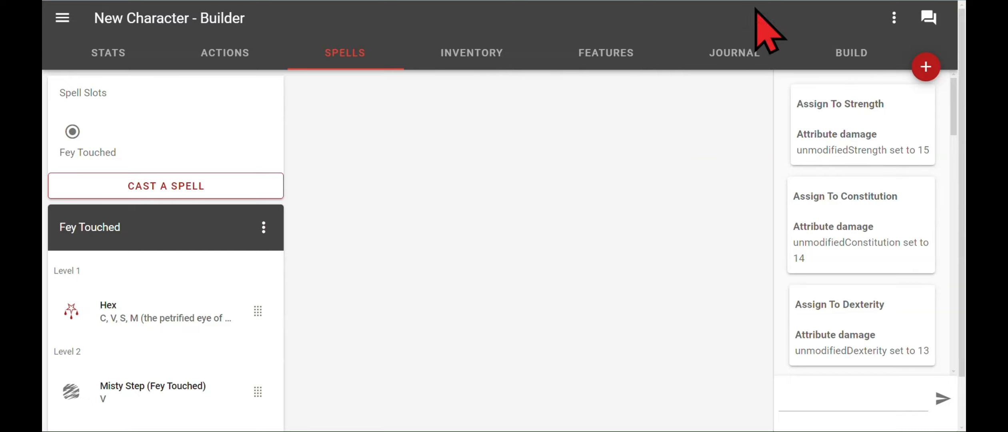
pyautogui.click(62, 17)
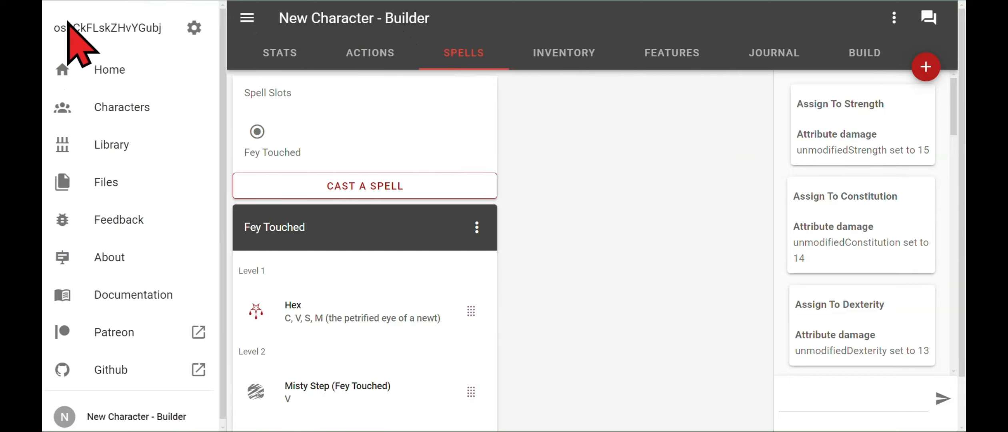
pyautogui.click(102, 107)
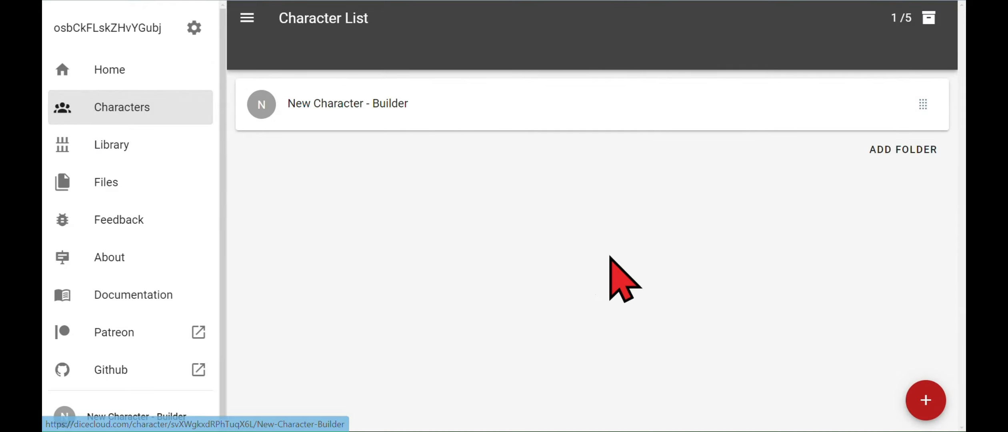
# Create a new character named Caster, limiting its libraries to the Libraries Of Vexus collection instead of all user libraries.
pyautogui.click(927, 412)
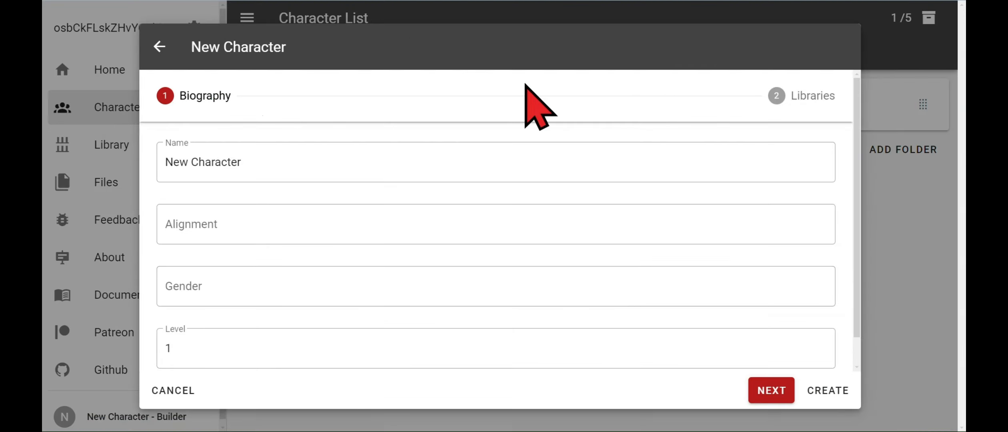
pyautogui.click(430, 152)
pyautogui.hotkey('ctrl', 'a')
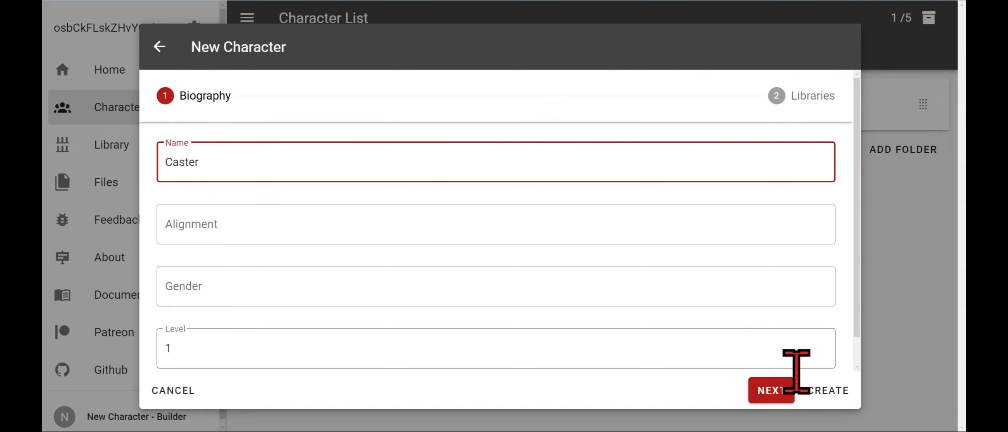
pyautogui.click(775, 391)
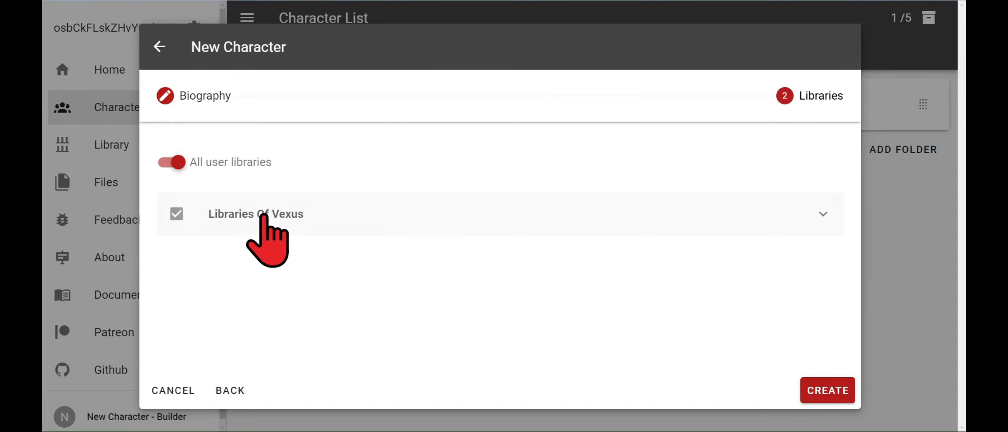
pyautogui.click(176, 162)
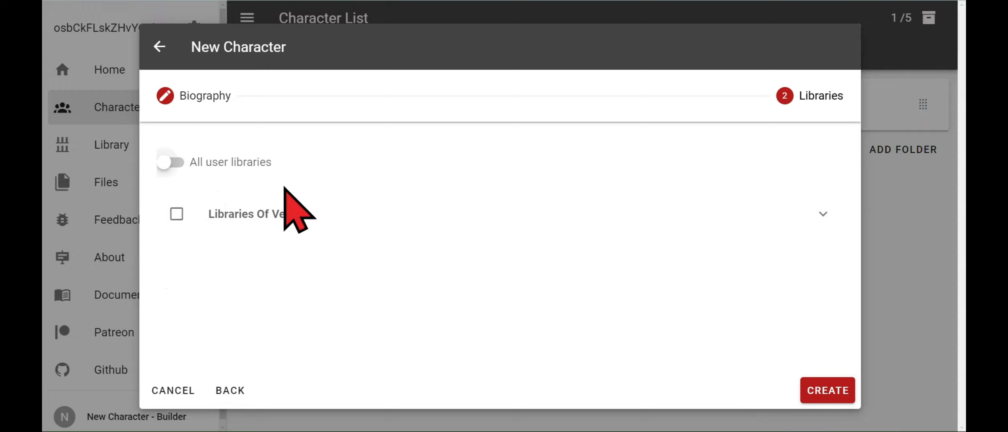
pyautogui.click(176, 213)
pyautogui.click(844, 401)
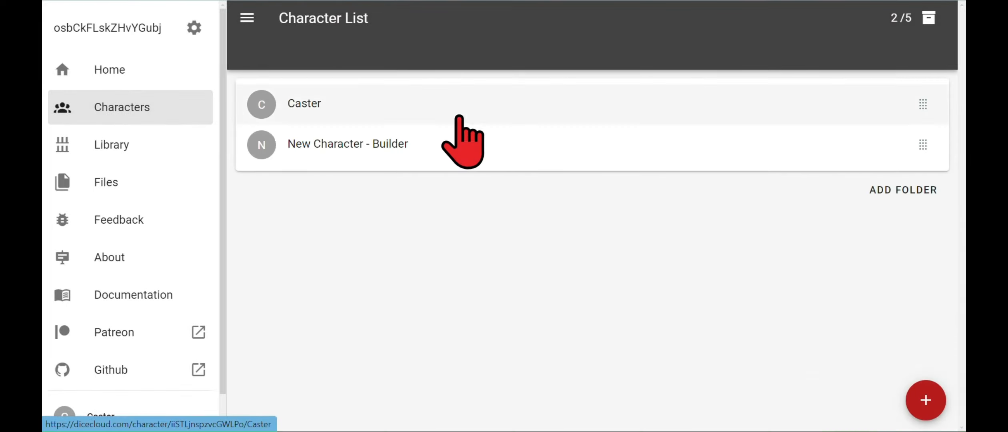
# Open the Caster character and proceed through the tutorial's sources and house rules to character creation.
pyautogui.click(417, 110)
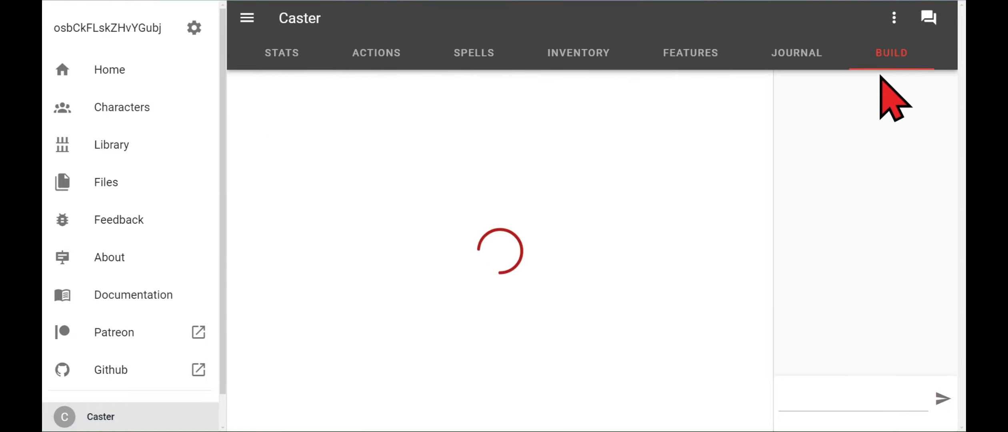
pyautogui.click(245, 18)
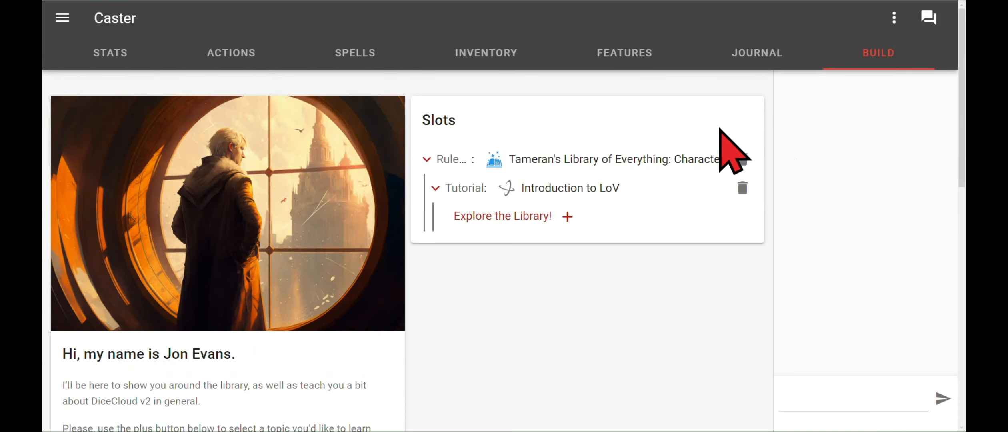
pyautogui.scroll(-3, 686, 198)
pyautogui.scroll(3, 686, 198)
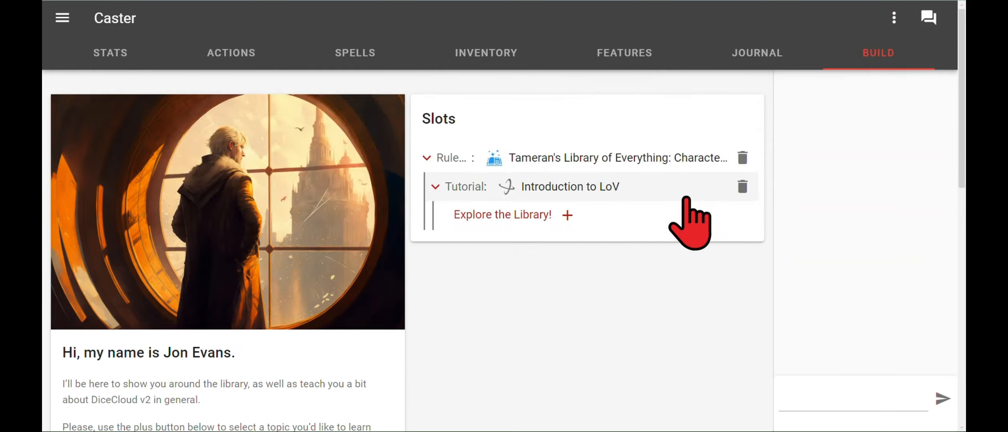
pyautogui.scroll(-10, 686, 198)
pyautogui.click(290, 285)
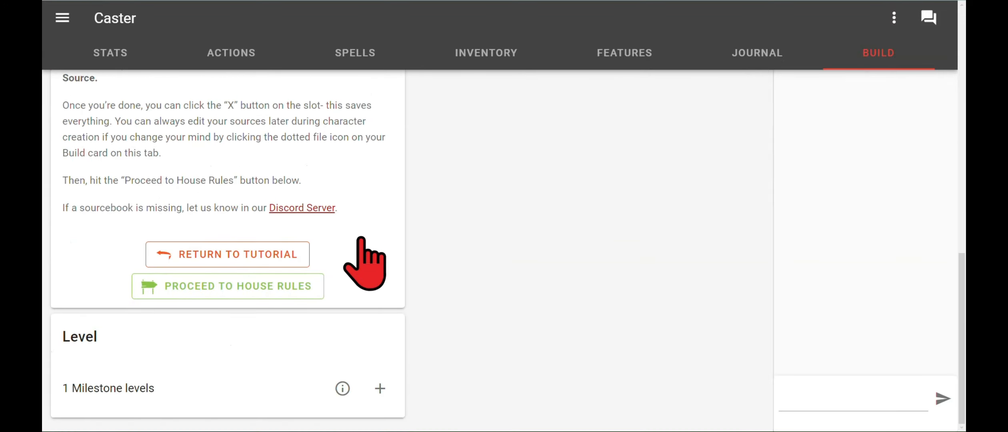
pyautogui.click(308, 285)
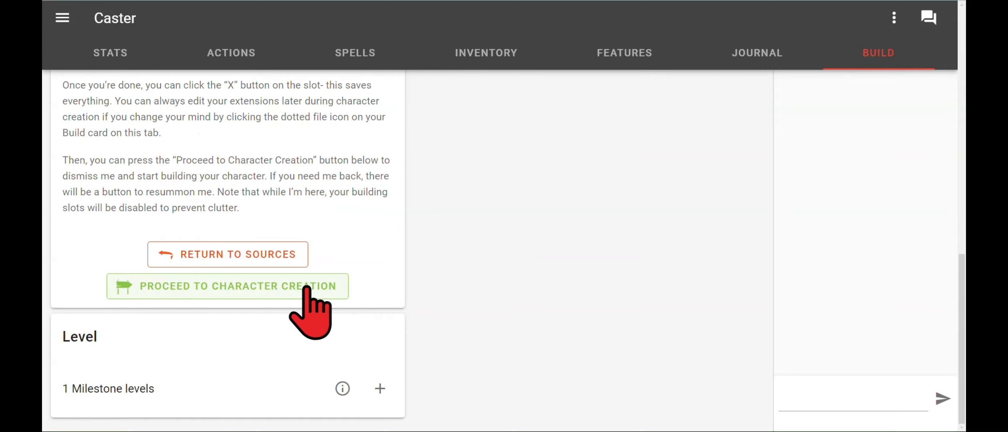
pyautogui.click(307, 285)
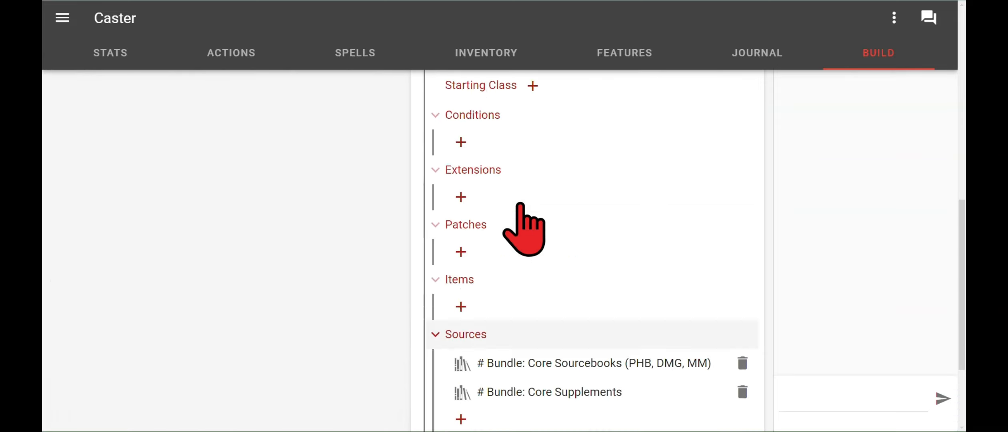
# Insert Wizard as Caster's starting class.
pyautogui.click(163, 107)
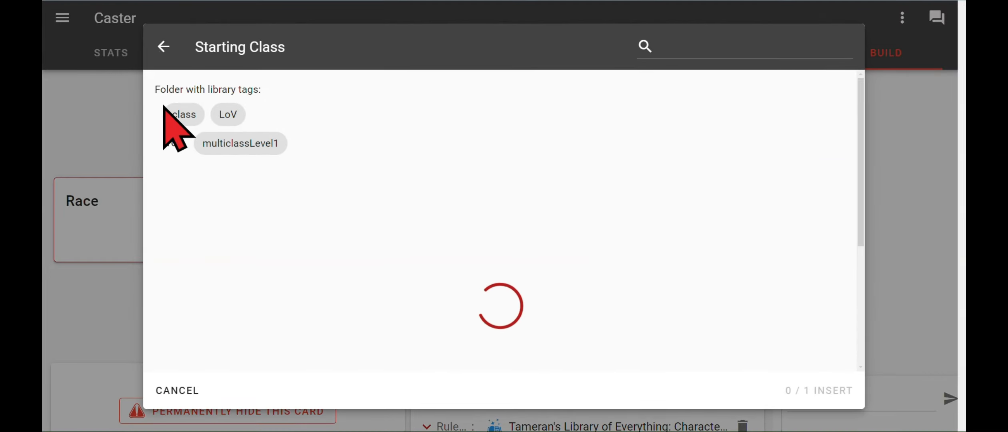
pyautogui.scroll(-5, 308, 296)
pyautogui.scroll(-5, 300, 302)
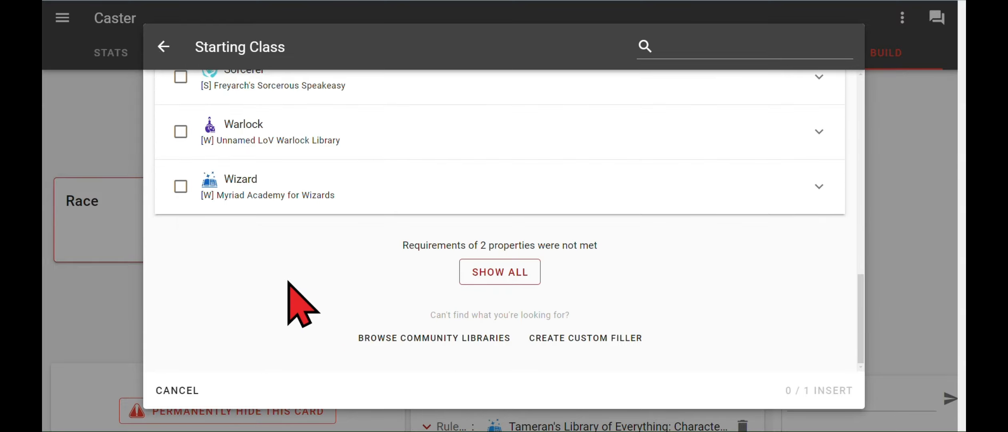
pyautogui.scroll(1, 327, 292)
pyautogui.click(176, 289)
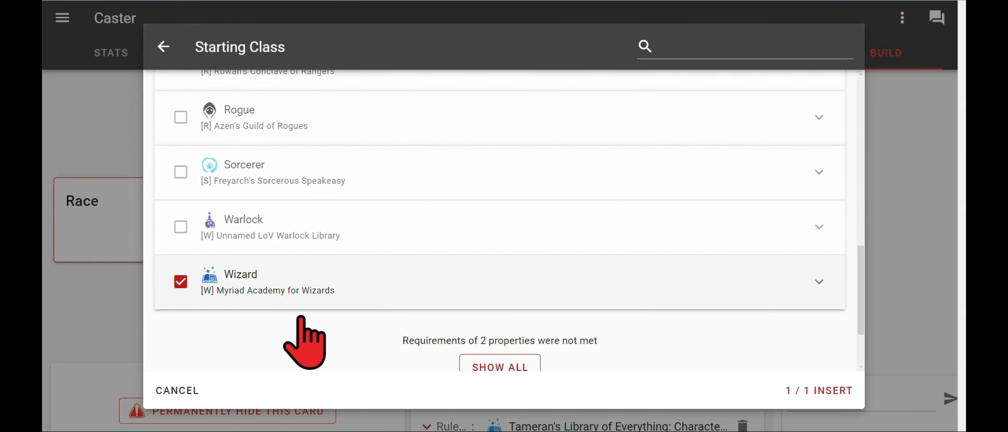
pyautogui.click(806, 392)
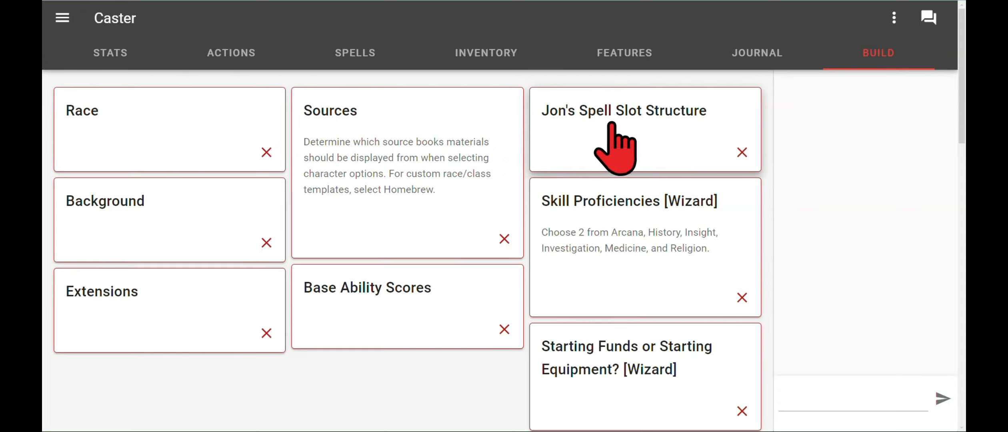
# Show all options for Jon's Spell Slot Structure and insert Spell Slot Structure [TLoE].
pyautogui.click(612, 148)
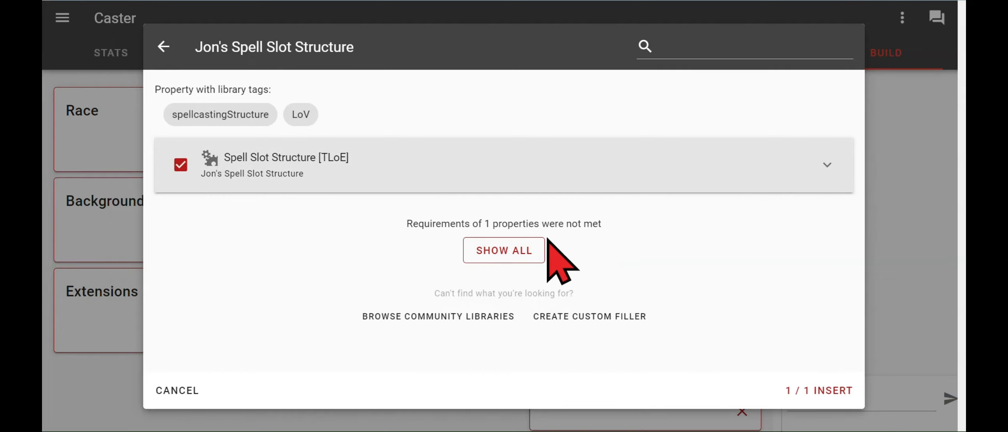
pyautogui.click(527, 240)
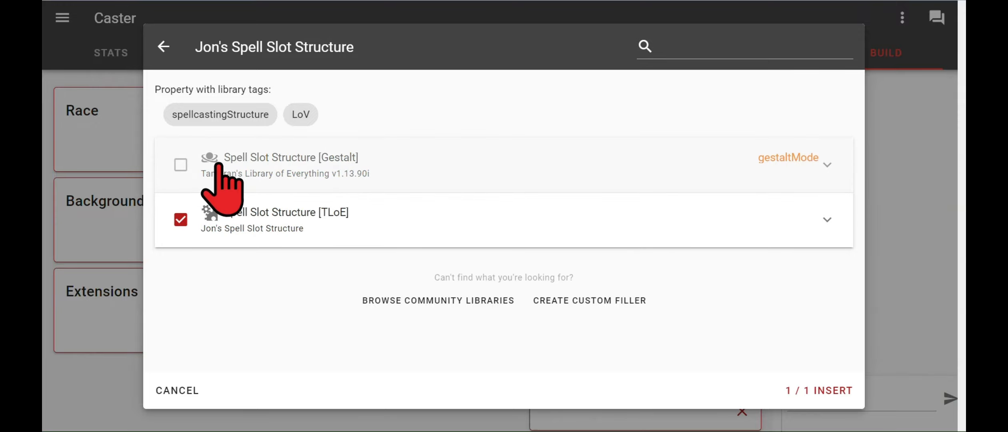
pyautogui.click(818, 391)
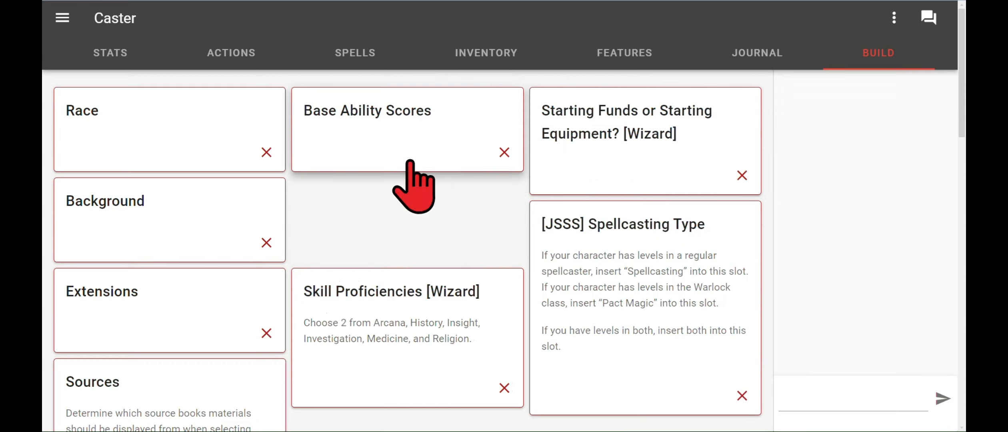
# Review the open build slots and insert Spellcasting as the [JSSS] Spellcasting Type.
pyautogui.scroll(-1, 410, 172)
pyautogui.scroll(1, 409, 160)
pyautogui.scroll(-4, 410, 161)
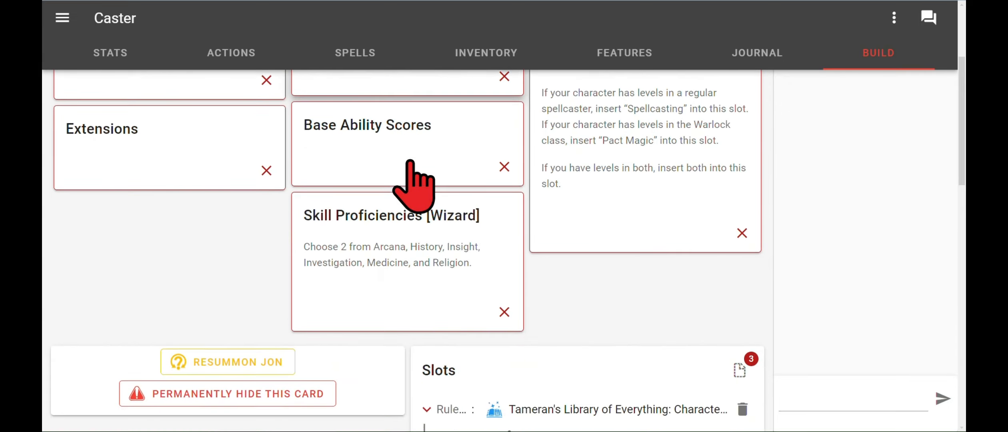
pyautogui.scroll(4, 410, 160)
pyautogui.hscroll(-1, 425, 172)
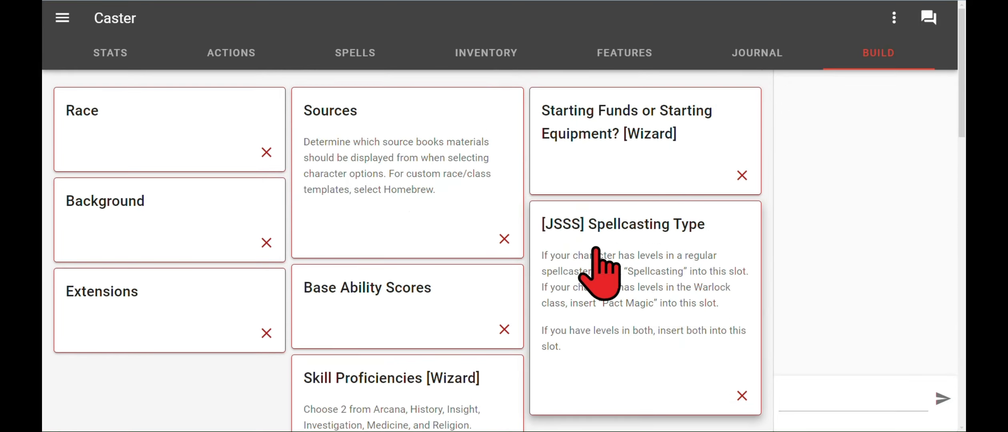
pyautogui.scroll(-1, 656, 249)
pyautogui.scroll(-1, 657, 250)
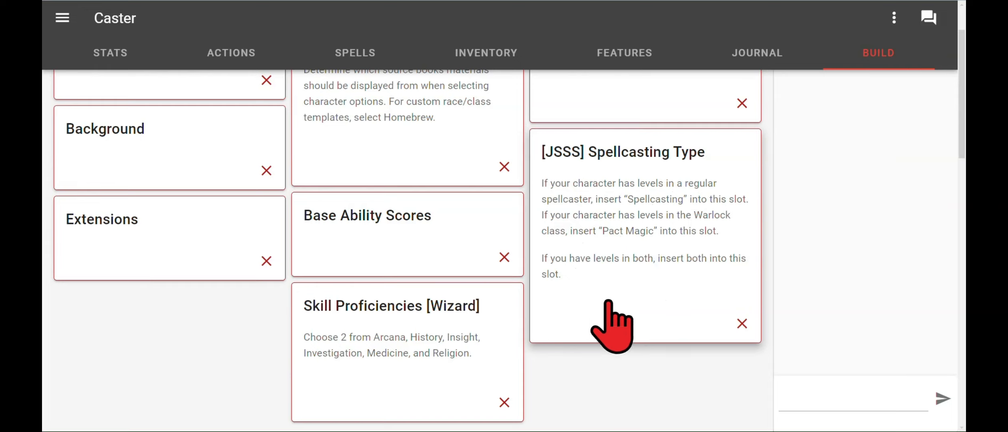
pyautogui.click(648, 216)
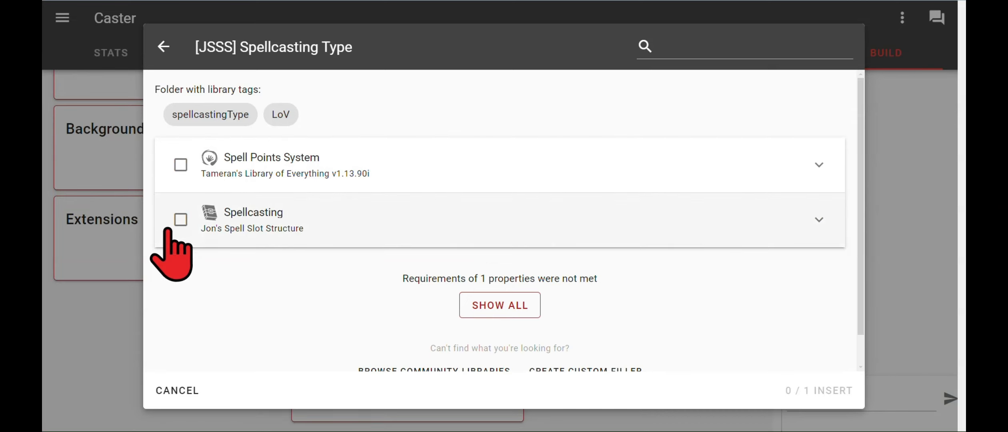
pyautogui.click(180, 219)
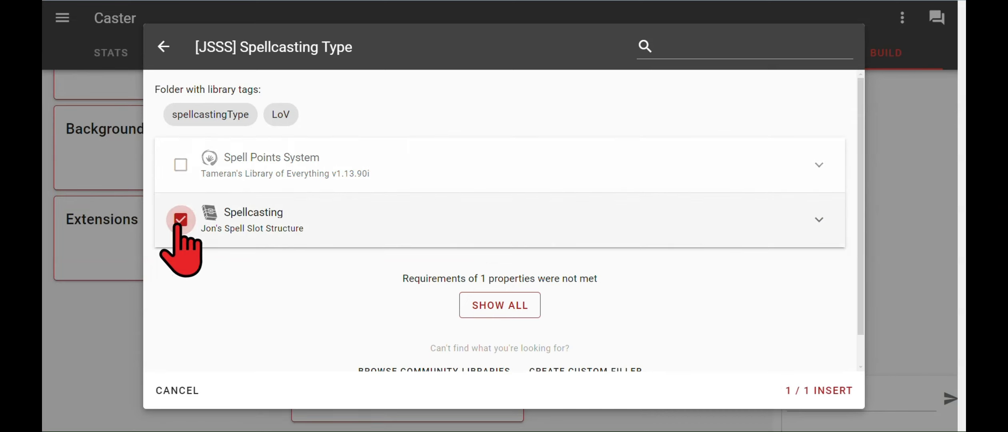
pyautogui.click(799, 387)
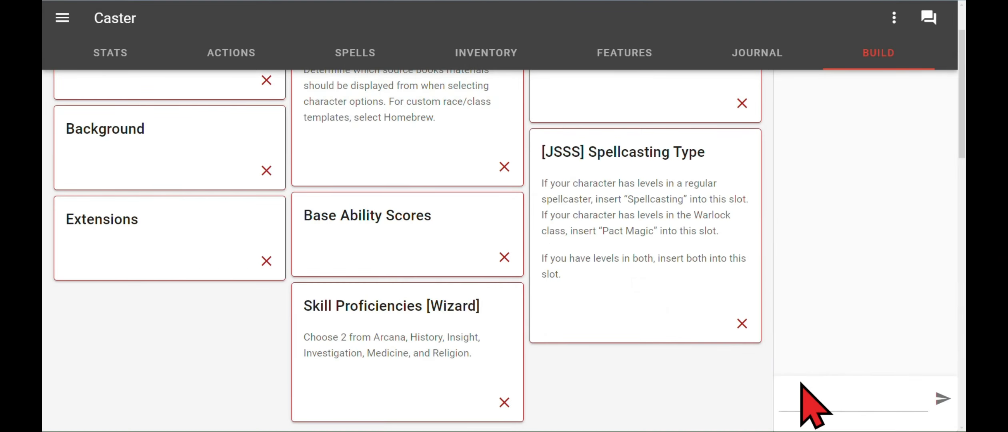
# Examine the Wizard entries in the build's slot list, including the details of the Wizard Cantrips slot.
pyautogui.scroll(2, 753, 304)
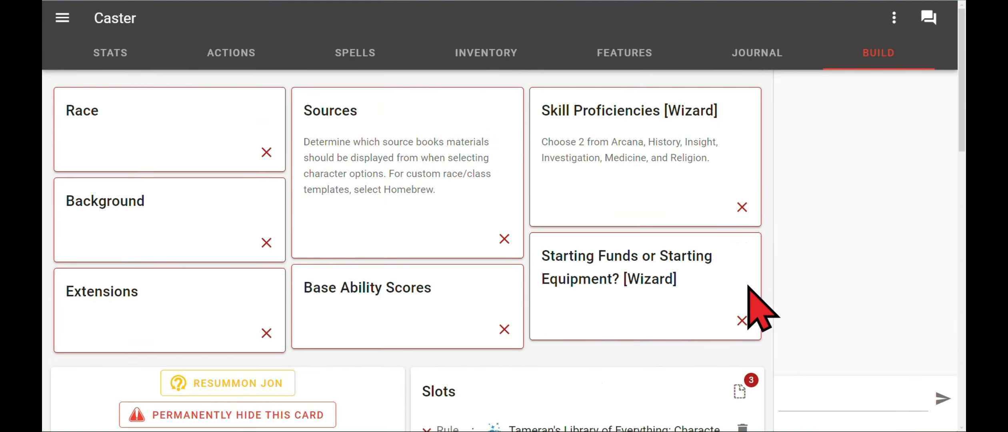
pyautogui.scroll(-10, 639, 226)
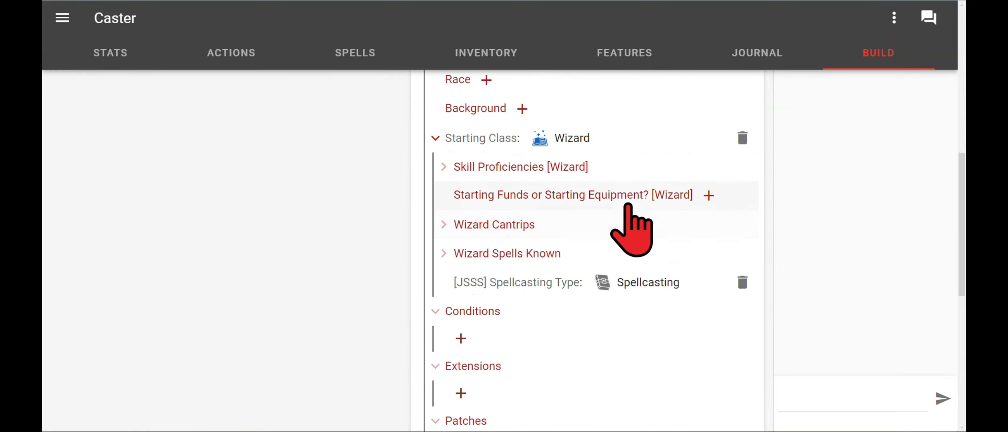
pyautogui.click(516, 226)
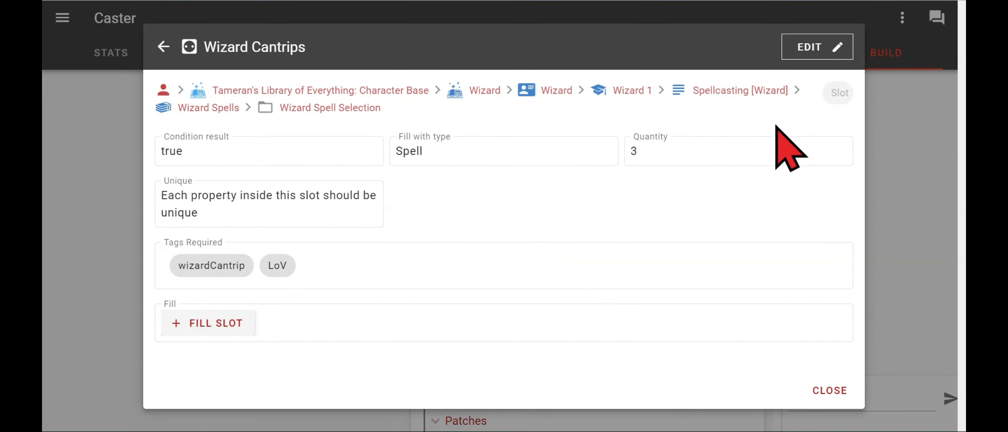
pyautogui.click(164, 47)
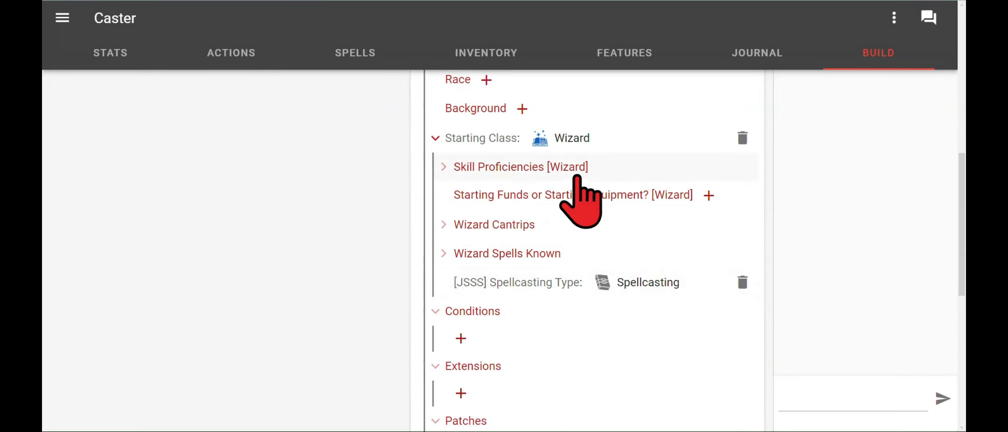
pyautogui.scroll(8, 576, 176)
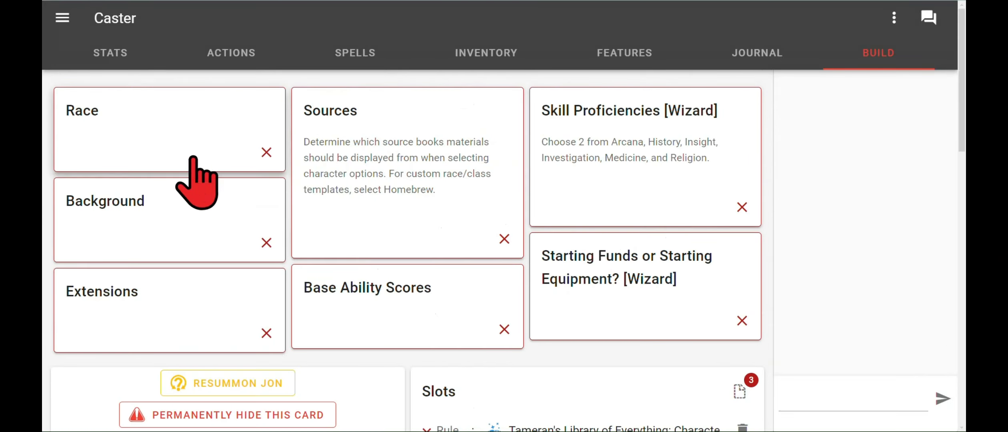
pyautogui.scroll(-10, 636, 224)
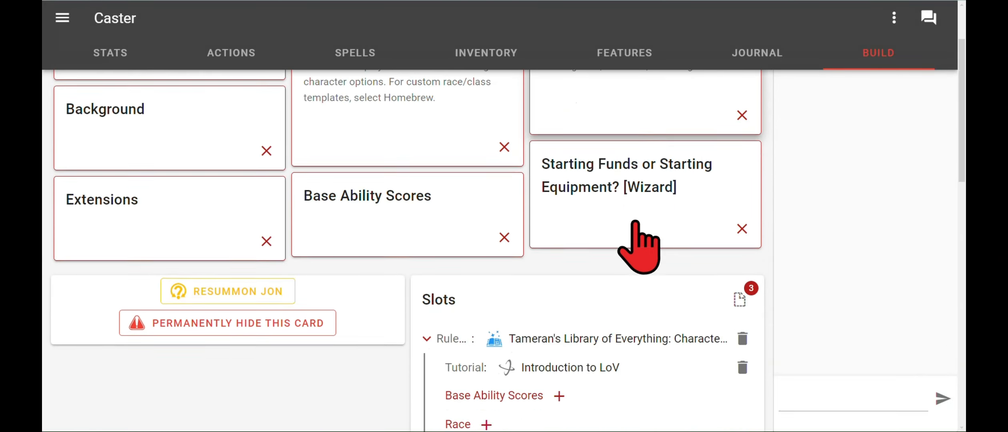
pyautogui.scroll(1, 540, 213)
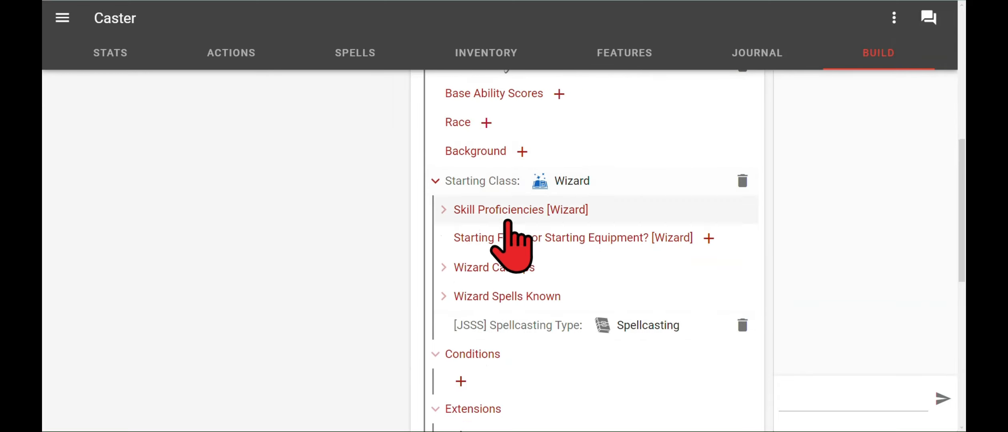
# Fill the Wizard Cantrips slot with Acid Splash, Blade Ward and Booming Blade.
pyautogui.click(485, 275)
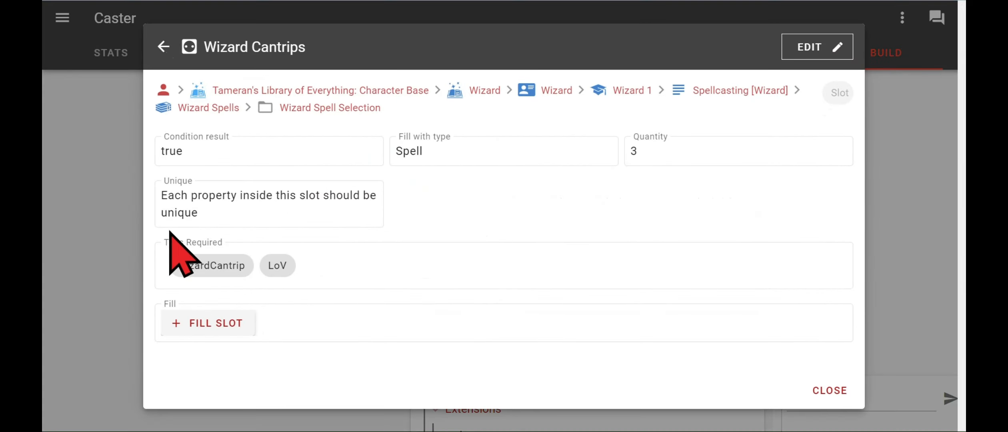
pyautogui.click(200, 332)
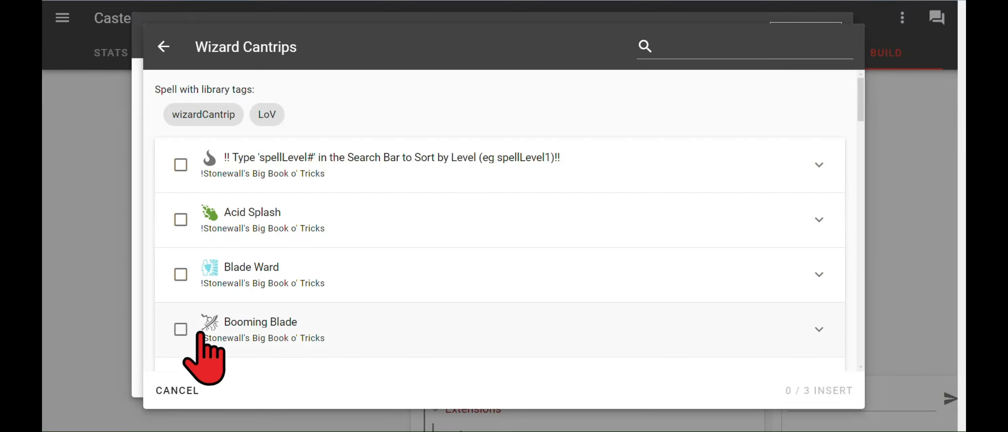
pyautogui.scroll(-2, 425, 180)
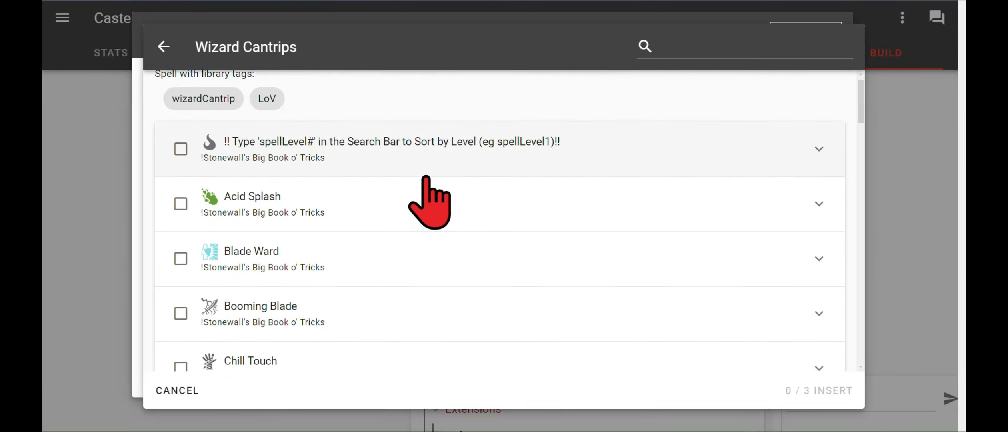
pyautogui.scroll(-5, 378, 220)
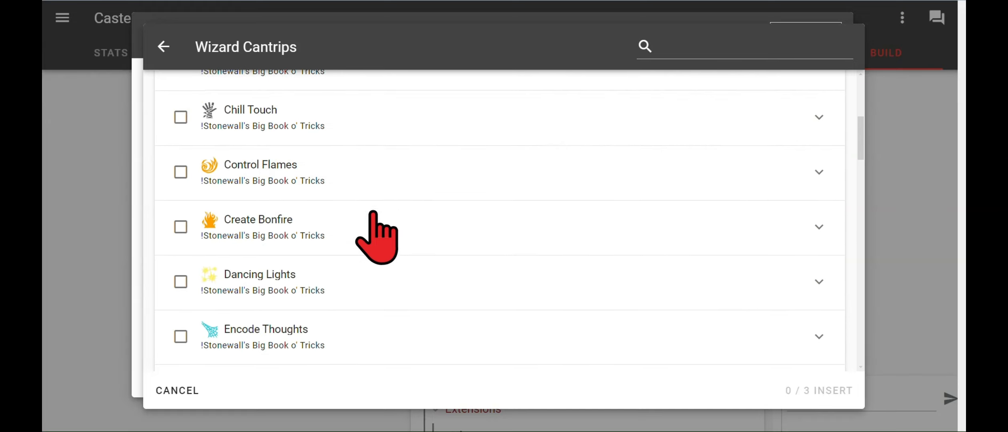
pyautogui.scroll(6, 378, 232)
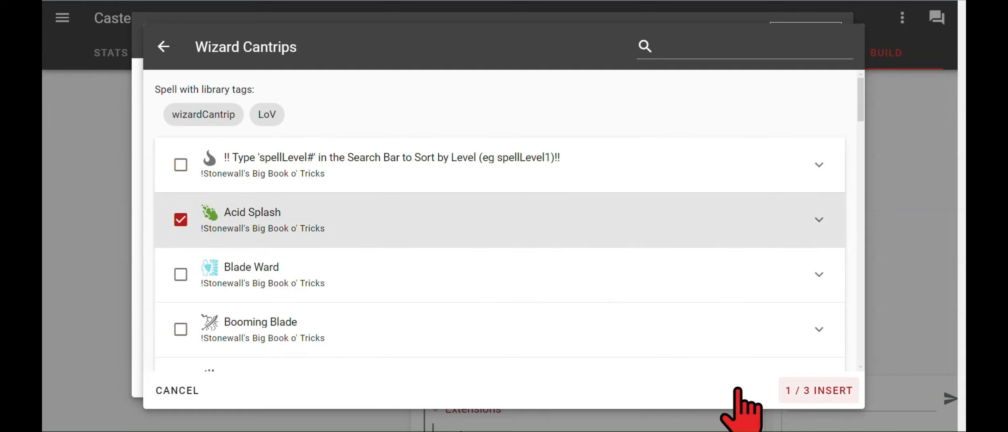
pyautogui.click(181, 274)
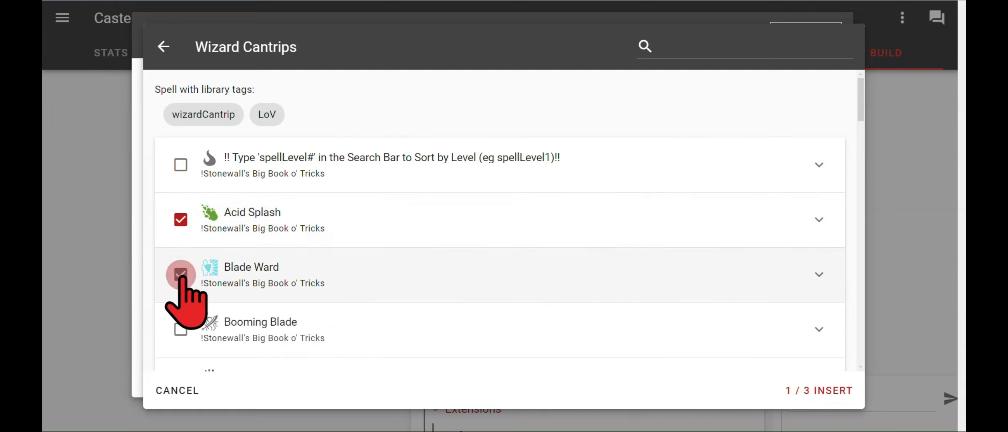
pyautogui.click(181, 329)
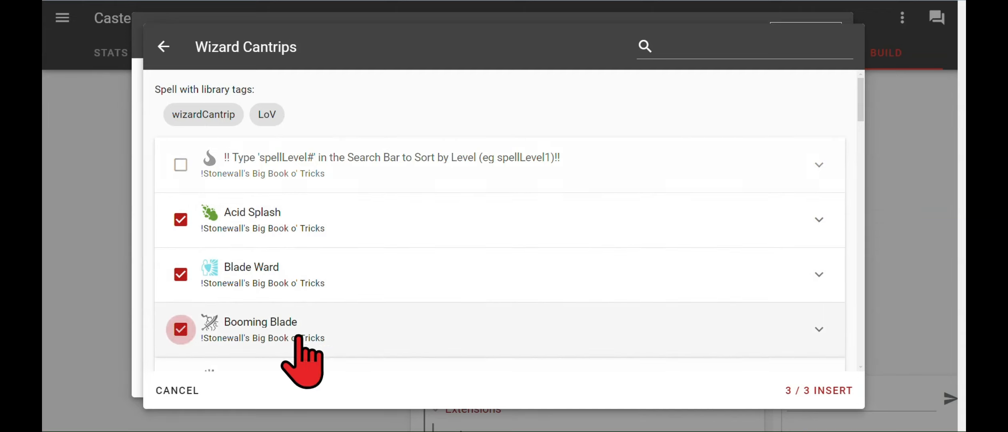
pyautogui.click(816, 390)
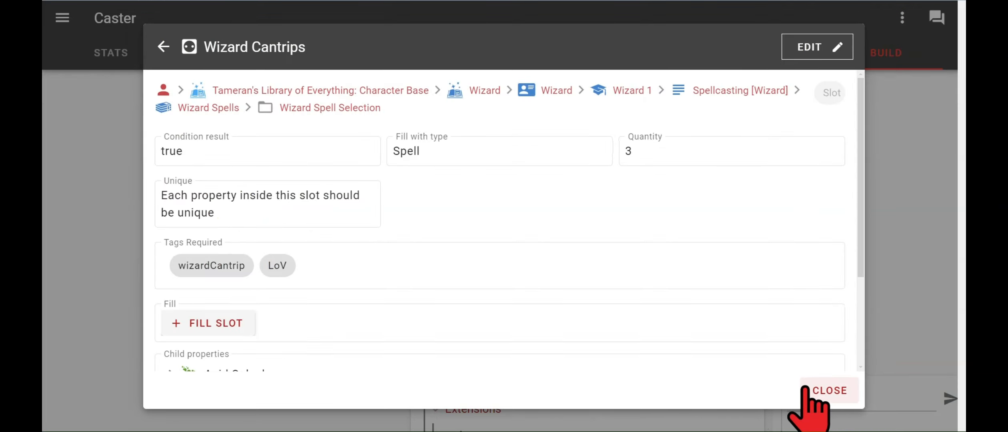
pyautogui.scroll(-2, 326, 236)
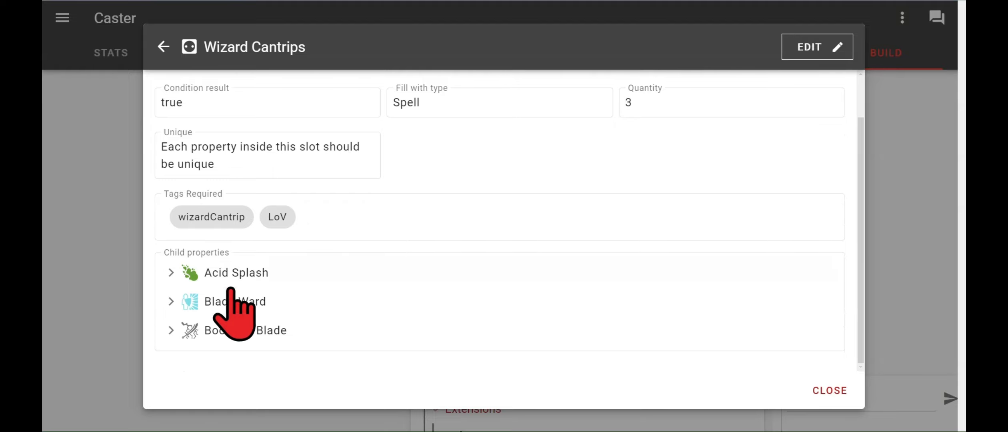
pyautogui.click(827, 394)
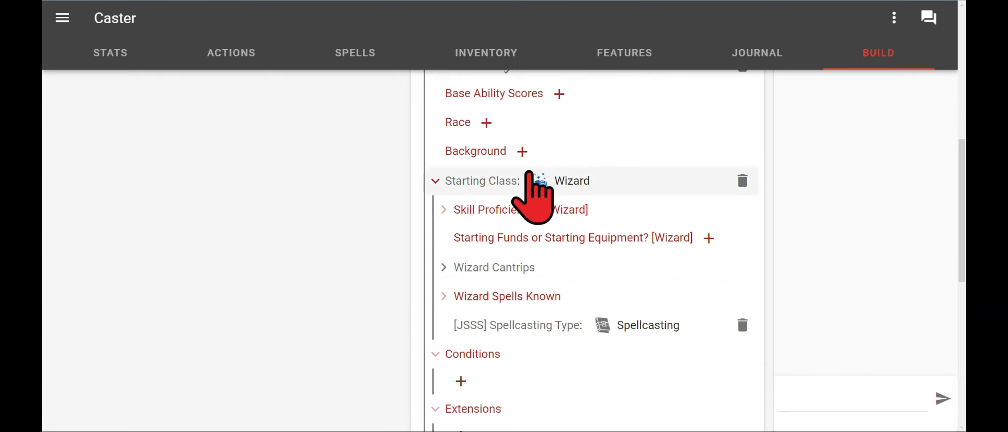
# Review Caster's spells and examine the Wizard Spells list's details and child properties.
pyautogui.click(364, 54)
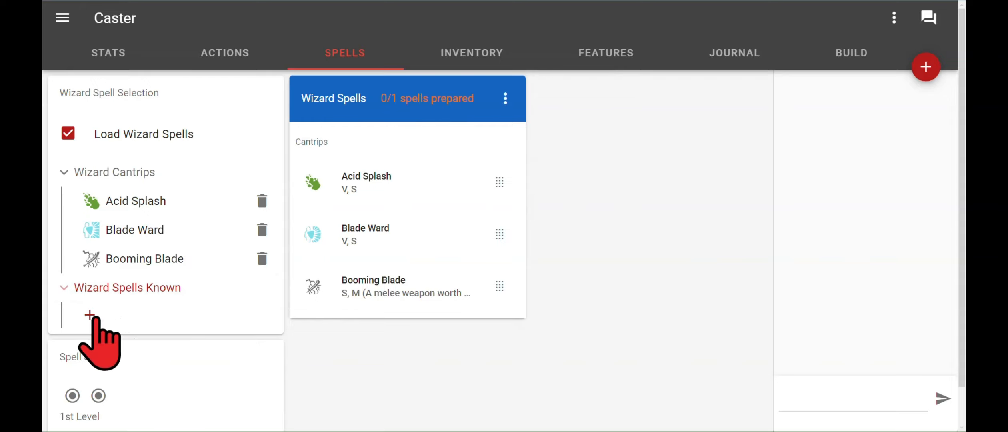
pyautogui.click(436, 99)
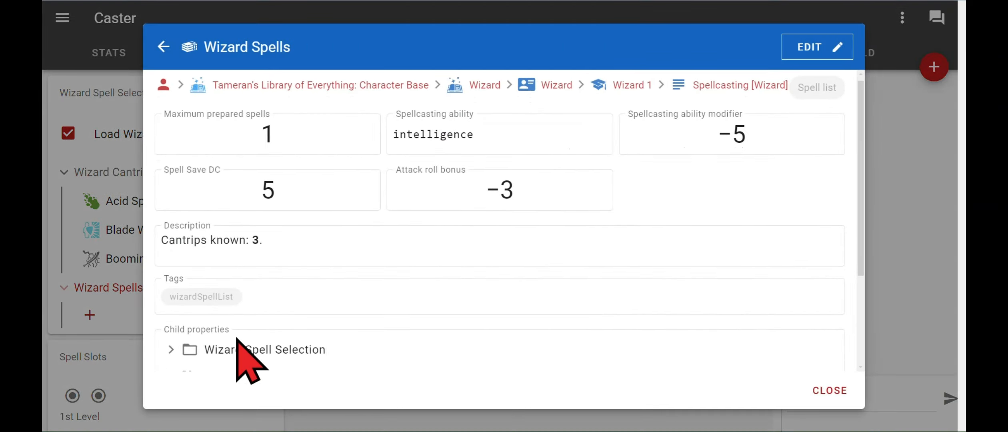
pyautogui.scroll(-3, 242, 352)
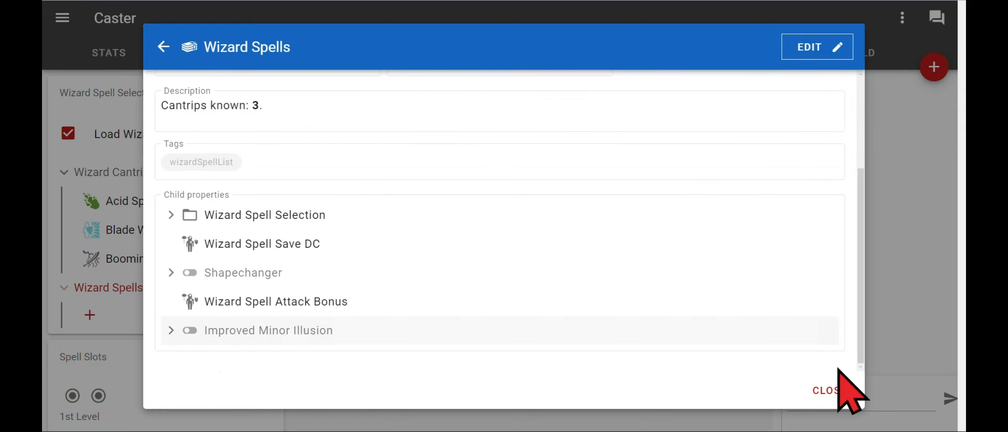
pyautogui.click(831, 391)
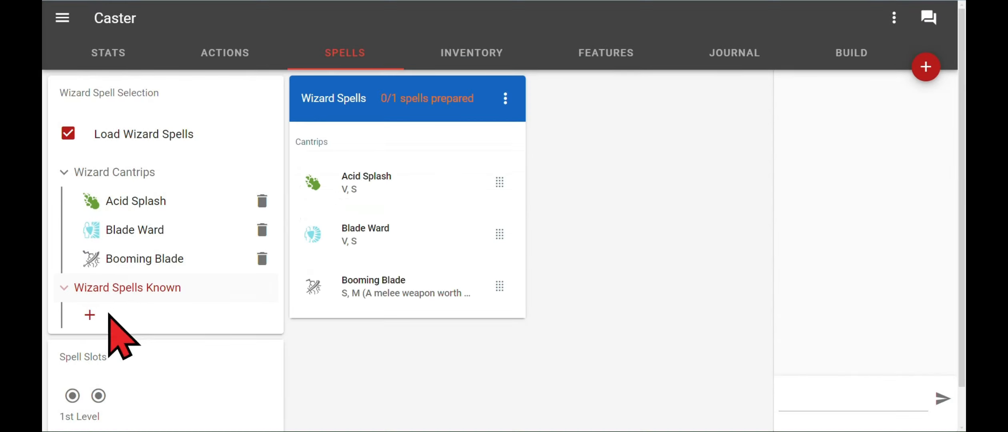
# Insert Aganazzar's Scorcher into the Wizard Spells Known slot and check it against the spell slots.
pyautogui.click(90, 315)
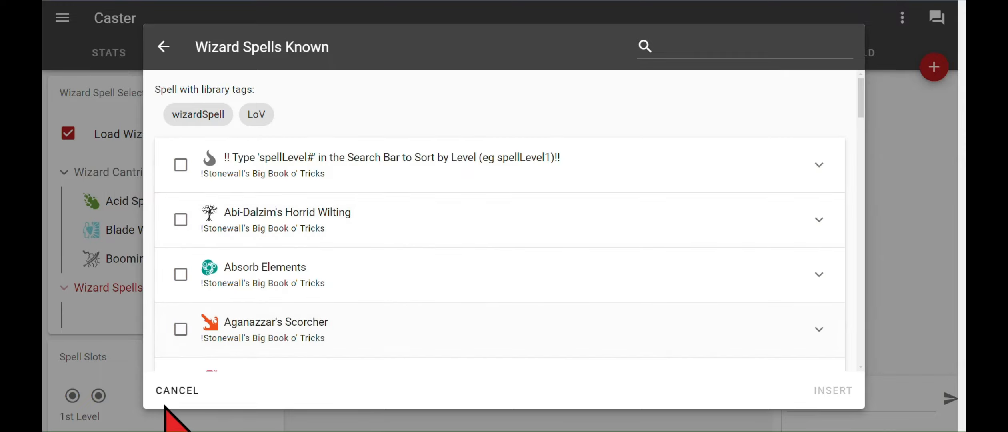
pyautogui.scroll(-2, 332, 332)
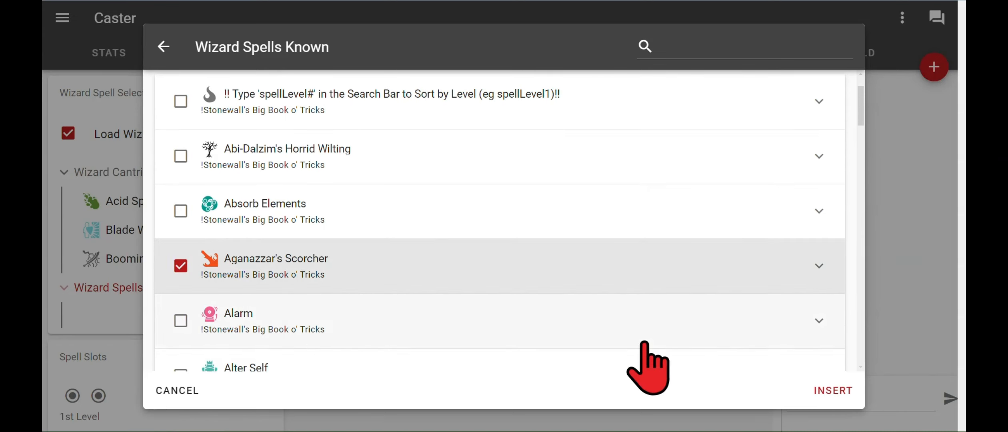
pyautogui.click(810, 386)
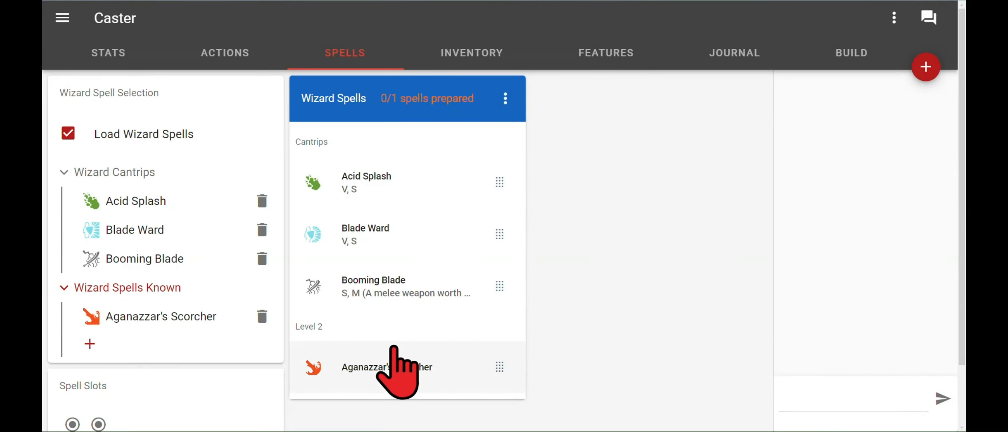
pyautogui.scroll(-2, 293, 254)
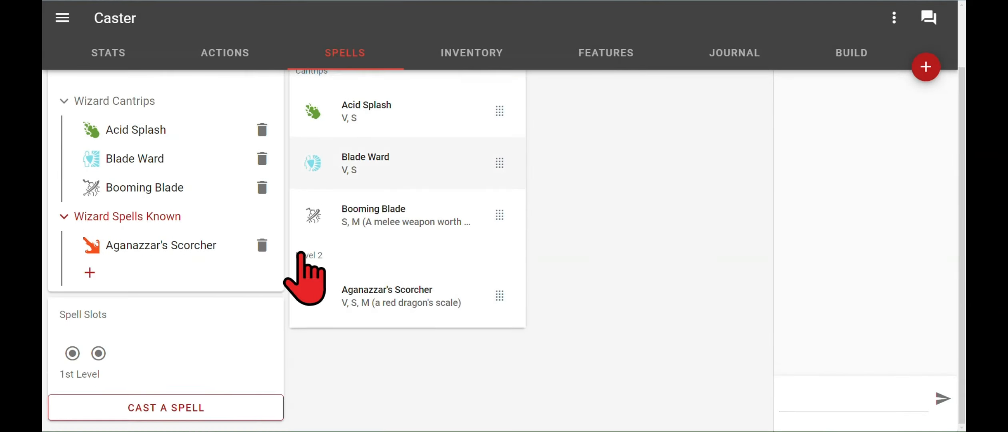
pyautogui.scroll(1, 292, 254)
pyautogui.scroll(-1, 296, 253)
pyautogui.scroll(1, 300, 251)
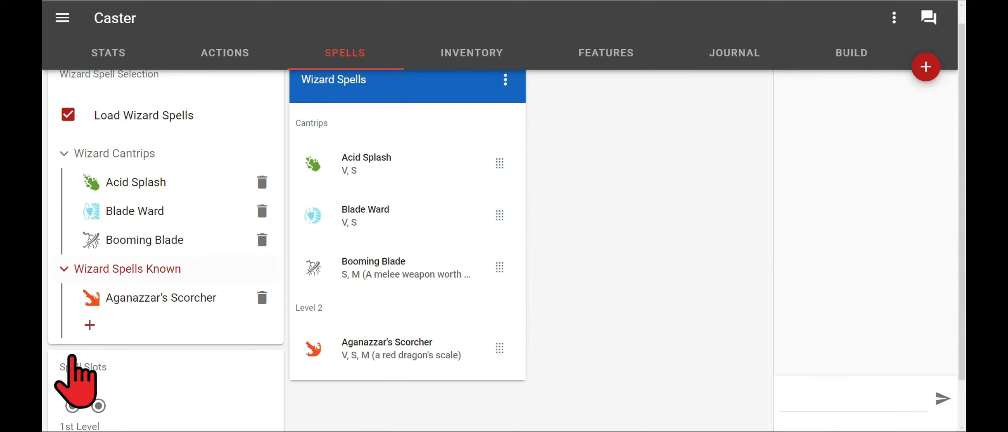
# Browse the further spells offered for the Wizard Spells Known slot.
pyautogui.click(88, 332)
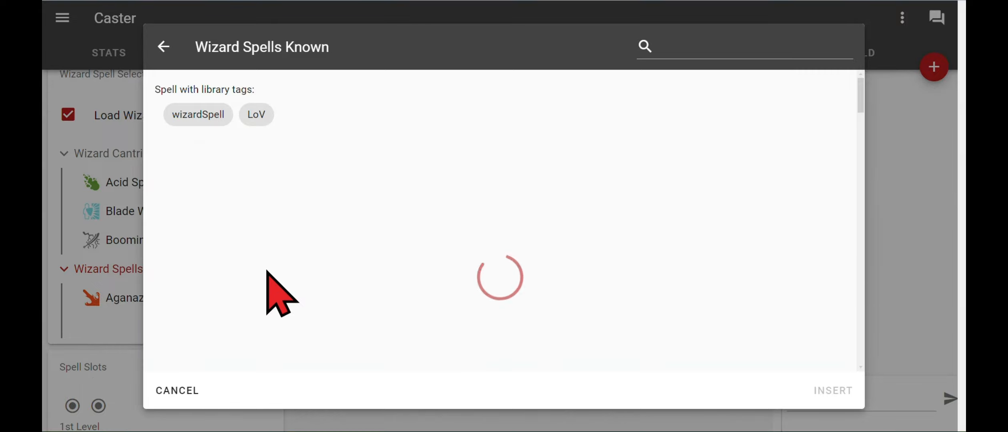
pyautogui.scroll(-2, 266, 280)
pyautogui.scroll(2, 266, 280)
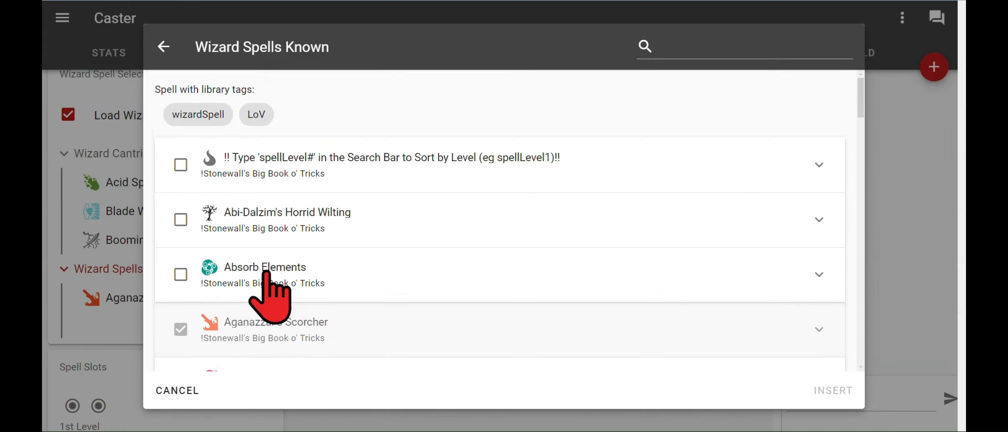
pyautogui.scroll(-4, 265, 280)
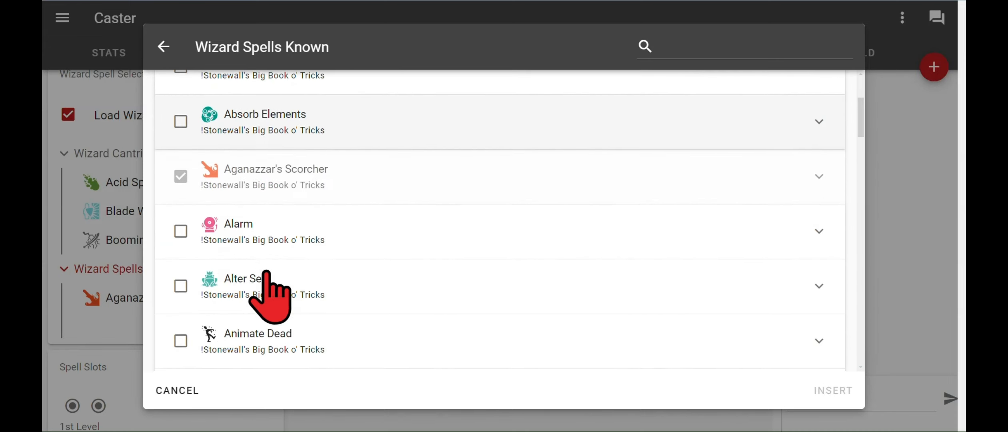
pyautogui.click(163, 47)
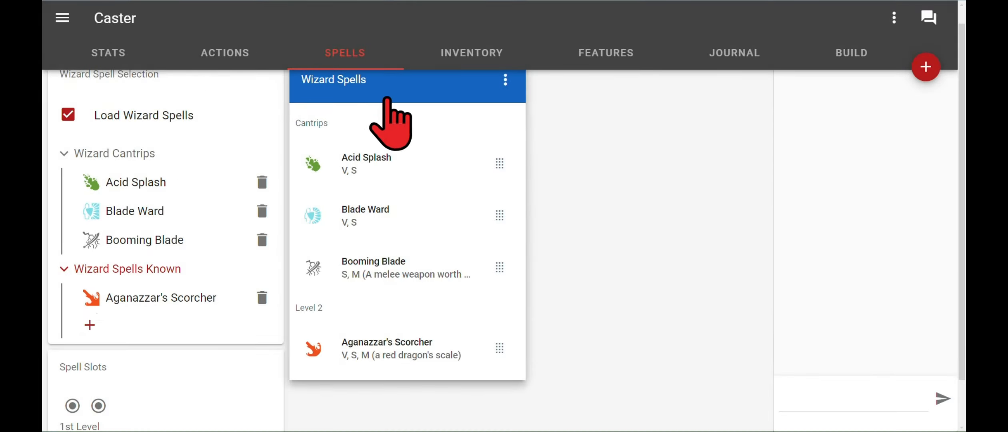
# Examine the Wizard Spells list again, including the contents of its Wizard Spell Selection folder.
pyautogui.click(364, 96)
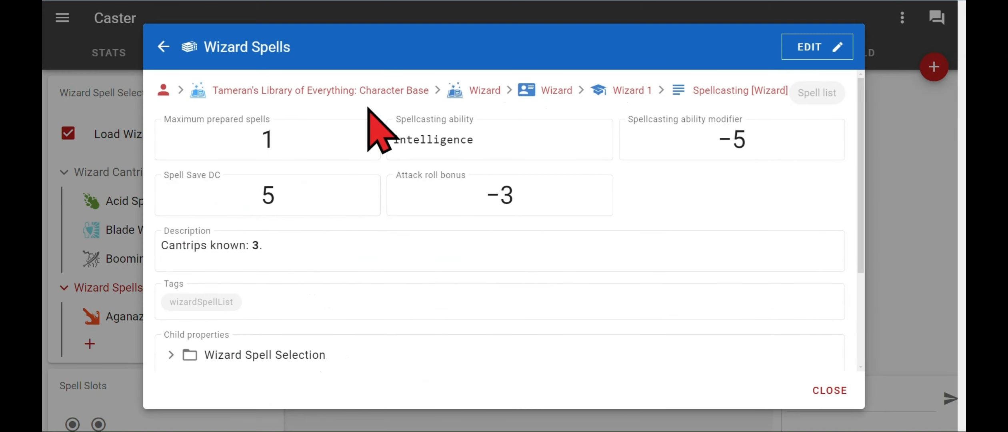
pyautogui.scroll(-3, 260, 267)
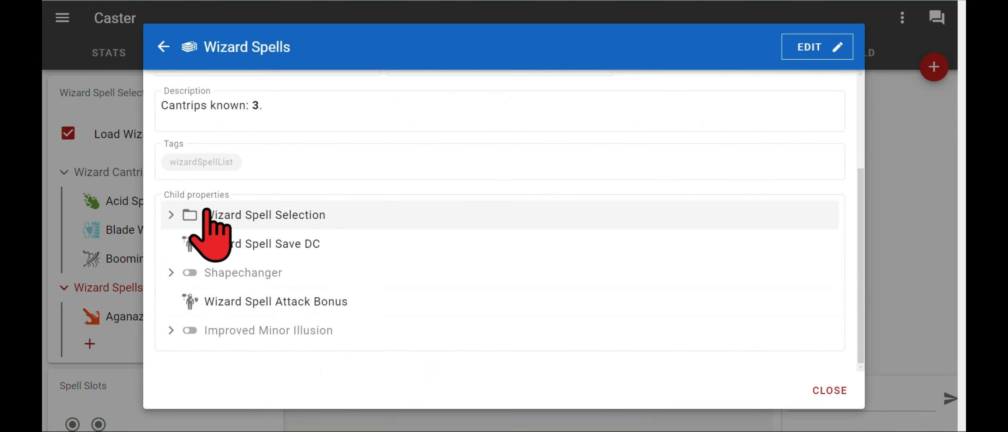
pyautogui.click(172, 215)
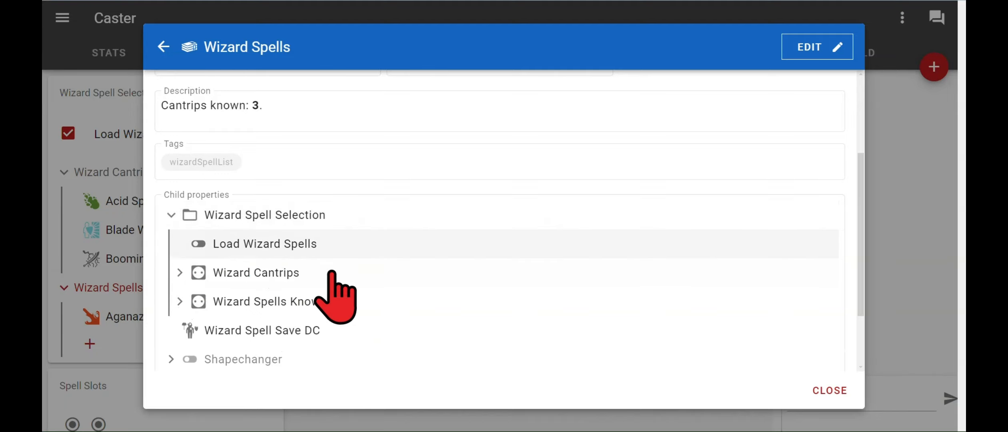
pyautogui.scroll(-2, 340, 296)
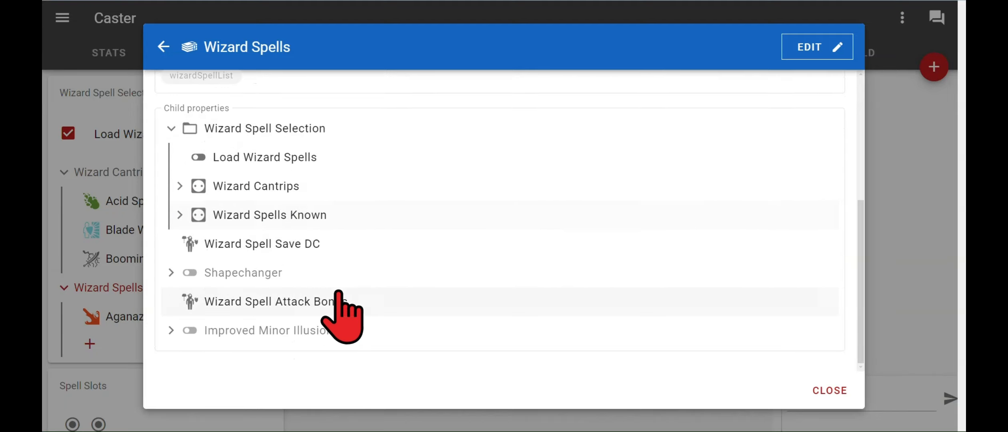
pyautogui.scroll(5, 340, 296)
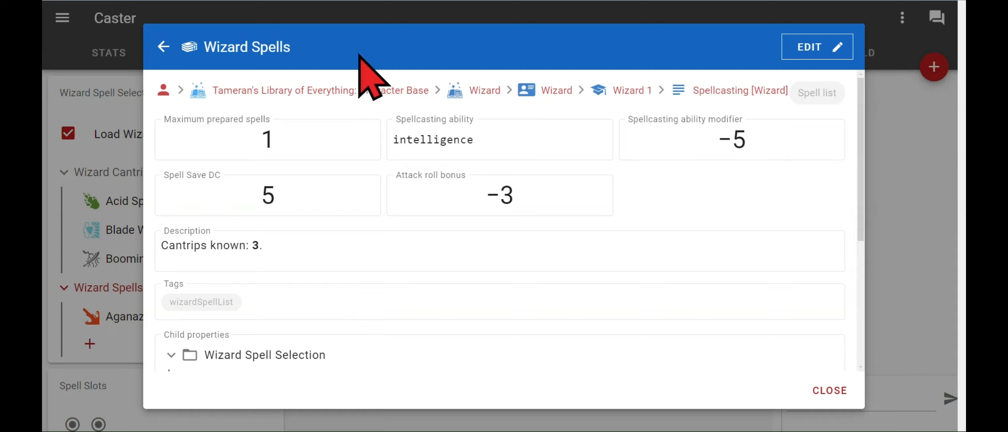
pyautogui.click(163, 46)
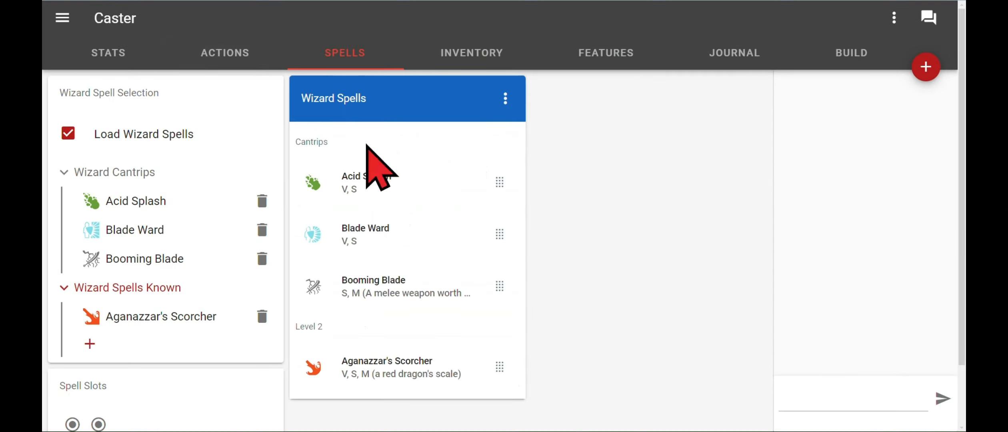
# Insert Standard Array as the method for Caster's Base Ability Scores in the build.
pyautogui.click(860, 52)
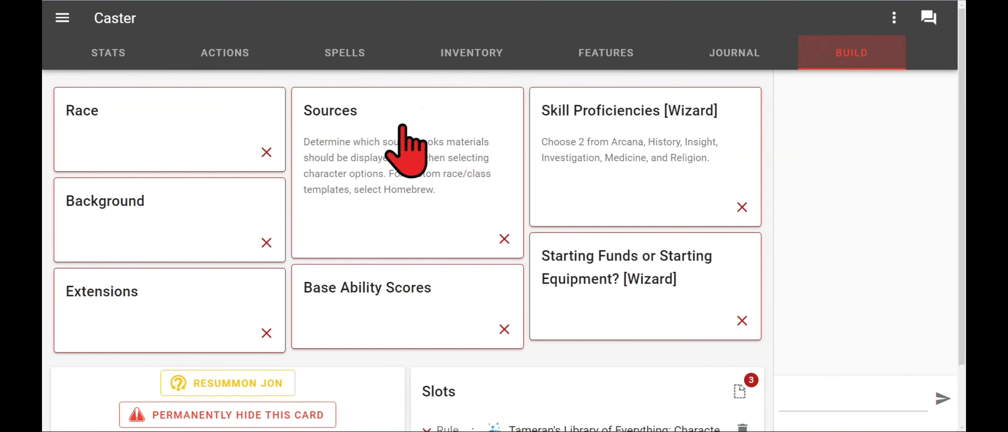
pyautogui.click(403, 296)
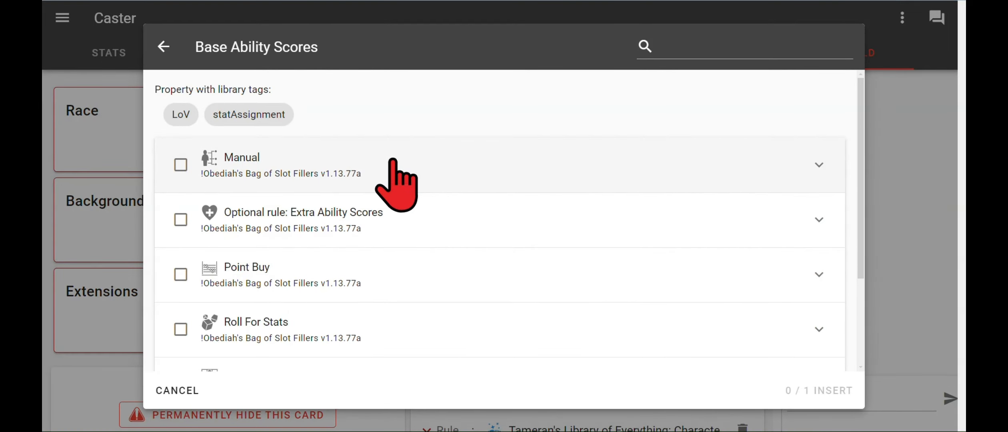
pyautogui.scroll(-3, 494, 198)
pyautogui.scroll(3, 495, 198)
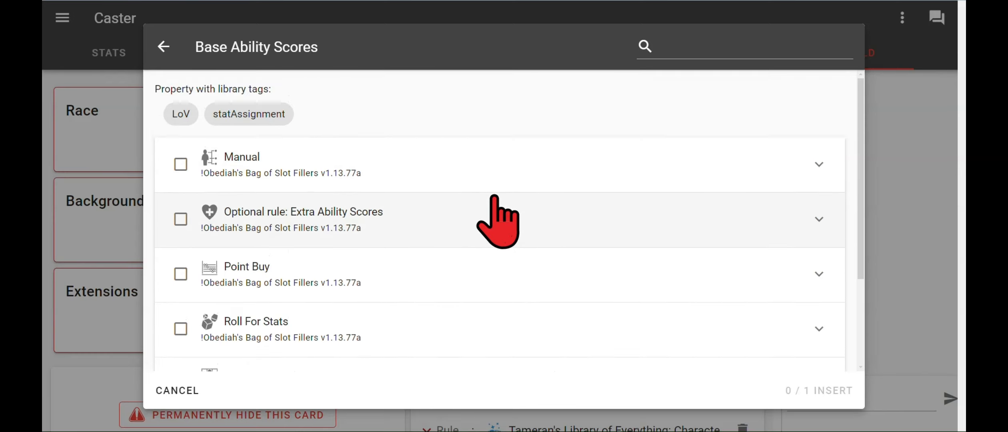
pyautogui.scroll(-3, 494, 208)
pyautogui.click(326, 262)
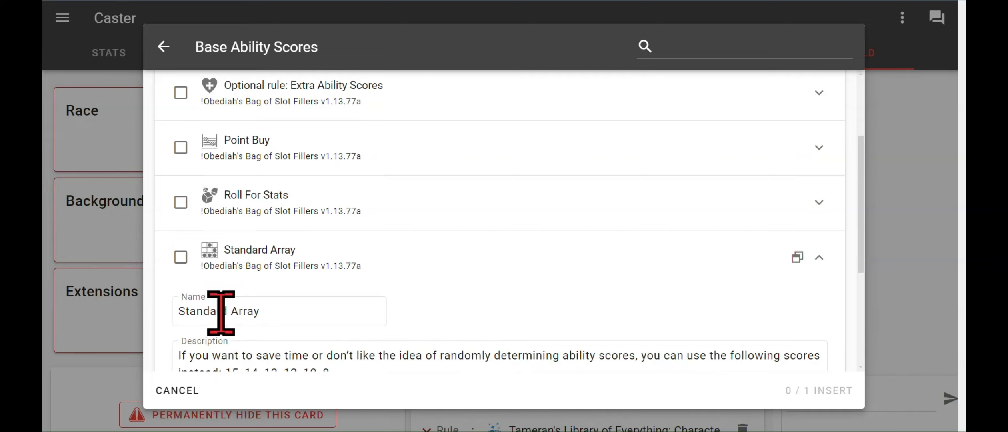
pyautogui.click(177, 273)
pyautogui.click(180, 259)
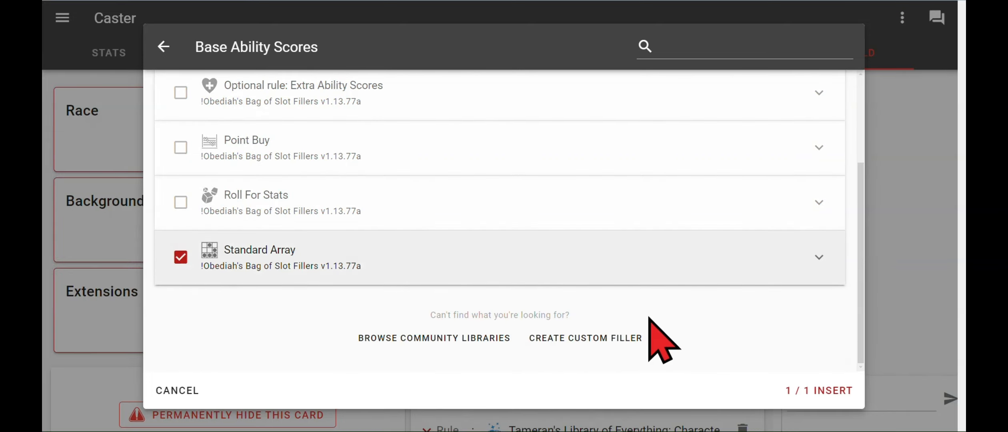
pyautogui.click(786, 391)
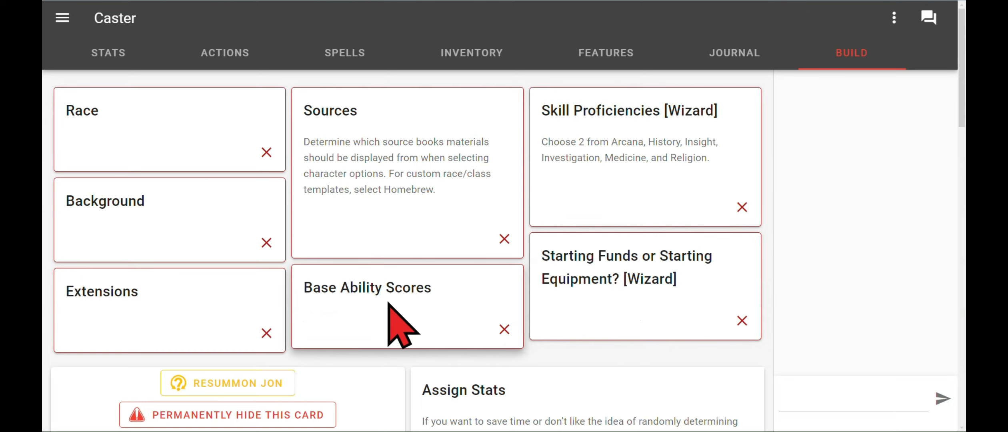
# Assign the standard array: 15 to Intelligence, 14 to Constitution, 13 to Dexterity, 12 to Charisma, 10 to Wisdom and 8 to Strength.
pyautogui.scroll(-9, 466, 274)
pyautogui.scroll(-1, 460, 252)
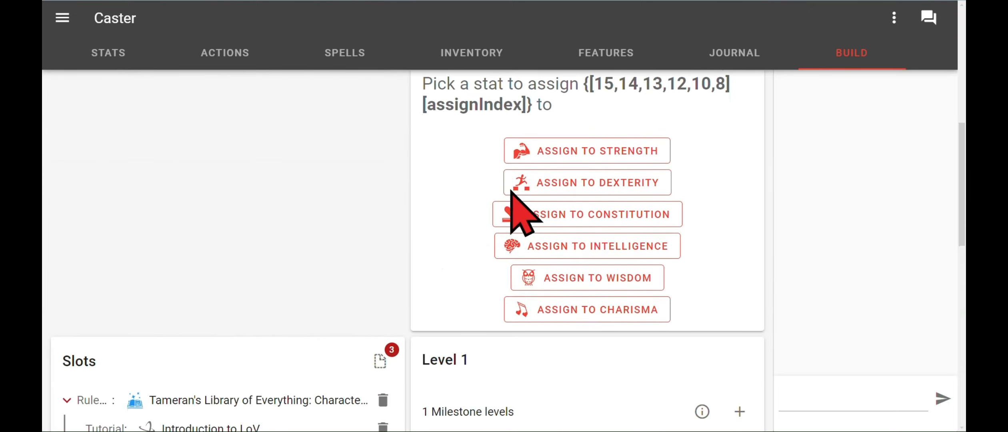
pyautogui.click(563, 219)
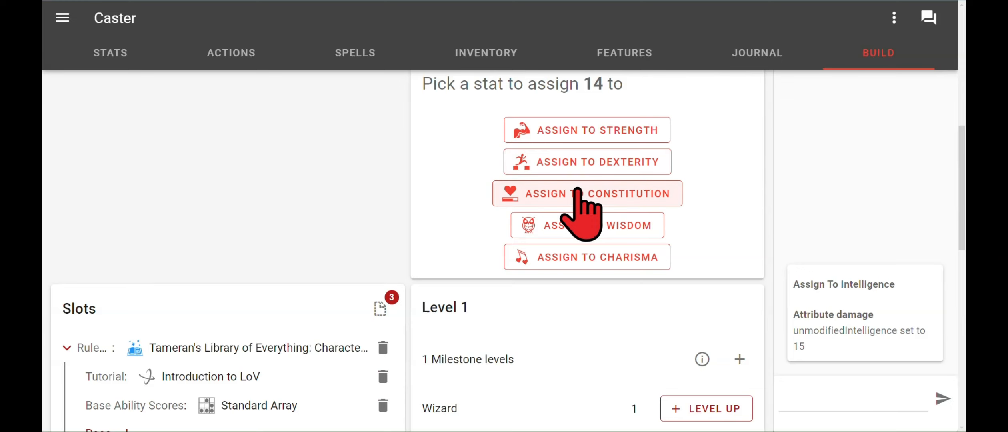
pyautogui.click(578, 192)
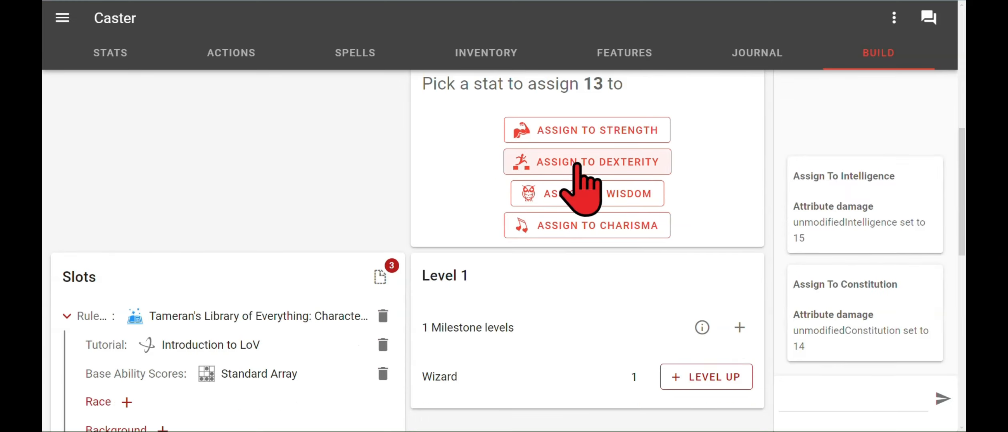
pyautogui.click(576, 164)
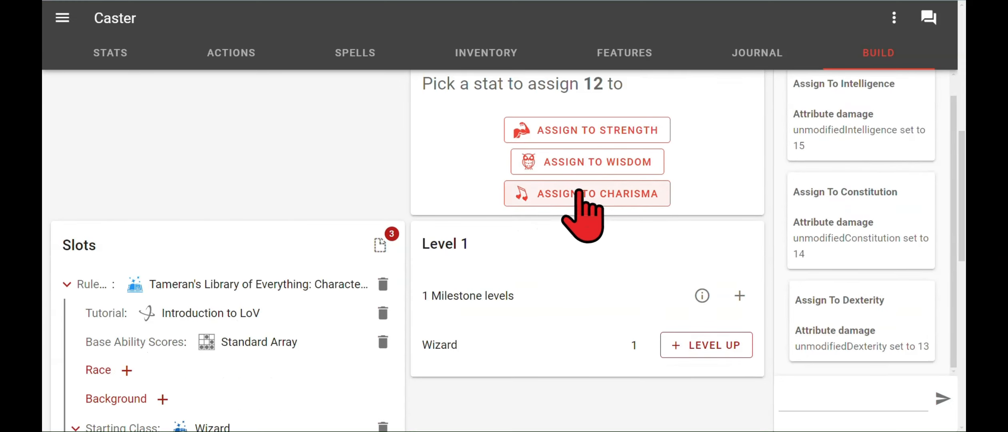
pyautogui.click(578, 192)
pyautogui.click(583, 162)
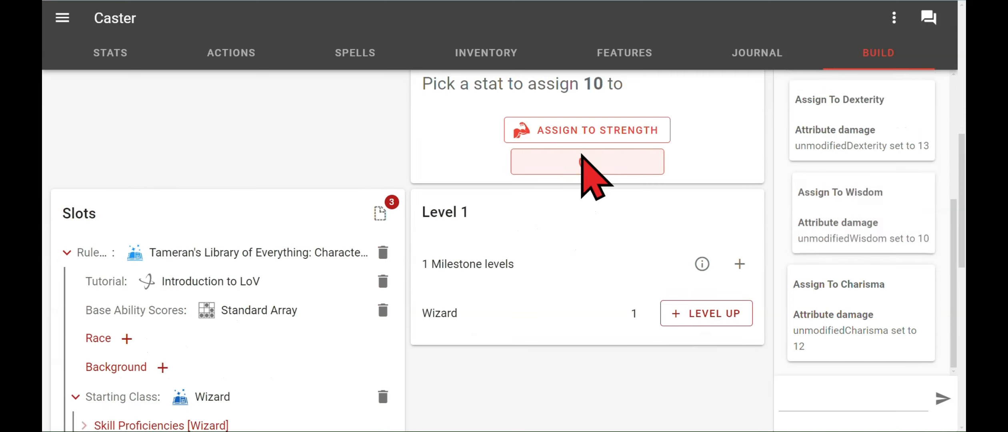
pyautogui.click(584, 131)
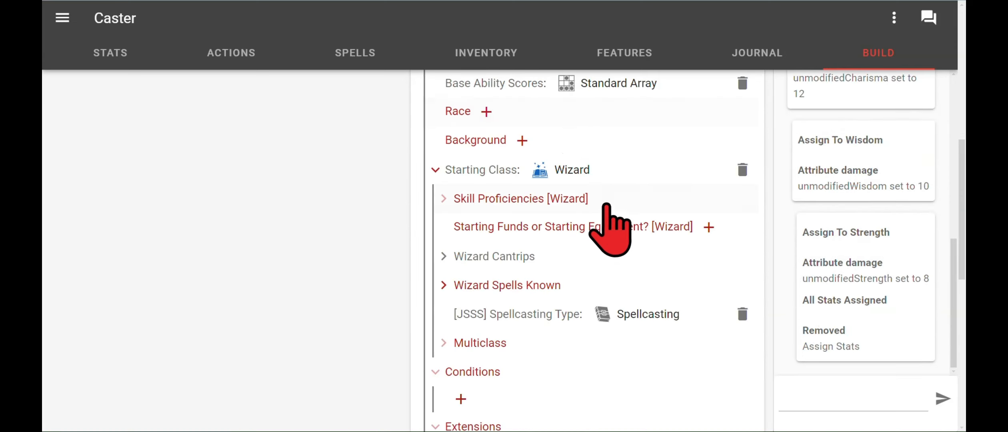
# Examine the Wizard Spells Known slot's details in the build, including its parent folders, quantity and required tags.
pyautogui.scroll(2, 490, 198)
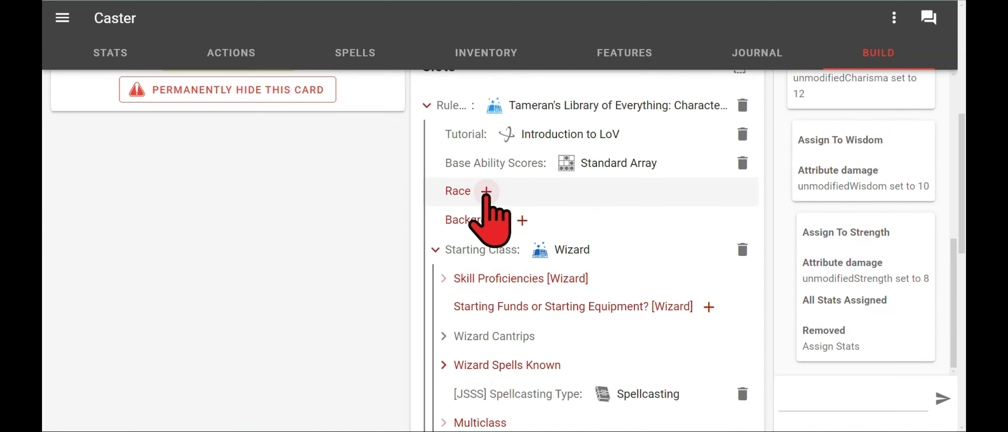
pyautogui.scroll(-2, 485, 199)
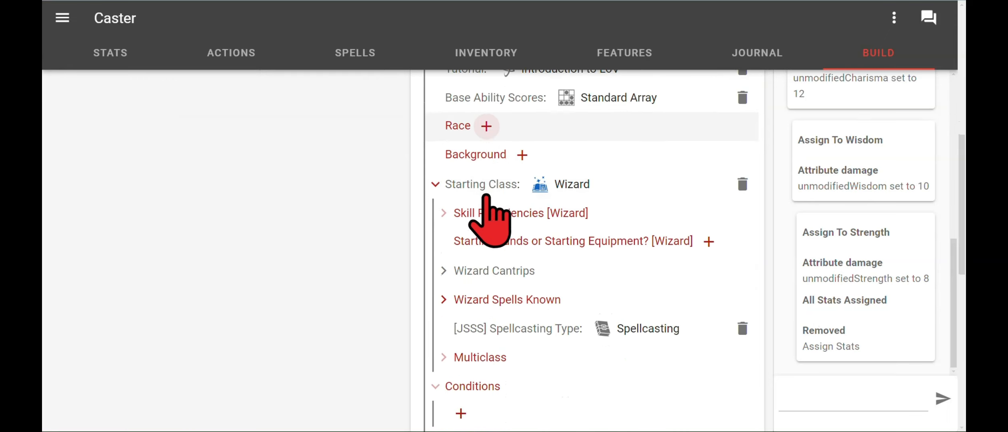
pyautogui.click(484, 304)
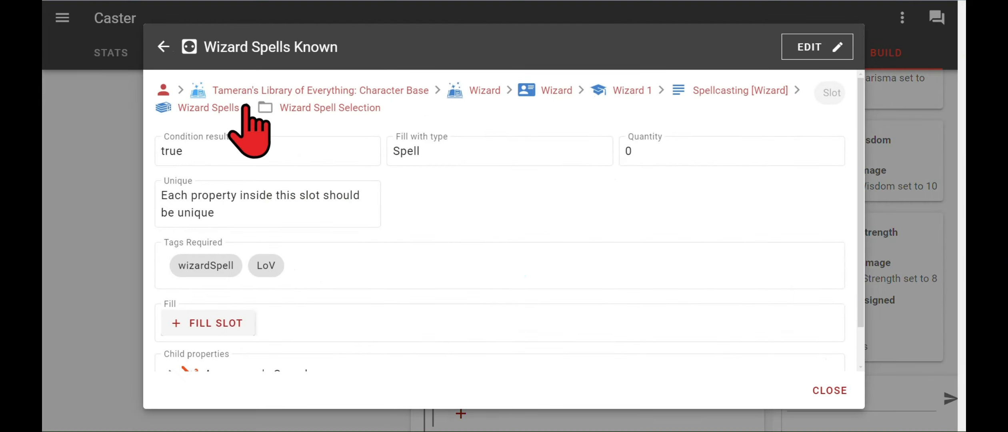
pyautogui.scroll(-1, 233, 186)
pyautogui.scroll(1, 150, 106)
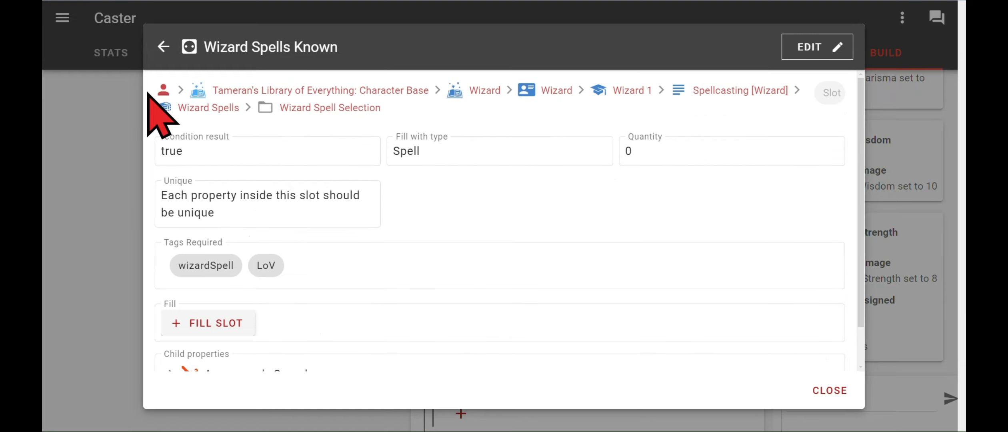
pyautogui.click(160, 45)
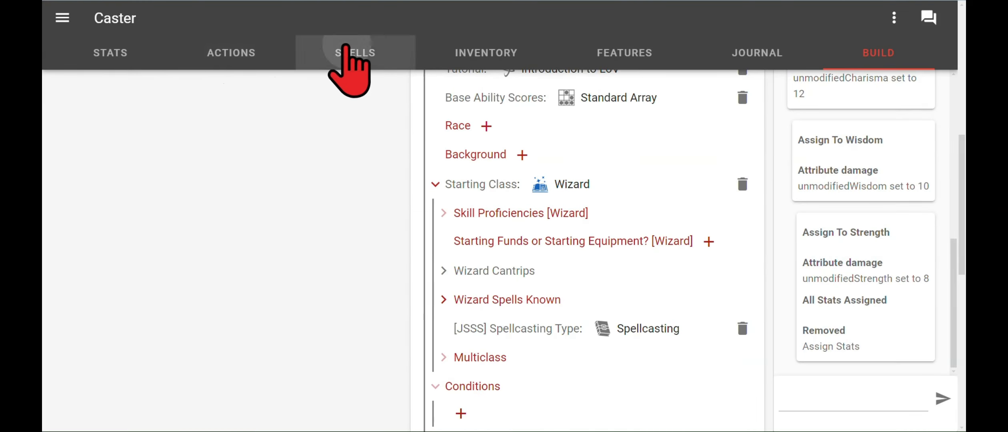
# Check the Wizard Spells list's maximum prepared spells, spellcasting ability modifier, save DC and attack bonus.
pyautogui.click(346, 51)
pyautogui.scroll(2, 230, 265)
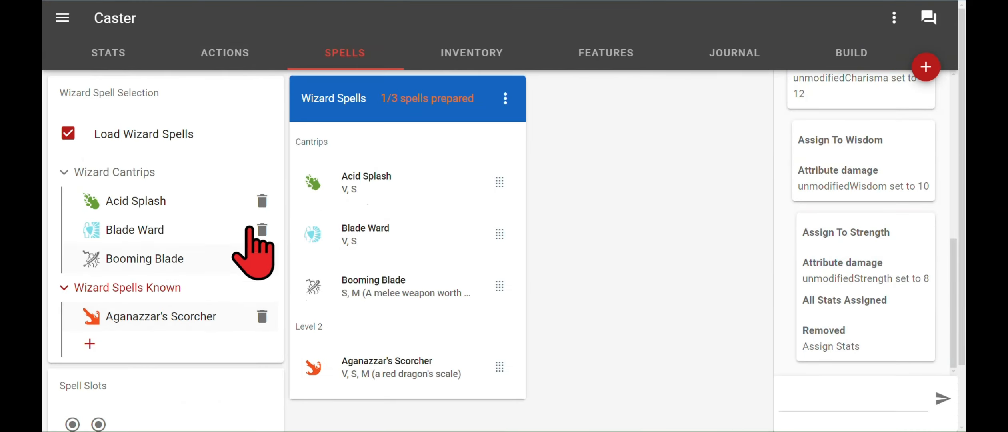
pyautogui.click(423, 103)
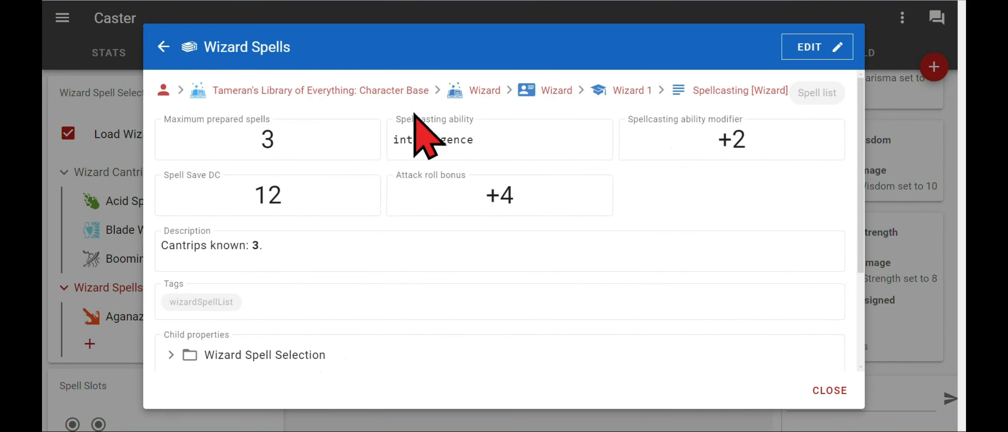
pyautogui.click(163, 47)
# Insert Animate Dead and Arcane Eye into the Wizard Spells Known slot from the spells page.
pyautogui.click(91, 343)
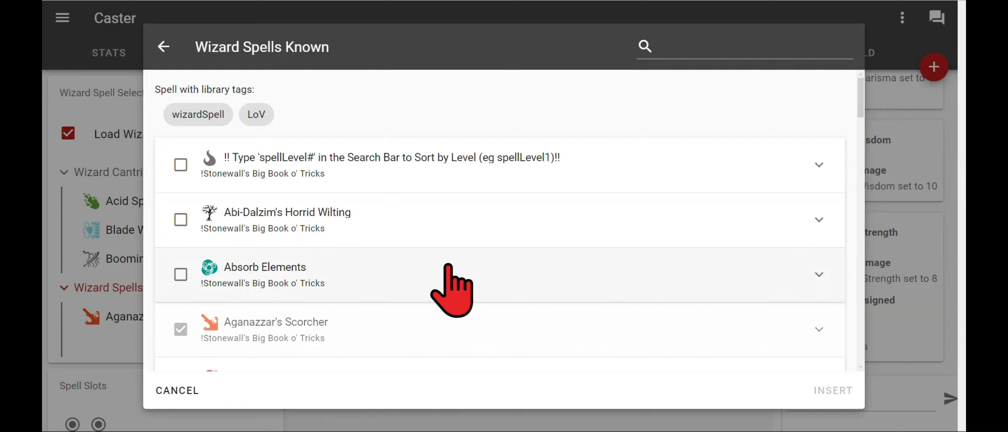
pyautogui.scroll(-5, 448, 265)
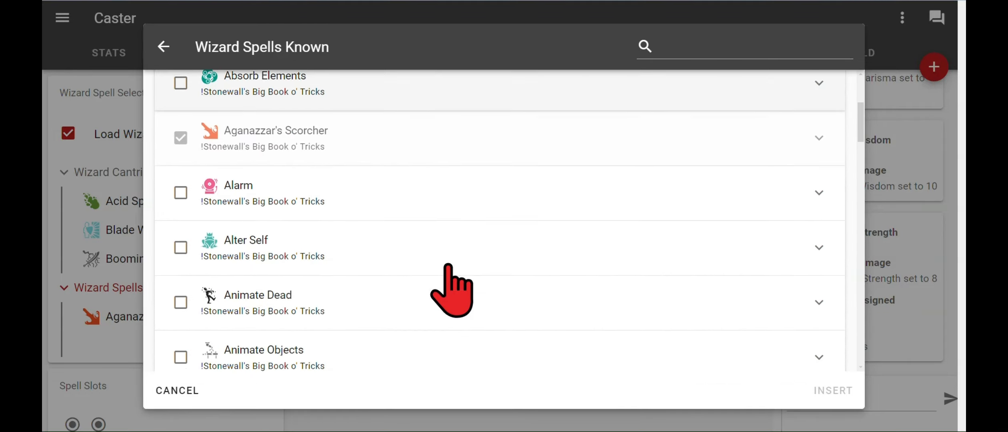
pyautogui.scroll(-5, 180, 243)
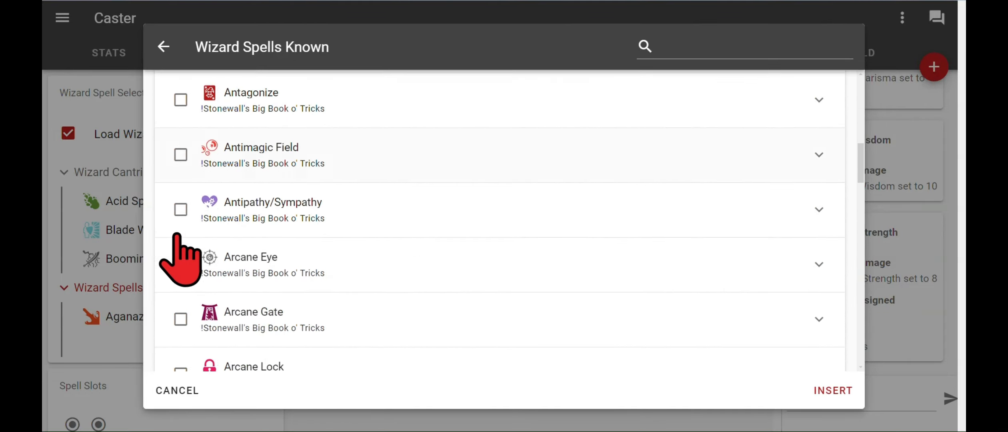
pyautogui.click(181, 228)
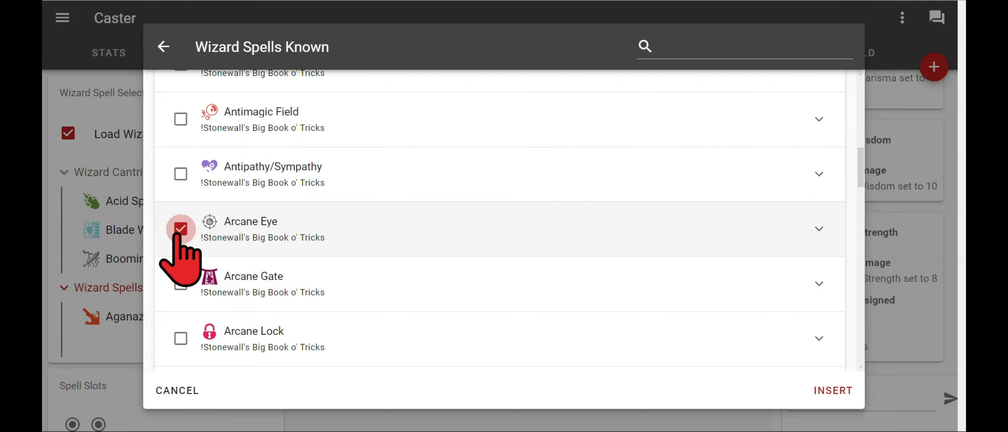
pyautogui.click(823, 390)
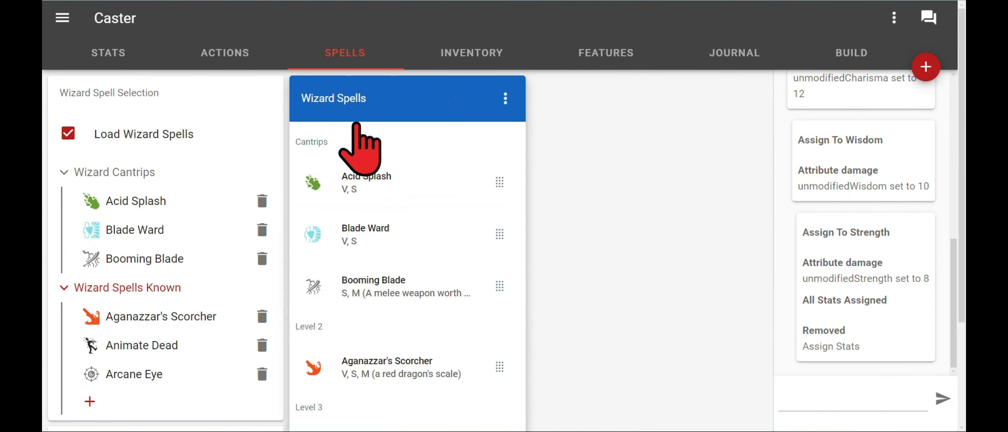
# Compare the levels of the known spells in the Wizard Spells list with the available spell slots.
pyautogui.scroll(-1, 398, 101)
pyautogui.scroll(-3, 399, 101)
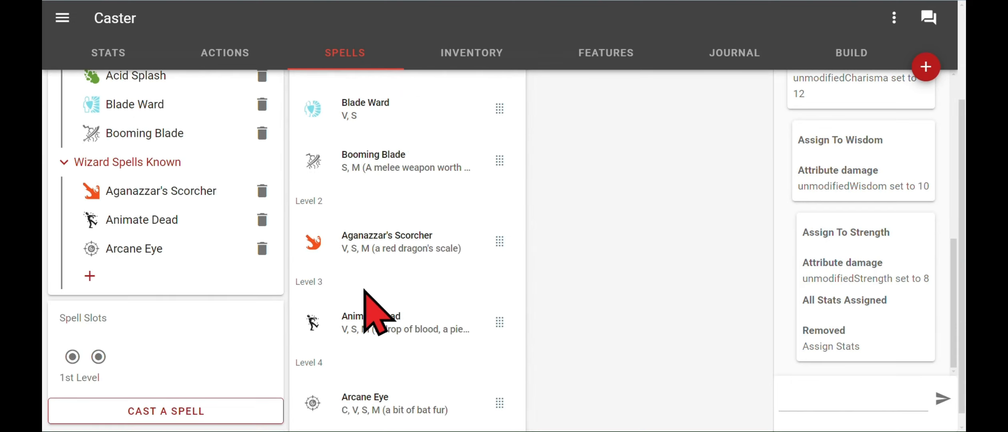
pyautogui.scroll(-1, 368, 289)
pyautogui.scroll(3, 371, 288)
pyautogui.scroll(-3, 364, 291)
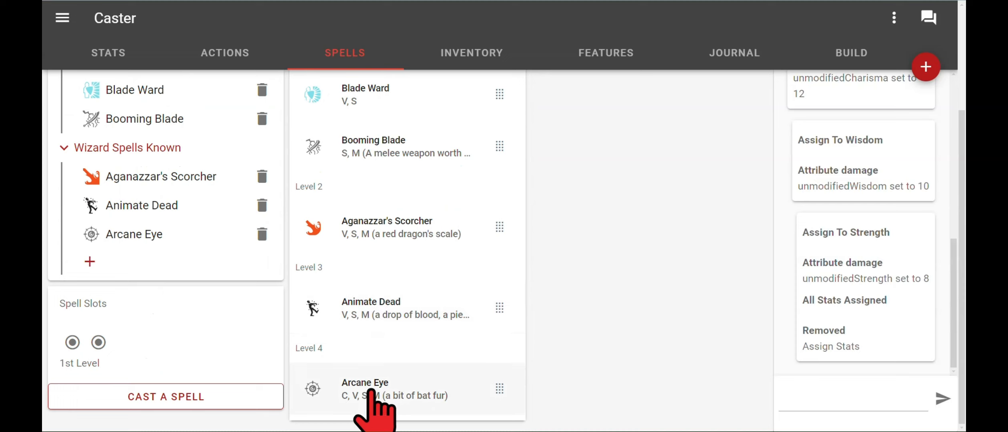
pyautogui.scroll(3, 376, 265)
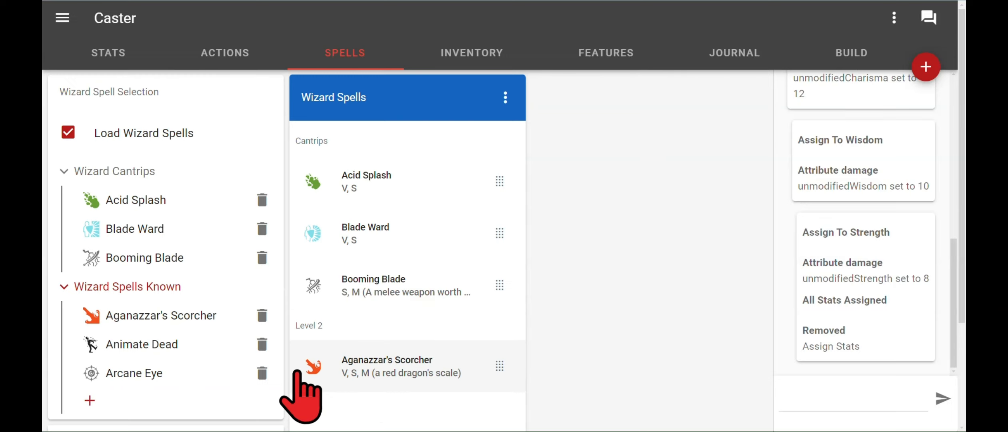
pyautogui.scroll(-3, 124, 287)
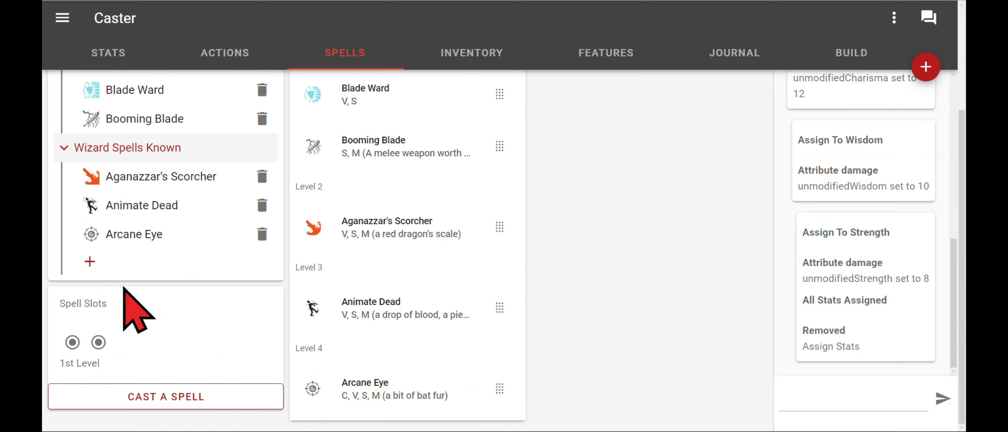
# Expand Wizard Spells Known in the build's slots and insert Absorb Elements there.
pyautogui.click(847, 50)
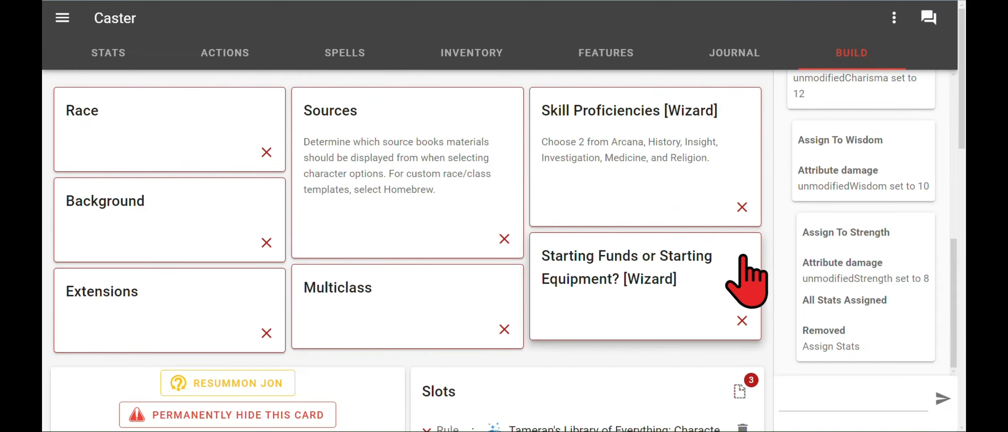
pyautogui.scroll(-9, 748, 270)
pyautogui.scroll(-2, 746, 280)
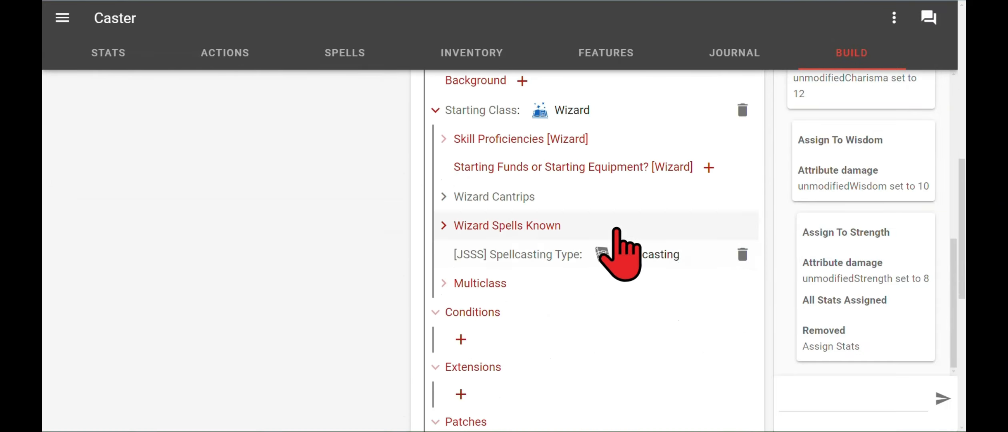
pyautogui.click(452, 224)
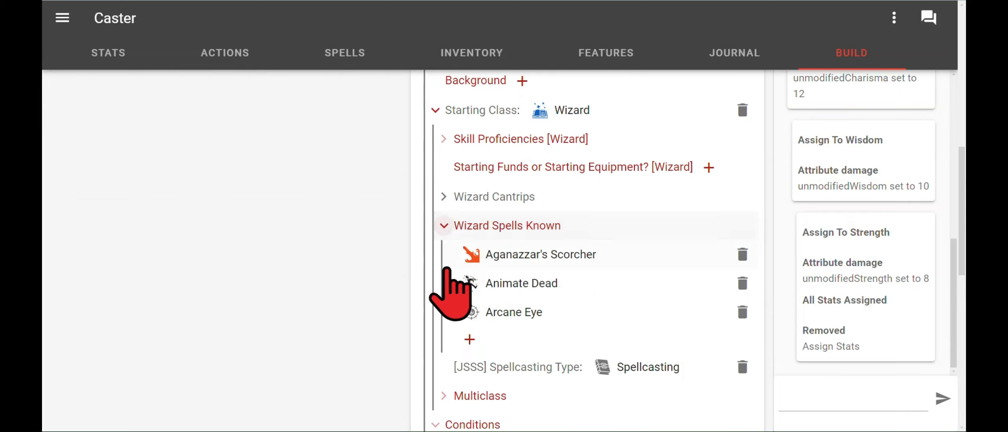
pyautogui.click(463, 337)
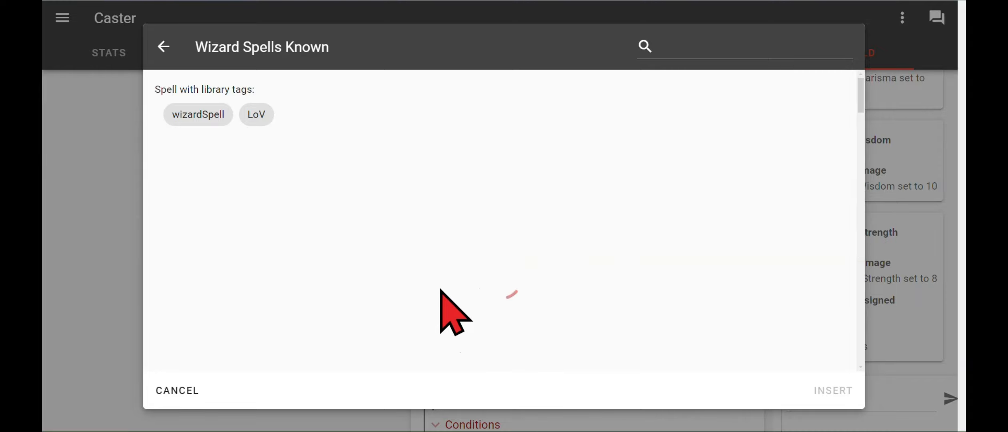
pyautogui.click(192, 267)
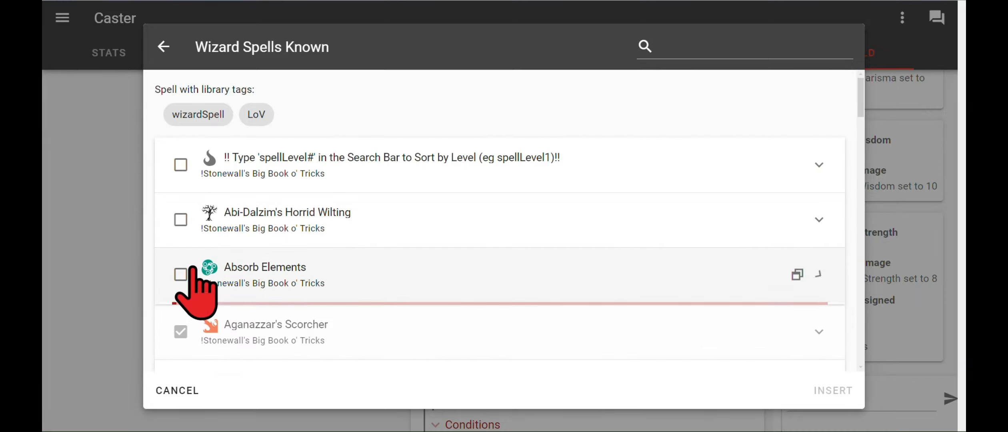
pyautogui.click(181, 274)
pyautogui.click(825, 394)
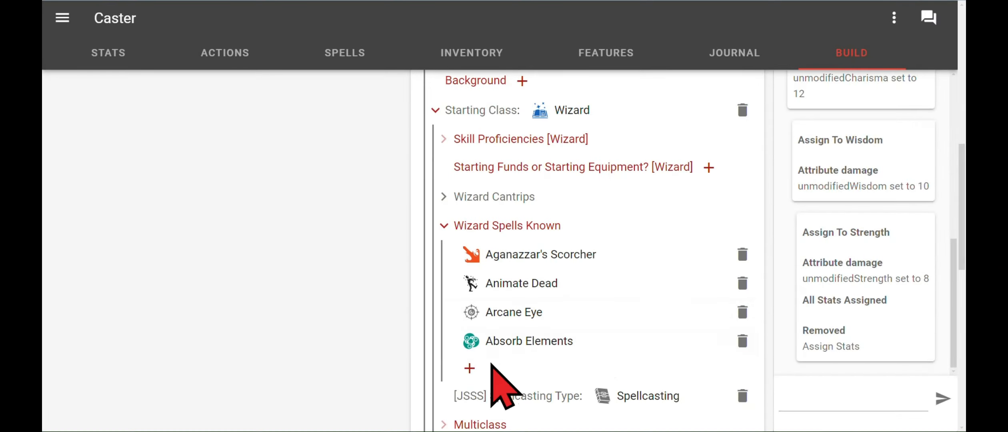
# Add Chromatic Orb to the Wizard Spells Known slot in the build.
pyautogui.click(469, 368)
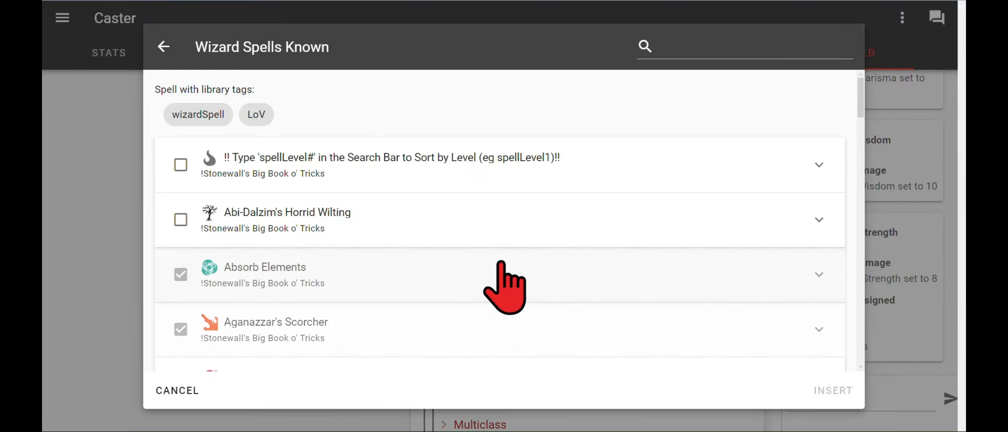
pyautogui.scroll(-10, 308, 224)
pyautogui.scroll(-15, 308, 225)
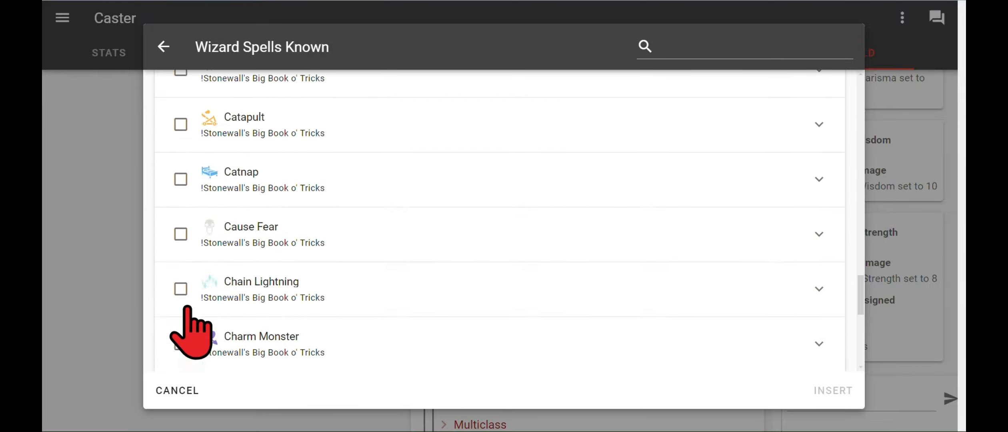
pyautogui.scroll(2, 222, 188)
pyautogui.click(181, 151)
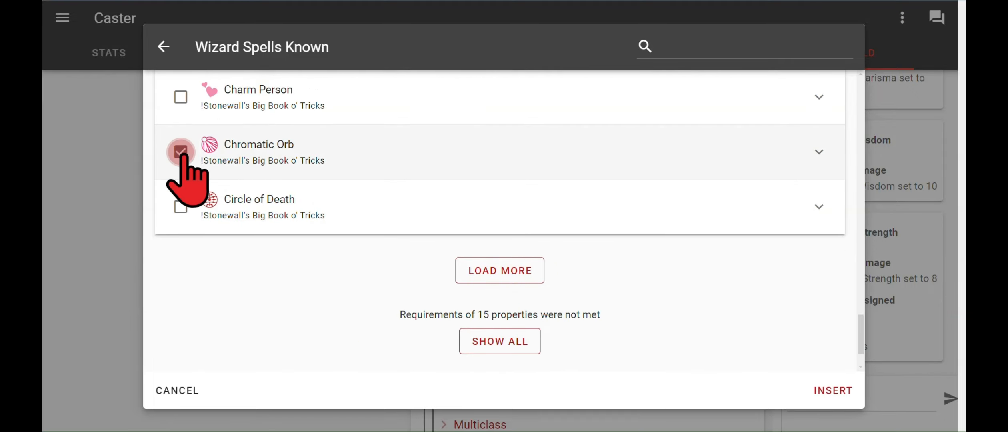
pyautogui.click(840, 386)
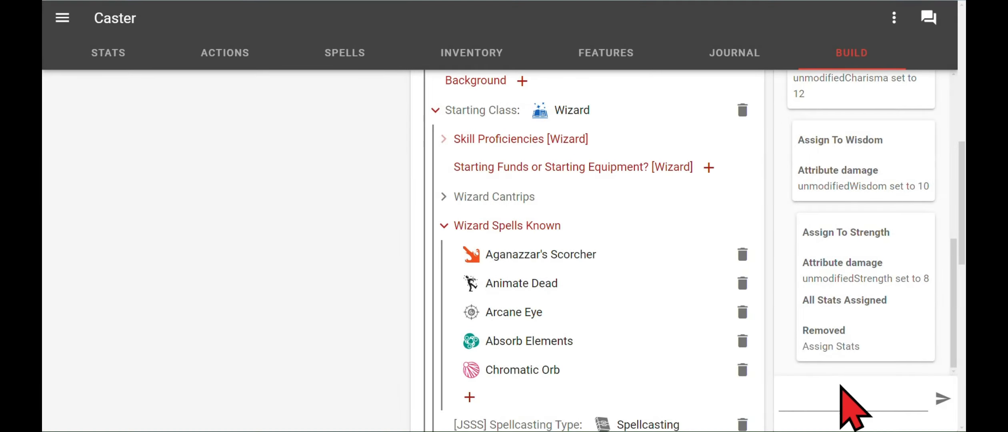
# Find Catapult among the available wizard spells and insert it into the Wizard Spells Known slot.
pyautogui.click(468, 397)
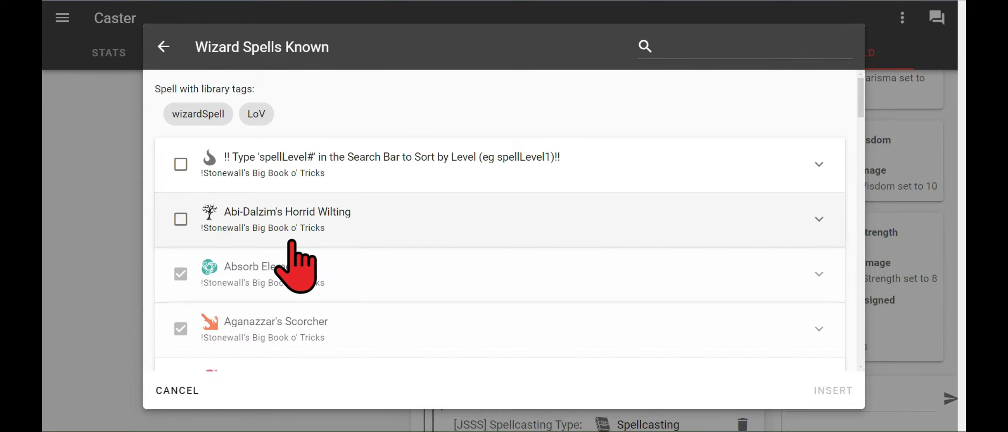
pyautogui.scroll(-20, 295, 264)
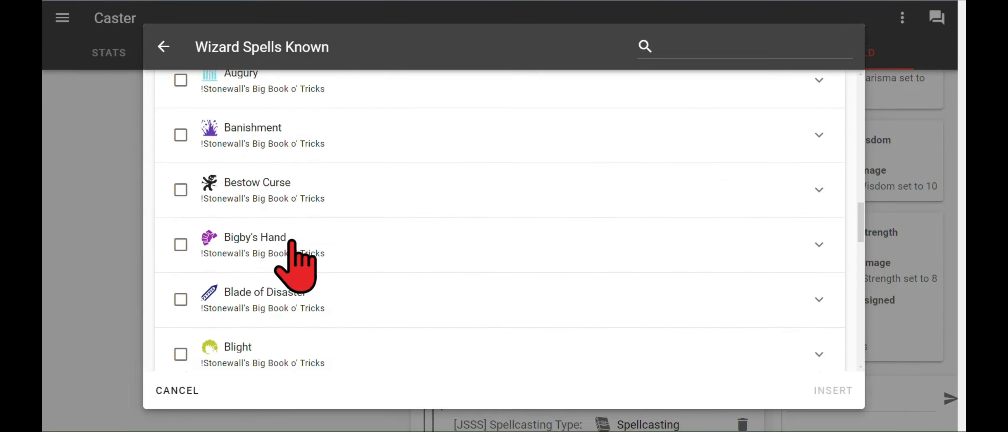
pyautogui.scroll(-3, 295, 264)
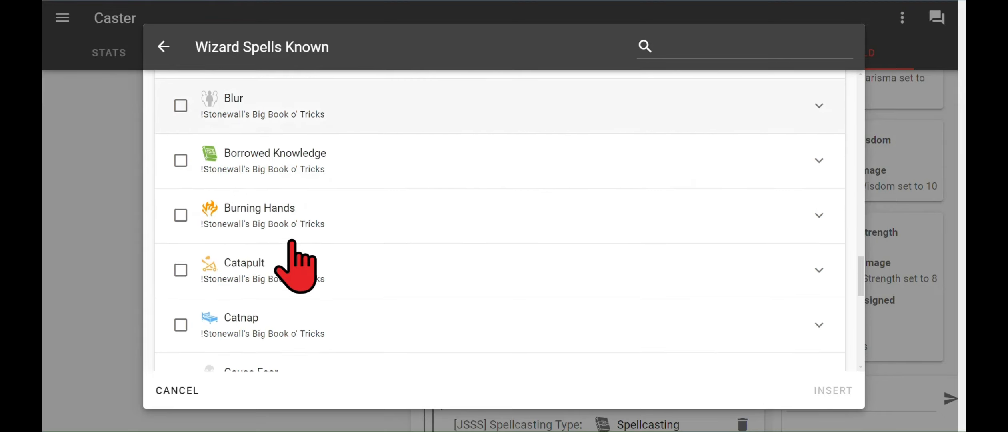
pyautogui.click(181, 269)
pyautogui.click(833, 389)
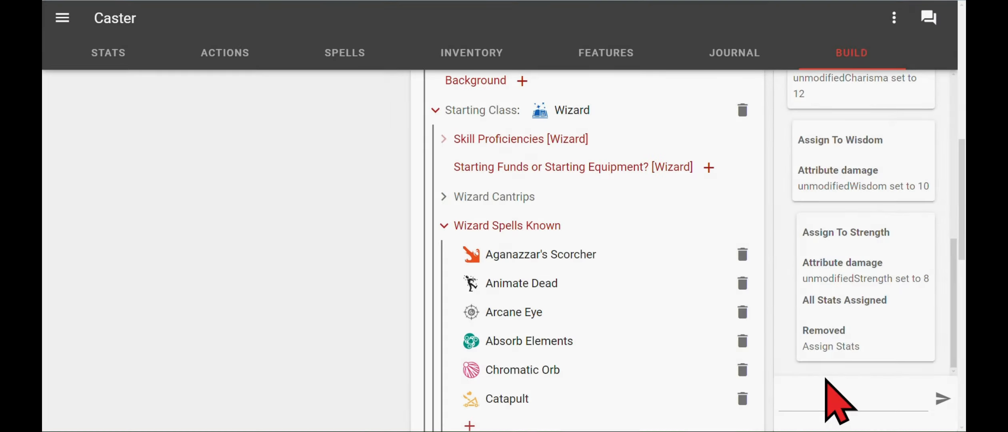
# Search the available wizard spells for "magic missile" and insert Magic Missile into the Wizard Spells Known slot.
pyautogui.scroll(-3, 604, 336)
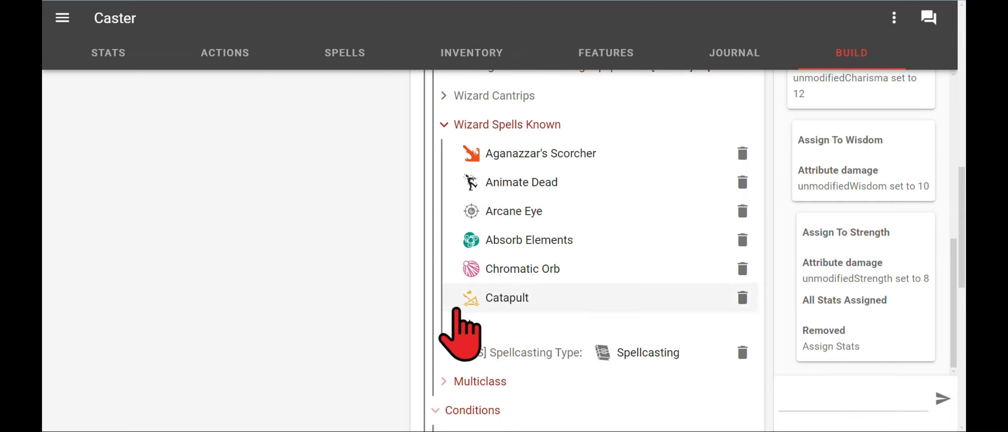
pyautogui.click(470, 324)
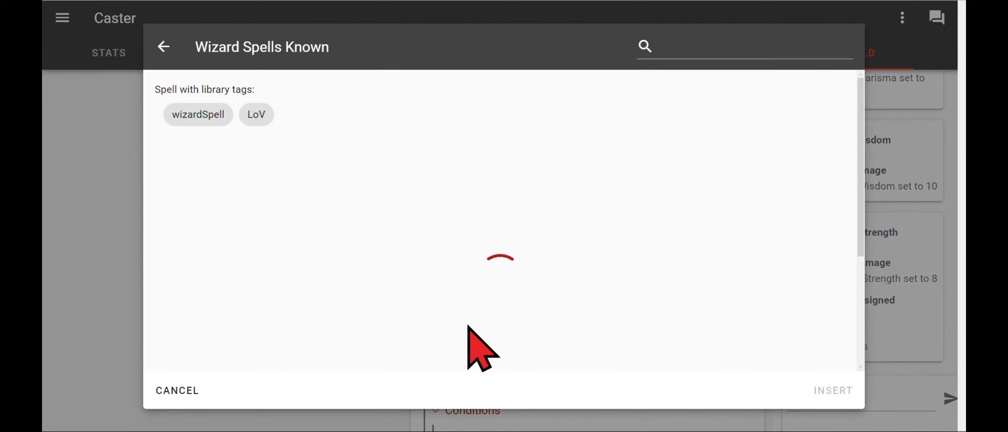
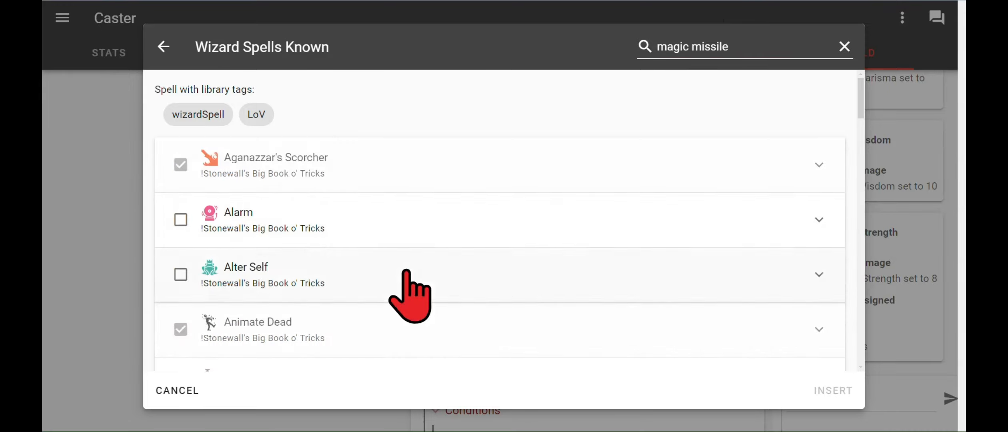
pyautogui.click(188, 224)
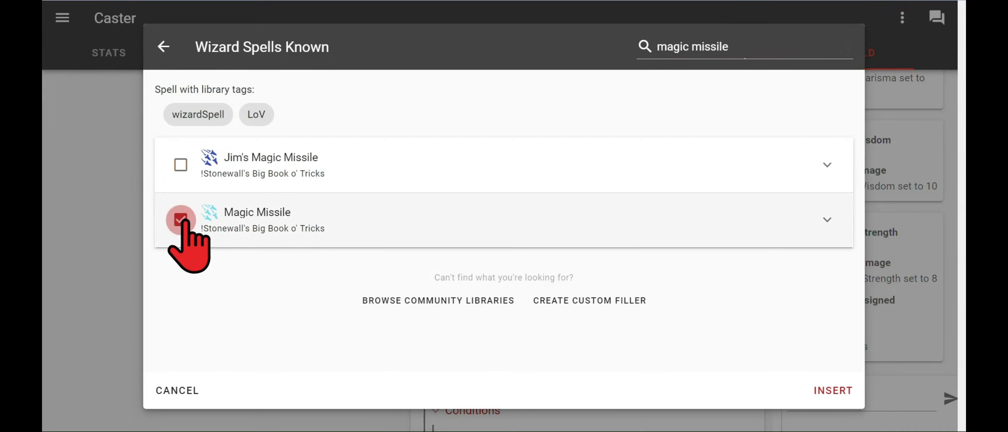
pyautogui.click(827, 384)
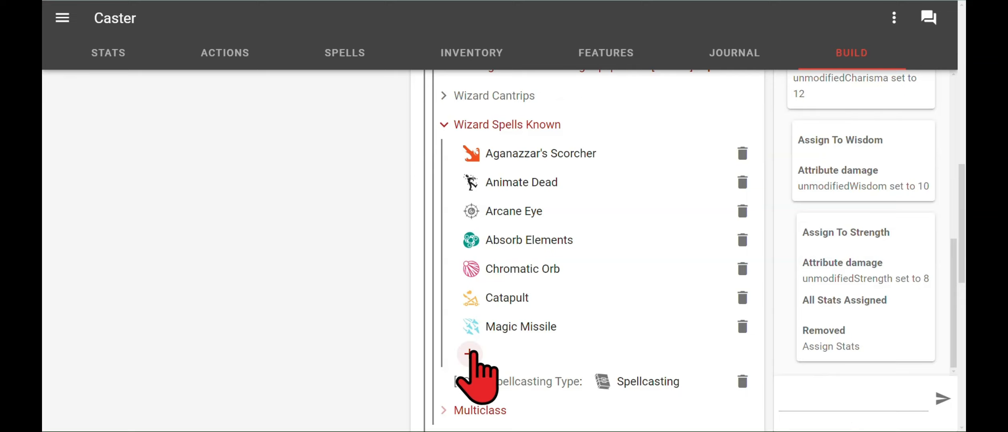
# Open the details of the Wizard Spells Known slot, examine its quantity, uniqueness and required tags, and return to the build.
pyautogui.click(536, 123)
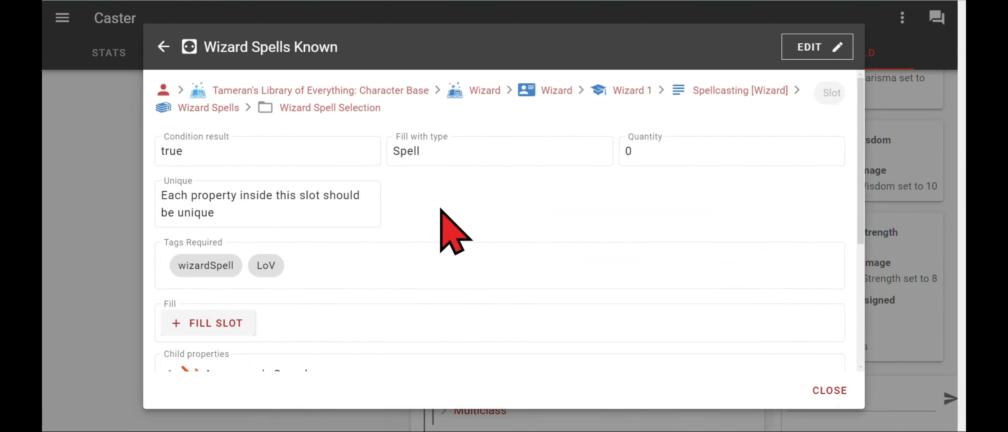
pyautogui.scroll(-5, 440, 208)
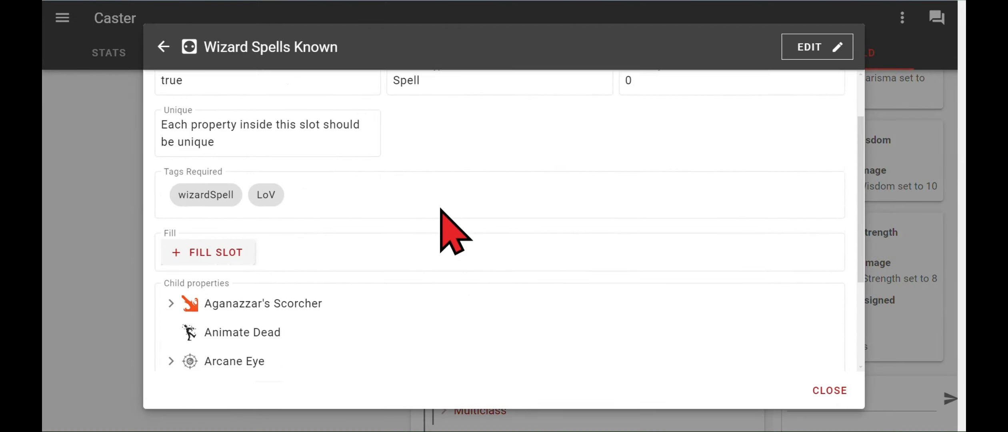
pyautogui.scroll(3, 439, 209)
pyautogui.scroll(3, 443, 233)
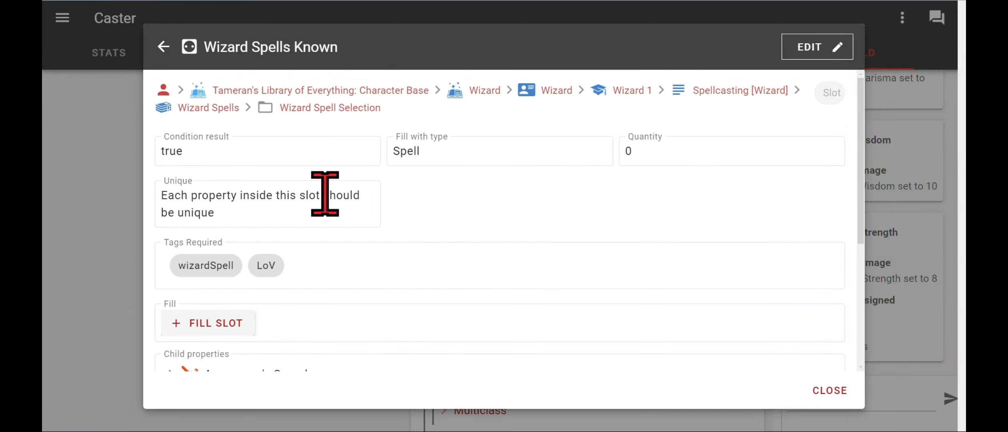
pyautogui.click(167, 50)
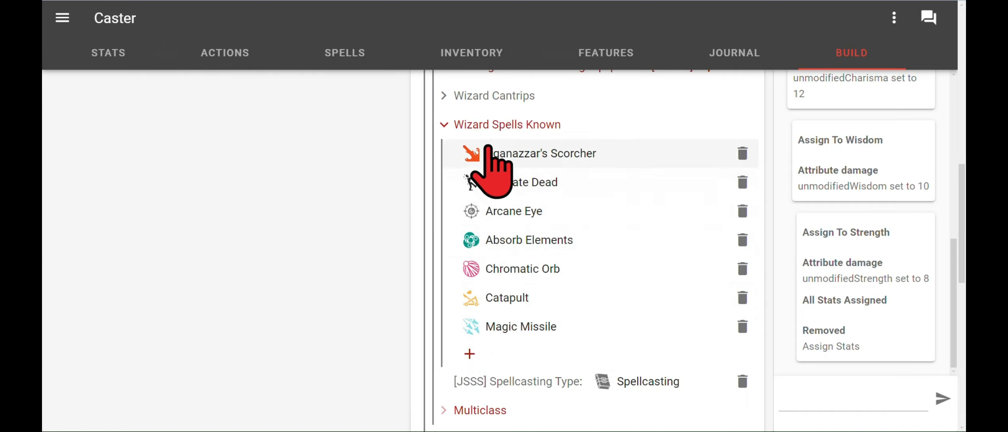
# Search the available wizard spells for "mage" and insert Mage Armor into the Wizard Spells Known slot.
pyautogui.click(469, 353)
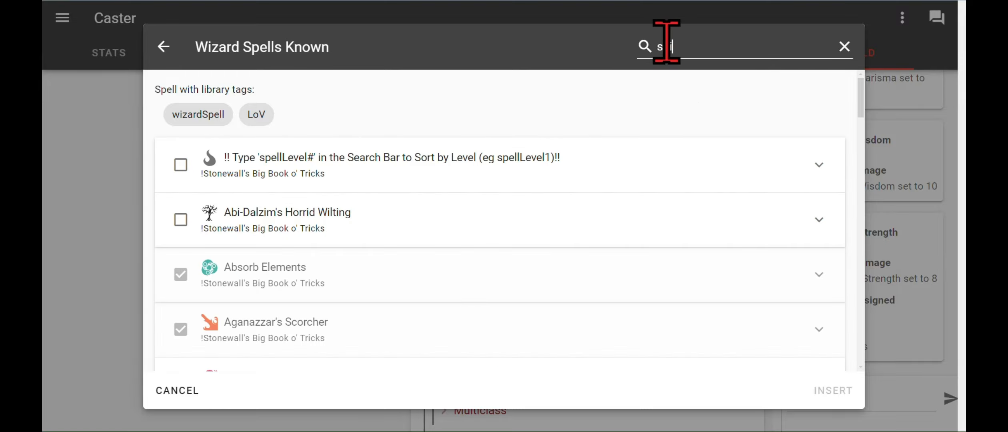
pyautogui.press('BackSpace')
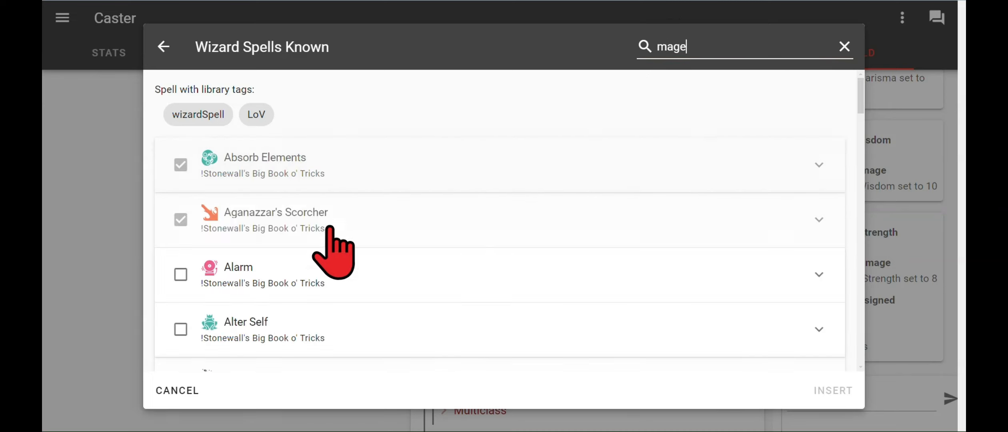
pyautogui.scroll(-4, 257, 312)
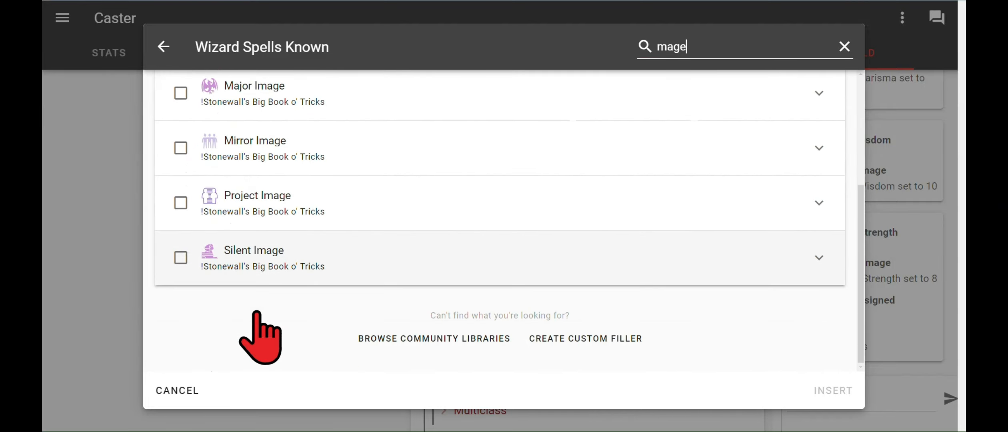
pyautogui.scroll(4, 257, 310)
pyautogui.click(180, 203)
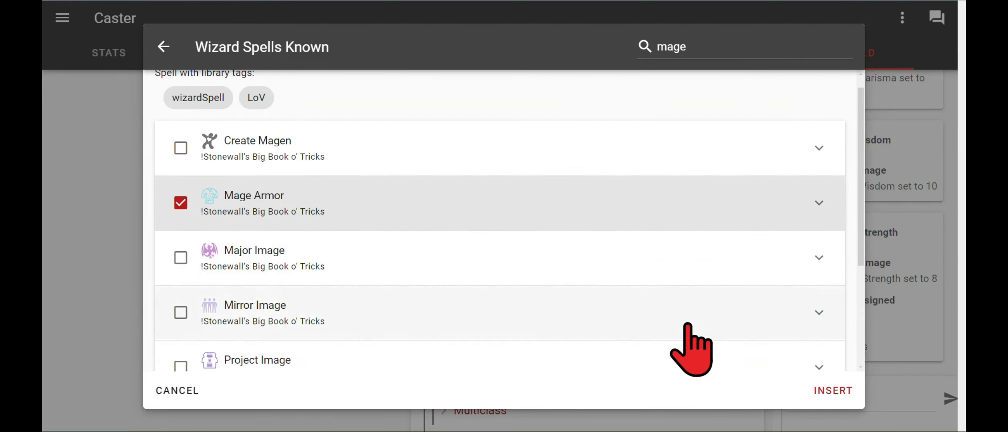
pyautogui.click(833, 391)
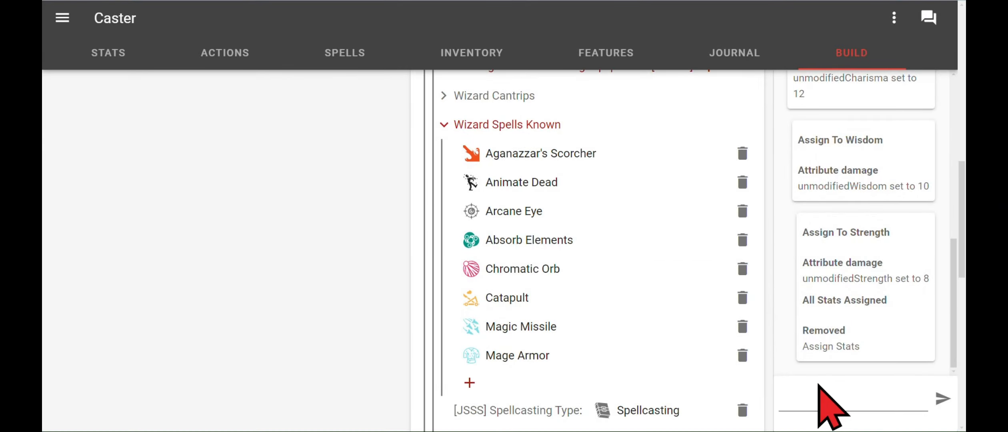
# Insert Abi-Dalzim's Horrid Wilting into the Wizard Spells Known slot.
pyautogui.click(469, 383)
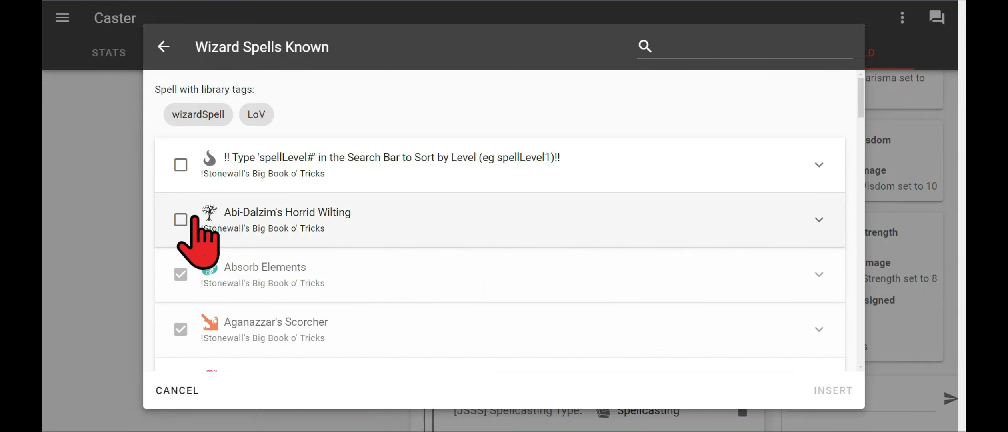
pyautogui.click(183, 220)
pyautogui.click(830, 391)
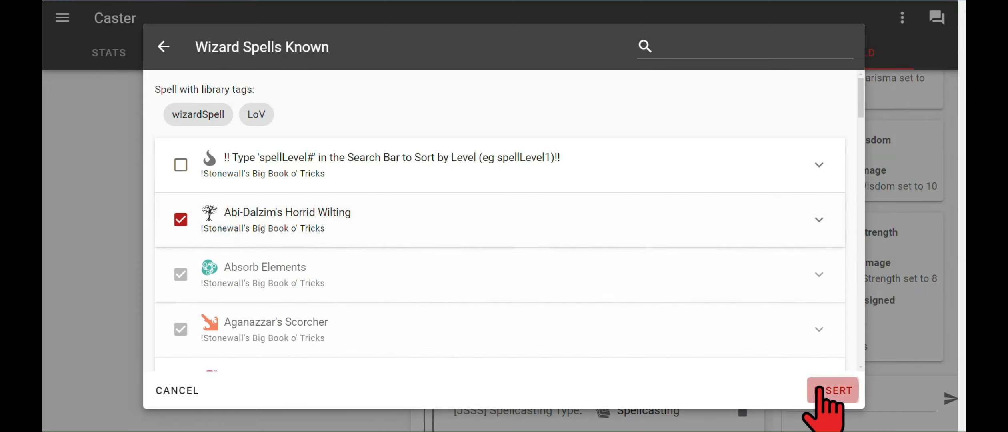
# Check the spell details of Chain Lightning in the wizard spell selection and insert it into the Wizard Spells Known slot.
pyautogui.scroll(-2, 560, 370)
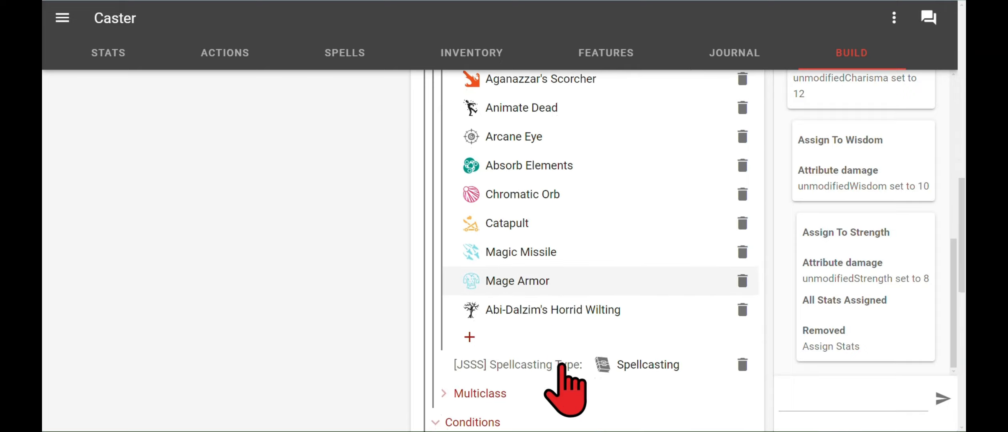
pyautogui.scroll(2, 568, 360)
pyautogui.scroll(-2, 564, 372)
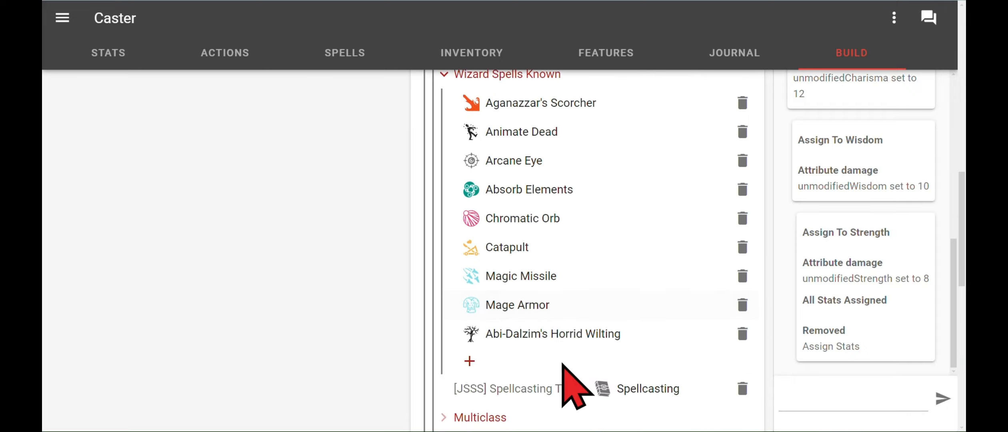
pyautogui.click(472, 362)
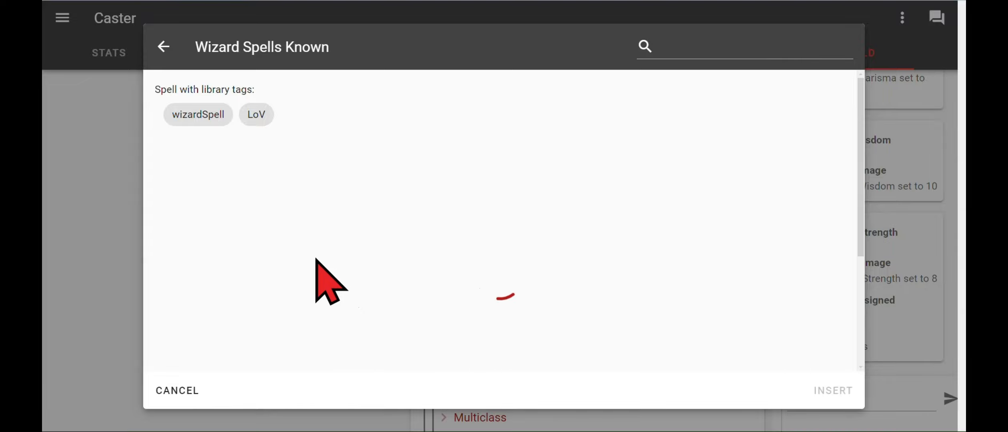
pyautogui.scroll(-8, 312, 264)
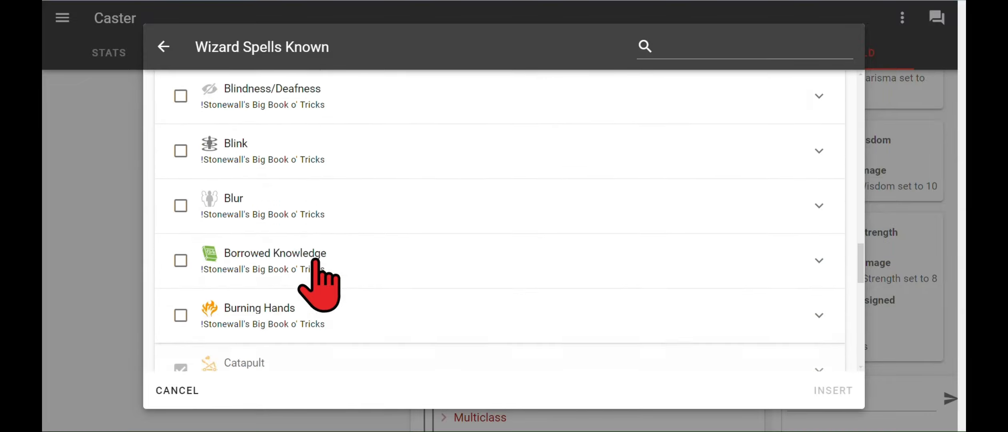
pyautogui.scroll(-3, 198, 243)
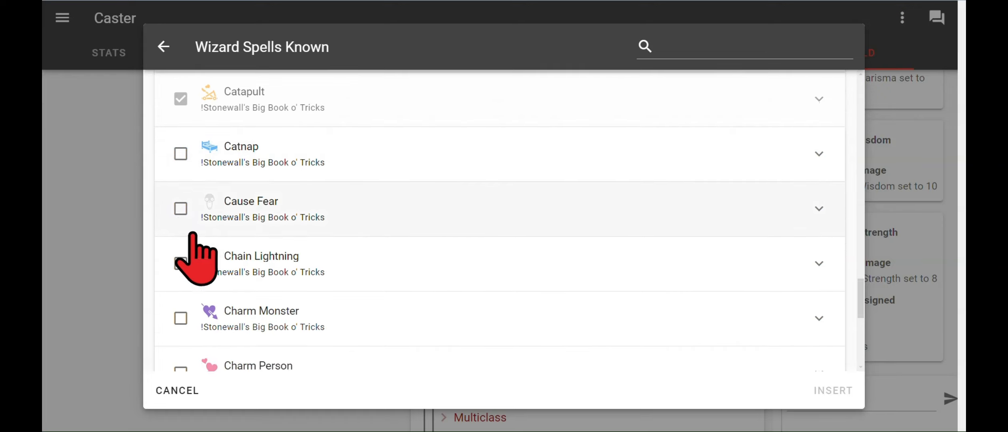
pyautogui.click(334, 260)
pyautogui.scroll(-3, 334, 259)
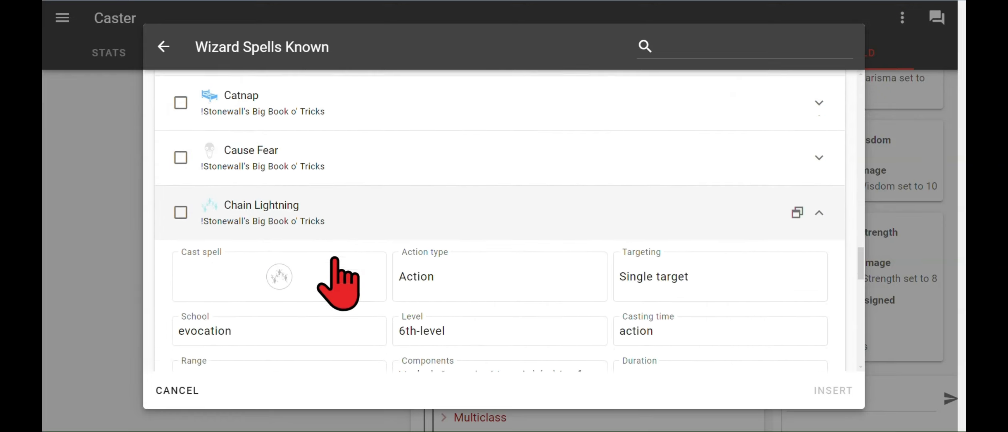
pyautogui.scroll(2, 304, 263)
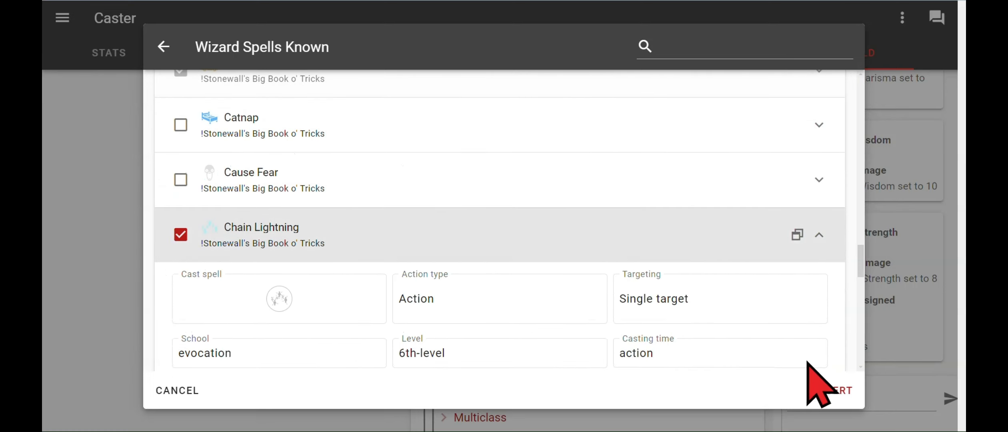
pyautogui.click(832, 390)
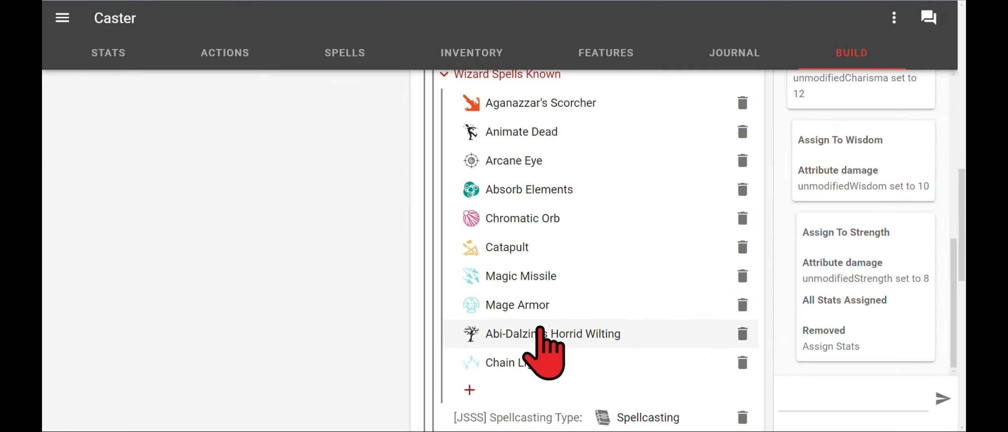
# Review the chosen Wizard Spells Known, the rest of the slot tree and the unfilled slot cards of the build.
pyautogui.scroll(-1, 544, 356)
pyautogui.scroll(3, 596, 288)
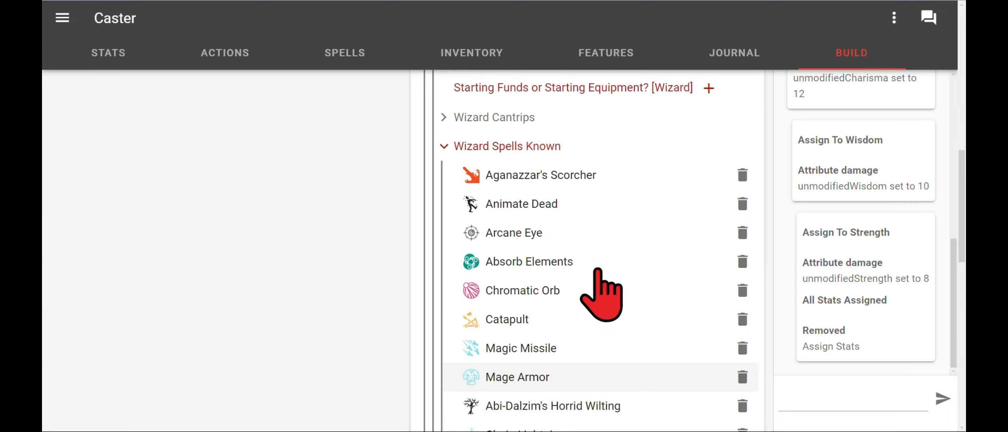
pyautogui.scroll(-2, 602, 290)
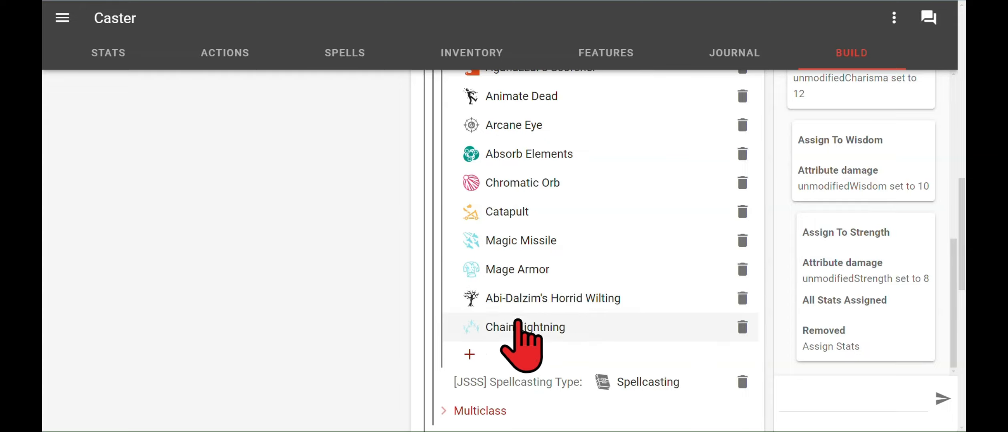
pyautogui.scroll(-10, 487, 333)
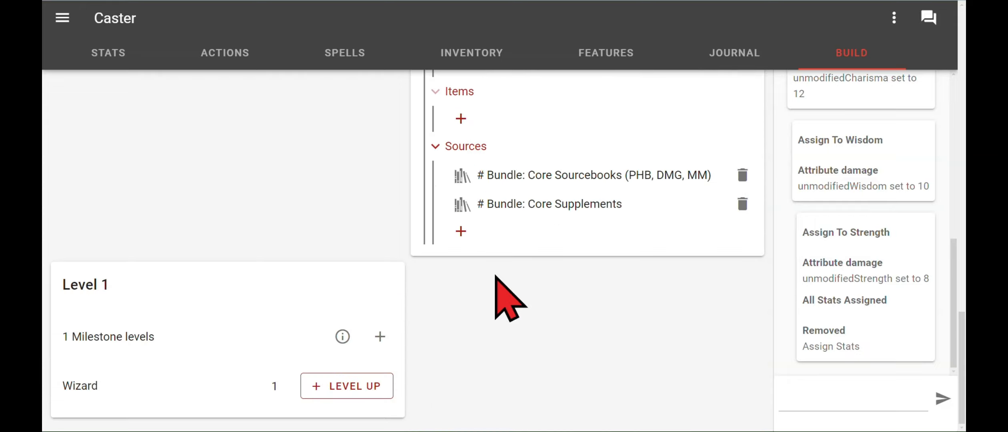
pyautogui.scroll(10, 495, 275)
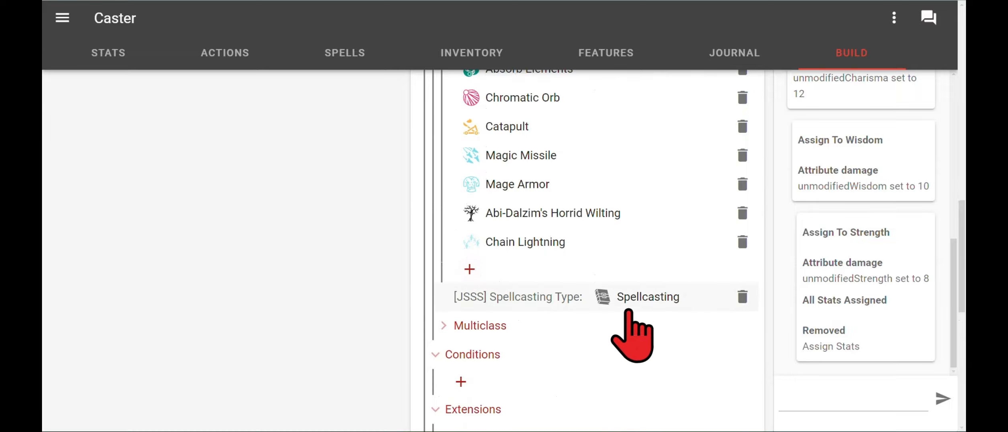
pyautogui.scroll(-2, 636, 333)
pyautogui.scroll(10, 639, 333)
pyautogui.scroll(5, 629, 309)
pyautogui.scroll(-6, 629, 309)
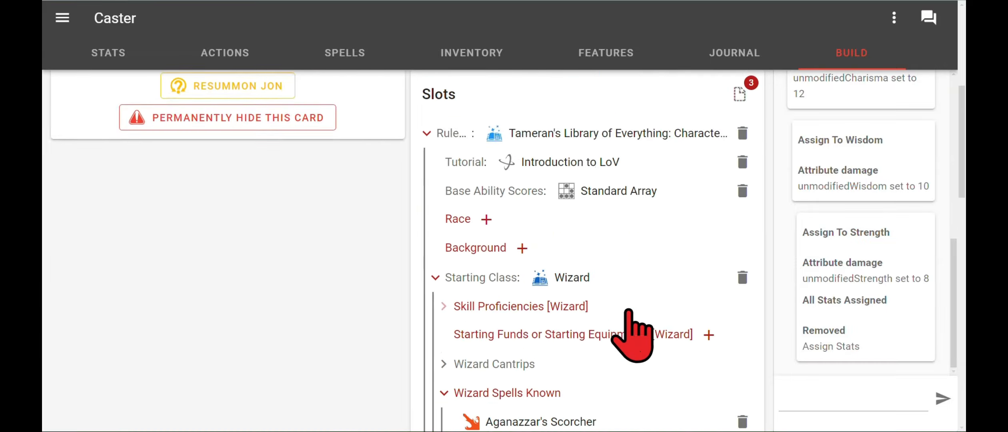
pyautogui.scroll(3, 629, 309)
pyautogui.scroll(-4, 629, 309)
pyautogui.scroll(-1, 629, 309)
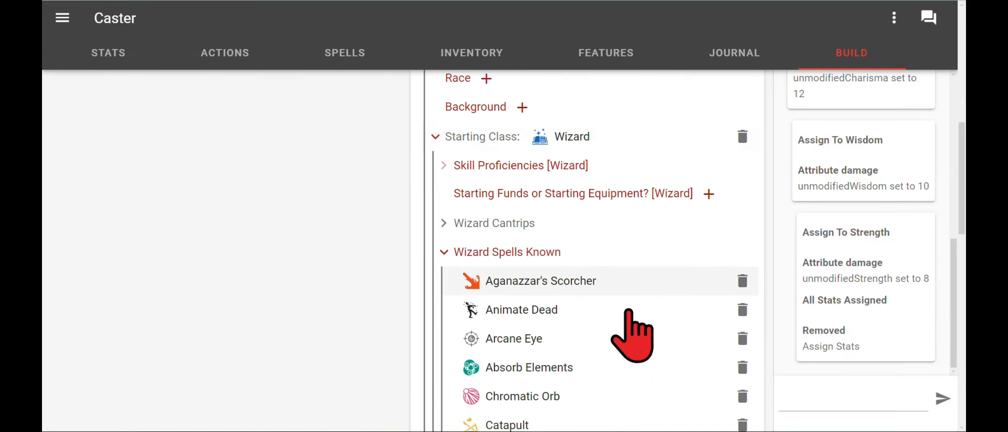
pyautogui.scroll(-5, 354, 149)
pyautogui.scroll(-2, 355, 148)
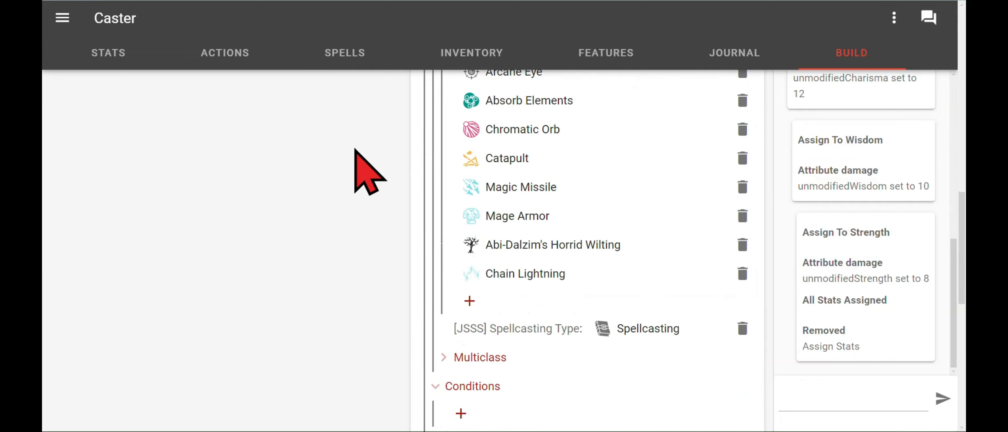
pyautogui.scroll(9, 354, 148)
pyautogui.scroll(3, 823, 202)
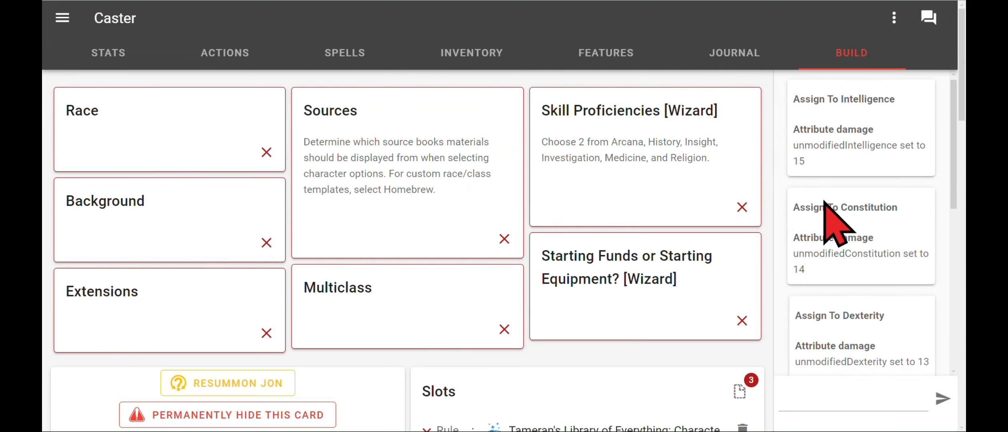
pyautogui.scroll(-4, 824, 202)
pyautogui.scroll(-5, 646, 236)
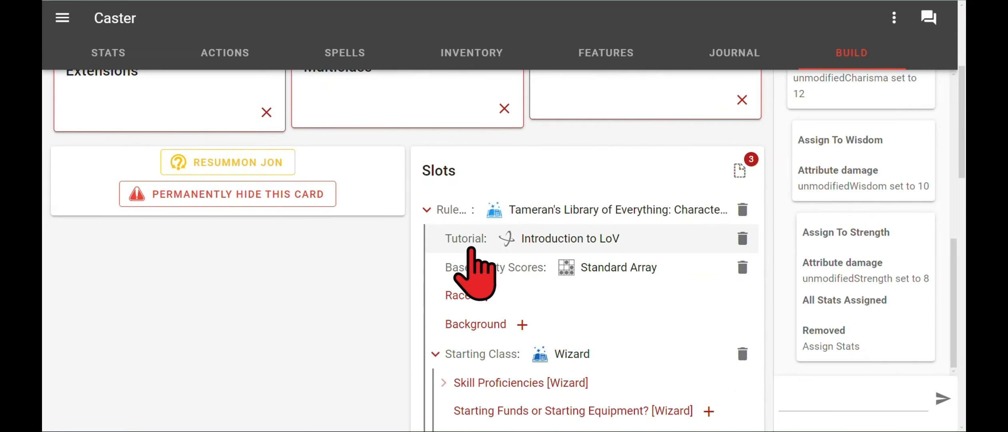
pyautogui.scroll(5, 471, 250)
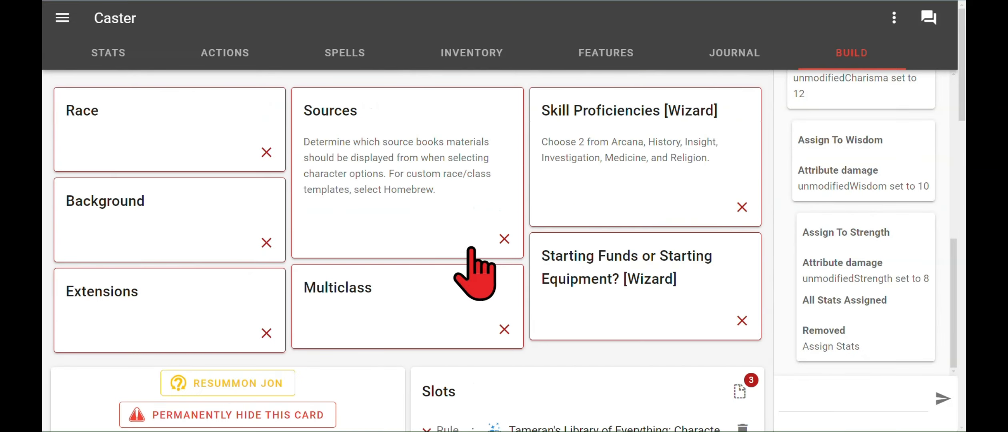